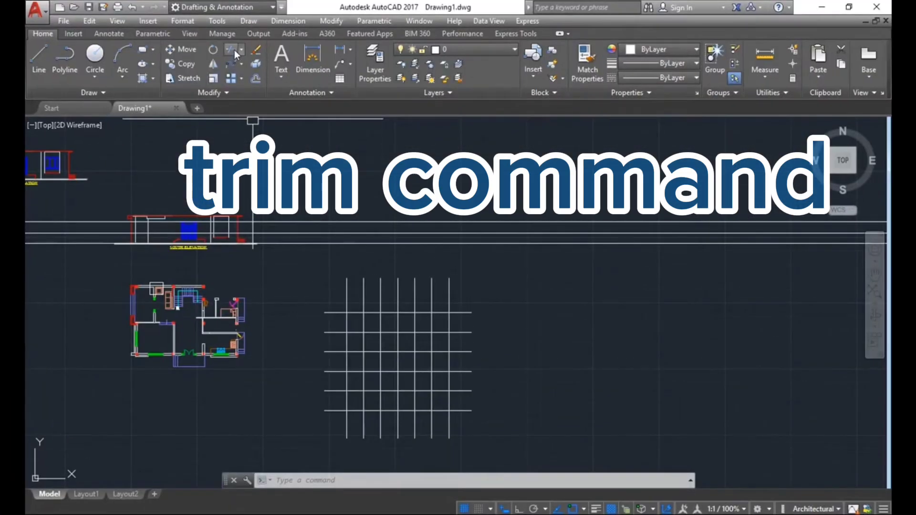
# Start Trim from the Home tab's Trim/Extend dropdown, with Trim also shown in the Modify menu.
pyautogui.click(241, 49)
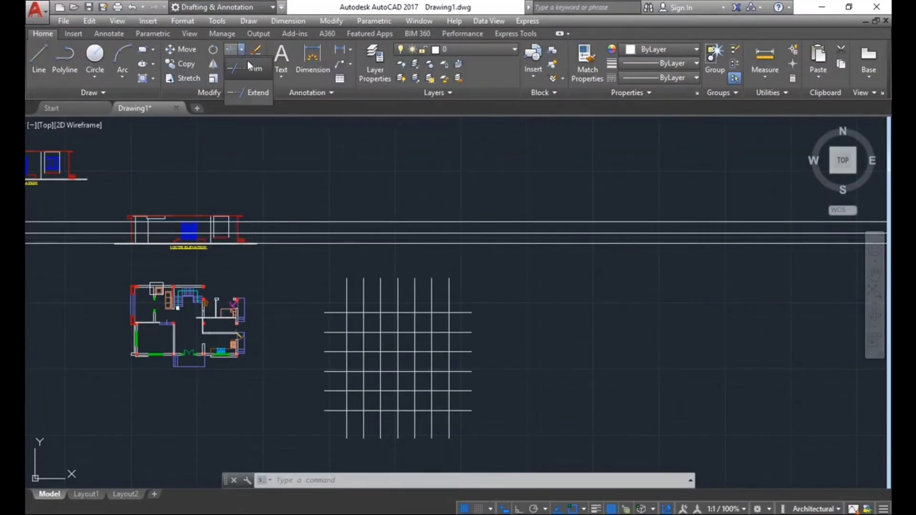
pyautogui.click(253, 70)
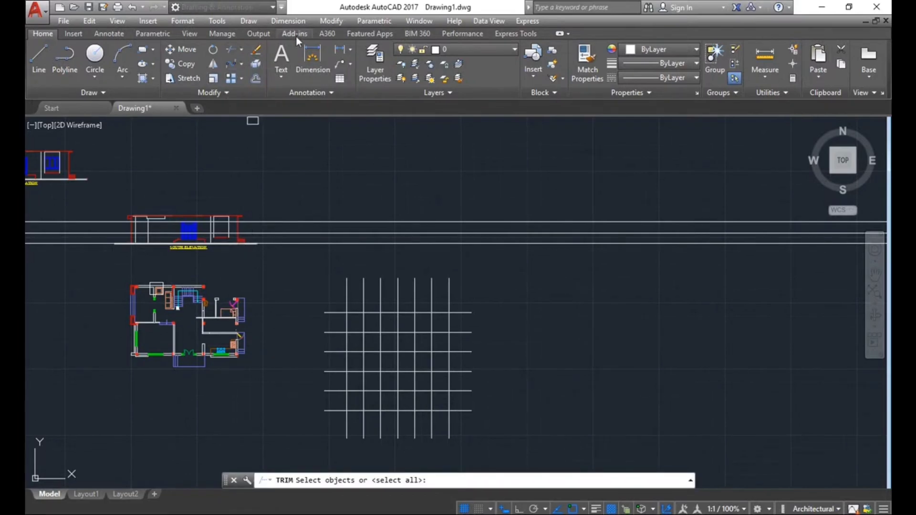
pyautogui.click(328, 20)
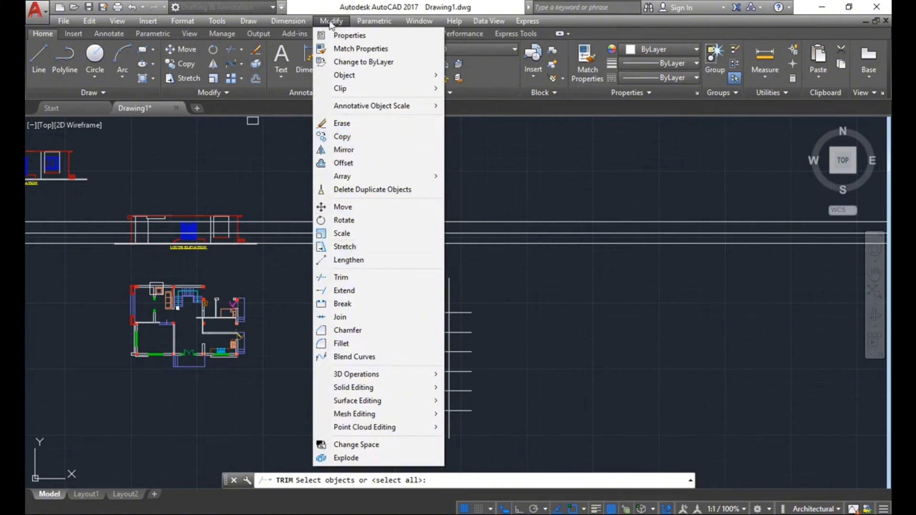
pyautogui.moveTo(444, 405); pyautogui.dragTo(422, 359, button='middle')
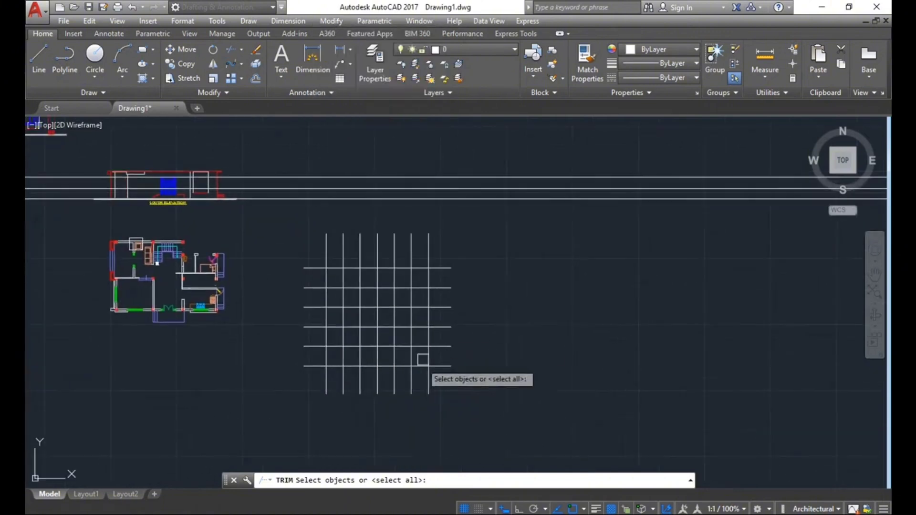
pyautogui.press('Escape')
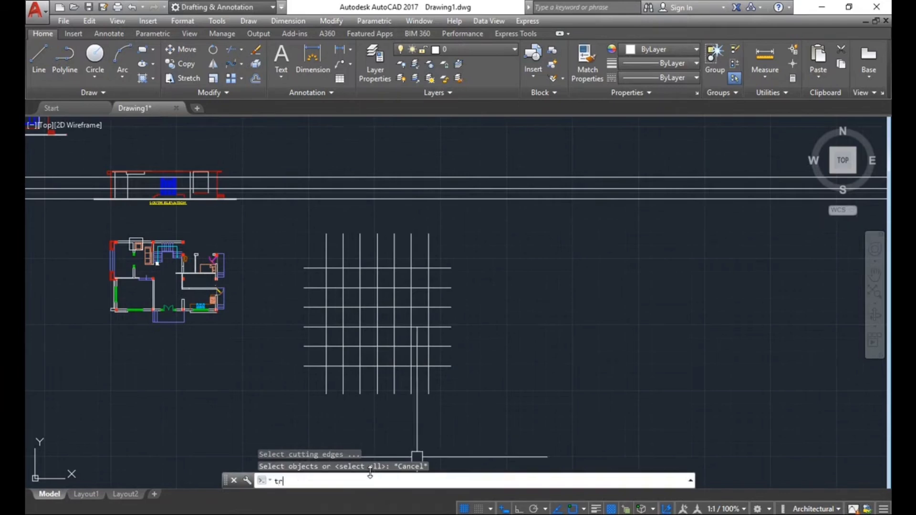
pyautogui.press('Return')
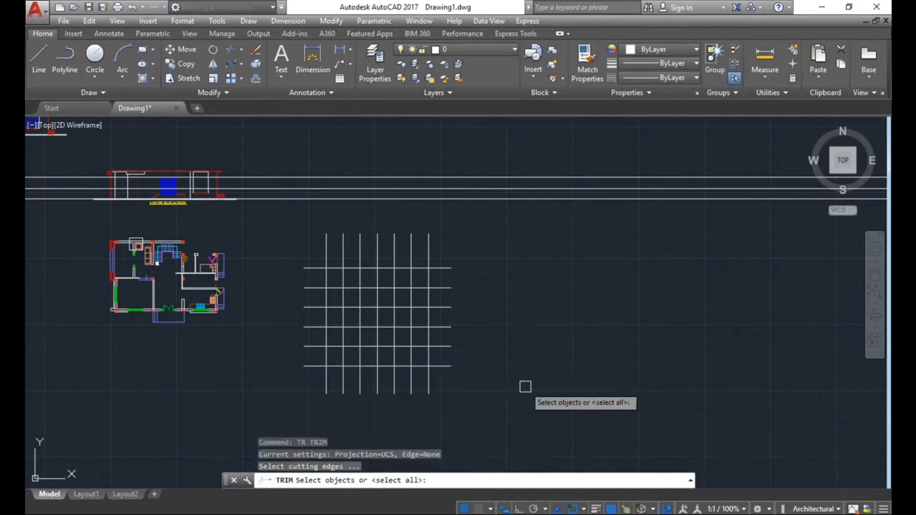
pyautogui.press('Escape')
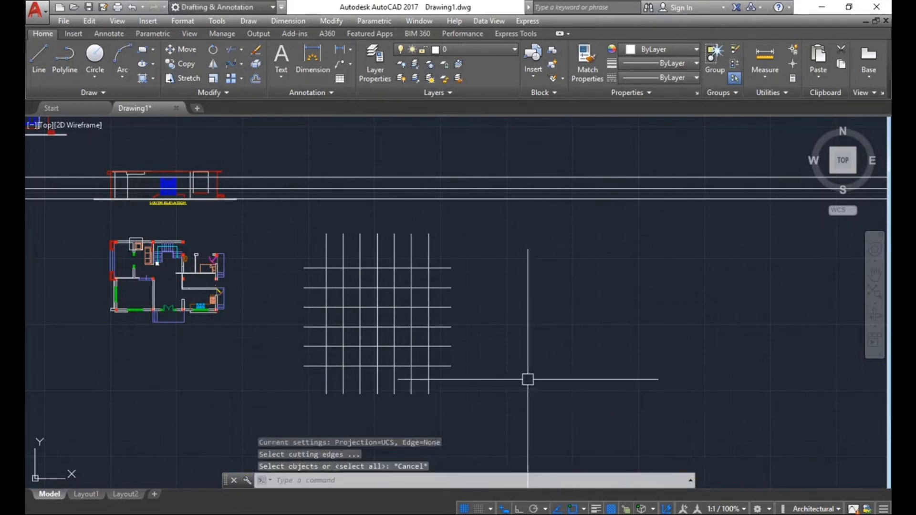
pyautogui.press('Escape')
pyautogui.press('Escape')
pyautogui.press('Escape')
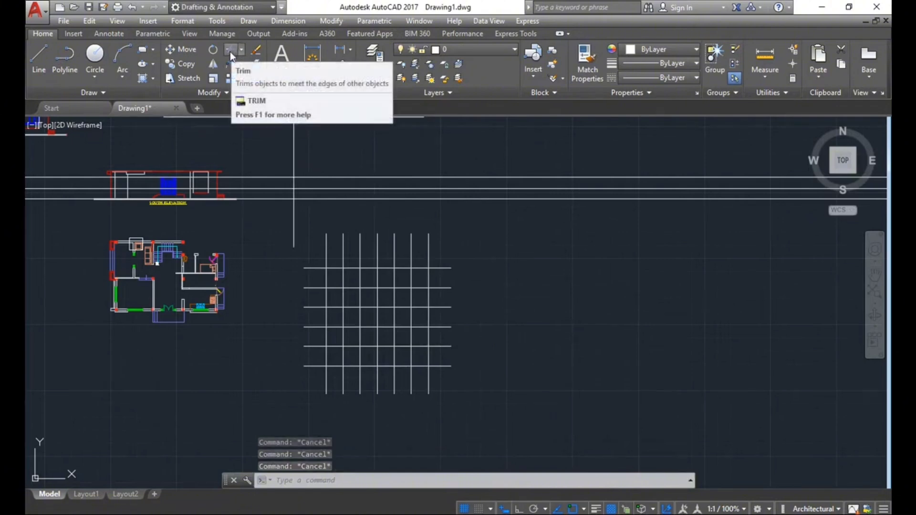
# Restart Trim, zoom in on the grid, and accept all objects as cutting edges.
pyautogui.click(230, 51)
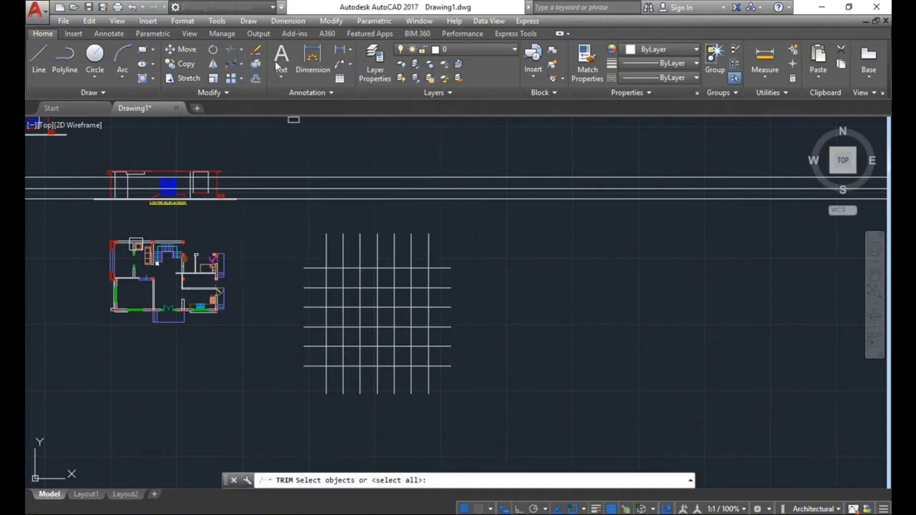
pyautogui.scroll(1, 479, 253)
pyautogui.scroll(2, 424, 215)
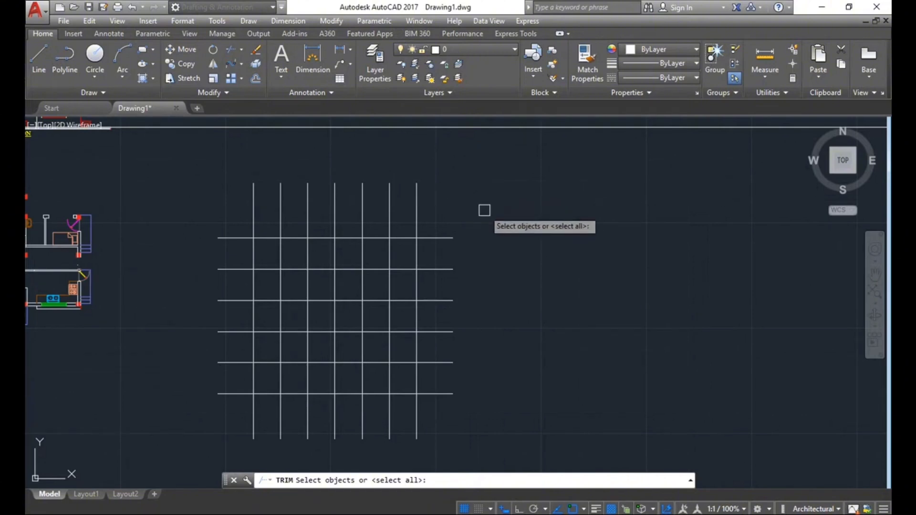
pyautogui.press('Return')
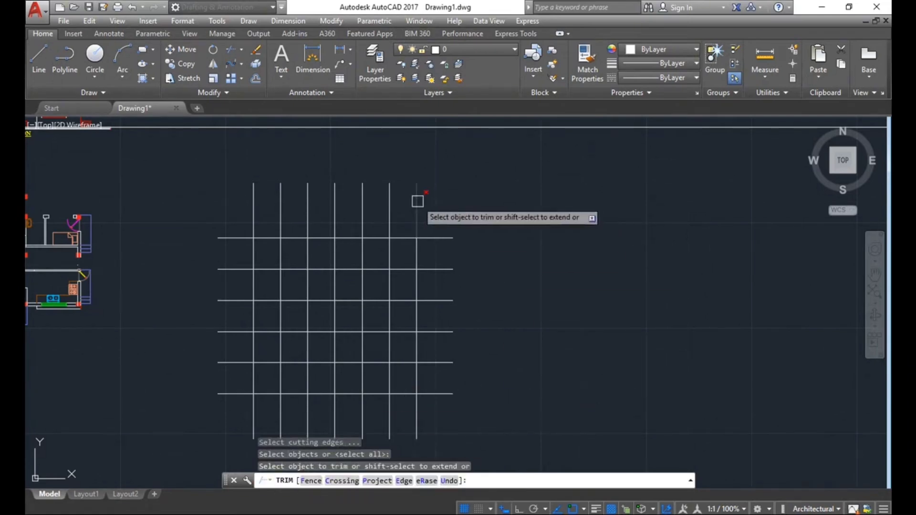
# Trim the top overhangs of the right and left vertical grid lines.
pyautogui.click(417, 201)
pyautogui.click(390, 206)
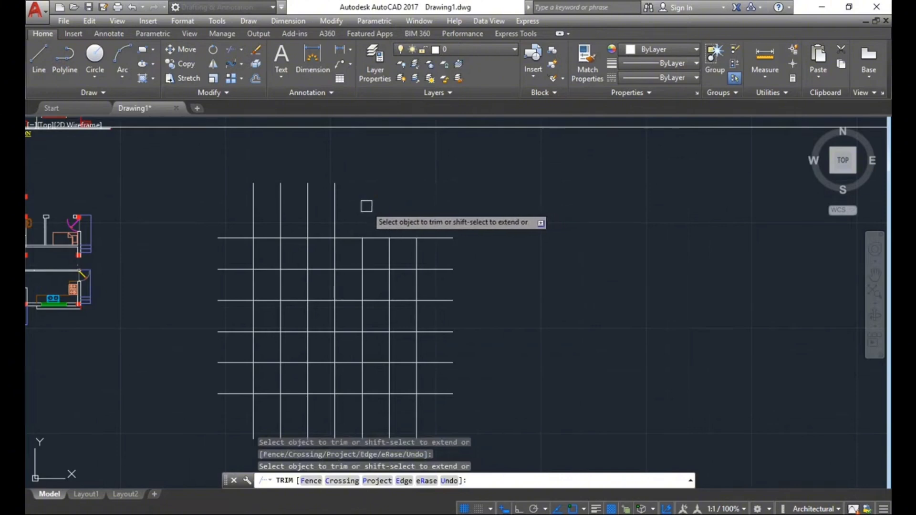
pyautogui.click(308, 208)
pyautogui.click(254, 205)
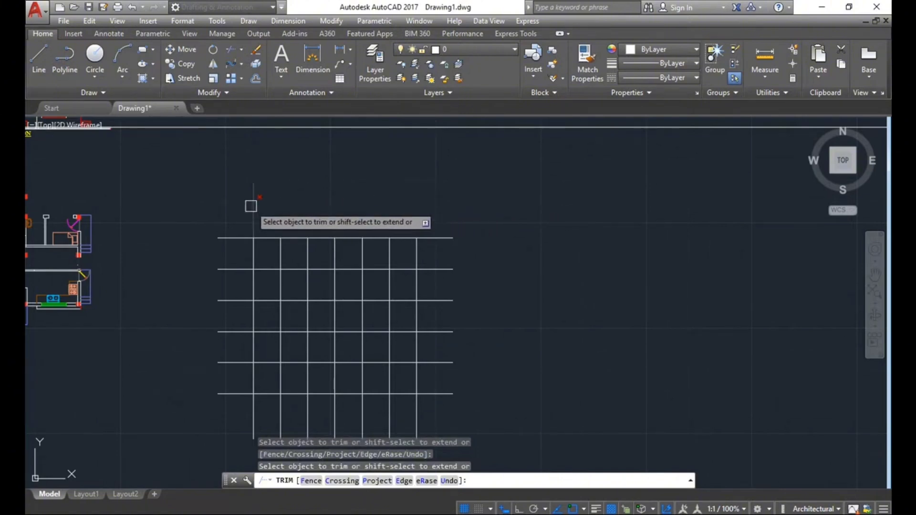
# Trim away the overhanging line ends on the grid's left side.
pyautogui.moveTo(247, 235); pyautogui.dragTo(266, 202, button='middle')
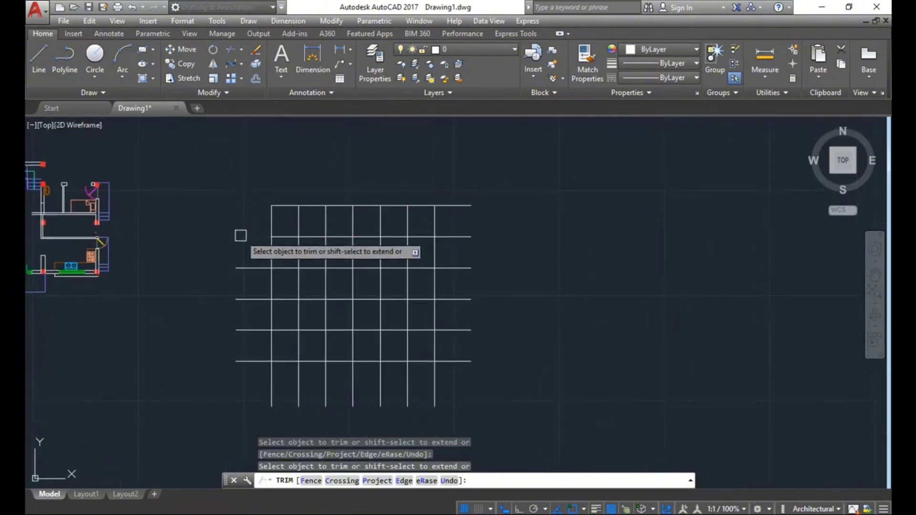
pyautogui.click(253, 262)
pyautogui.click(250, 299)
pyautogui.click(252, 330)
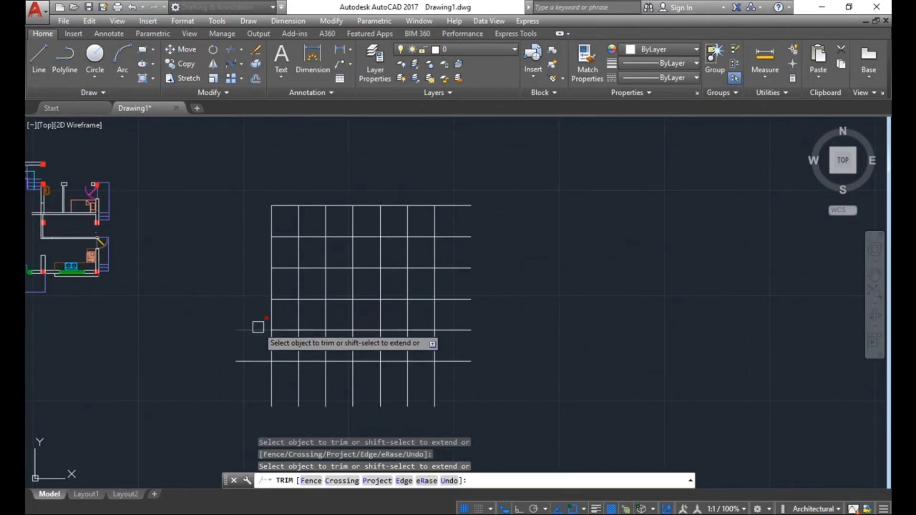
pyautogui.click(256, 361)
# Trim the bottom overhangs of the right, middle and remaining vertical lines.
pyautogui.click(424, 388)
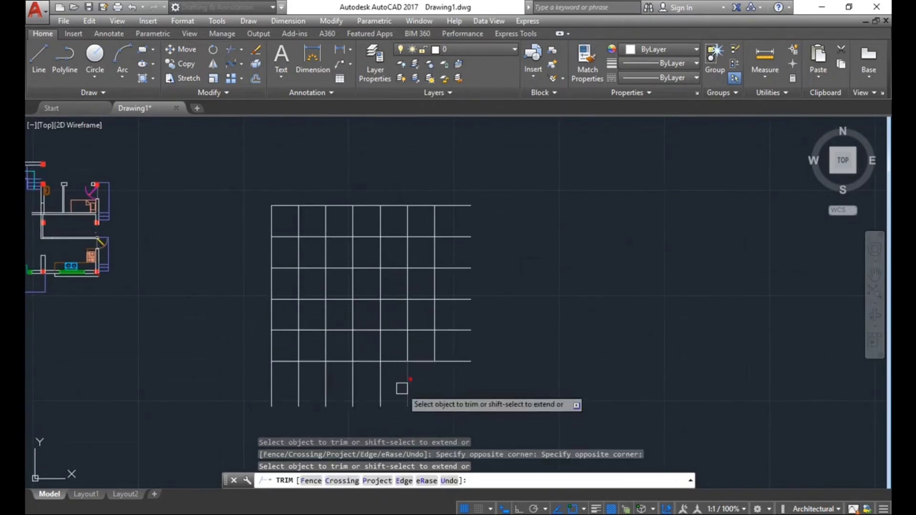
pyautogui.click(370, 383)
pyautogui.click(353, 380)
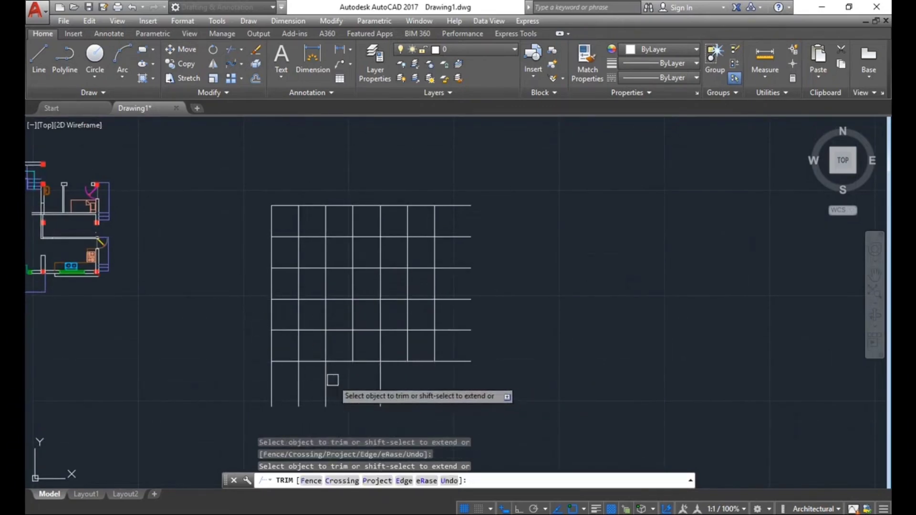
pyautogui.click(271, 382)
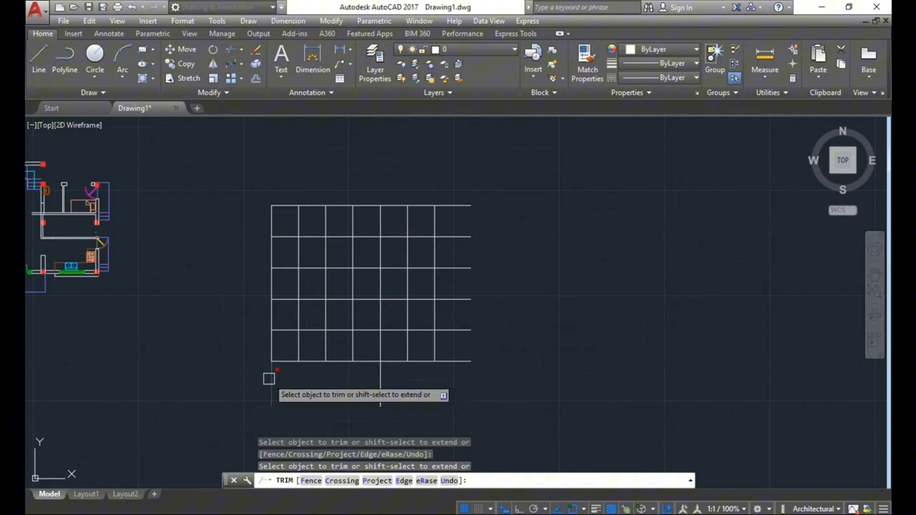
pyautogui.click(380, 387)
pyautogui.click(477, 344)
# Remove the outer right line and trim the right-hand row overhangs.
pyautogui.click(458, 359)
pyautogui.click(462, 330)
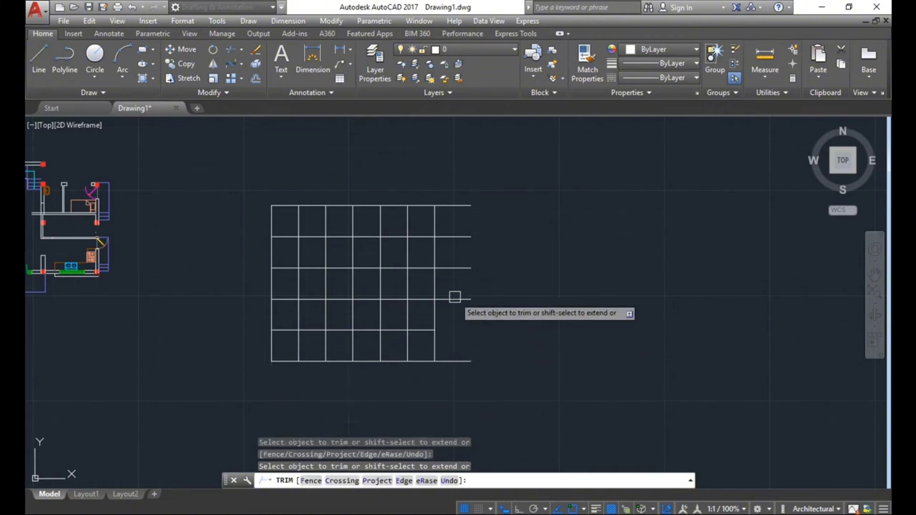
pyautogui.click(452, 299)
pyautogui.click(452, 268)
pyautogui.click(453, 236)
pyautogui.click(454, 205)
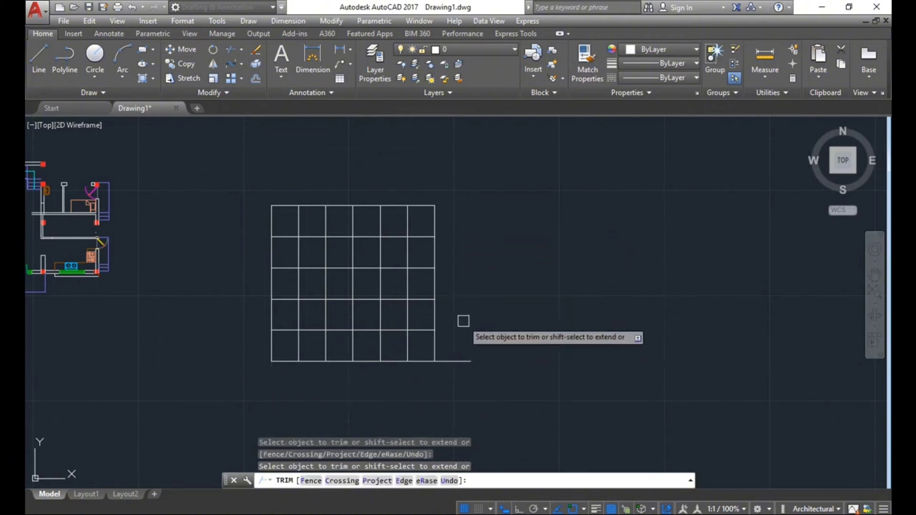
pyautogui.click(453, 361)
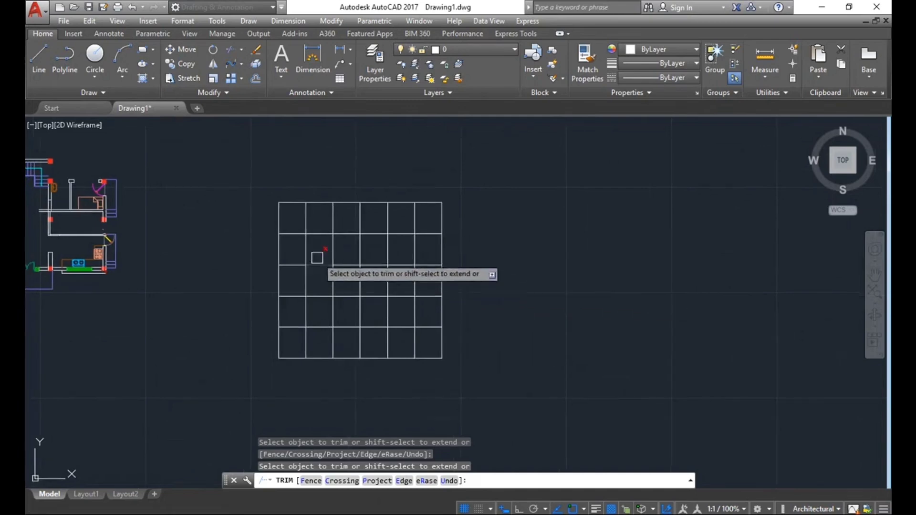
# Remove inner segments so grid cells merge into larger nested boxes.
pyautogui.scroll(2, 305, 263)
pyautogui.click(365, 268)
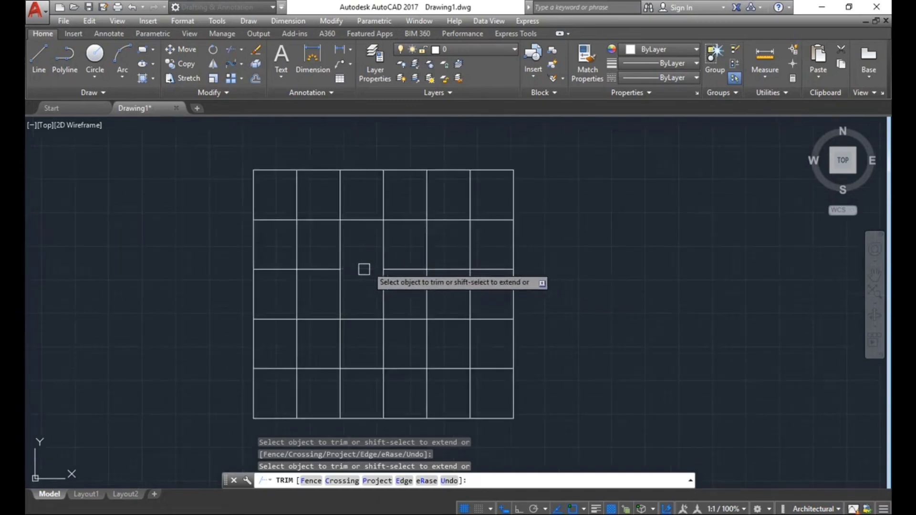
pyautogui.click(401, 221)
pyautogui.click(442, 218)
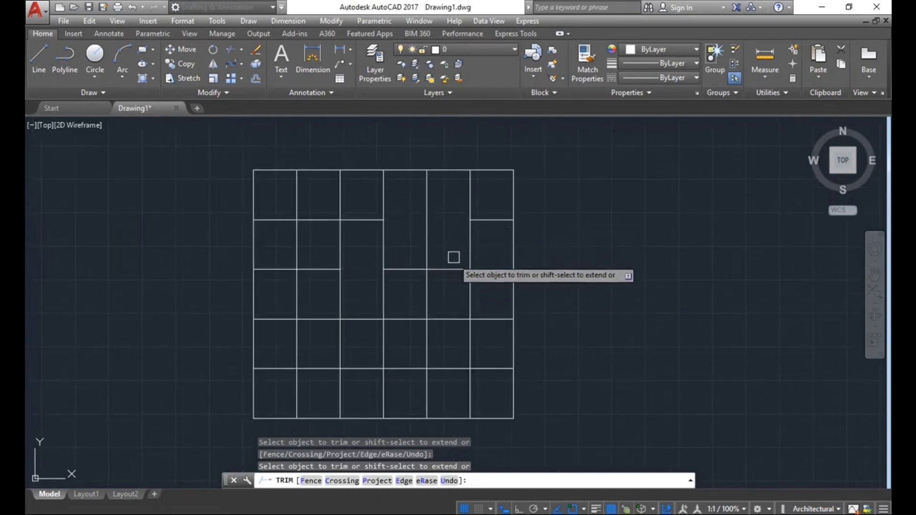
pyautogui.click(362, 220)
pyautogui.click(321, 273)
pyautogui.scroll(-2, 316, 248)
pyautogui.click(319, 238)
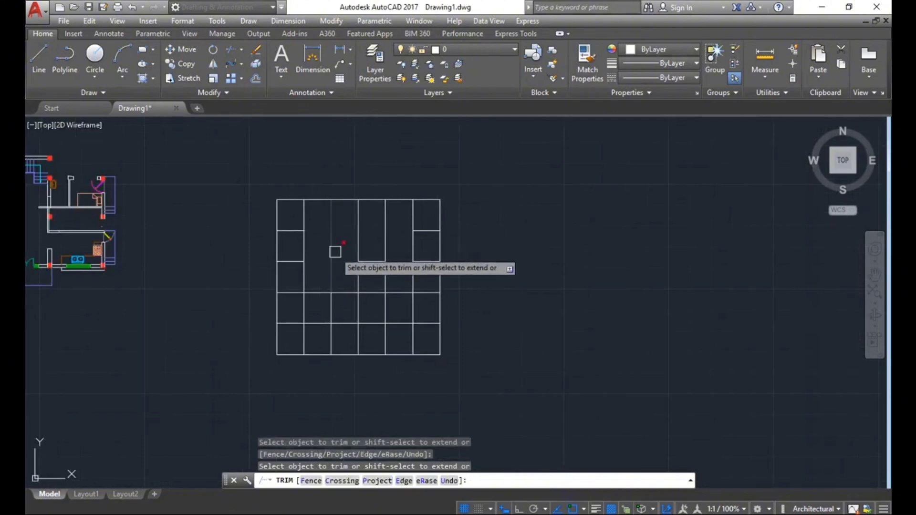
# Review the trimmed grid and end the Trim command.
pyautogui.scroll(-2, 468, 294)
pyautogui.scroll(4, 426, 281)
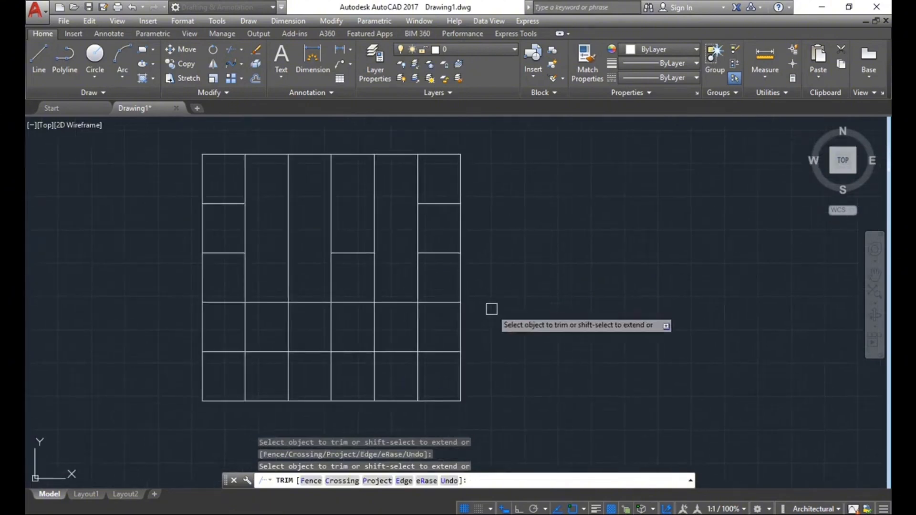
pyautogui.scroll(1, 525, 308)
pyautogui.scroll(-1, 513, 300)
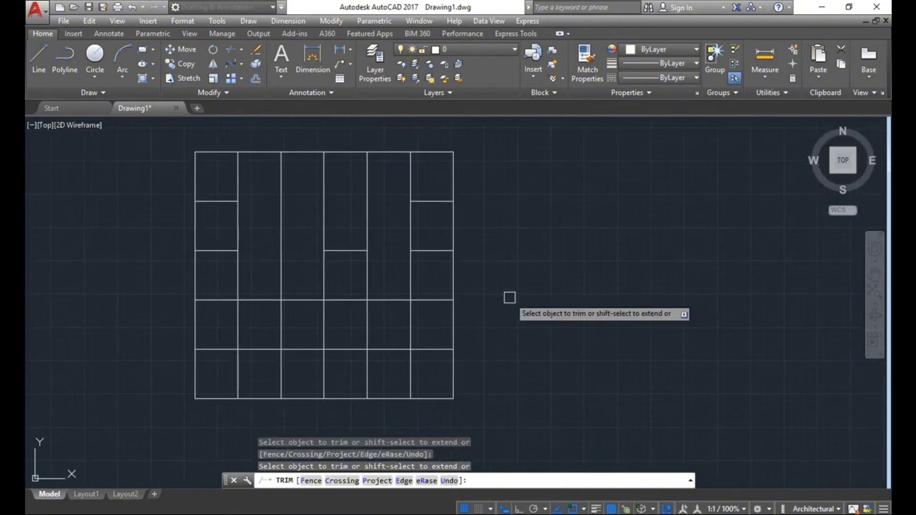
pyautogui.press('Escape')
pyautogui.press('Escape')
pyautogui.press('Escape')
# Undo the trims to restore the full grid and recentre it in view.
pyautogui.hotkey('ctrl', 'z')
pyautogui.hotkey('ctrl', 'z')
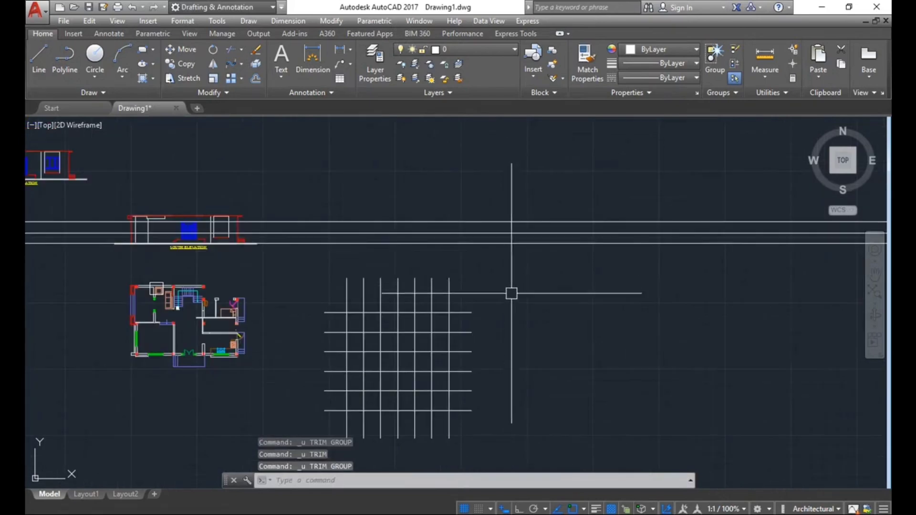
pyautogui.hotkey('ctrl', 'z')
pyautogui.hotkey('ctrl', 'z')
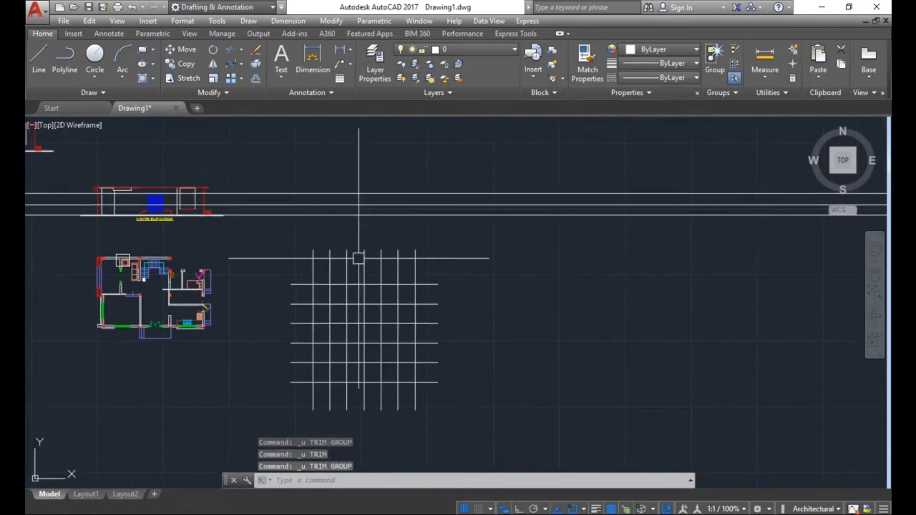
pyautogui.moveTo(357, 255); pyautogui.dragTo(351, 215, button='middle')
pyautogui.write('T')
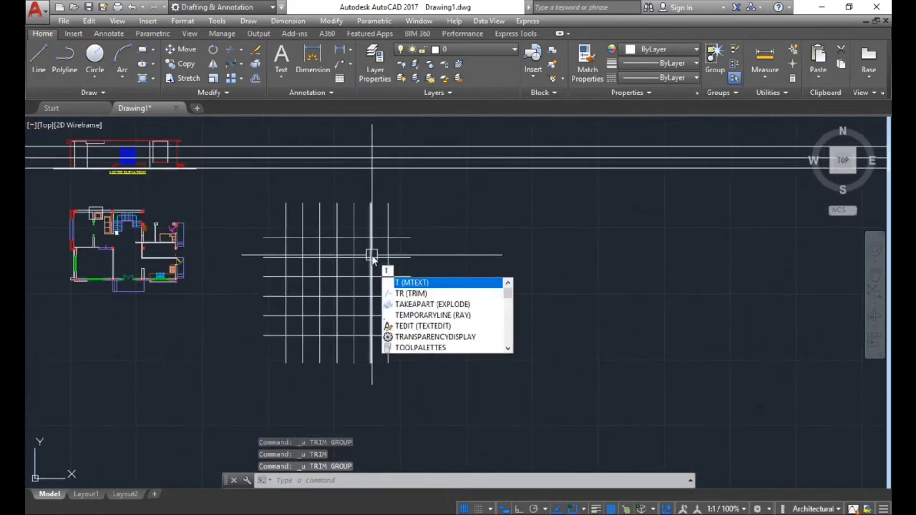
# Restart Trim with the TR alias, using all objects as cutting edges.
pyautogui.write('r')
pyautogui.press('Return')
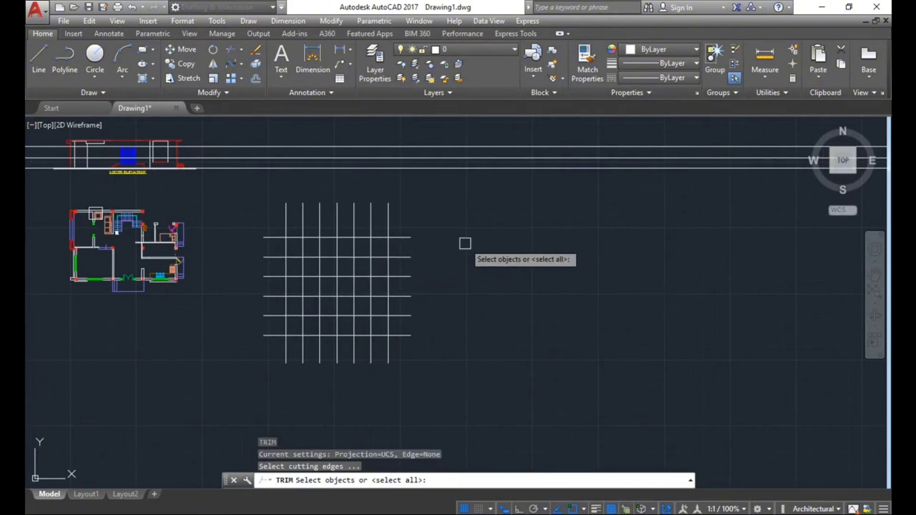
pyautogui.press('Return')
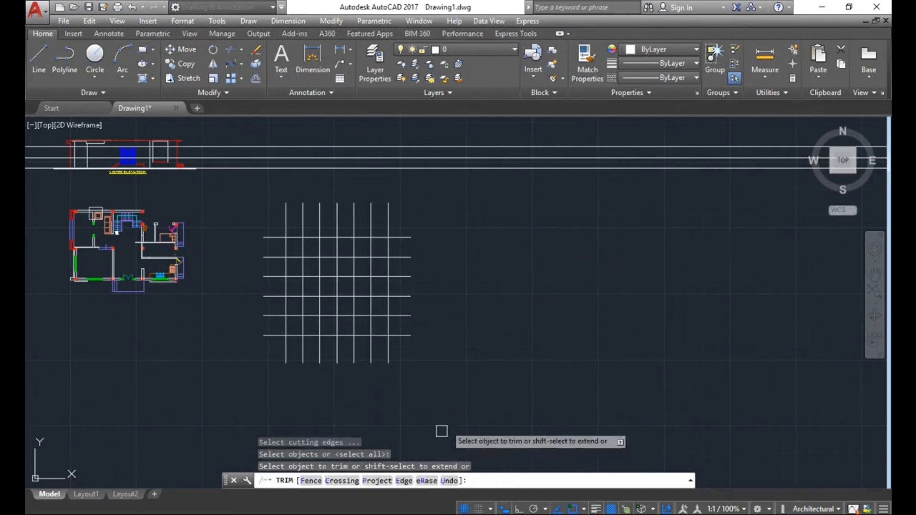
pyautogui.click(388, 213)
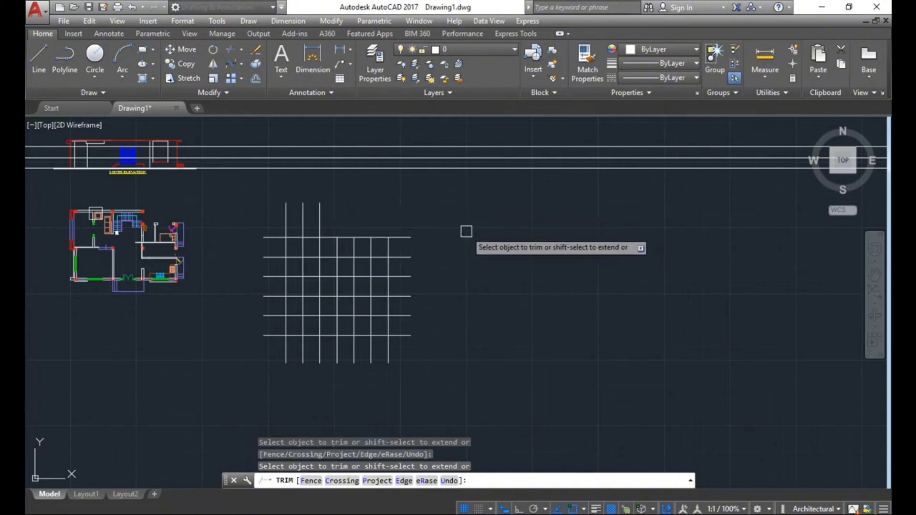
pyautogui.press('Escape')
pyautogui.press('Escape')
pyautogui.press('Escape')
pyautogui.hotkey('ctrl', 'z')
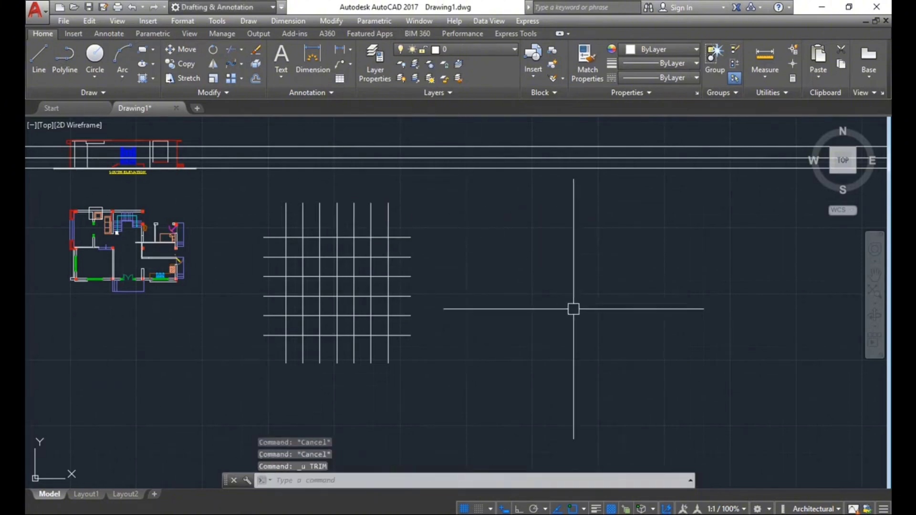
pyautogui.moveTo(554, 302); pyautogui.dragTo(538, 292, button='middle')
pyautogui.write('TR')
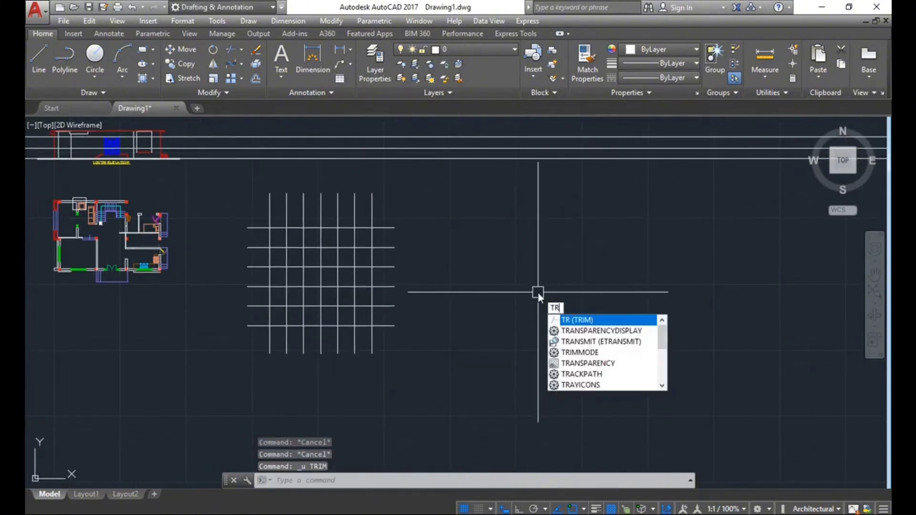
pyautogui.press('Return')
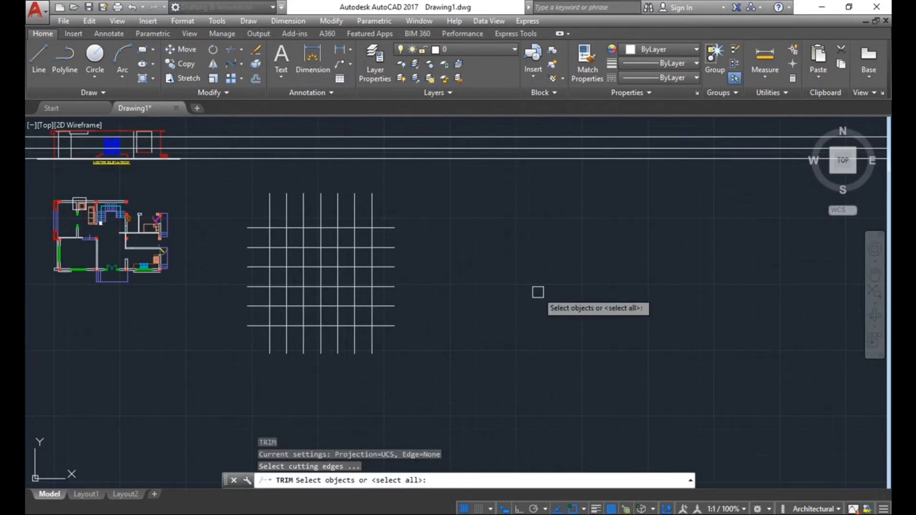
pyautogui.press('Return')
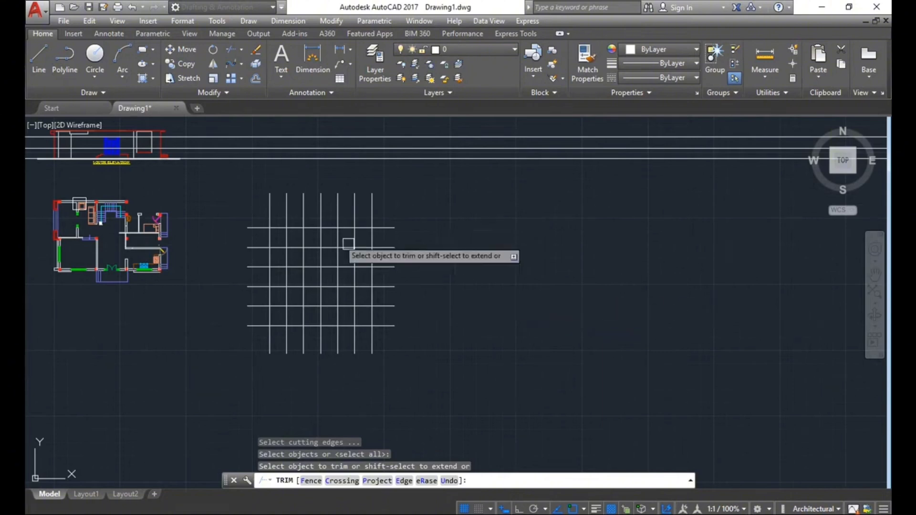
pyautogui.scroll(2, 374, 205)
pyautogui.click(371, 205)
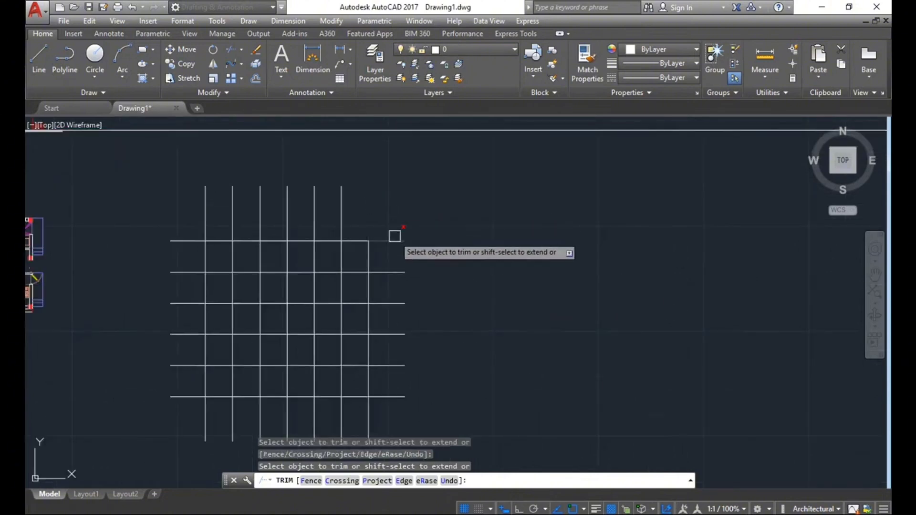
pyautogui.click(341, 208)
pyautogui.press('Escape')
pyautogui.press('Escape')
pyautogui.hotkey('ctrl', 'z')
pyautogui.write('tr')
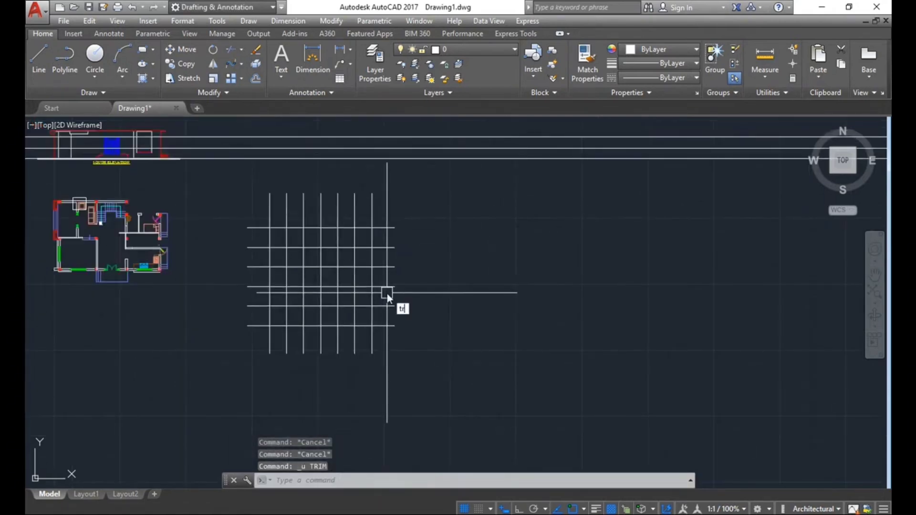
# Trim the right stubs of the top two horizontal lines with all lines as cutting edges.
pyautogui.press('Return')
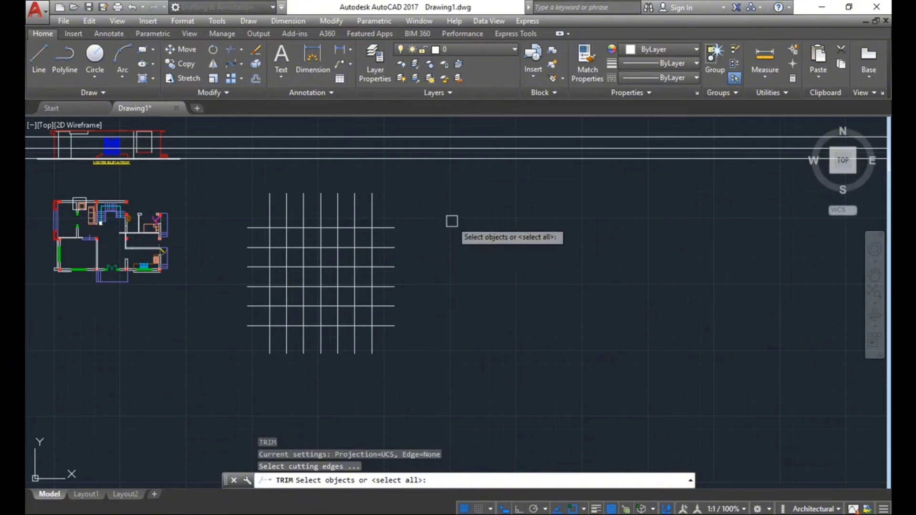
pyautogui.press('Return')
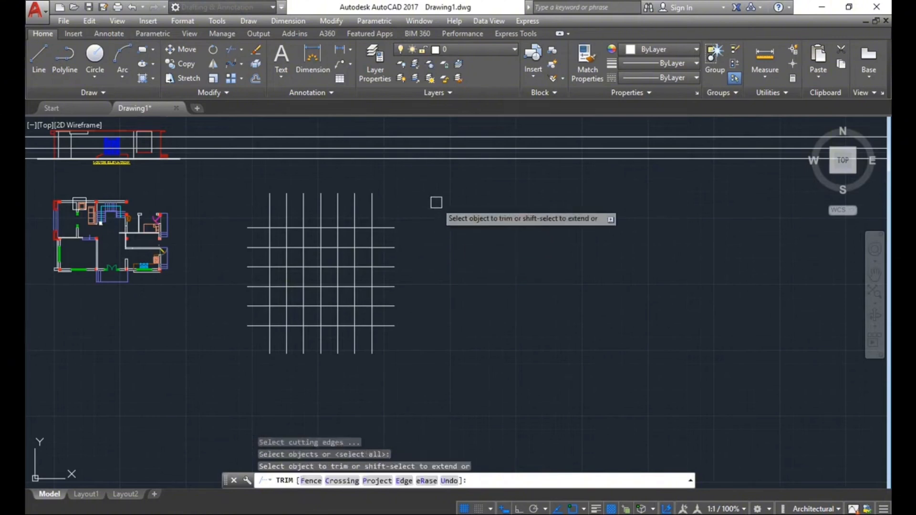
pyautogui.click(384, 227)
pyautogui.click(388, 247)
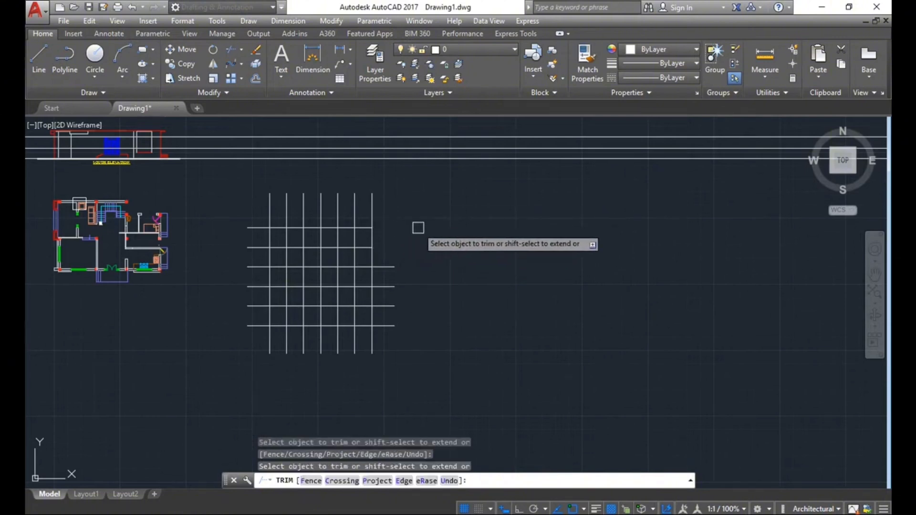
pyautogui.press('Escape')
pyautogui.press('Escape')
pyautogui.press('Escape')
pyautogui.write('TR')
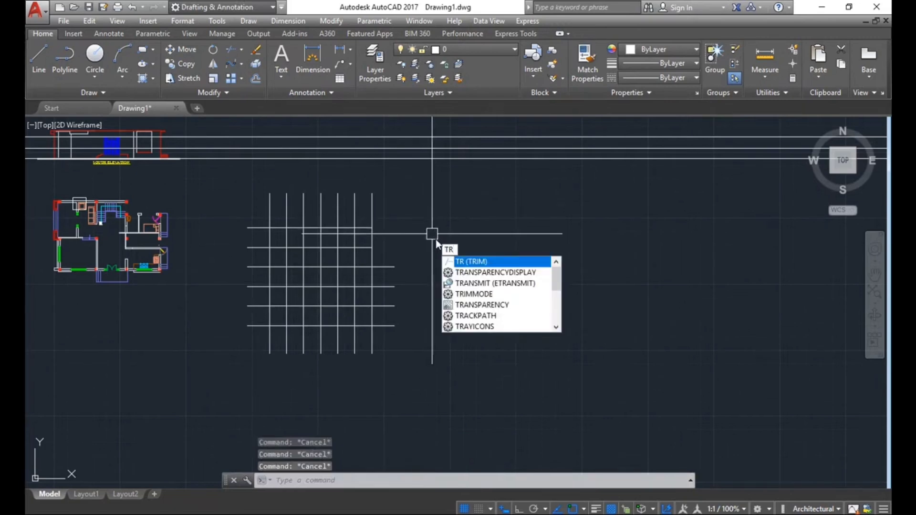
# Trim the tops of the three rightmost vertical lines, then undo the corner trims.
pyautogui.press('Return')
pyautogui.press('Return')
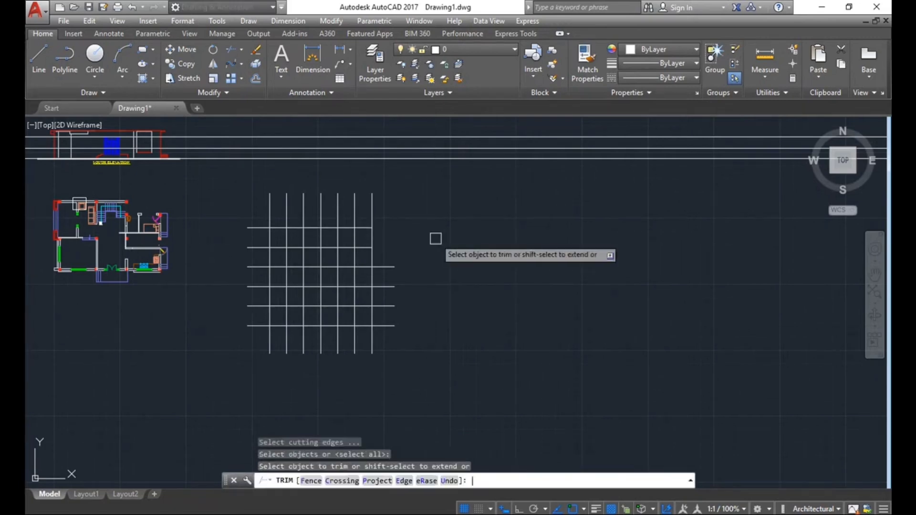
pyautogui.click(371, 211)
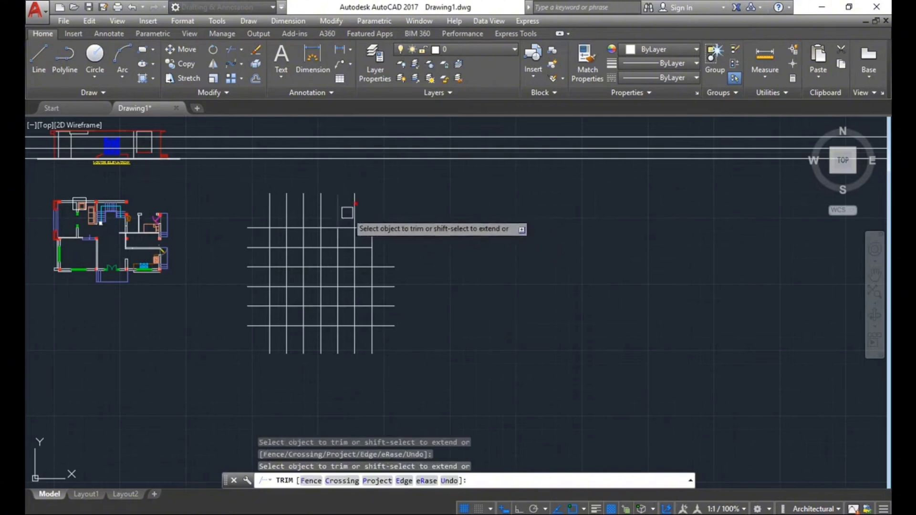
pyautogui.click(327, 209)
pyautogui.press('Escape')
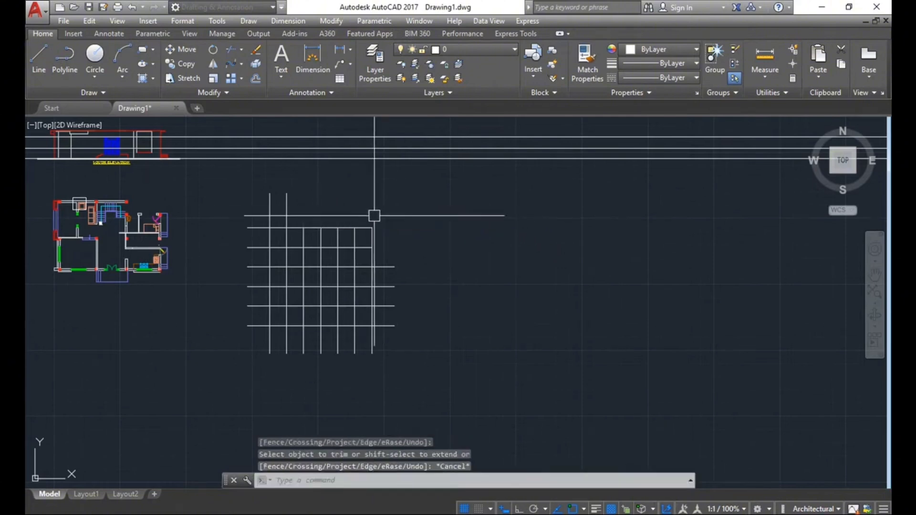
pyautogui.press('Escape')
pyautogui.press('Escape')
pyautogui.press('Escape')
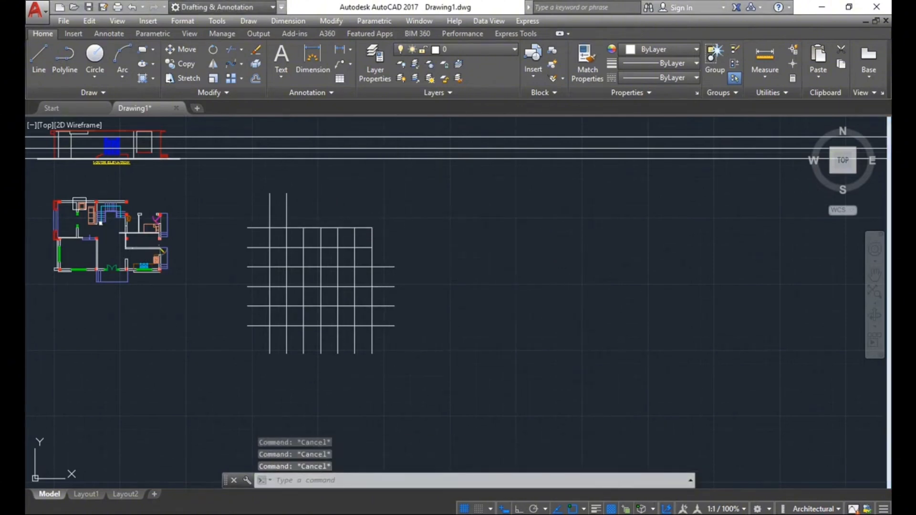
pyautogui.hotkey('ctrl', 'z')
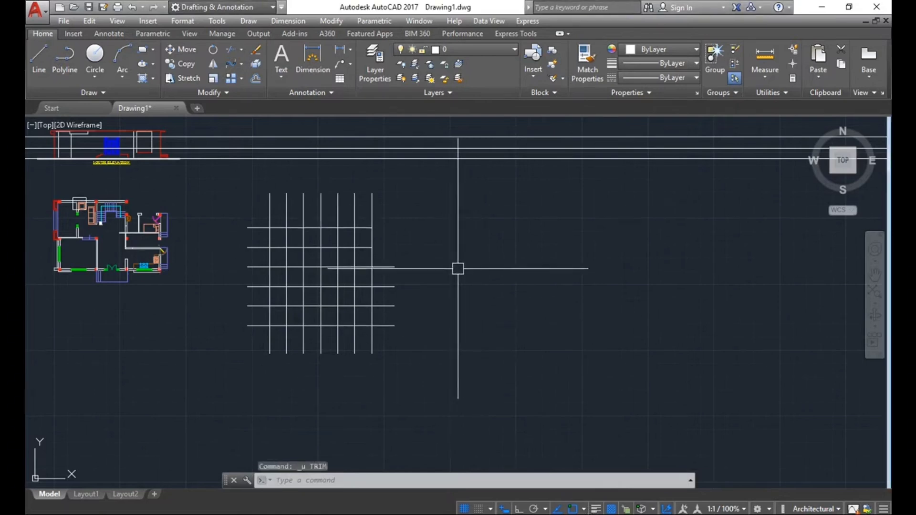
# Undo the remaining grid trim and pan over to the floor plan.
pyautogui.hotkey('ctrl', 'z')
pyautogui.moveTo(464, 272); pyautogui.dragTo(490, 357, button='middle')
pyautogui.scroll(-2, 477, 338)
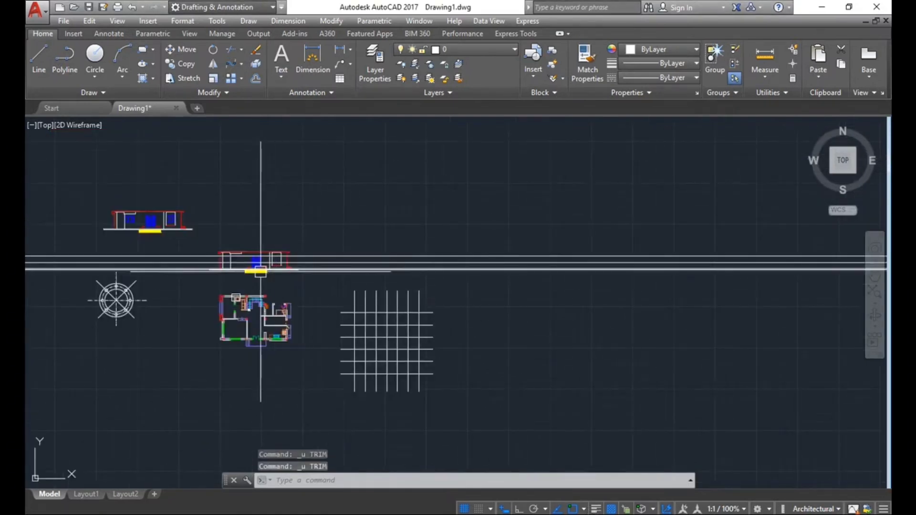
pyautogui.moveTo(284, 289); pyautogui.dragTo(317, 317, button='middle')
pyautogui.scroll(2, 312, 378)
pyautogui.scroll(4, 312, 378)
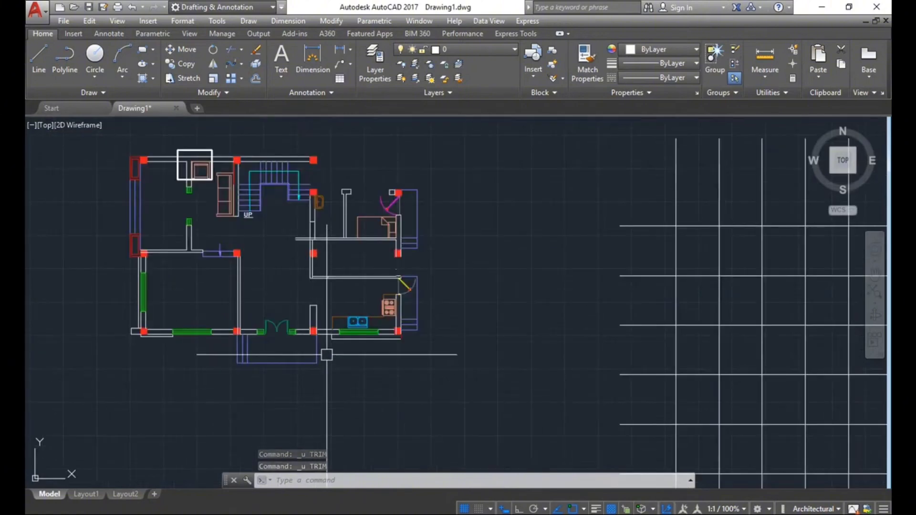
pyautogui.write('tr')
# Start Trim, zoom onto the floor plan's central room walls, then cancel it.
pyautogui.press('Return')
pyautogui.press('Return')
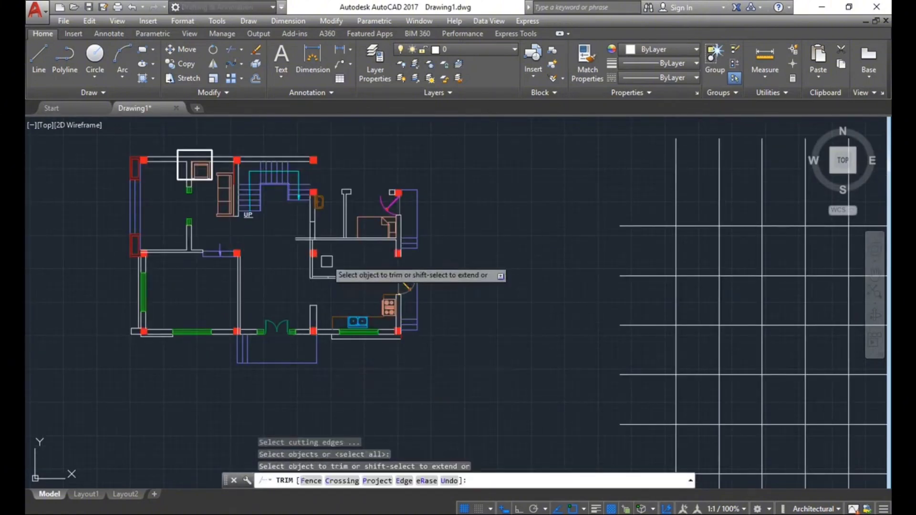
pyautogui.scroll(3, 329, 267)
pyautogui.moveTo(330, 267); pyautogui.dragTo(367, 293, button='middle')
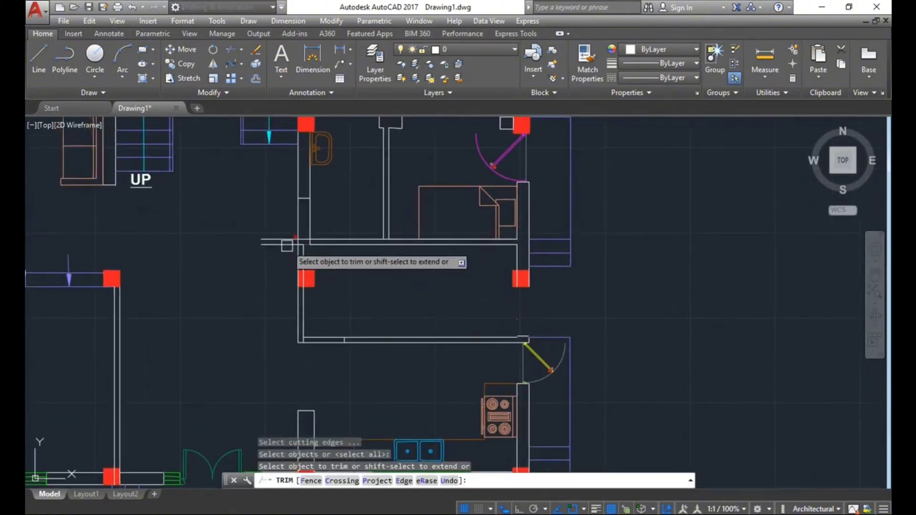
pyautogui.moveTo(281, 270)
pyautogui.mouseDown(button='middle')
pyautogui.moveTo(287, 284)
pyautogui.moveTo(272, 274)
pyautogui.mouseUp(button='middle')
pyautogui.scroll(2, 286, 284)
pyautogui.press('Escape')
pyautogui.press('Escape')
pyautogui.press('Escape')
pyautogui.press('Escape')
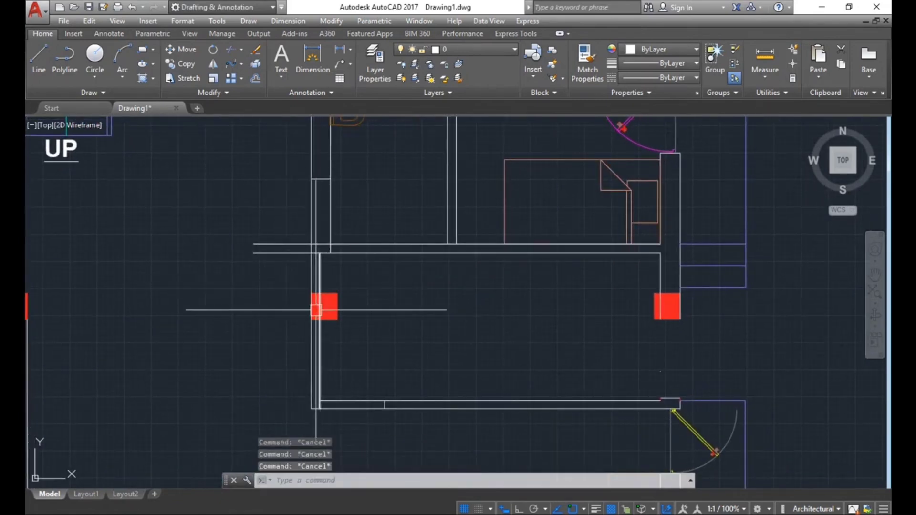
# Run TR with all objects as edges and trim the stub left of the room's upper wall.
pyautogui.write('TR')
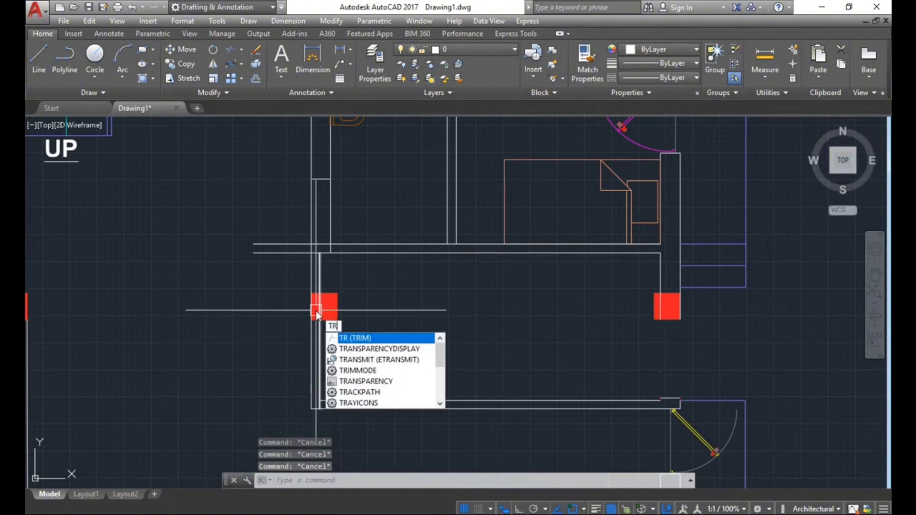
pyautogui.press('Return')
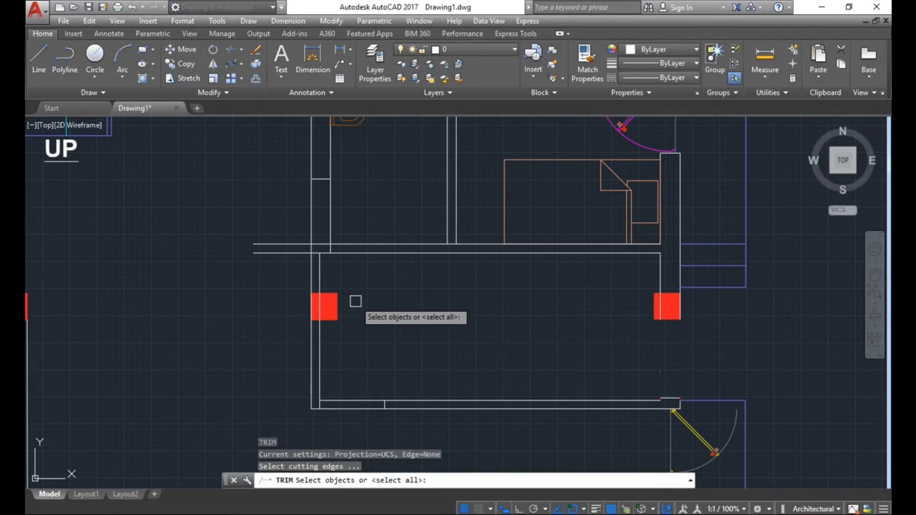
pyautogui.press('Return')
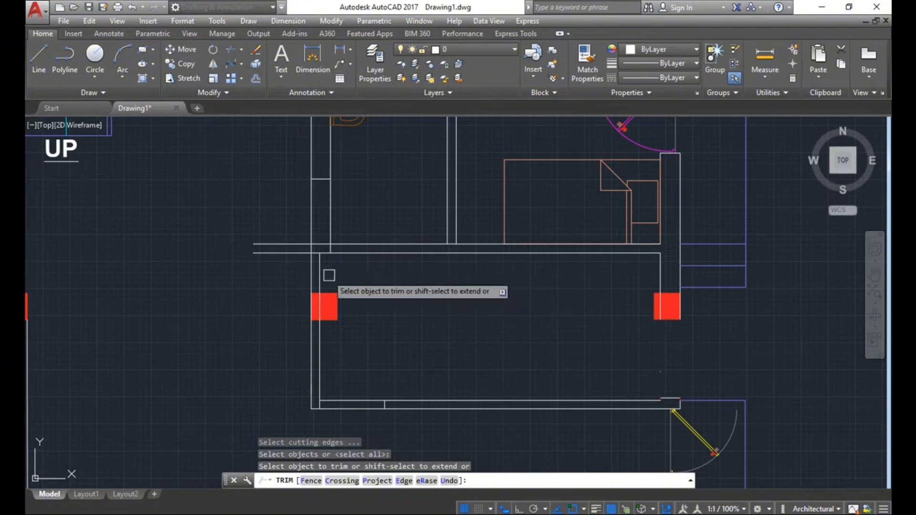
pyautogui.click(272, 244)
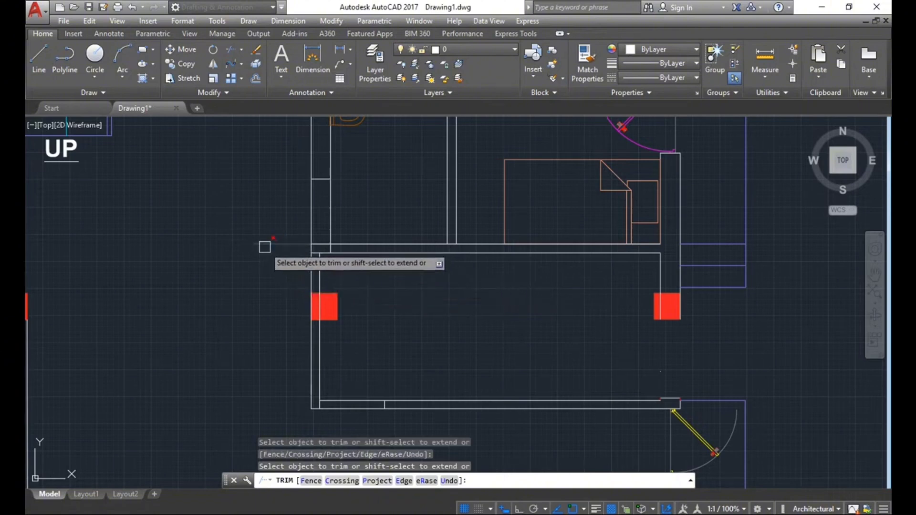
pyautogui.scroll(-2, 414, 326)
pyautogui.moveTo(414, 326); pyautogui.dragTo(390, 345, button='middle')
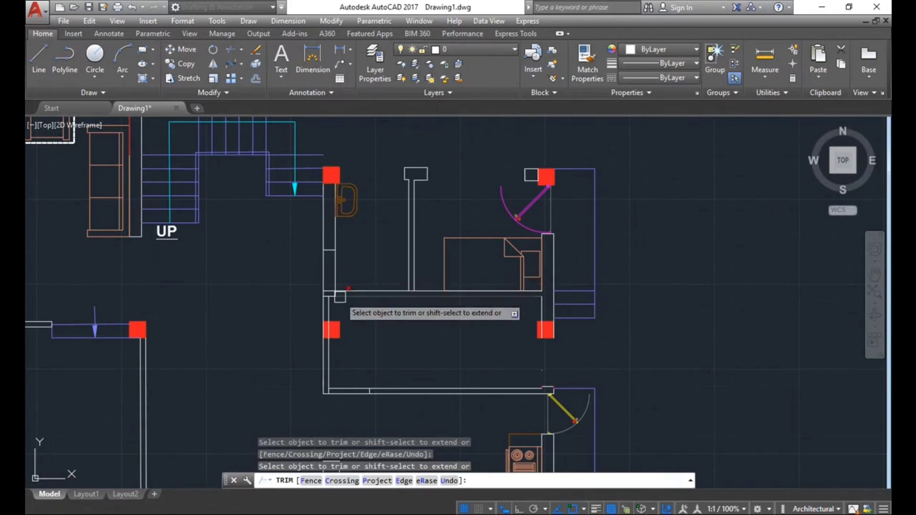
pyautogui.scroll(2, 345, 301)
pyautogui.scroll(1, 336, 300)
# Trim the upper-left wall ends with a crossing window, then cancel Trim.
pyautogui.click(311, 272)
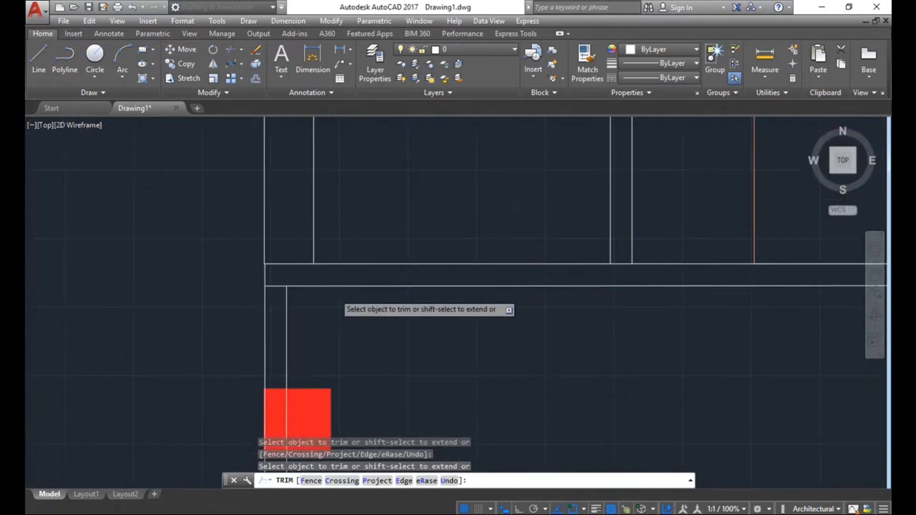
pyautogui.scroll(-3, 340, 297)
pyautogui.click(330, 234)
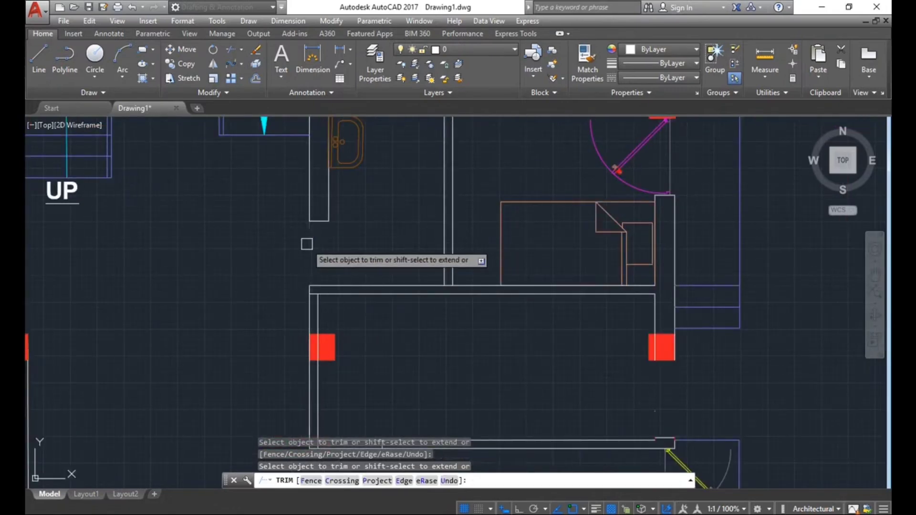
pyautogui.scroll(-4, 343, 257)
pyautogui.moveTo(371, 296); pyautogui.dragTo(371, 254, button='middle')
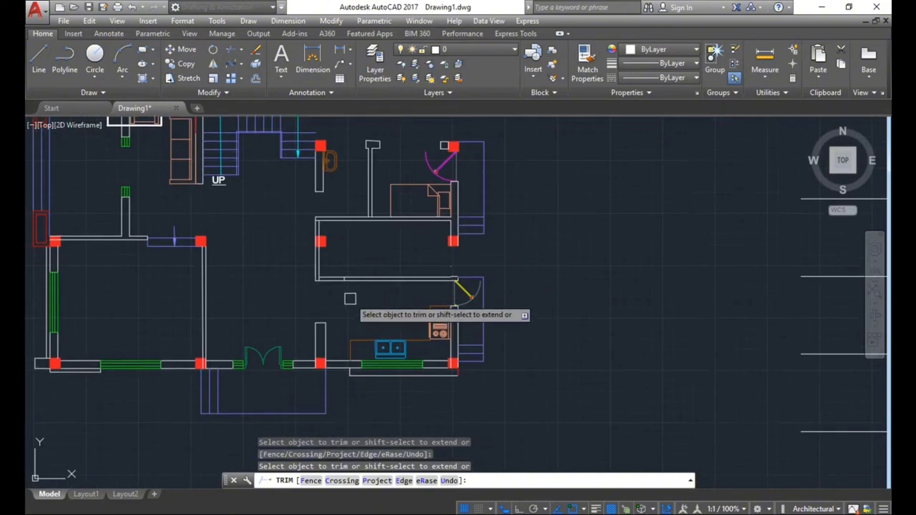
pyautogui.scroll(6, 334, 286)
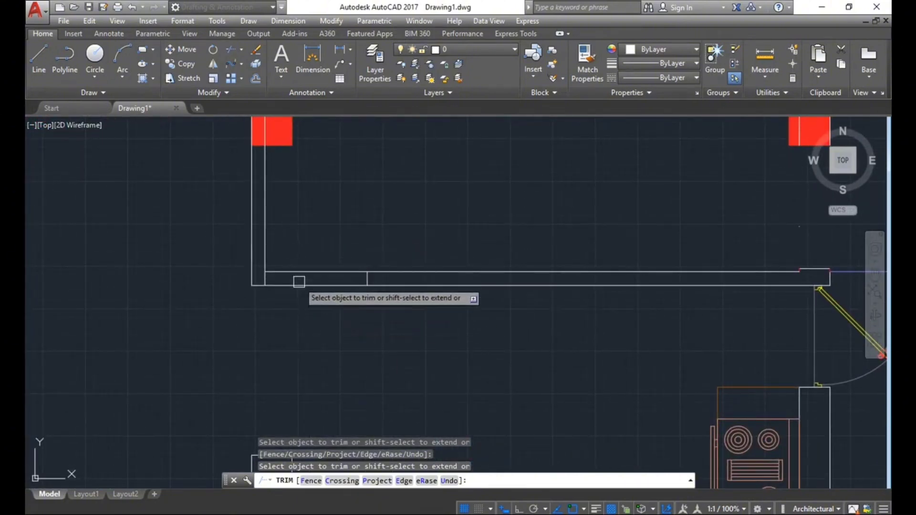
pyautogui.press('Escape')
# Try grip-stretching the room's upper wall line's left endpoint, then cancel and deselect.
pyautogui.click(332, 270)
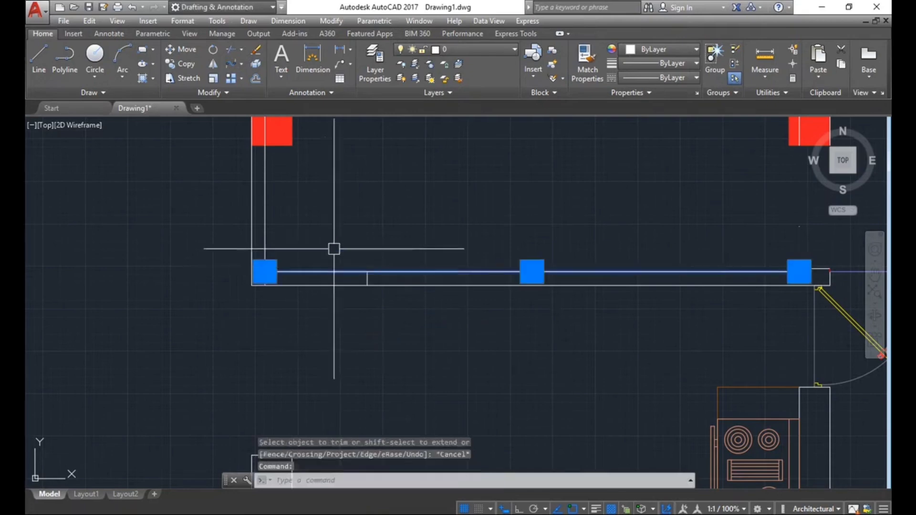
pyautogui.press('Escape')
pyautogui.press('Escape')
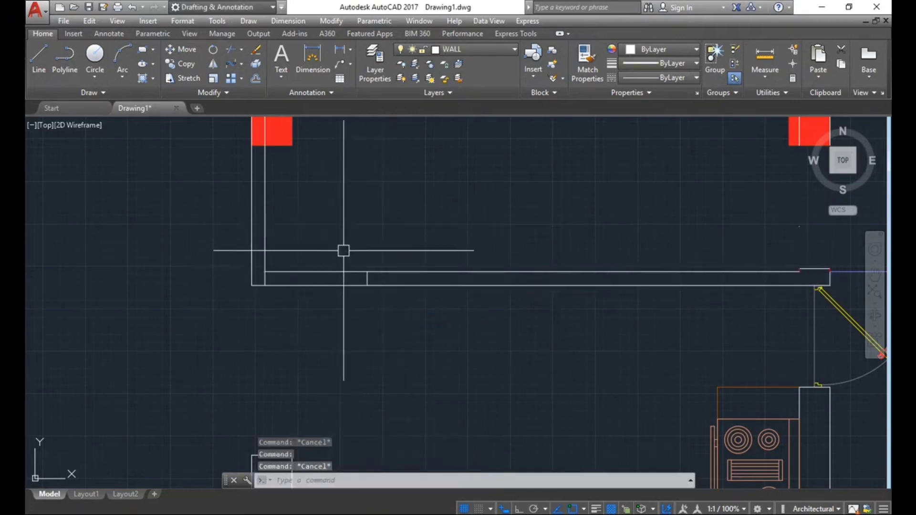
pyautogui.click(323, 271)
pyautogui.click(265, 271)
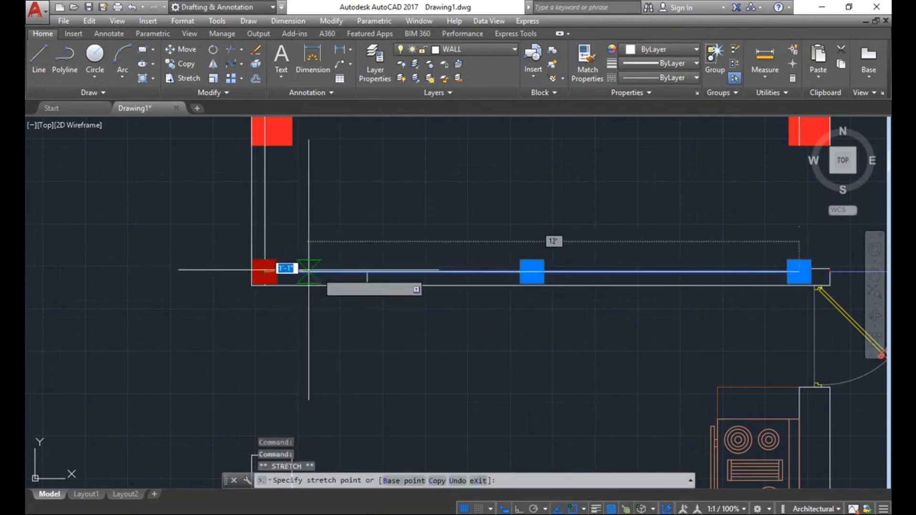
pyautogui.press('Escape')
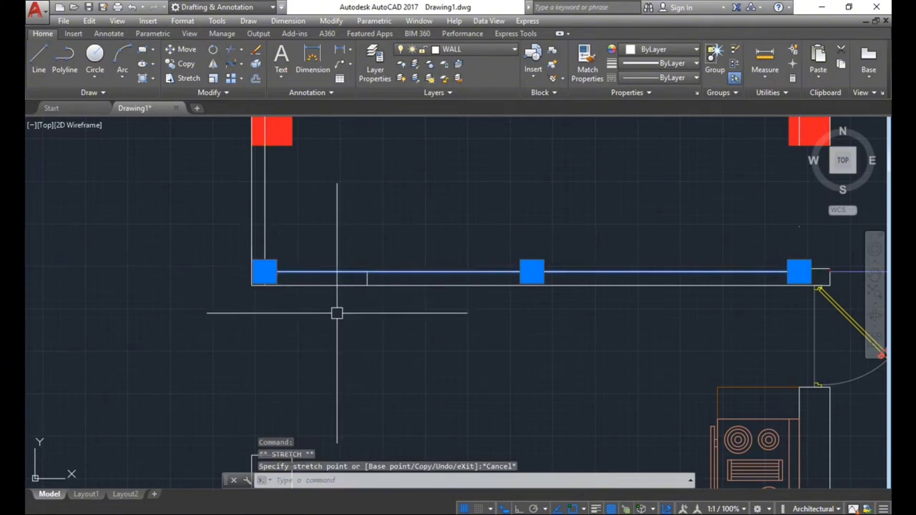
pyautogui.press('Escape')
pyautogui.moveTo(341, 304); pyautogui.dragTo(337, 305, button='middle')
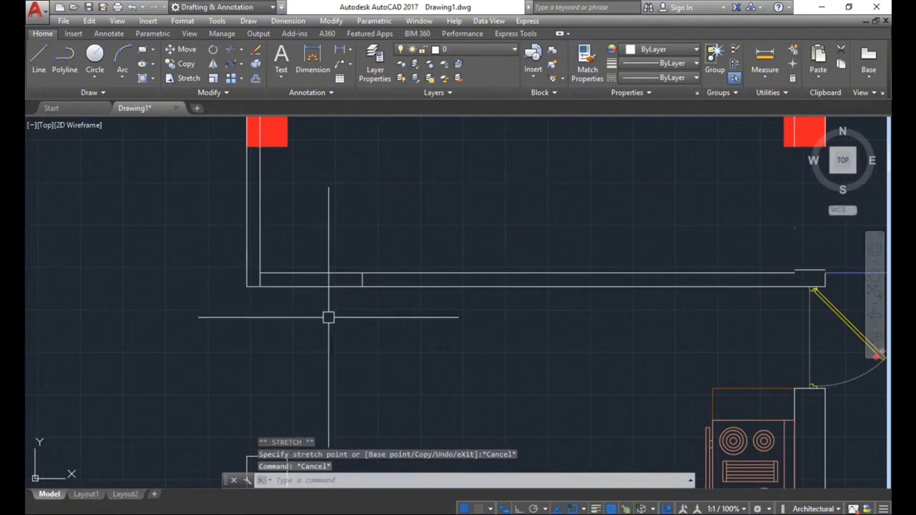
# Trim the wall line segments, undo the trims, and cancel the command.
pyautogui.write('tr')
pyautogui.press('Return')
pyautogui.press('Return')
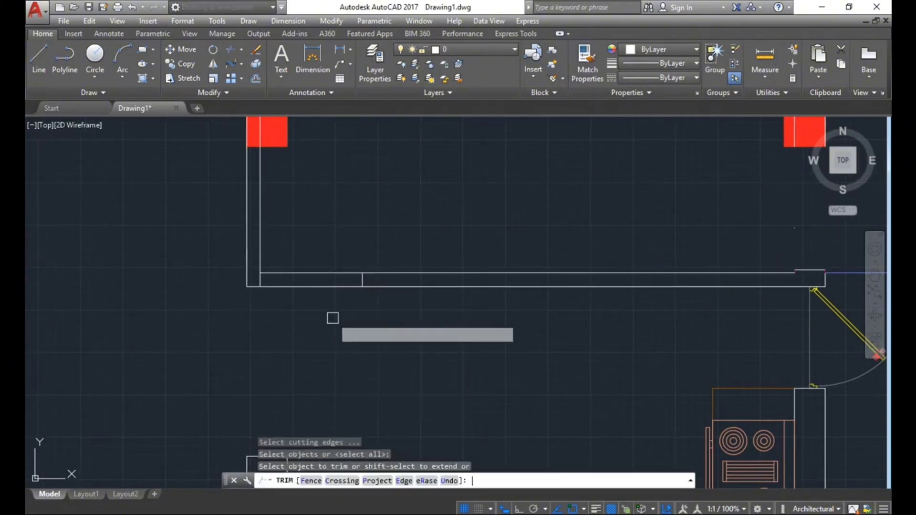
pyautogui.click(321, 273)
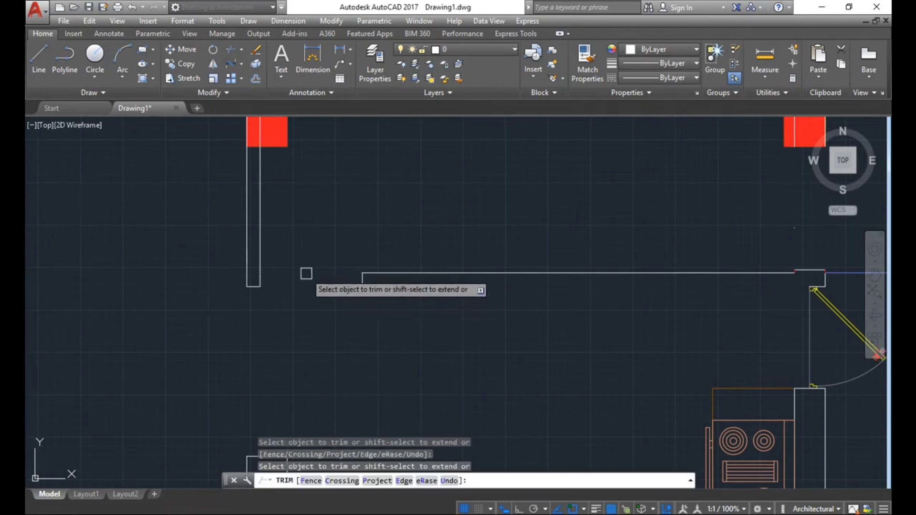
pyautogui.hotkey('ctrl', 'z')
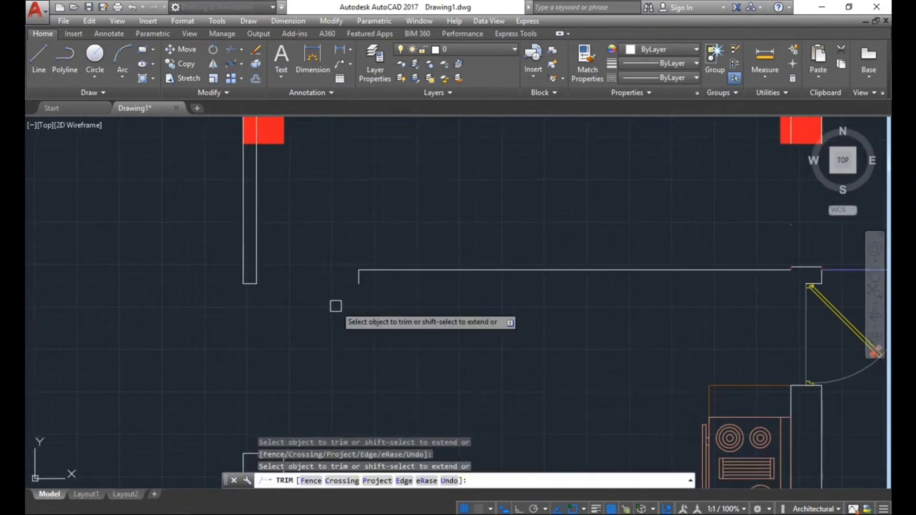
pyautogui.hotkey('ctrl', 'z')
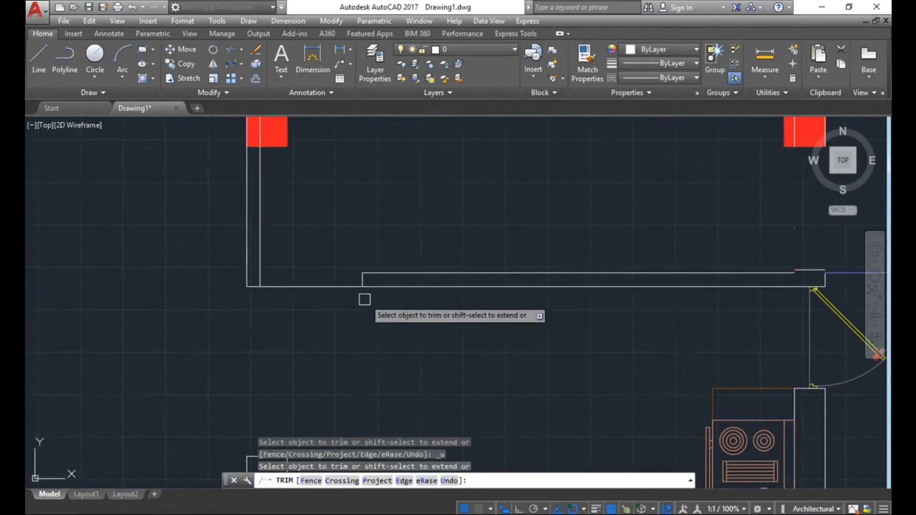
pyautogui.scroll(4, 370, 286)
pyautogui.press('Escape')
pyautogui.press('Escape')
pyautogui.press('Escape')
pyautogui.write('ex')
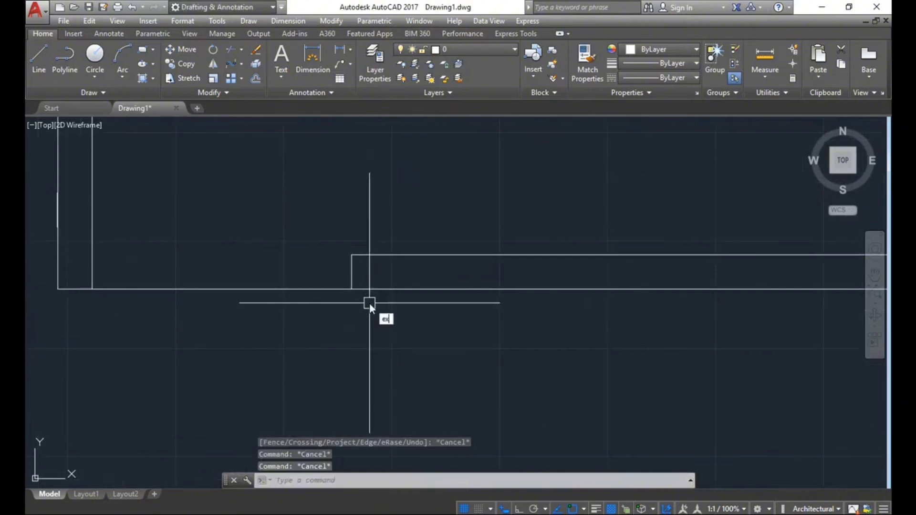
pyautogui.press('Return')
pyautogui.press('Return')
pyautogui.press('Escape')
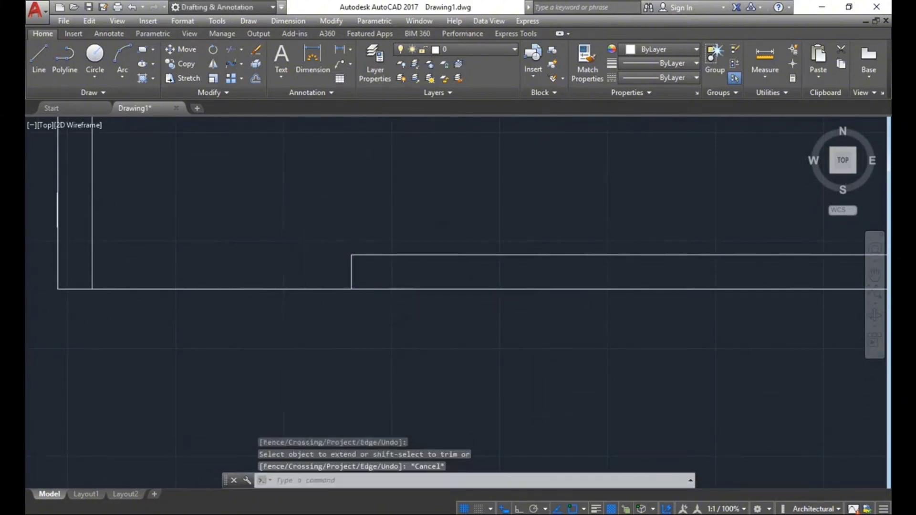
pyautogui.scroll(-2, 304, 318)
# Start TR again, zoom out to show the whole drawing including the grid, and cancel.
pyautogui.write('tr')
pyautogui.press('Return')
pyautogui.press('Return')
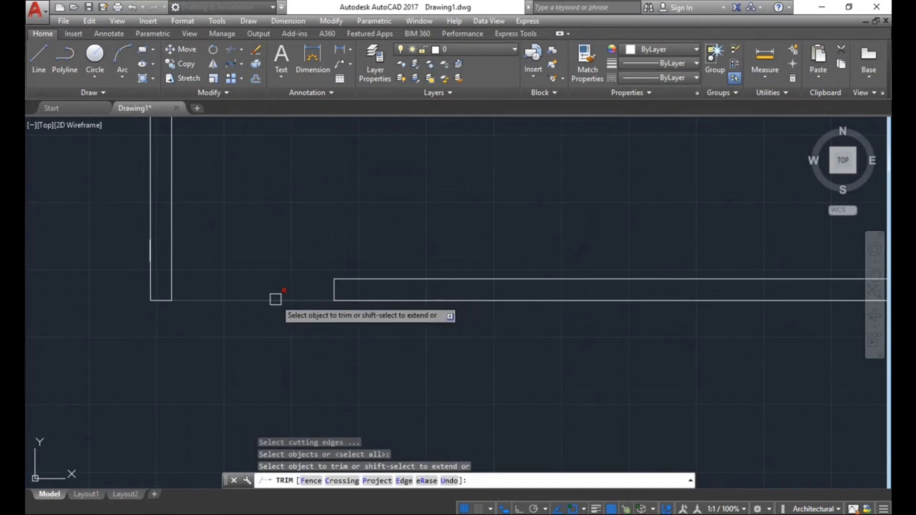
pyautogui.scroll(-2, 274, 299)
pyautogui.scroll(-2, 334, 296)
pyautogui.scroll(-2, 305, 329)
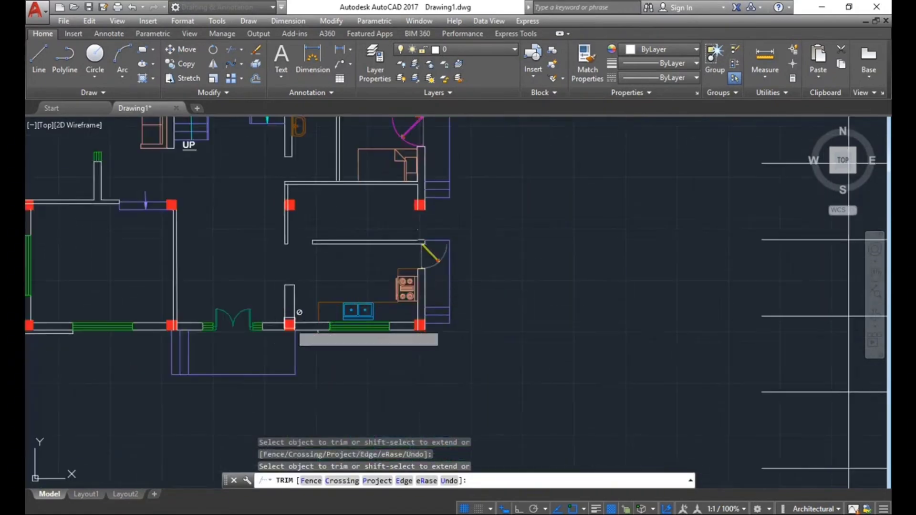
pyautogui.scroll(-2, 320, 334)
pyautogui.scroll(-2, 317, 296)
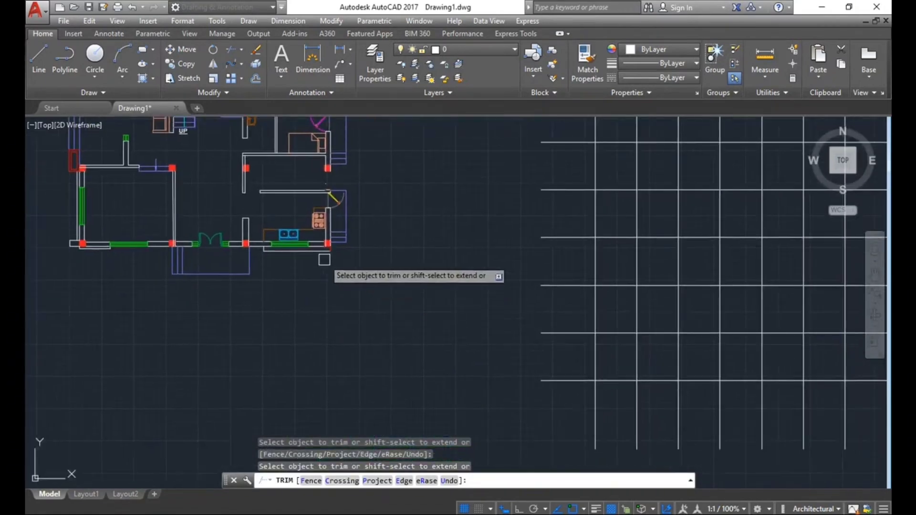
pyautogui.scroll(-3, 429, 308)
pyautogui.press('Escape')
pyautogui.press('Escape')
pyautogui.press('Escape')
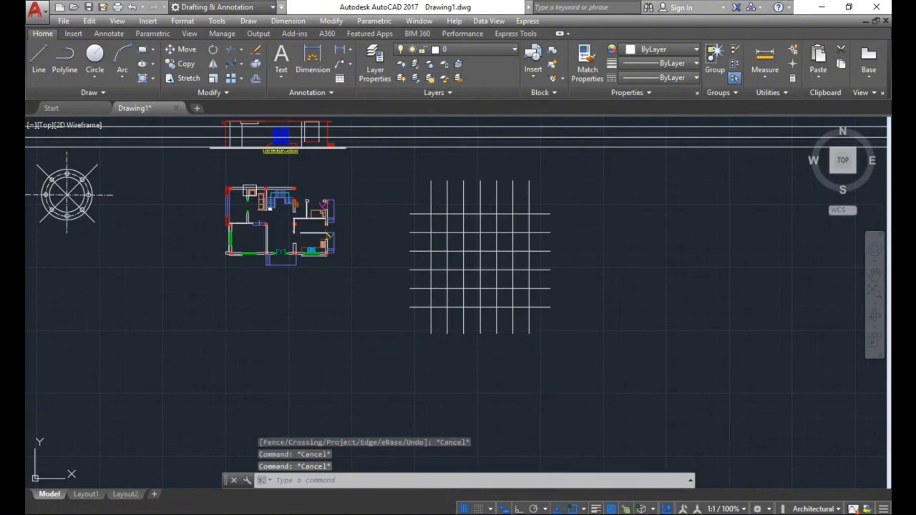
# Centre and enlarge the line grid and start Trim with the TR alias.
pyautogui.scroll(2, 491, 252)
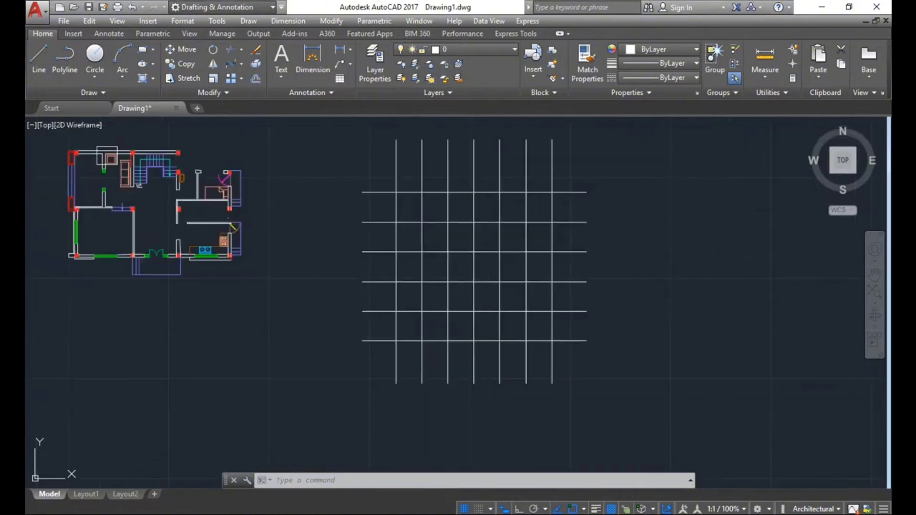
pyautogui.moveTo(581, 352); pyautogui.dragTo(486, 362, button='middle')
pyautogui.moveTo(550, 382); pyautogui.dragTo(532, 392, button='middle')
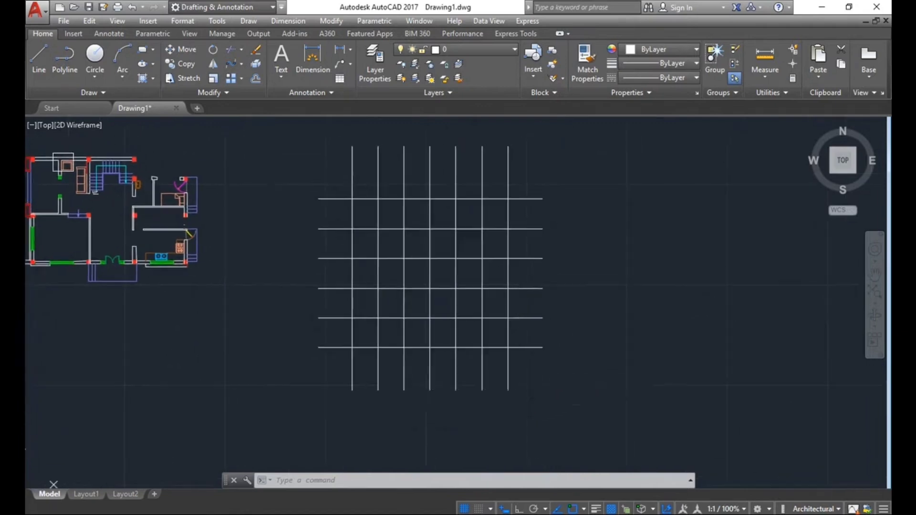
pyautogui.write('r')
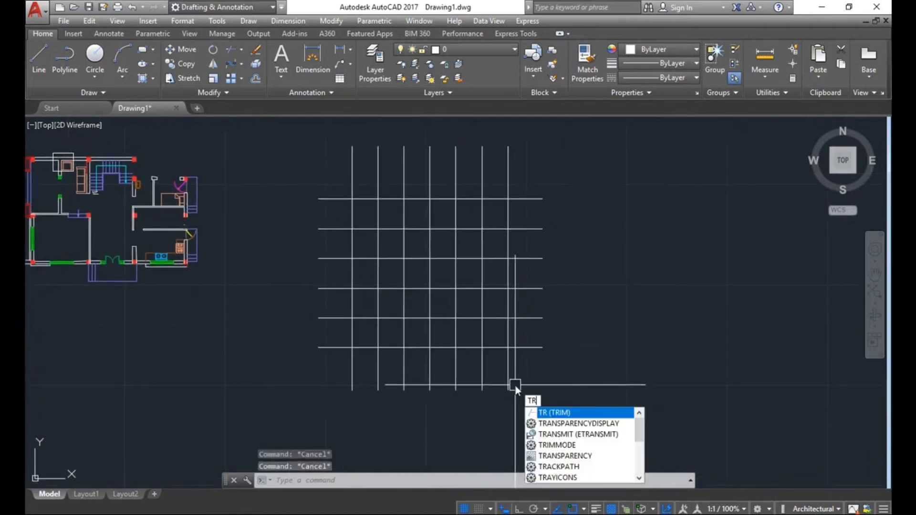
pyautogui.press('Return')
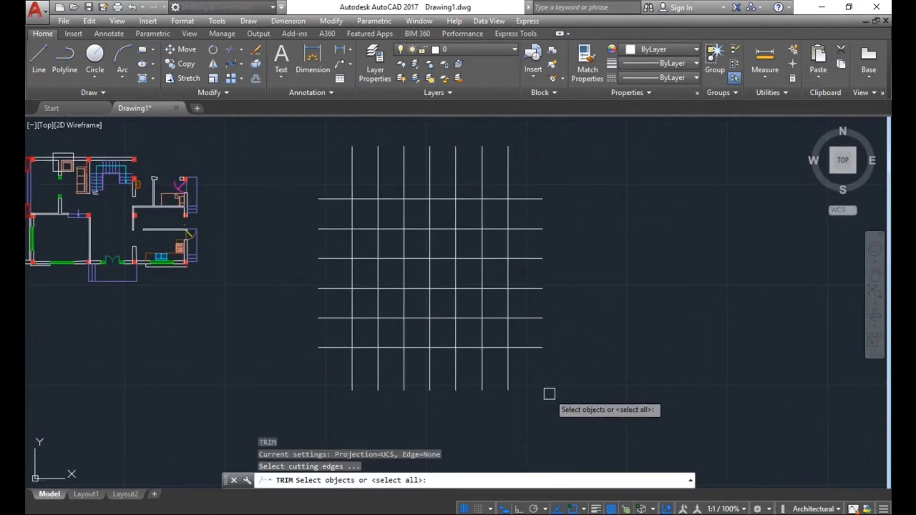
pyautogui.scroll(2, 438, 210)
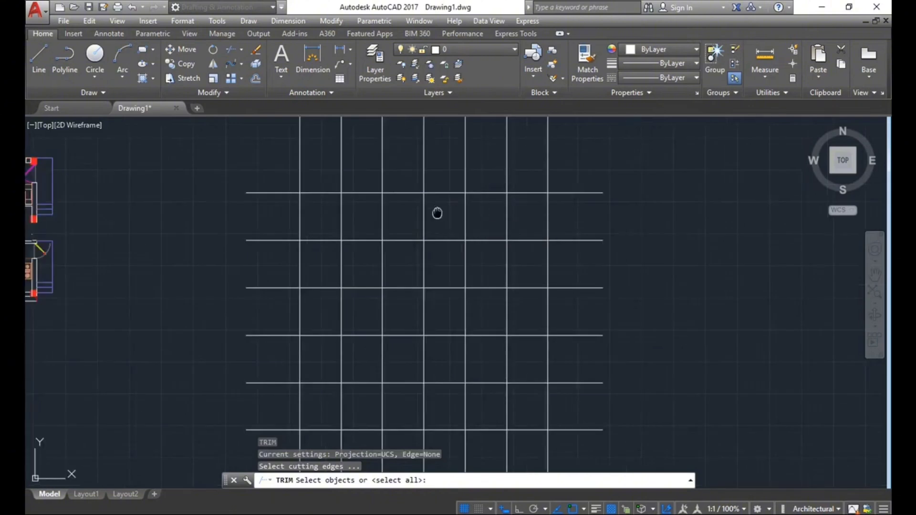
pyautogui.moveTo(435, 211); pyautogui.dragTo(420, 205, button='middle')
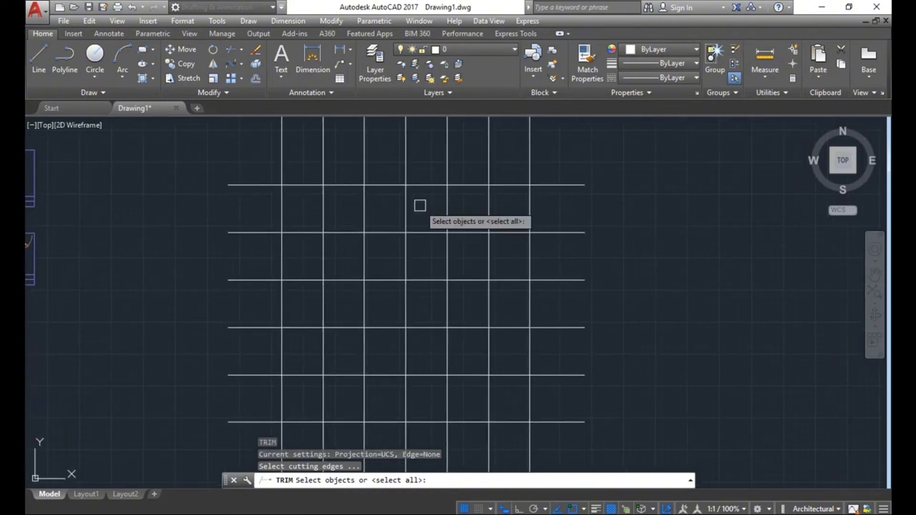
# After three empty windows, select seven central lines as cutting edges with a right-to-left crossing window.
pyautogui.click(349, 213)
pyautogui.click(465, 385)
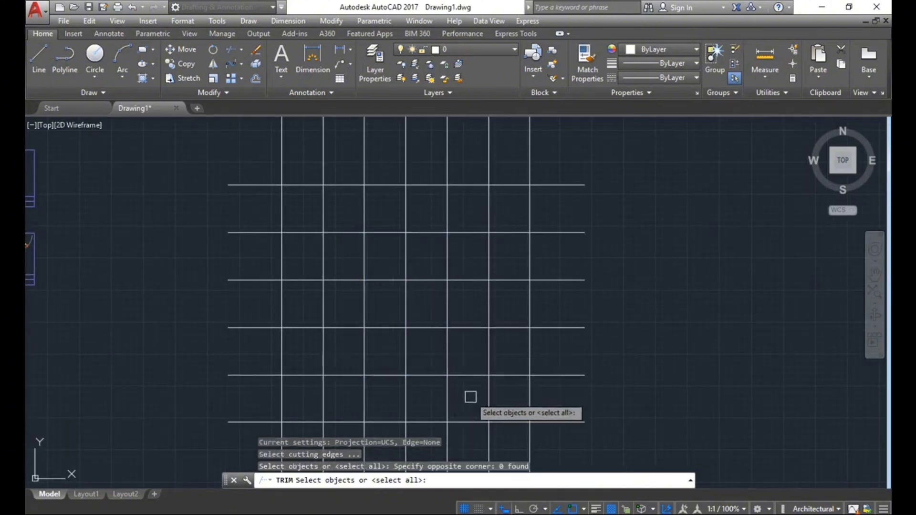
pyautogui.click(341, 216)
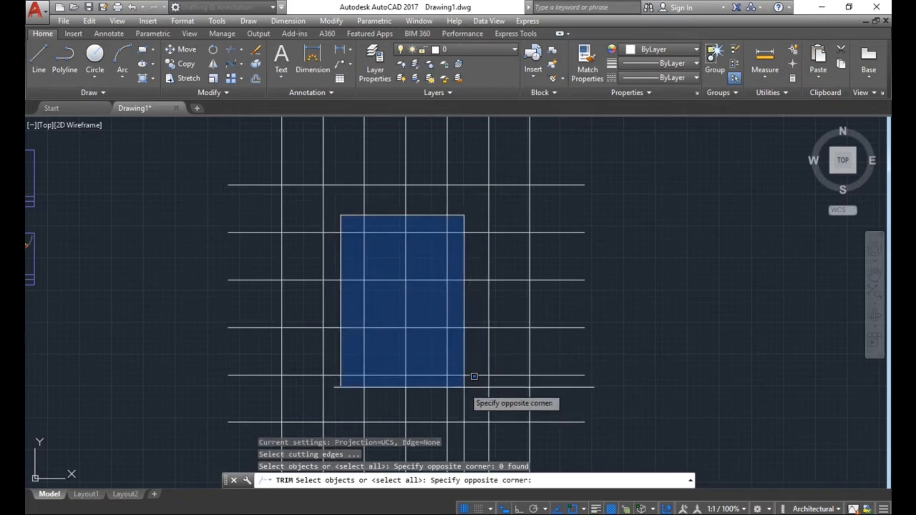
pyautogui.click(474, 376)
pyautogui.click(341, 210)
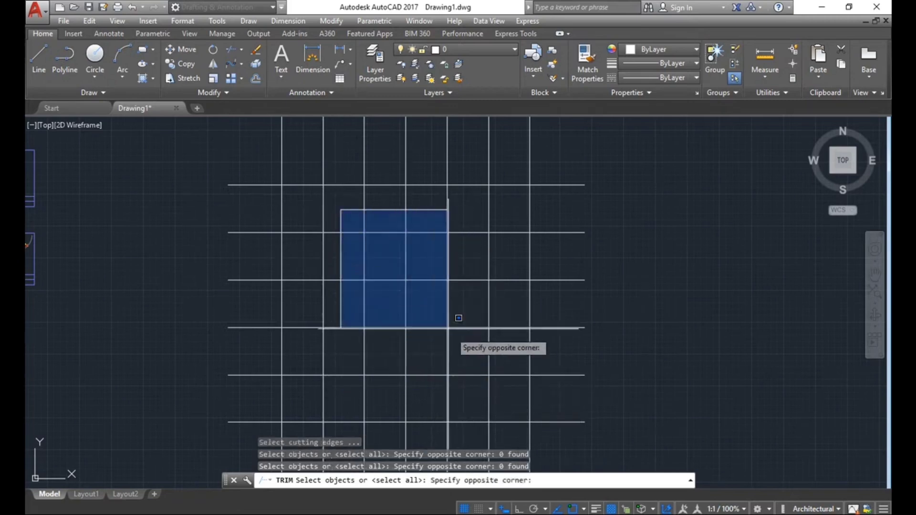
pyautogui.click(478, 368)
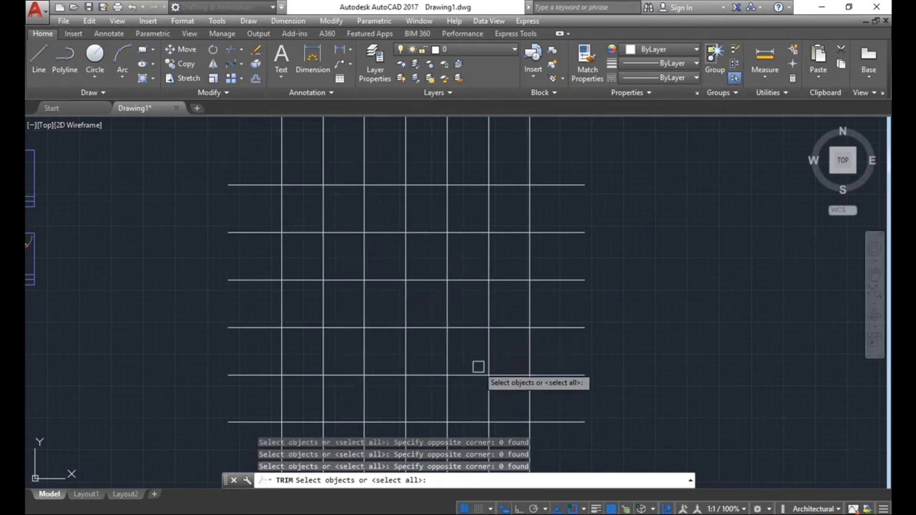
pyautogui.click(473, 391)
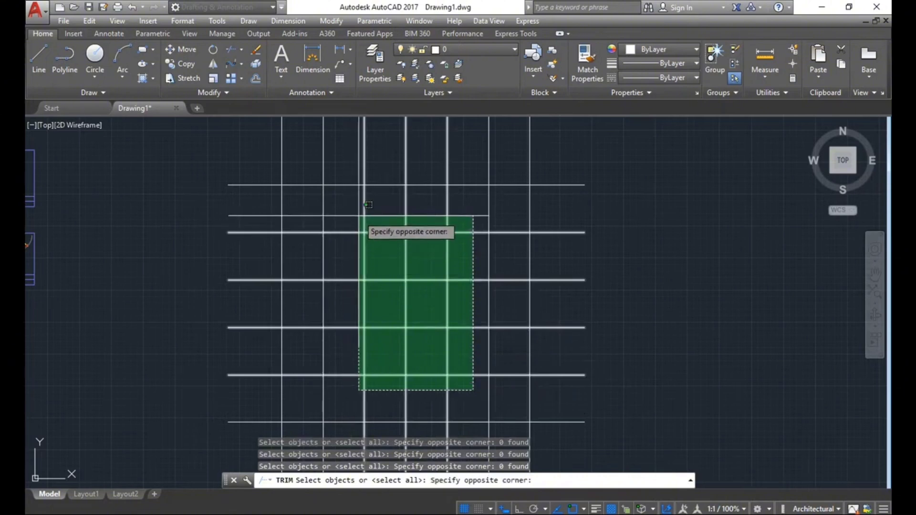
pyautogui.click(349, 215)
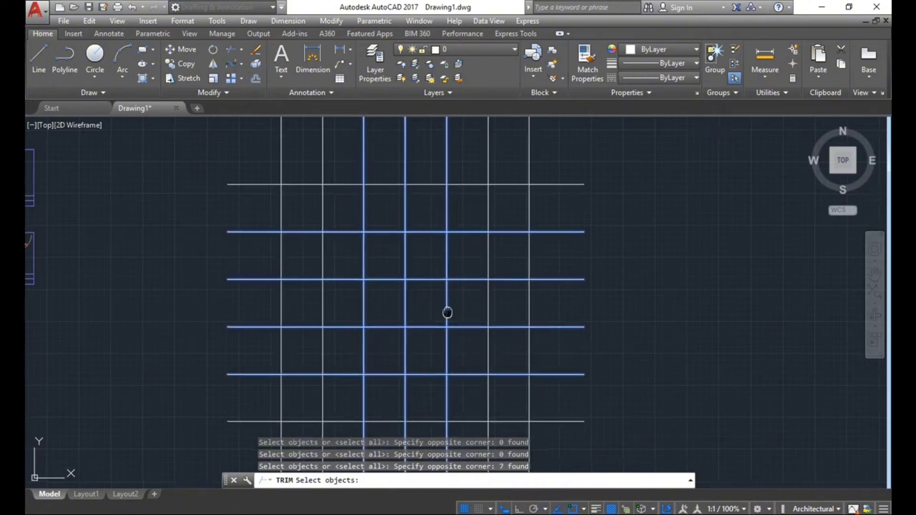
# Finish the cutting edges and trim the upper horizontal and vertical line ends around the box.
pyautogui.moveTo(448, 313); pyautogui.dragTo(422, 286, button='middle')
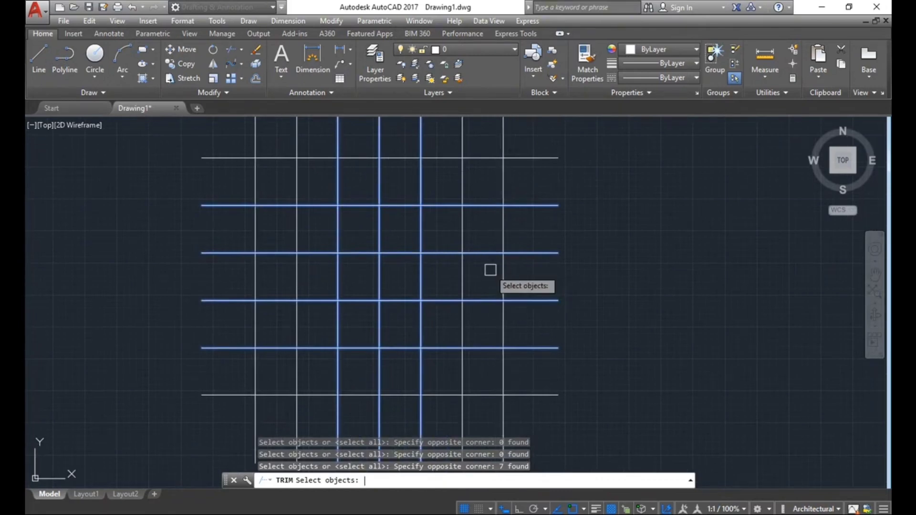
pyautogui.press('Return')
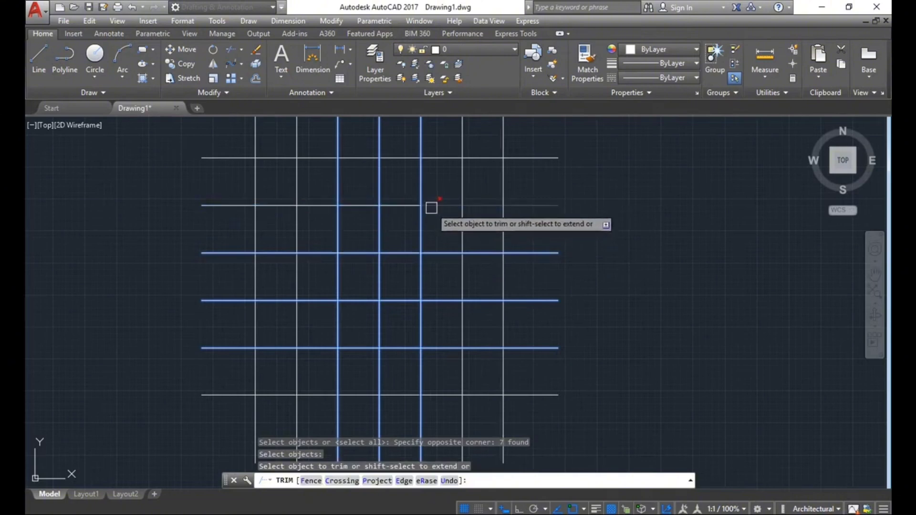
pyautogui.scroll(2, 443, 204)
pyautogui.moveTo(447, 191); pyautogui.dragTo(423, 206, button='middle')
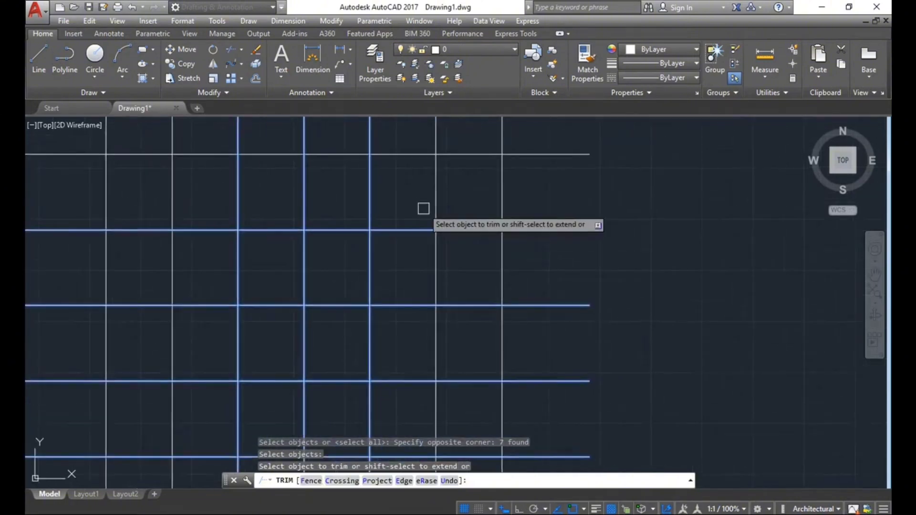
pyautogui.click(396, 231)
pyautogui.click(399, 306)
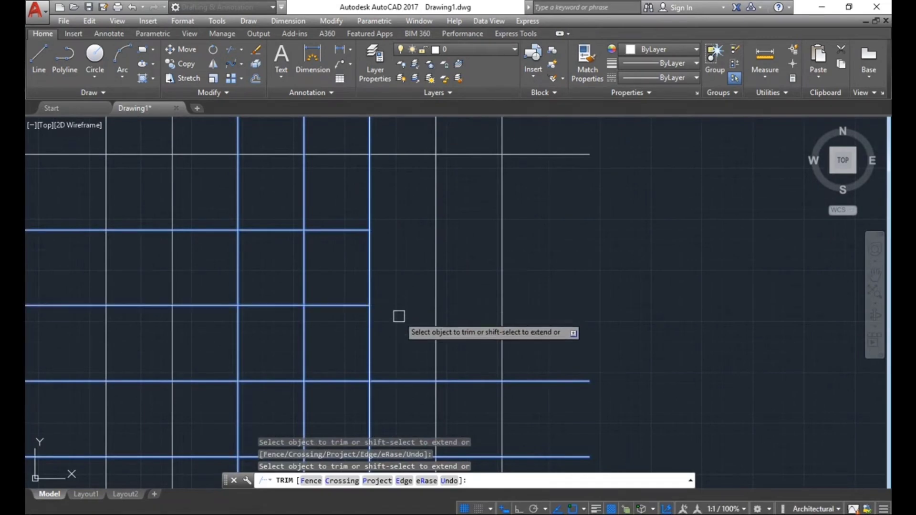
pyautogui.moveTo(400, 215); pyautogui.dragTo(401, 241, button='middle')
pyautogui.click(369, 213)
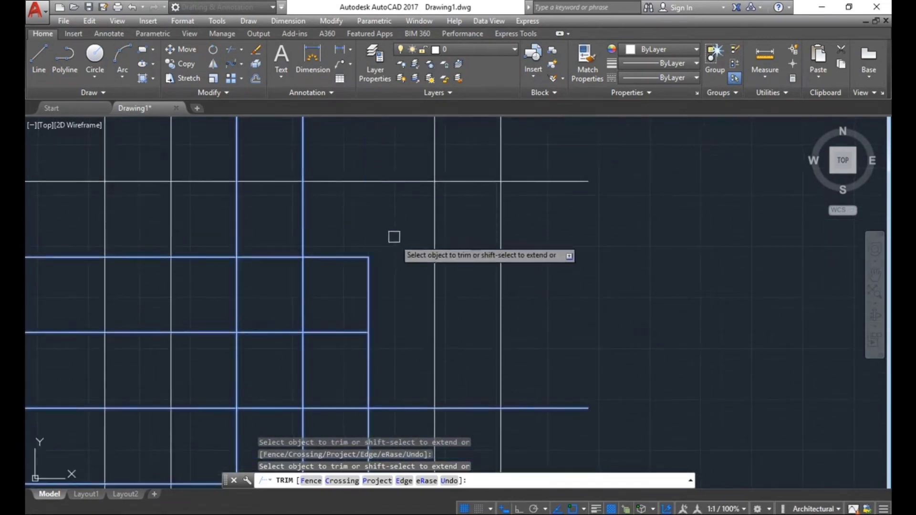
pyautogui.scroll(-2, 394, 237)
pyautogui.doubleClick(329, 225)
# Trim a vertical line's top and the horizontal line ends left of the box.
pyautogui.click(296, 224)
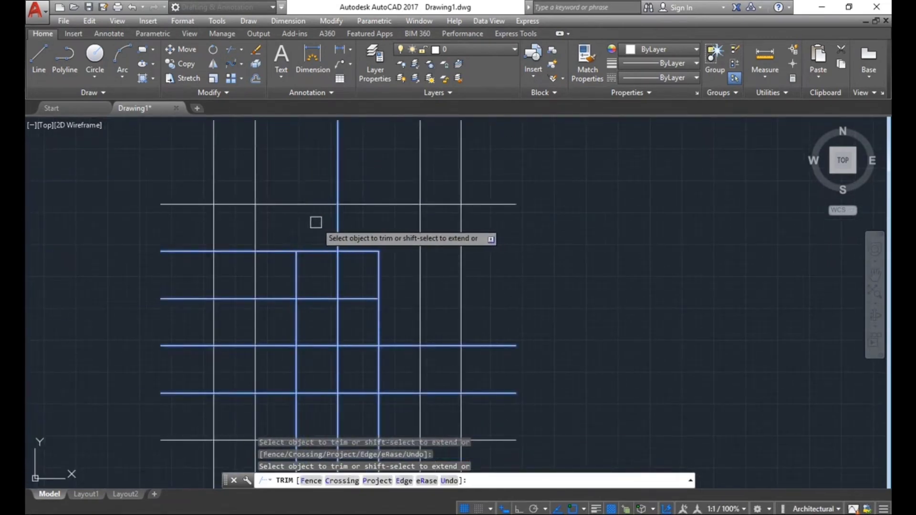
pyautogui.click(280, 251)
pyautogui.click(282, 298)
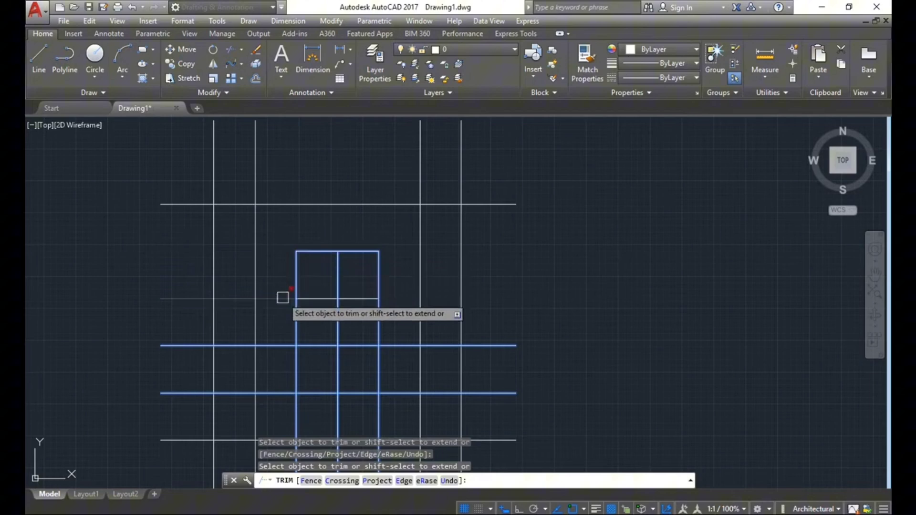
pyautogui.click(278, 345)
pyautogui.click(406, 345)
pyautogui.moveTo(402, 294); pyautogui.dragTo(393, 224, button='middle')
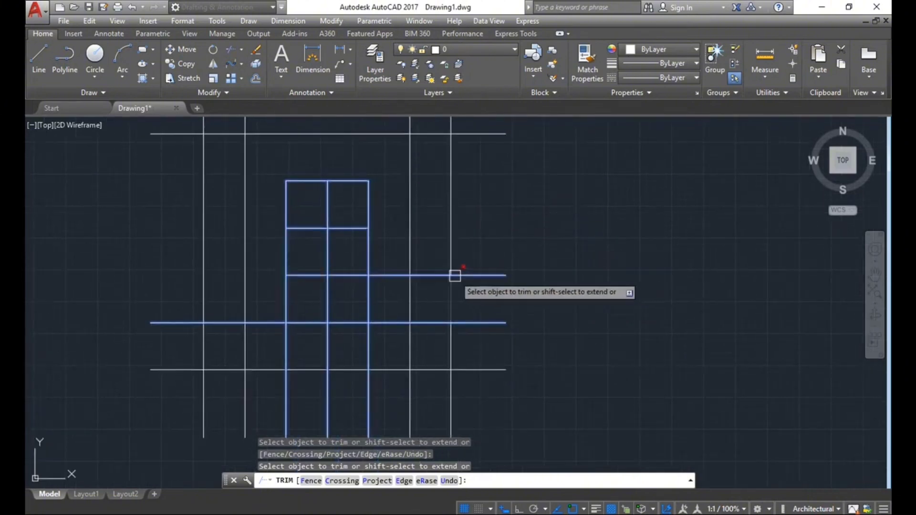
pyautogui.scroll(2, 454, 293)
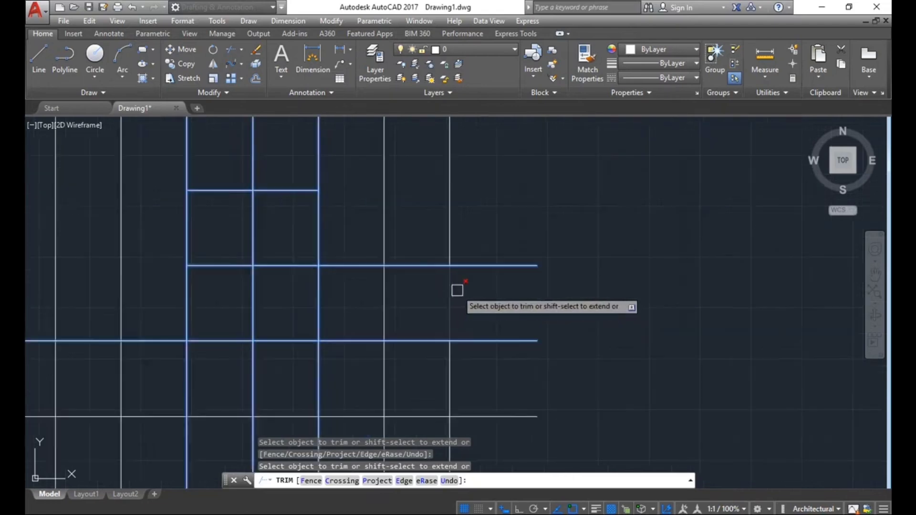
pyautogui.moveTo(485, 301); pyautogui.dragTo(480, 308, button='middle')
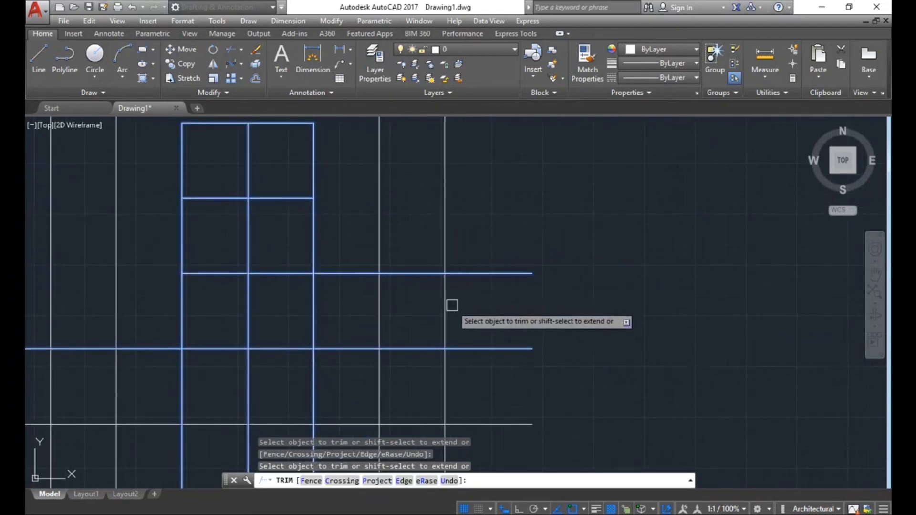
# Trim the remaining horizontal line ends right of and below the box.
pyautogui.click(415, 274)
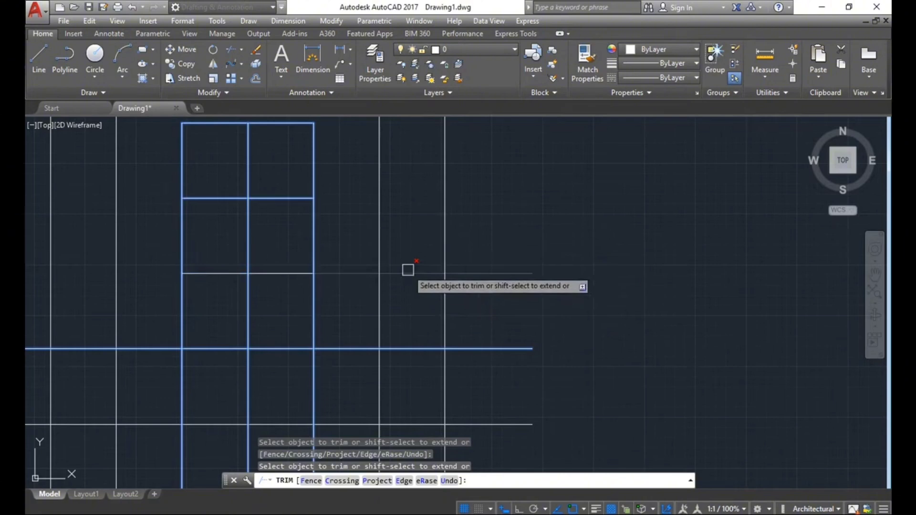
pyautogui.moveTo(408, 234); pyautogui.dragTo(405, 250, button='middle')
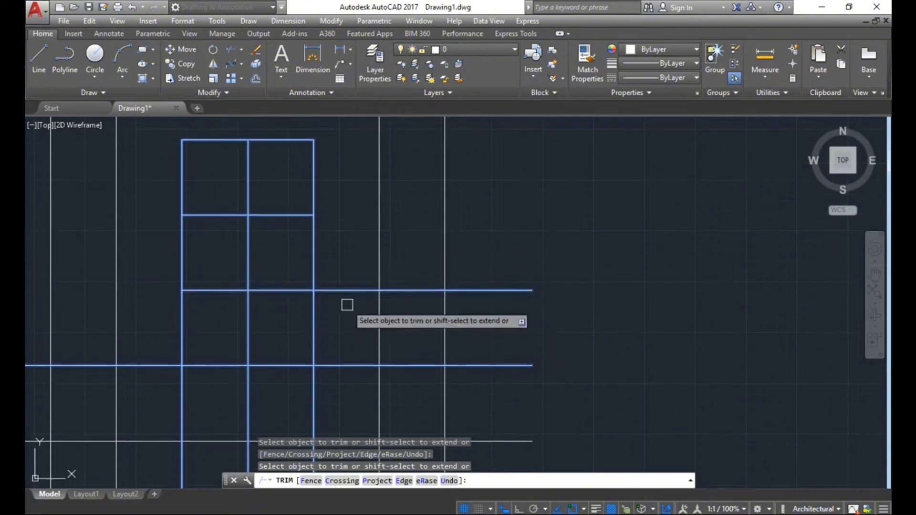
pyautogui.moveTo(347, 304)
pyautogui.mouseDown(button='middle')
pyautogui.moveTo(358, 294)
pyautogui.moveTo(435, 293)
pyautogui.mouseUp(button='middle')
pyautogui.scroll(-2, 395, 316)
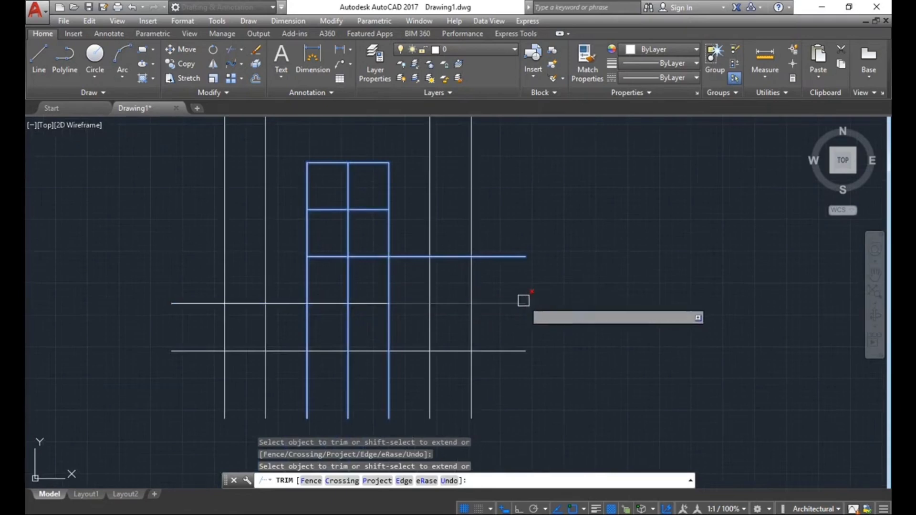
pyautogui.moveTo(575, 267); pyautogui.dragTo(526, 291, button='middle')
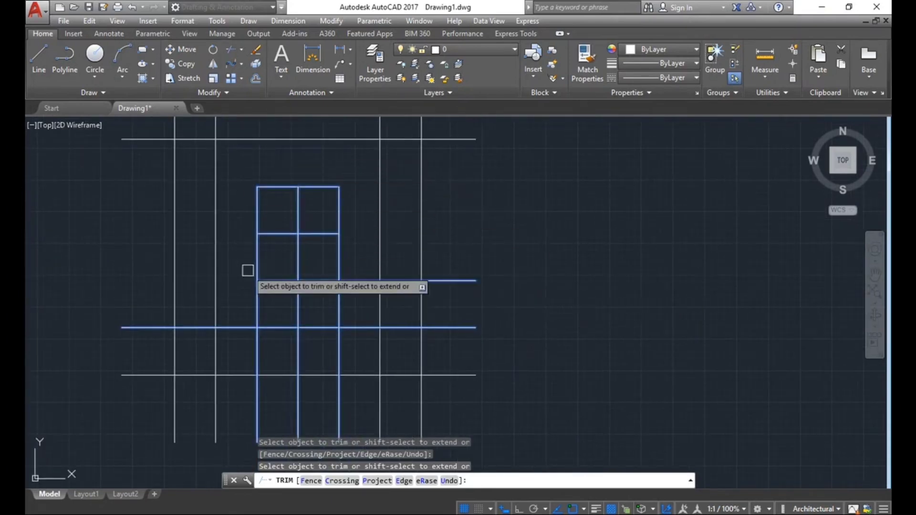
pyautogui.click(315, 281)
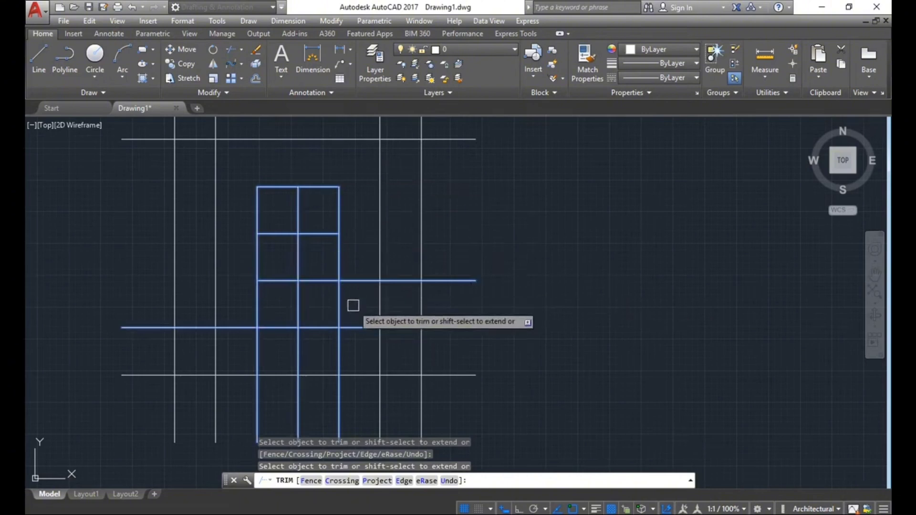
pyautogui.click(360, 281)
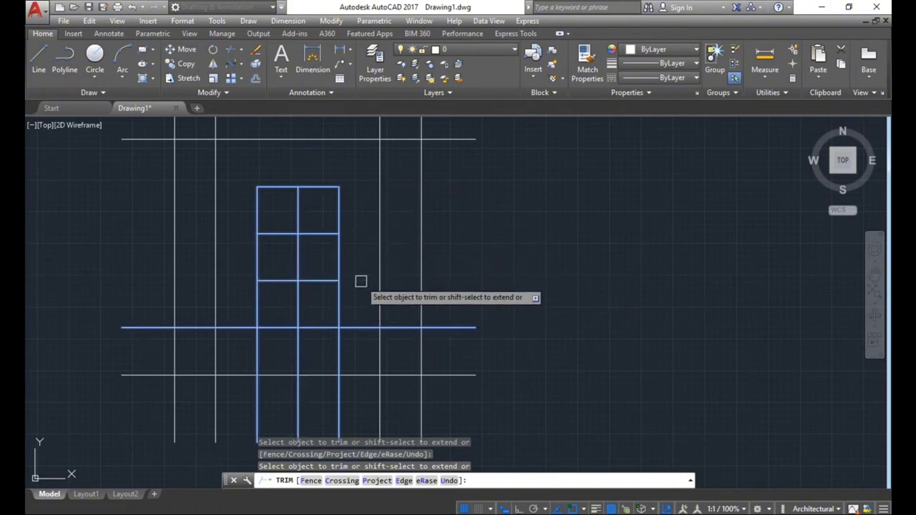
pyautogui.click(360, 327)
pyautogui.click(232, 328)
pyautogui.moveTo(348, 385); pyautogui.dragTo(349, 348, button='middle')
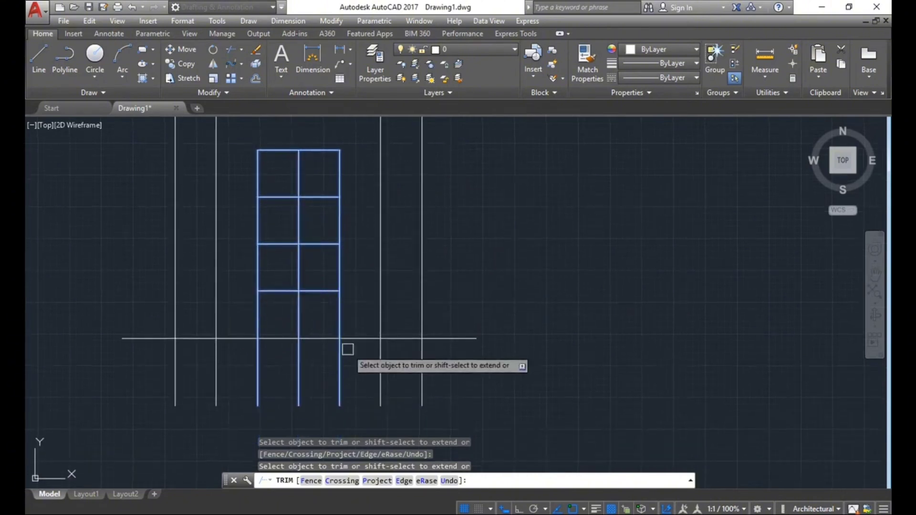
pyautogui.click(353, 339)
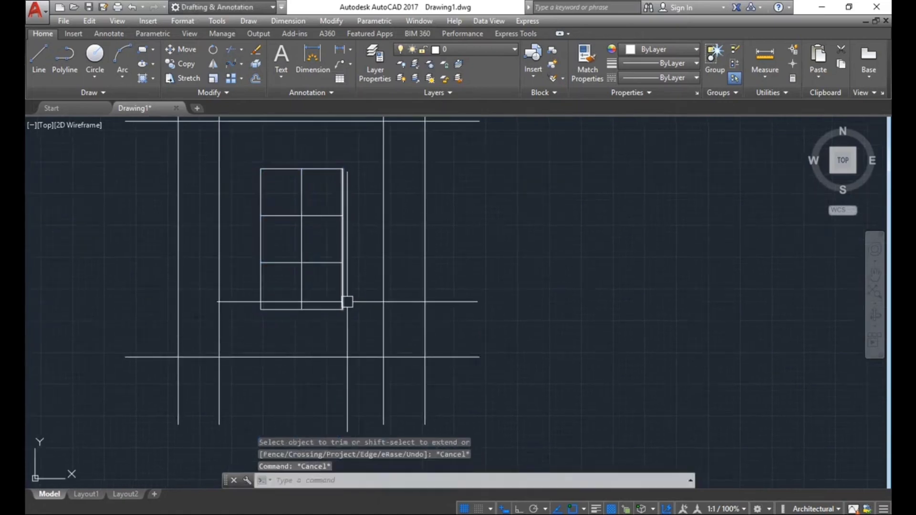
# End TRIM and undo the trims to restore the full line grid.
pyautogui.press('Escape')
pyautogui.hotkey('ctrl', 'z')
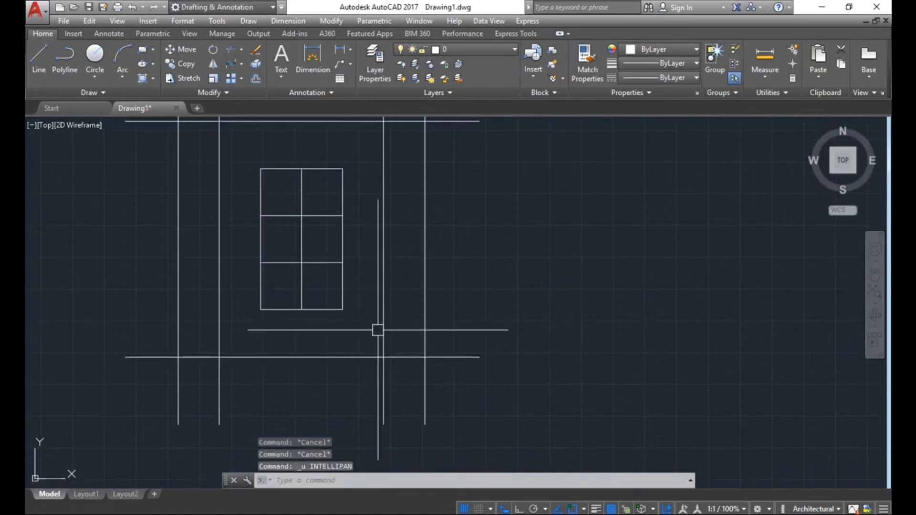
pyautogui.hotkey('ctrl', 'z')
pyautogui.moveTo(564, 272); pyautogui.dragTo(494, 282, button='middle')
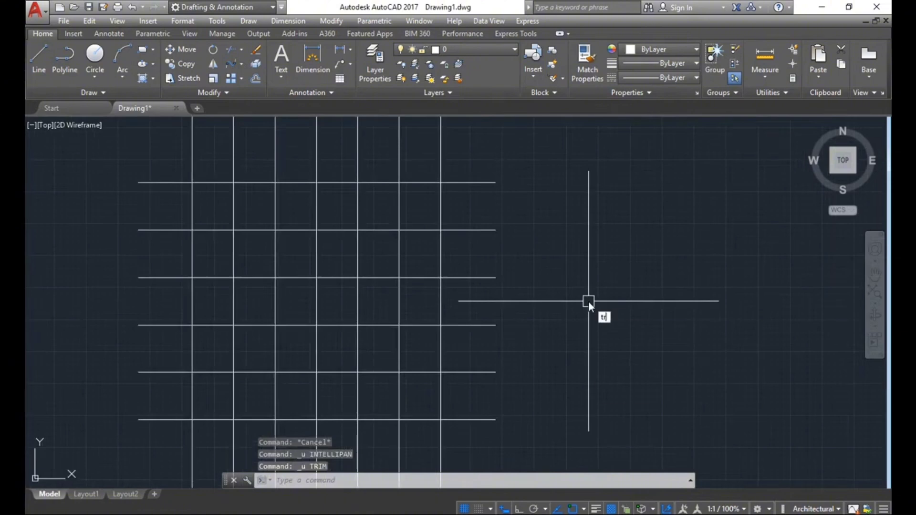
# Restart TRIM with the middle vertical and four horizontal lines as cutting edges.
pyautogui.write('tr')
pyautogui.press('Return')
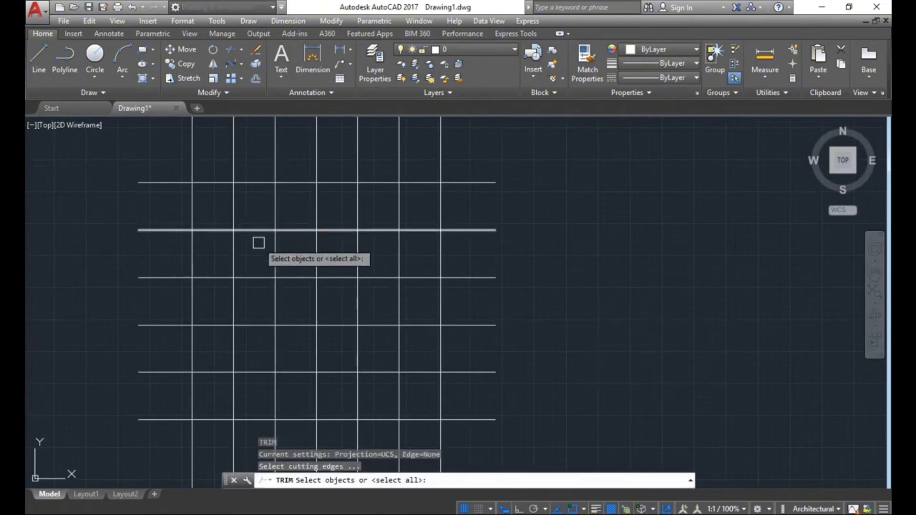
pyautogui.moveTo(268, 236); pyautogui.dragTo(259, 232, button='middle')
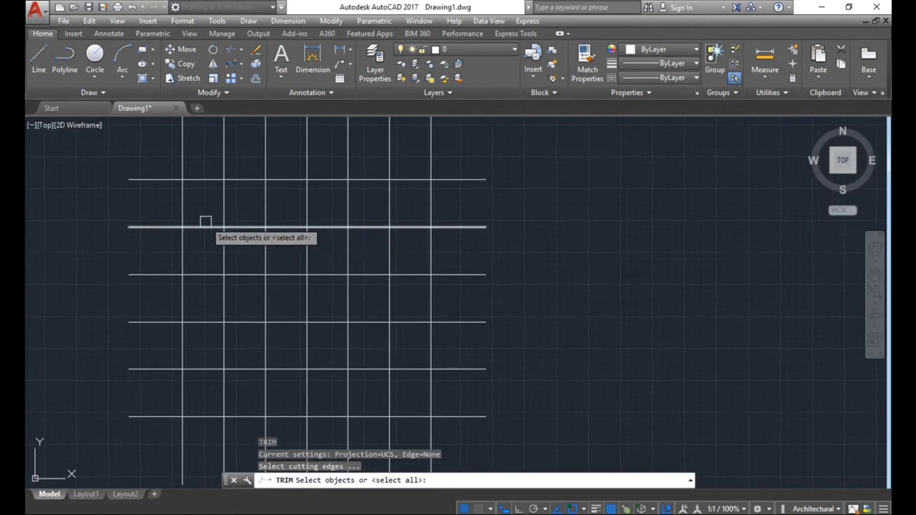
pyautogui.click(286, 207)
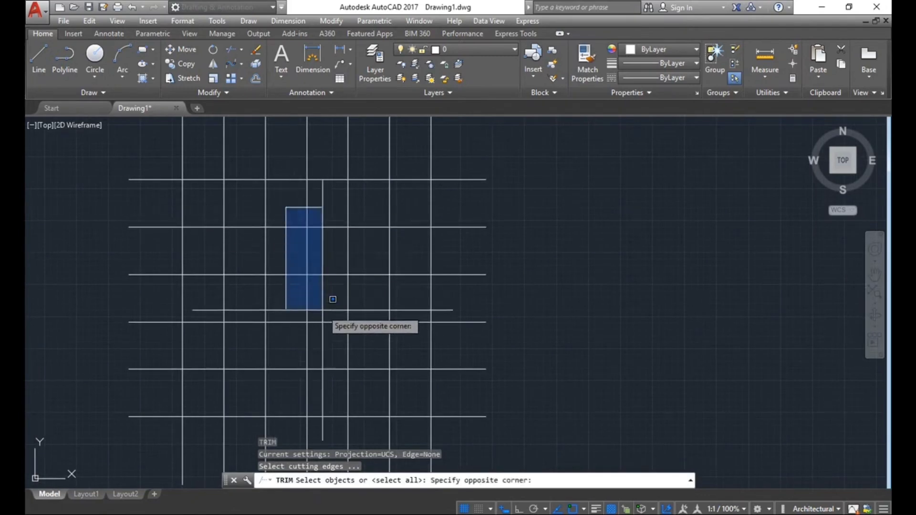
pyautogui.click(300, 195)
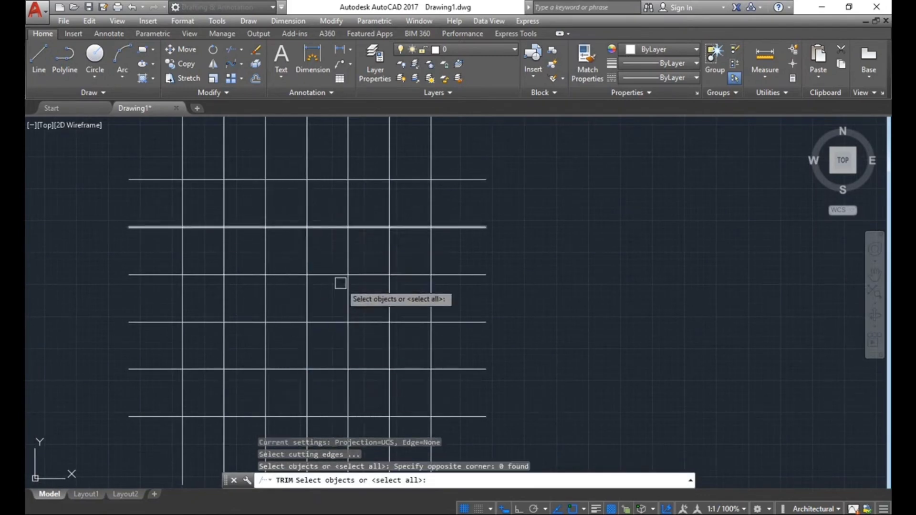
pyautogui.click(336, 390)
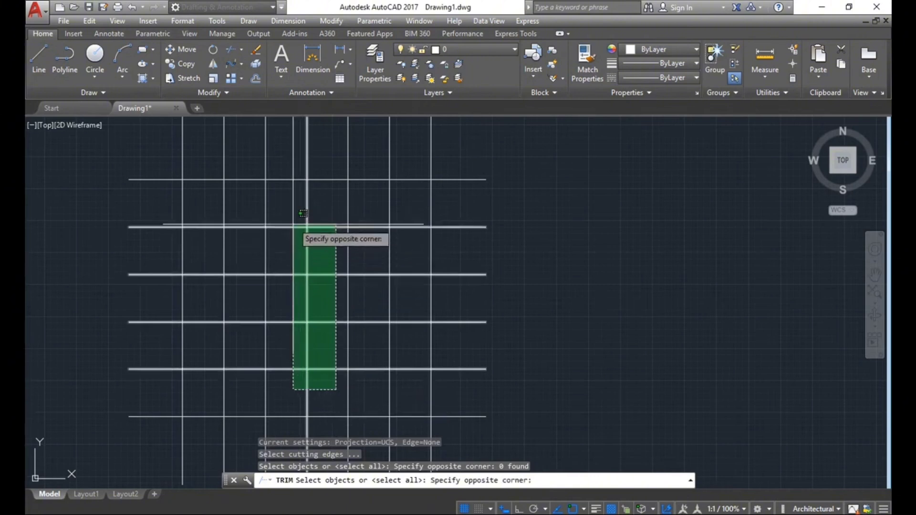
pyautogui.click(301, 219)
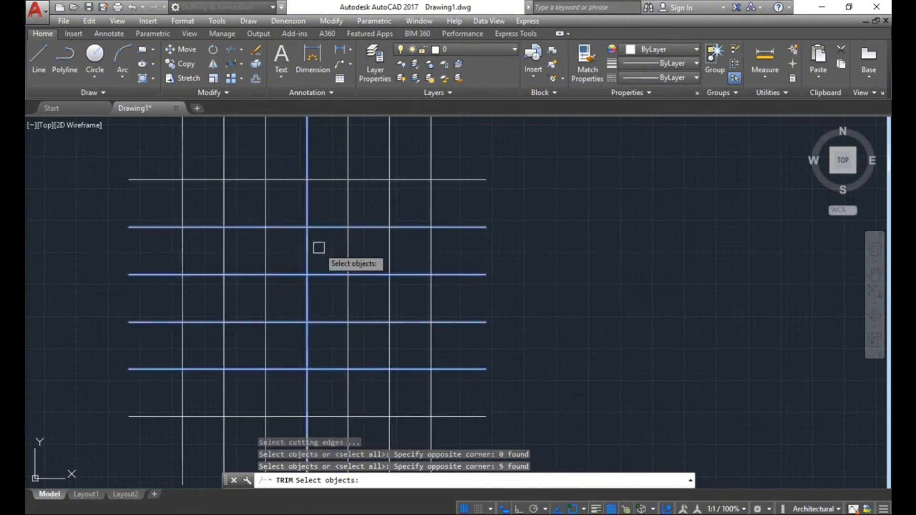
pyautogui.moveTo(319, 242); pyautogui.dragTo(330, 240, button='middle')
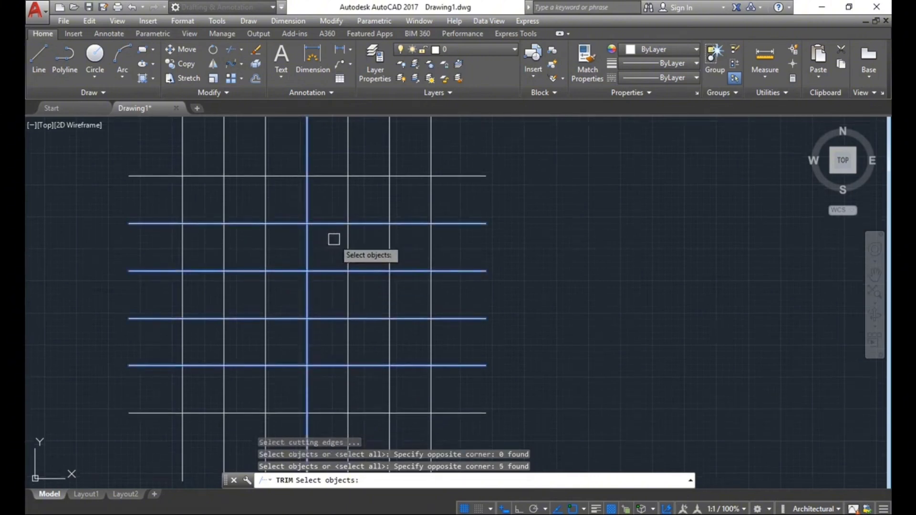
pyautogui.press('Return')
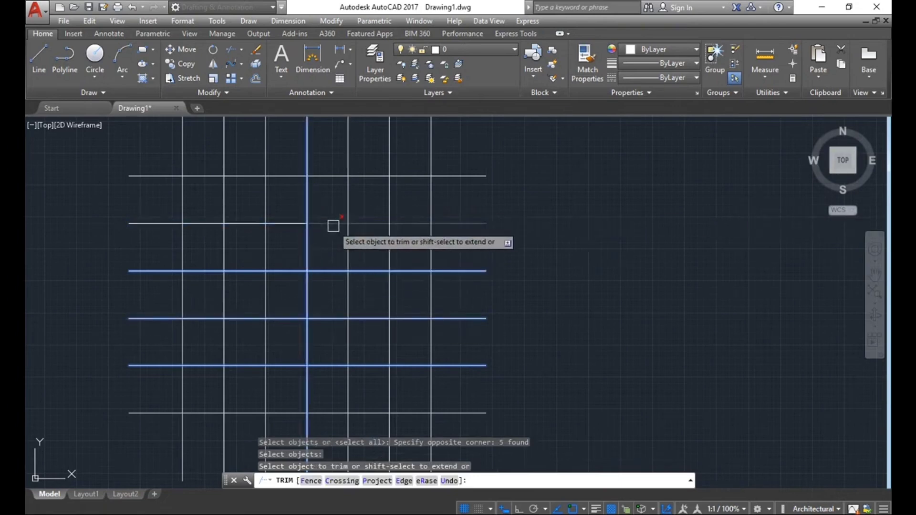
# Trim the four middle horizontal lines back to the vertical edge, then end TRIM.
pyautogui.click(330, 226)
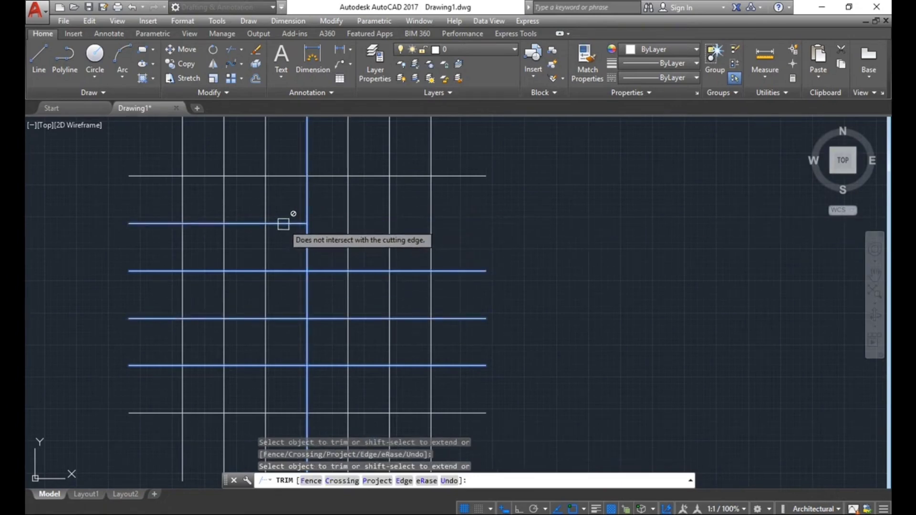
pyautogui.click(329, 271)
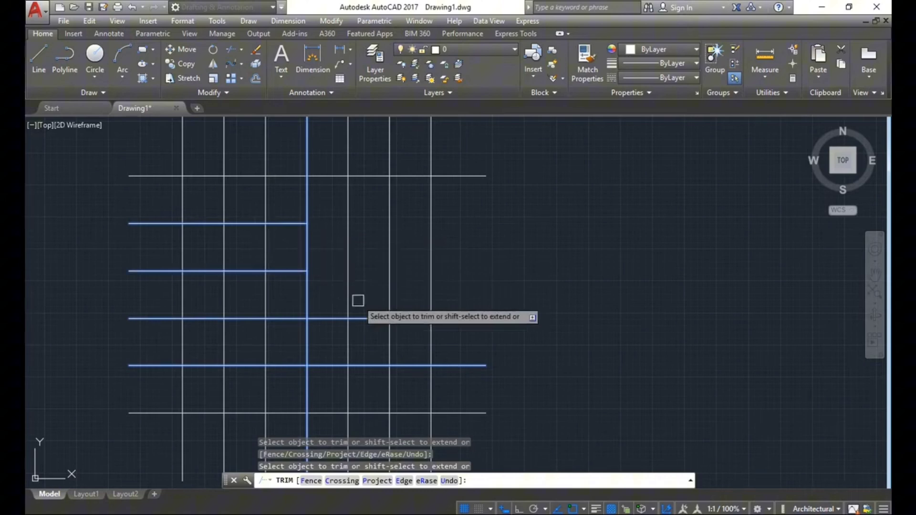
pyautogui.click(327, 318)
pyautogui.click(326, 359)
pyautogui.scroll(-1, 332, 281)
pyautogui.scroll(1, 280, 234)
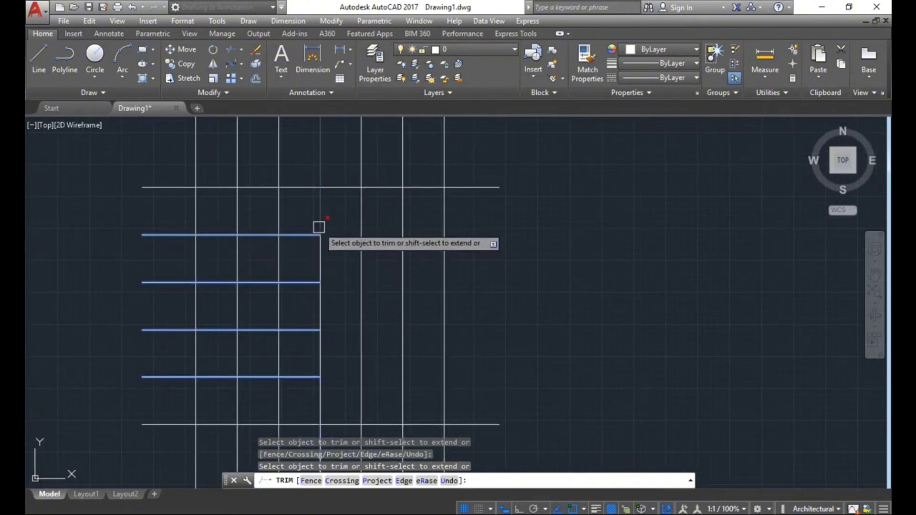
pyautogui.scroll(2, 317, 227)
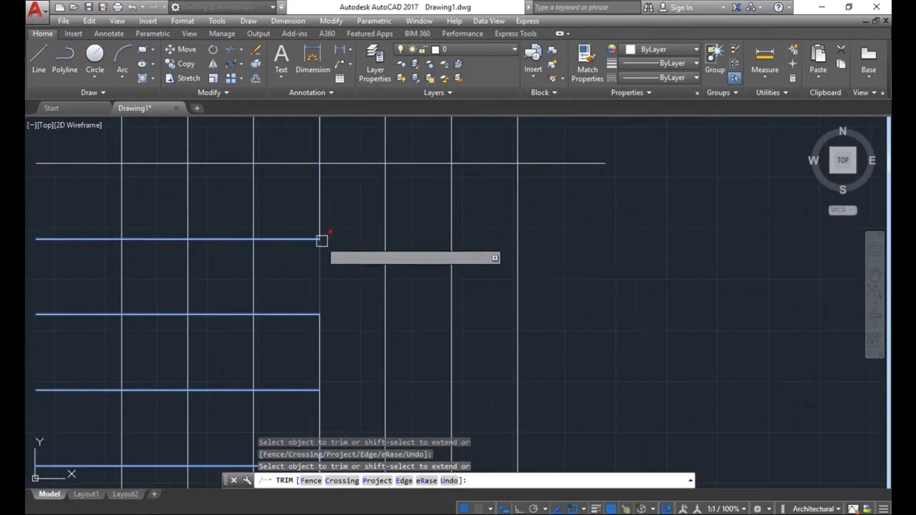
pyautogui.moveTo(353, 238)
pyautogui.mouseDown(button='middle')
pyautogui.moveTo(396, 242)
pyautogui.moveTo(396, 262)
pyautogui.mouseUp(button='middle')
pyautogui.press('Escape')
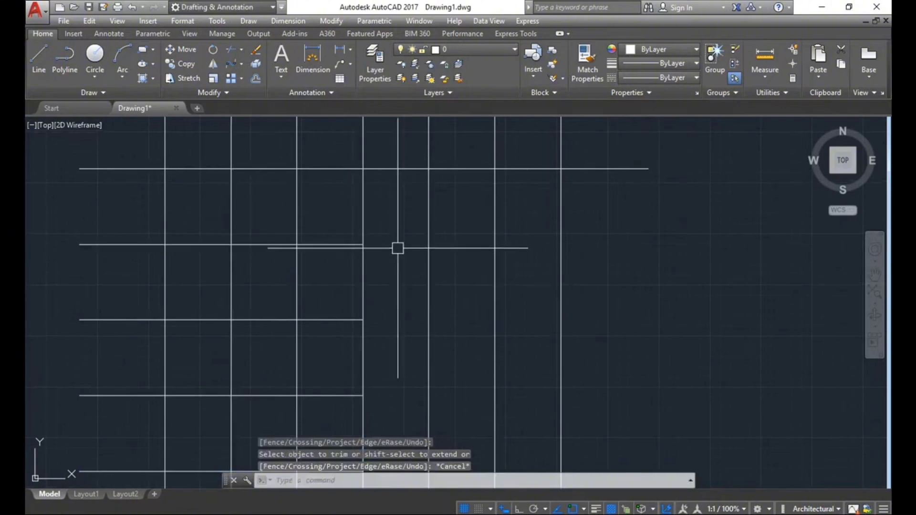
# Cancel the active command and undo the previous trim to restore the lines.
pyautogui.moveTo(362, 266)
pyautogui.mouseDown(button='middle')
pyautogui.moveTo(353, 258)
pyautogui.moveTo(372, 262)
pyautogui.moveTo(246, 238)
pyautogui.mouseUp(button='middle')
pyautogui.scroll(-2, 365, 229)
pyautogui.press('Escape')
pyautogui.press('Escape')
pyautogui.press('Escape')
pyautogui.scroll(3, 339, 247)
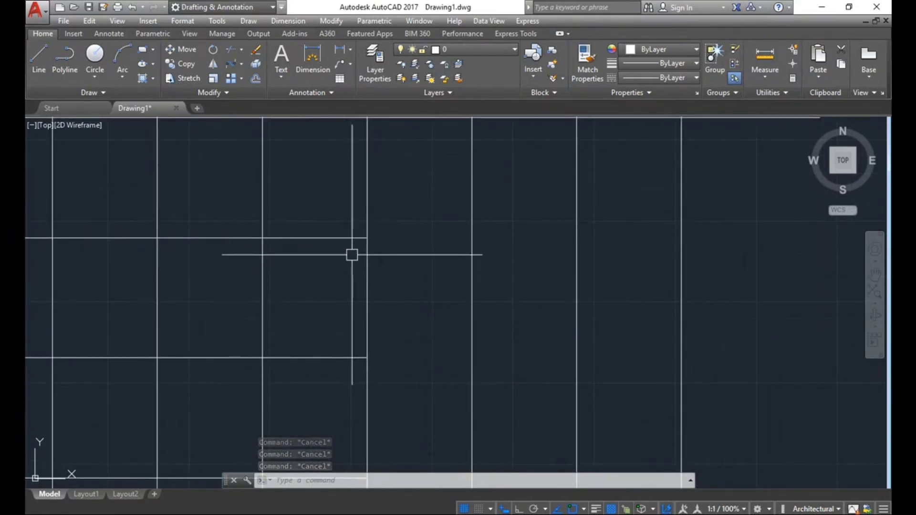
pyautogui.moveTo(352, 253); pyautogui.dragTo(417, 255, button='middle')
pyautogui.scroll(-4, 359, 278)
pyautogui.moveTo(360, 279); pyautogui.dragTo(324, 273, button='middle')
pyautogui.press('Escape')
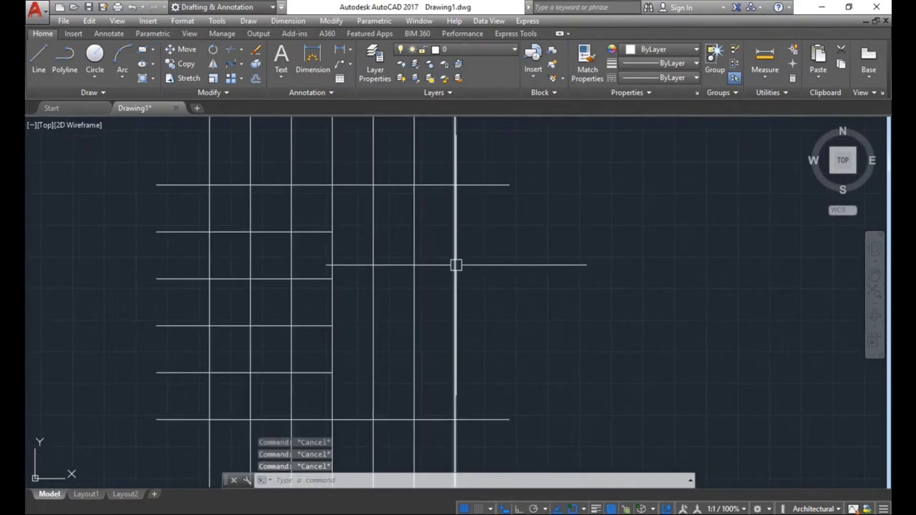
pyautogui.hotkey('ctrl', 'z')
pyautogui.hotkey('ctrl', 'z')
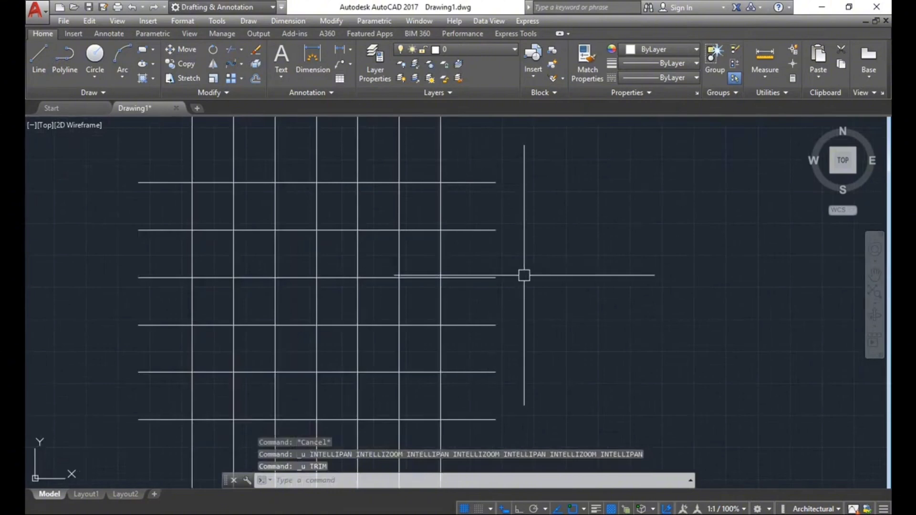
pyautogui.write('tr')
# Trim three middle horizontal line ends and a short vertical segment at the central vertical line.
pyautogui.press('Return')
pyautogui.press('Return')
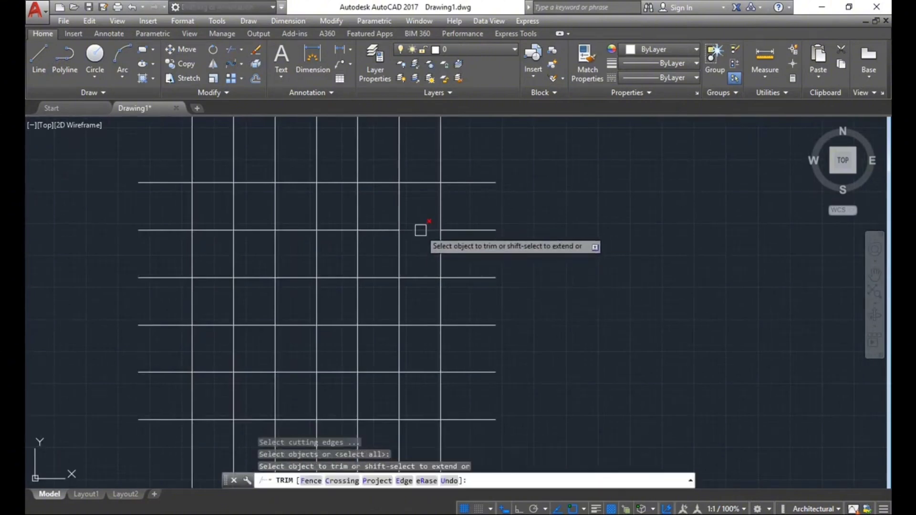
pyautogui.click(474, 230)
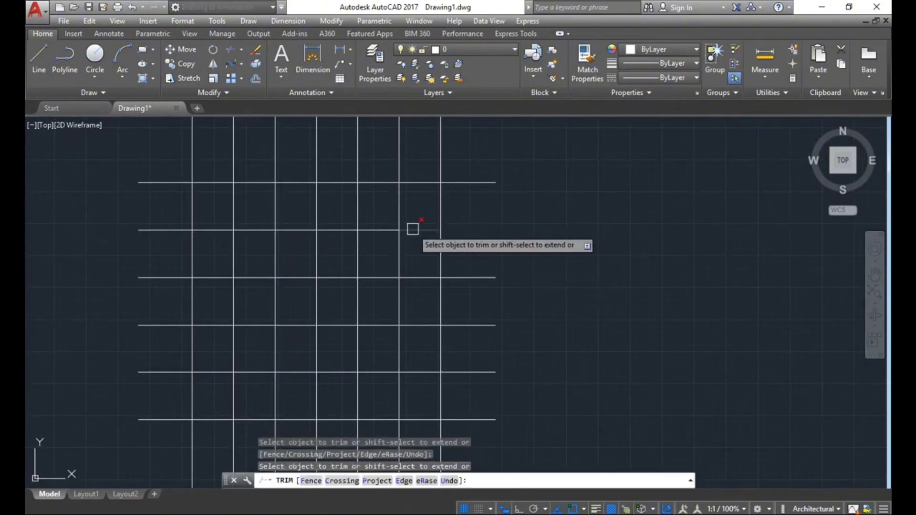
pyautogui.click(358, 208)
pyautogui.click(461, 279)
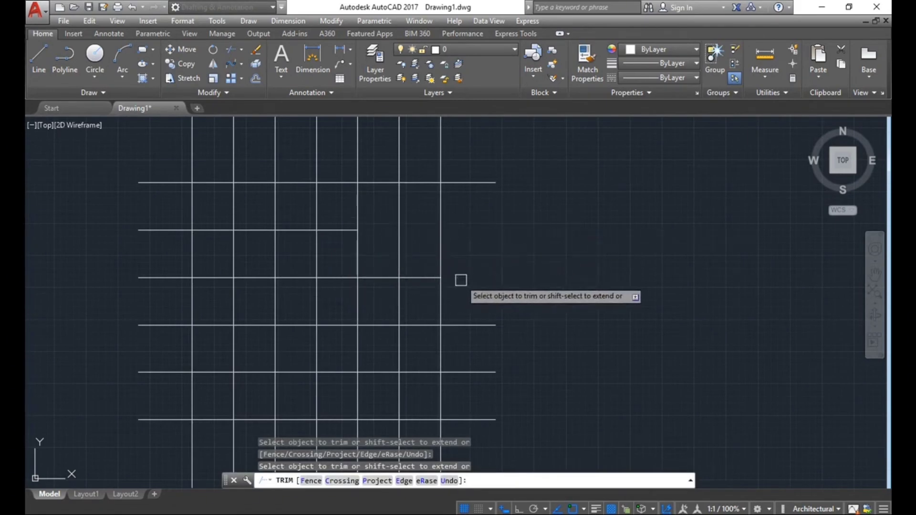
pyautogui.click(372, 276)
pyautogui.click(380, 305)
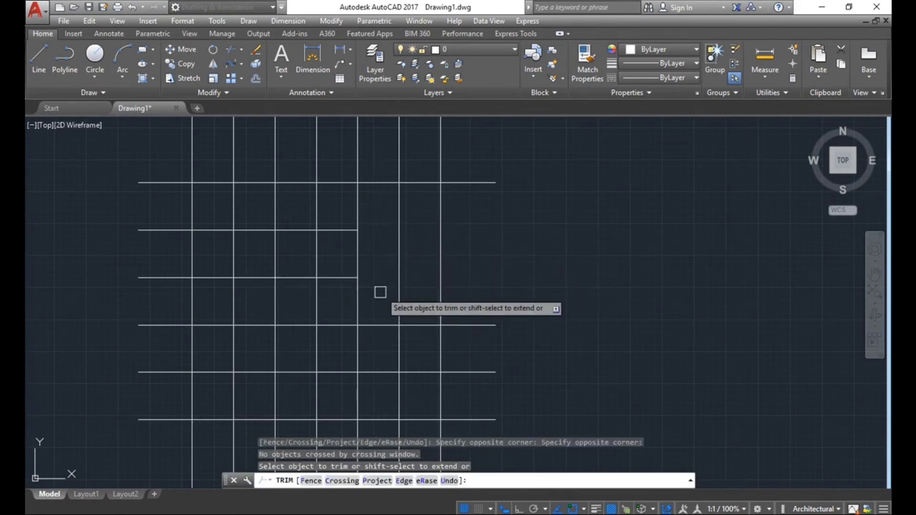
pyautogui.click(477, 326)
pyautogui.click(382, 320)
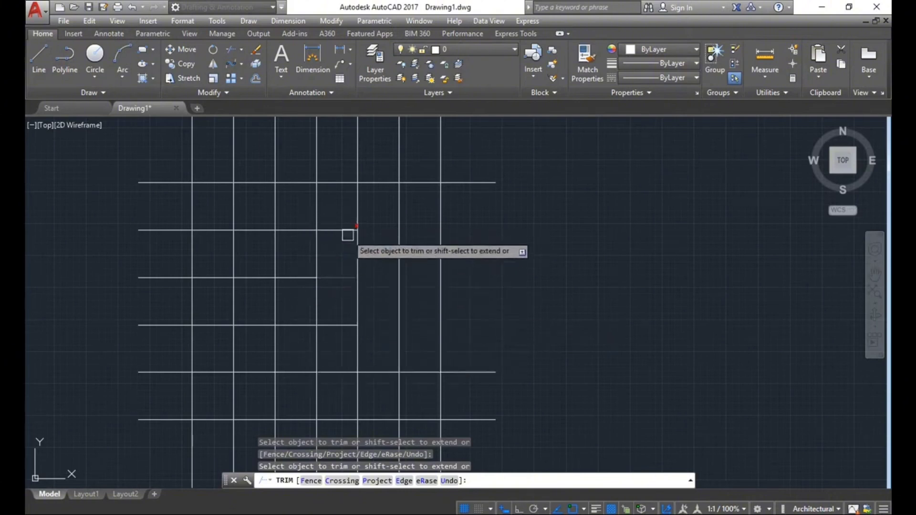
pyautogui.press('Escape')
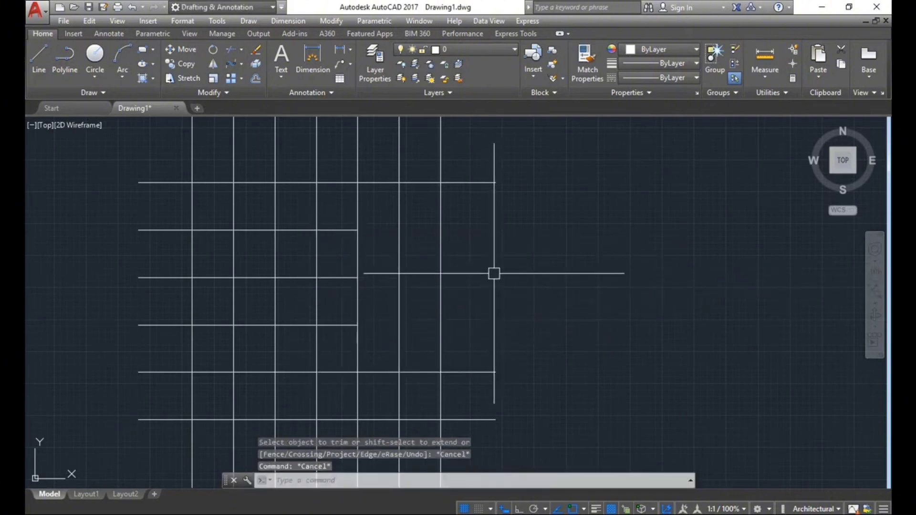
# Undo the grid trims and zoom out to show the floor plan and elevation.
pyautogui.hotkey('ctrl', 'z')
pyautogui.scroll(-3, 494, 272)
pyautogui.moveTo(564, 284); pyautogui.dragTo(548, 286, button='middle')
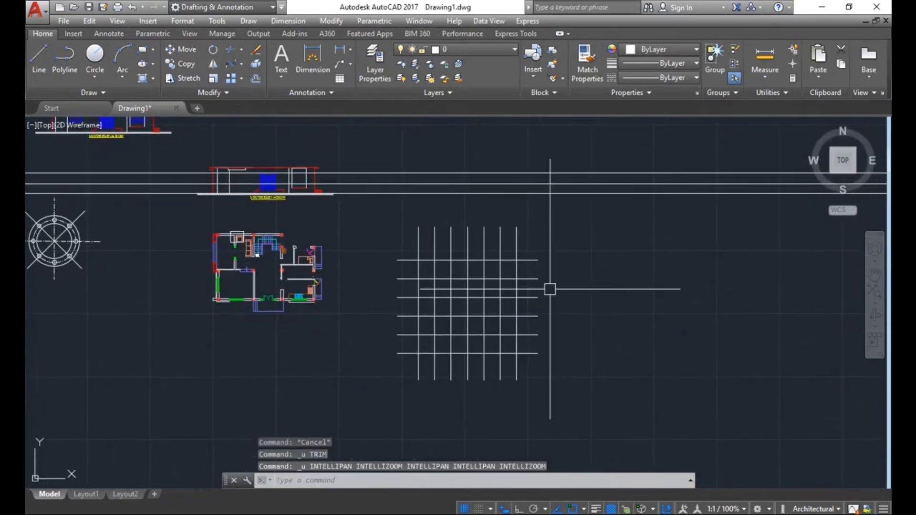
pyautogui.scroll(-2, 534, 321)
pyautogui.scroll(4, 337, 326)
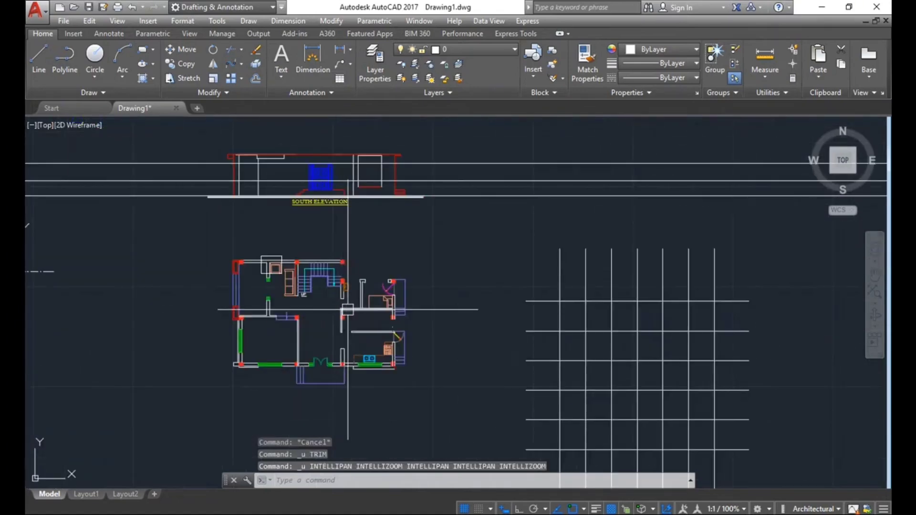
# Draw vertical XLINE construction lines through two wall corners and both door edges.
pyautogui.write('Xl')
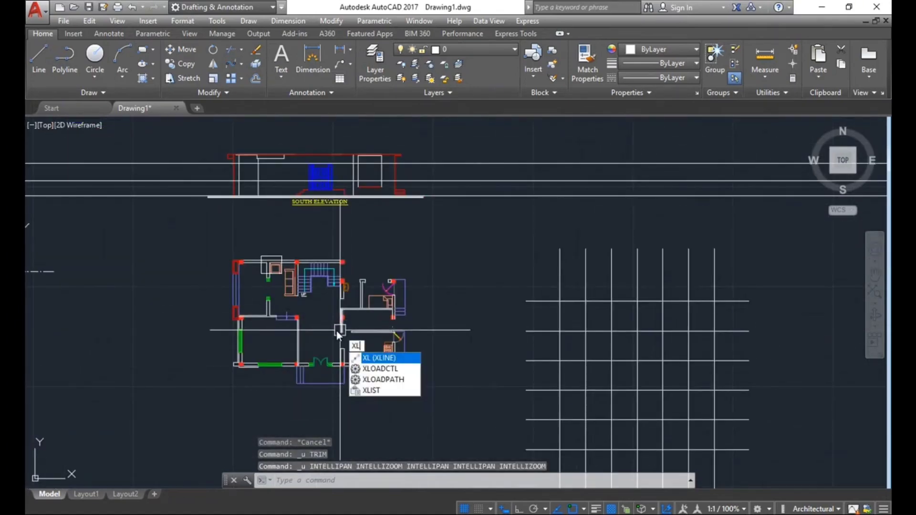
pyautogui.press('Return')
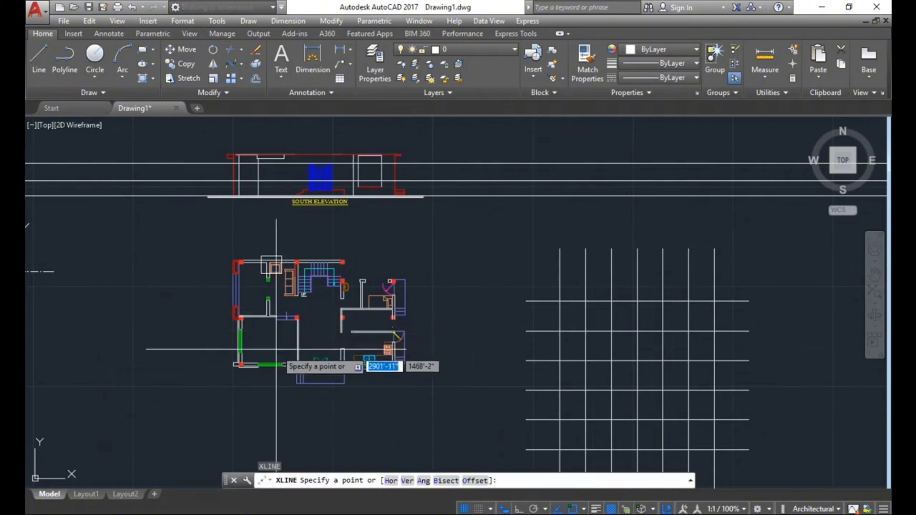
pyautogui.press('Return')
pyautogui.scroll(5, 274, 364)
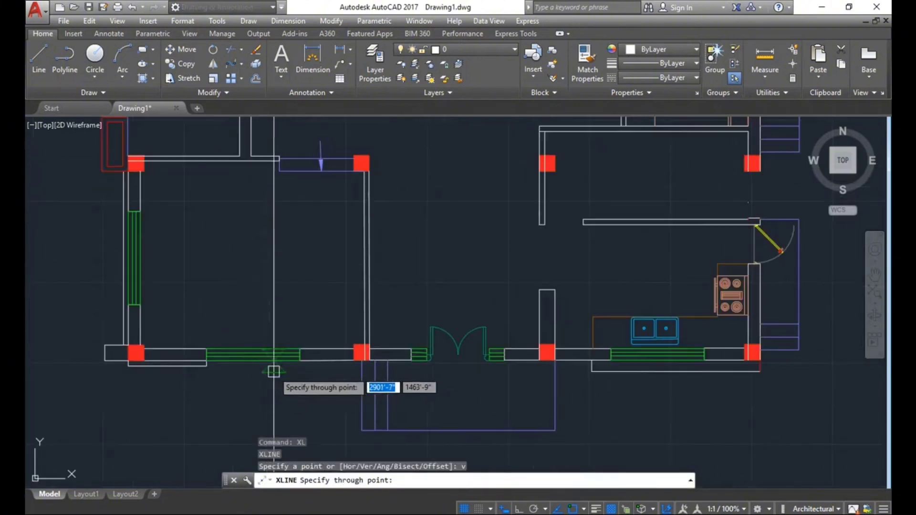
pyautogui.click(206, 366)
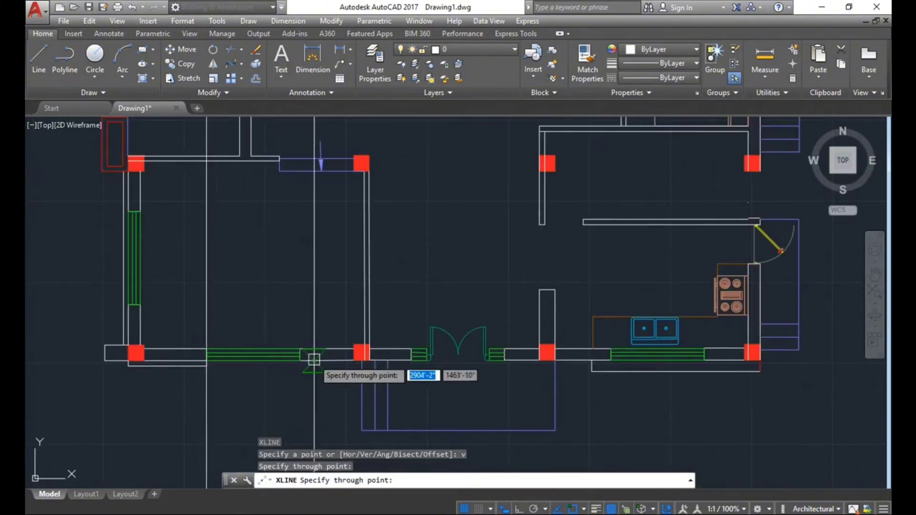
pyautogui.click(299, 374)
pyautogui.scroll(4, 416, 379)
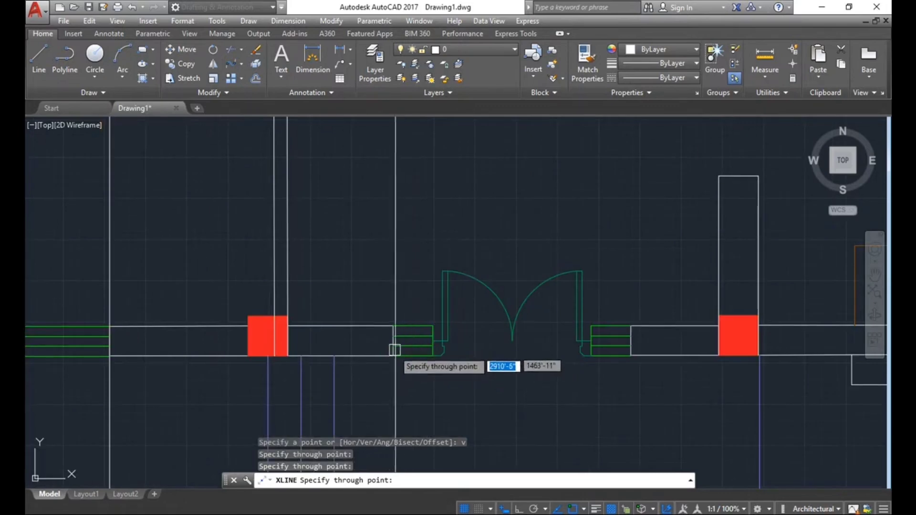
pyautogui.click(393, 347)
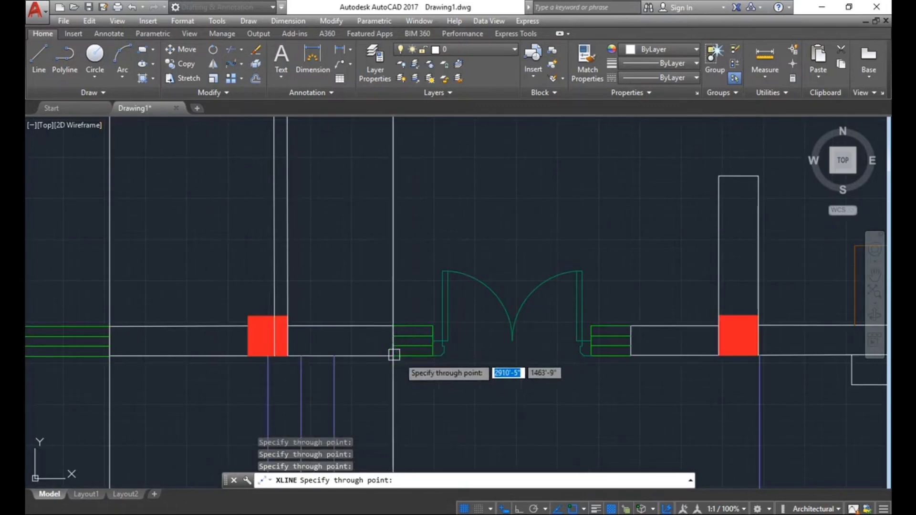
pyautogui.click(631, 355)
# Add a vertical construction line at the kitchen window's right end and centre the South Elevation.
pyautogui.moveTo(630, 356); pyautogui.dragTo(486, 343, button='middle')
pyautogui.moveTo(604, 302); pyautogui.dragTo(476, 267, button='middle')
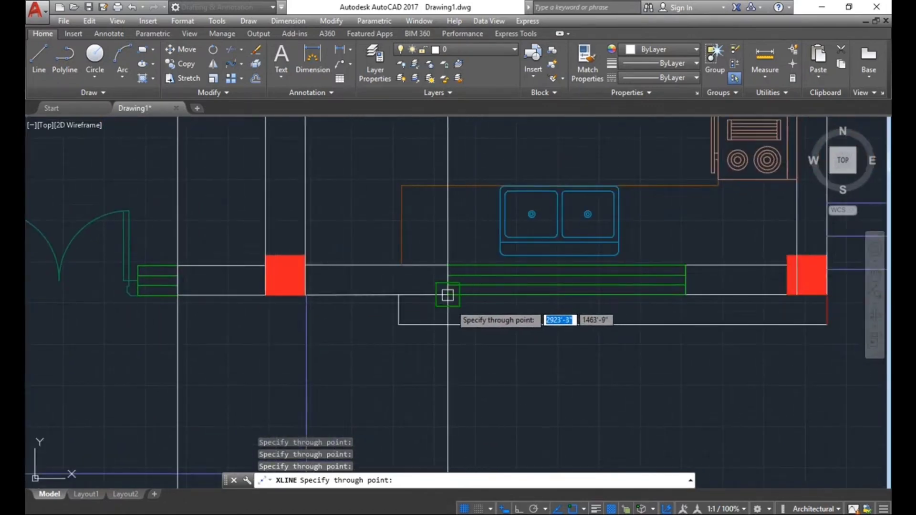
pyautogui.click(686, 293)
pyautogui.scroll(-5, 613, 317)
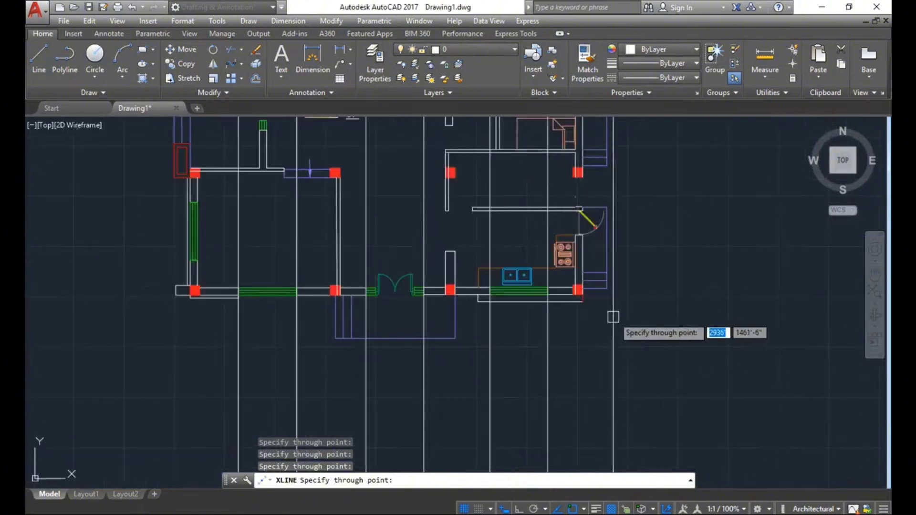
pyautogui.scroll(-3, 613, 317)
pyautogui.scroll(-2, 587, 382)
pyautogui.scroll(1, 546, 331)
pyautogui.scroll(4, 472, 259)
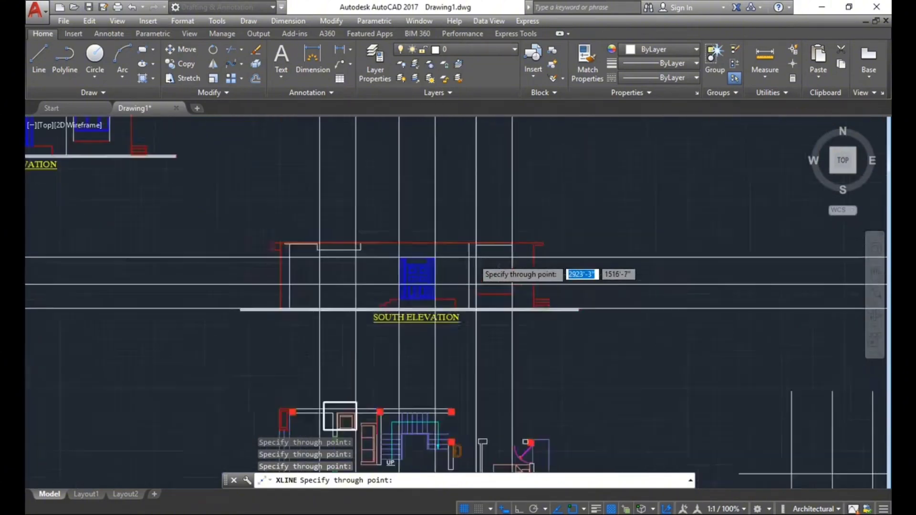
pyautogui.scroll(2, 546, 306)
pyautogui.scroll(-2, 589, 288)
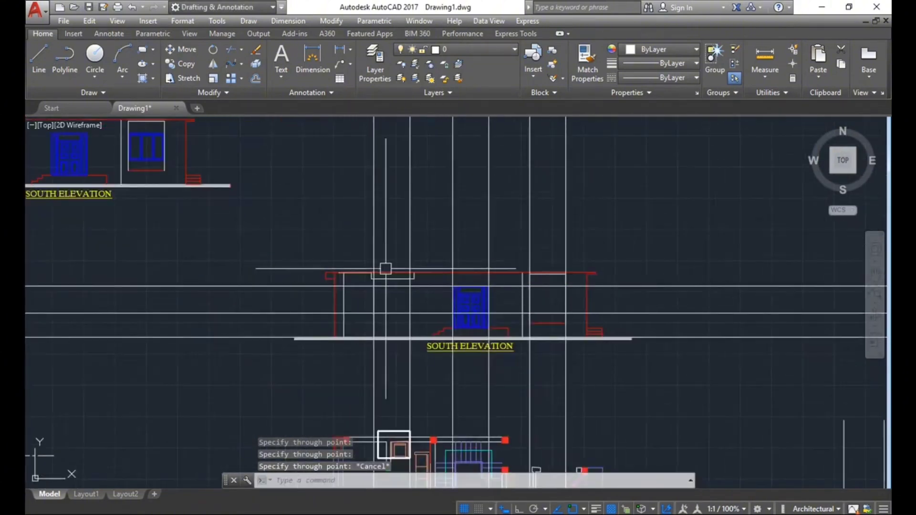
pyautogui.moveTo(331, 223); pyautogui.dragTo(389, 254, button='middle')
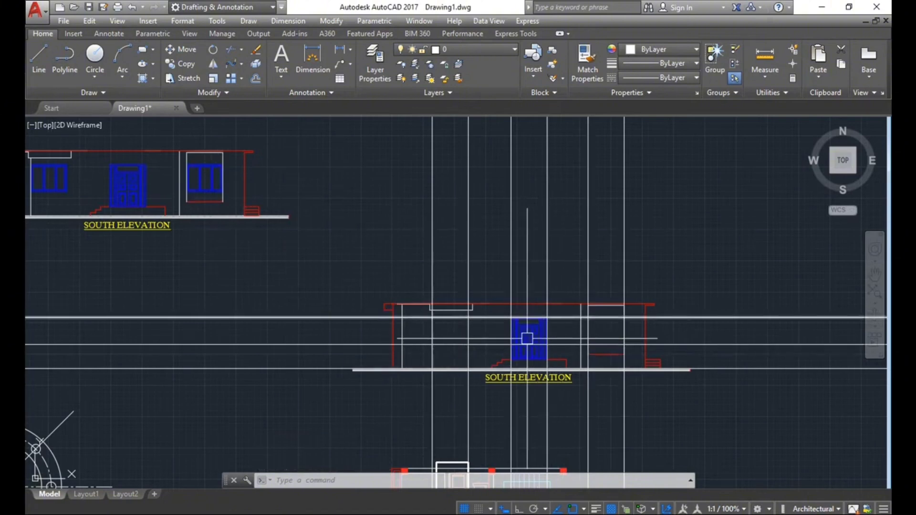
# Window-select the South Elevation door and erase it.
pyautogui.scroll(5, 491, 321)
pyautogui.click(435, 259)
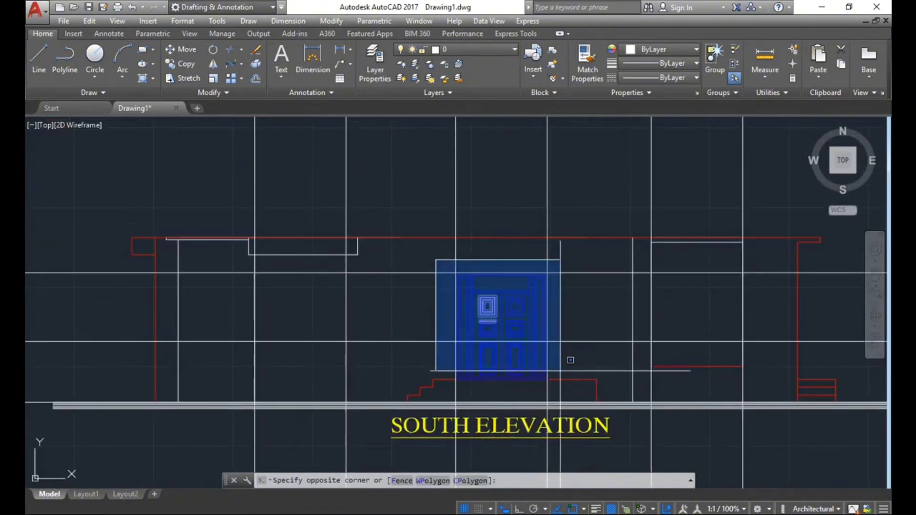
pyautogui.click(570, 360)
pyautogui.write('e')
pyautogui.press('Return')
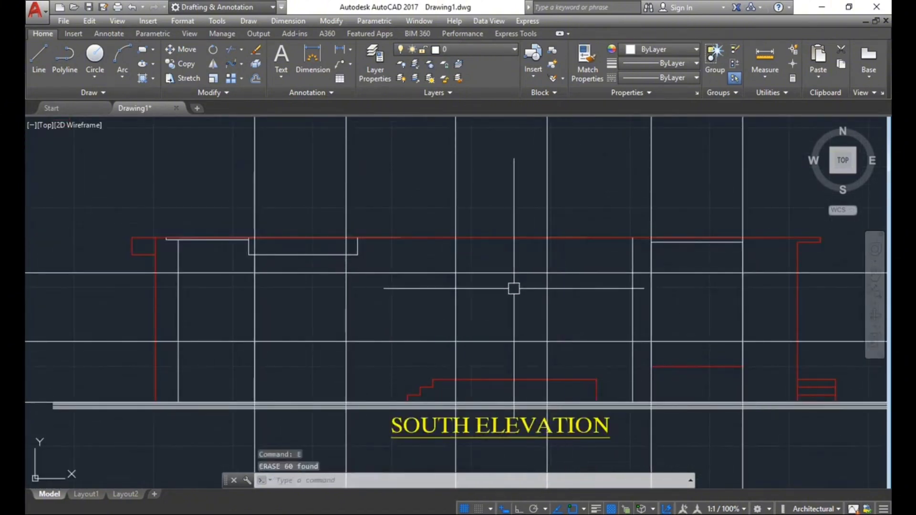
# Zoom and pan to a close view of the elevation with its construction lines.
pyautogui.scroll(-2, 511, 295)
pyautogui.scroll(-1, 496, 295)
pyautogui.scroll(-2, 458, 353)
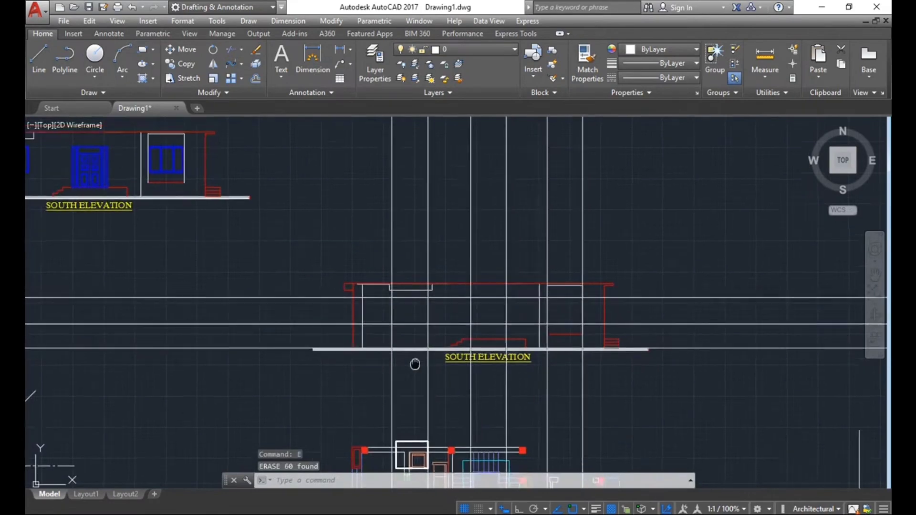
pyautogui.moveTo(446, 331)
pyautogui.mouseDown(button='middle')
pyautogui.moveTo(485, 266)
pyautogui.moveTo(441, 272)
pyautogui.moveTo(427, 199)
pyautogui.moveTo(386, 262)
pyautogui.mouseUp(button='middle')
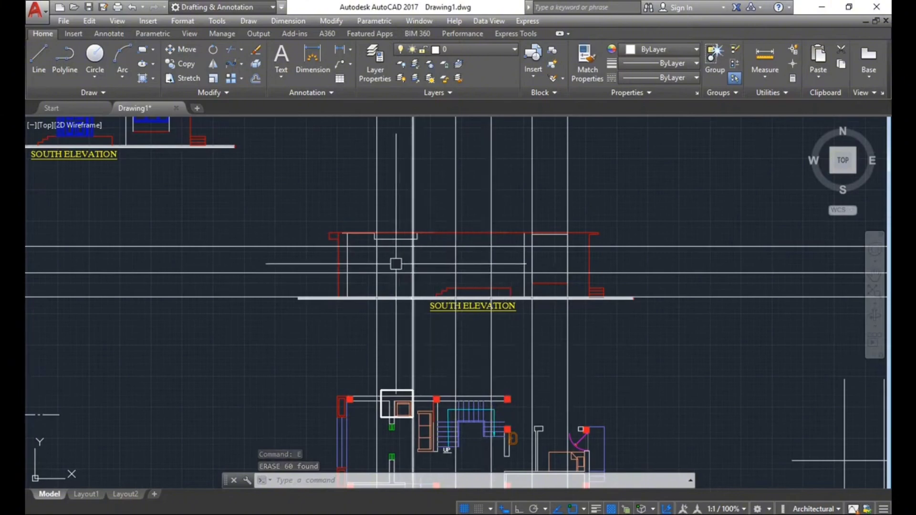
pyautogui.moveTo(332, 275); pyautogui.dragTo(417, 302, button='middle')
pyautogui.scroll(-2, 490, 338)
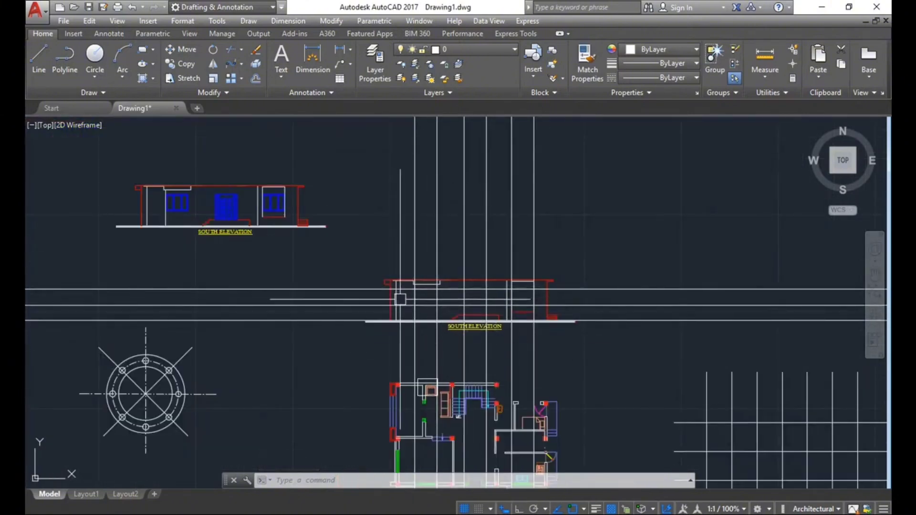
pyautogui.scroll(4, 429, 289)
pyautogui.scroll(-4, 443, 317)
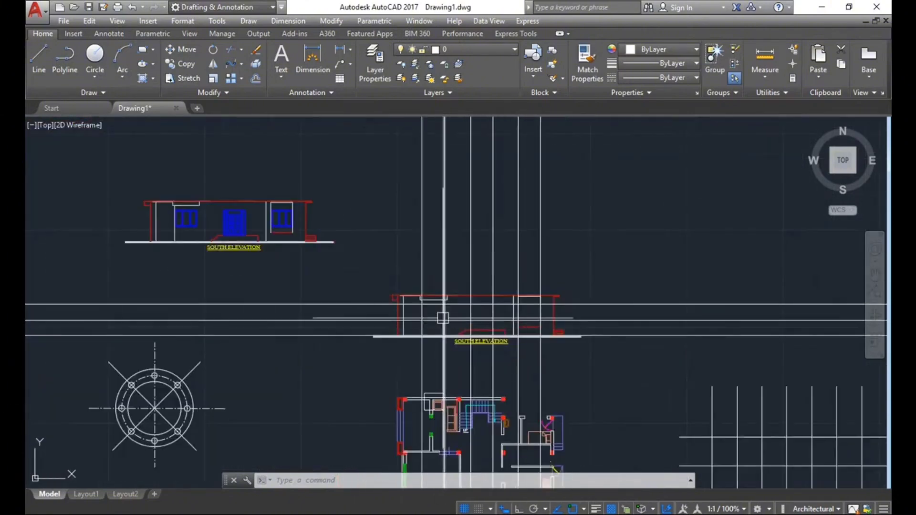
pyautogui.moveTo(443, 326); pyautogui.dragTo(374, 293, button='middle')
pyautogui.scroll(4, 416, 302)
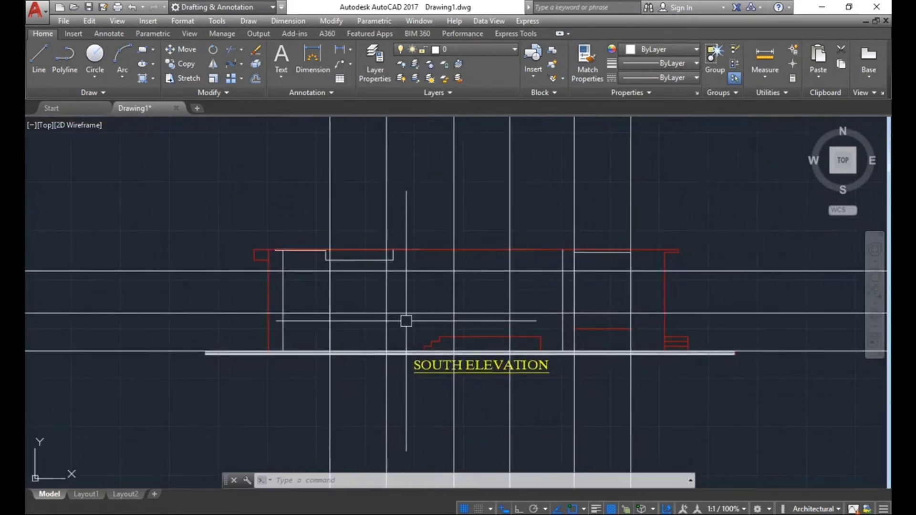
# Start TRIM with the four grid lines crossing the elevation as cutting edges.
pyautogui.write('r')
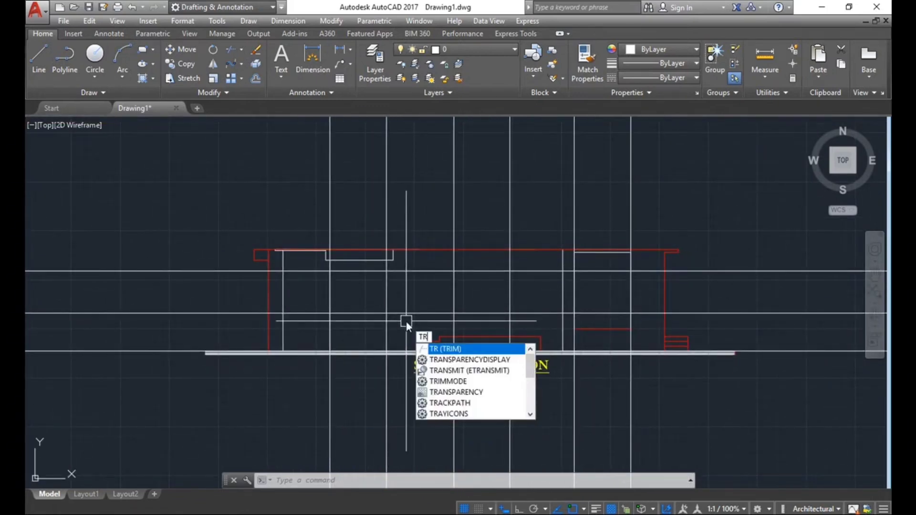
pyautogui.press('Return')
pyautogui.moveTo(370, 272); pyautogui.dragTo(371, 284, button='middle')
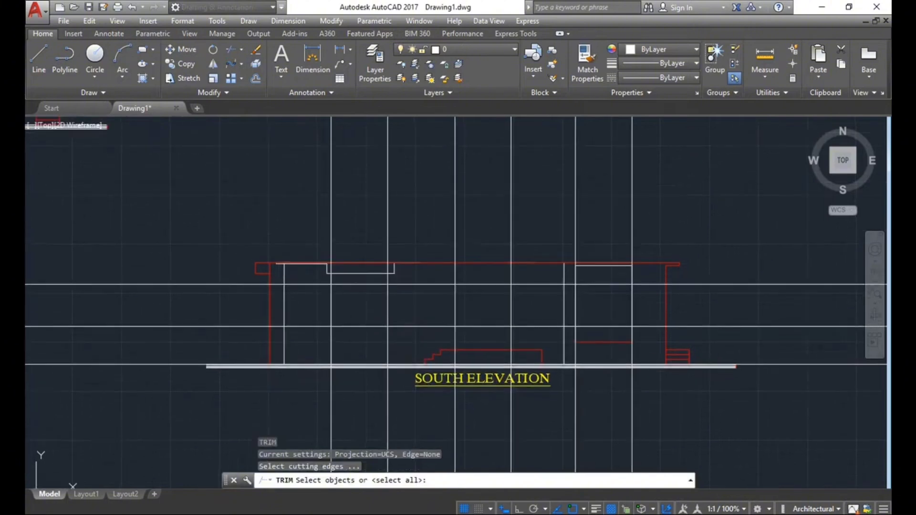
pyautogui.scroll(2, 398, 306)
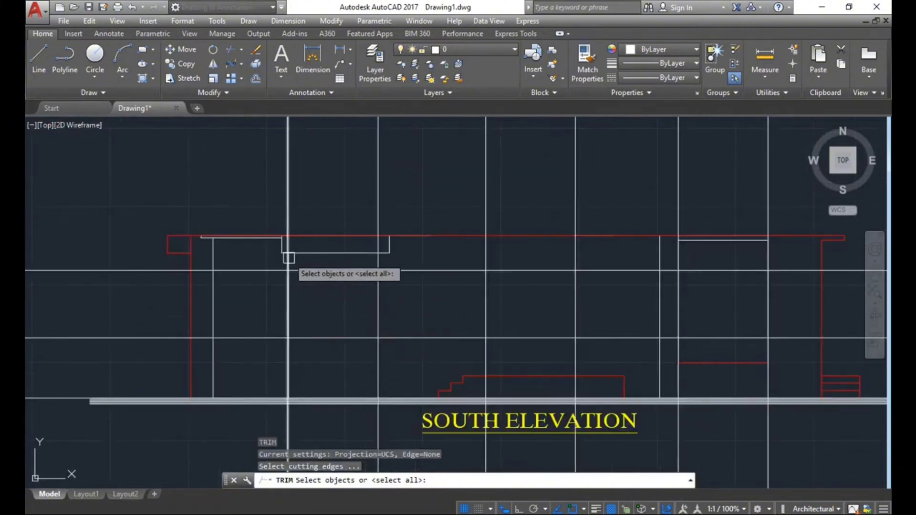
pyautogui.click(256, 259)
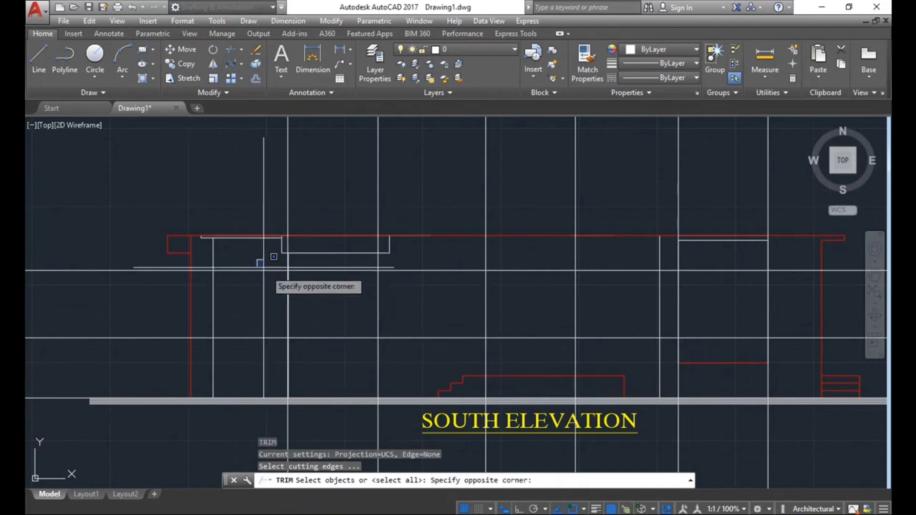
pyautogui.click(417, 357)
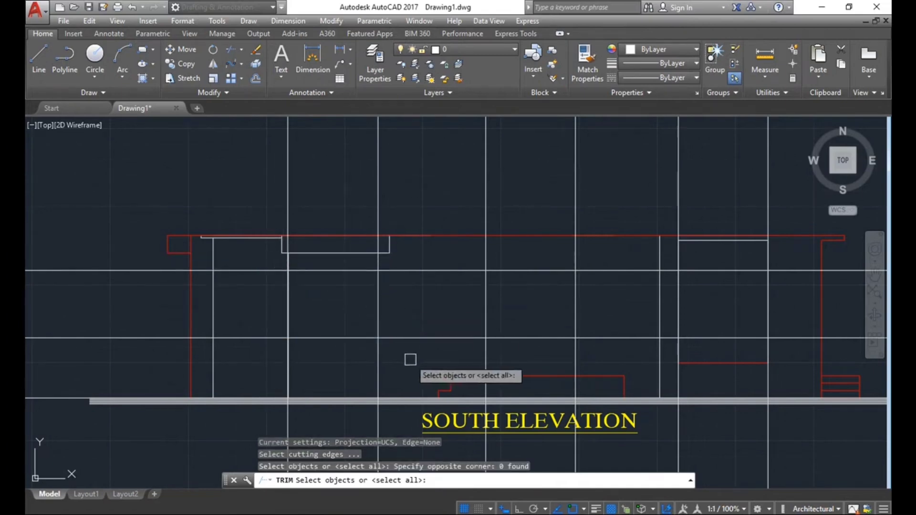
pyautogui.click(261, 262)
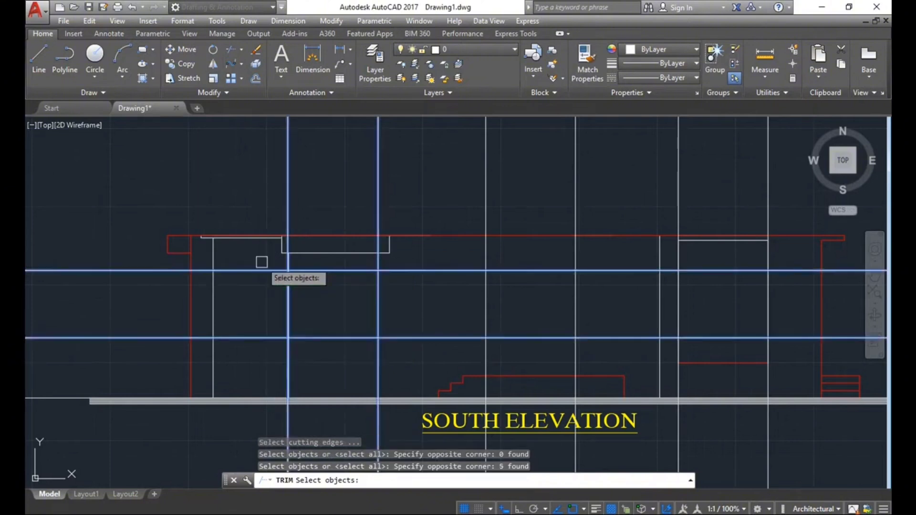
pyautogui.press('Return')
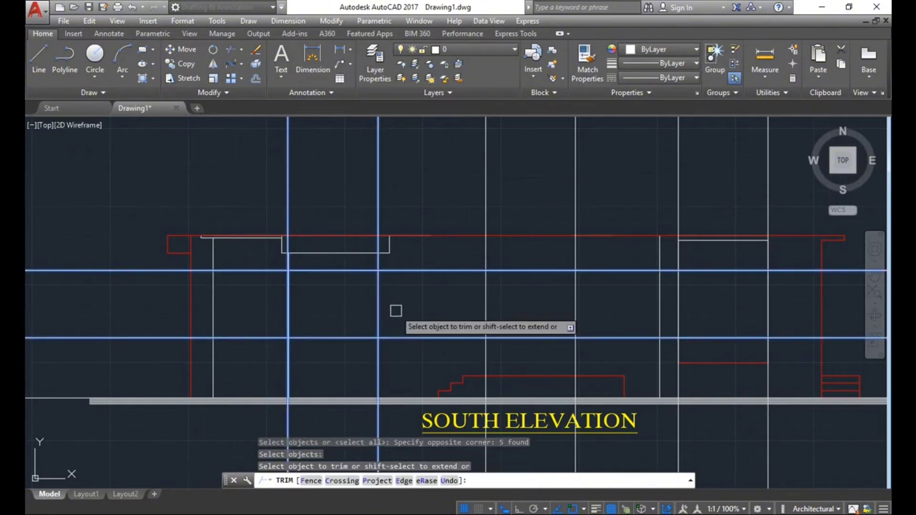
# Trim the vertical line ends above and below the band.
pyautogui.click(378, 221)
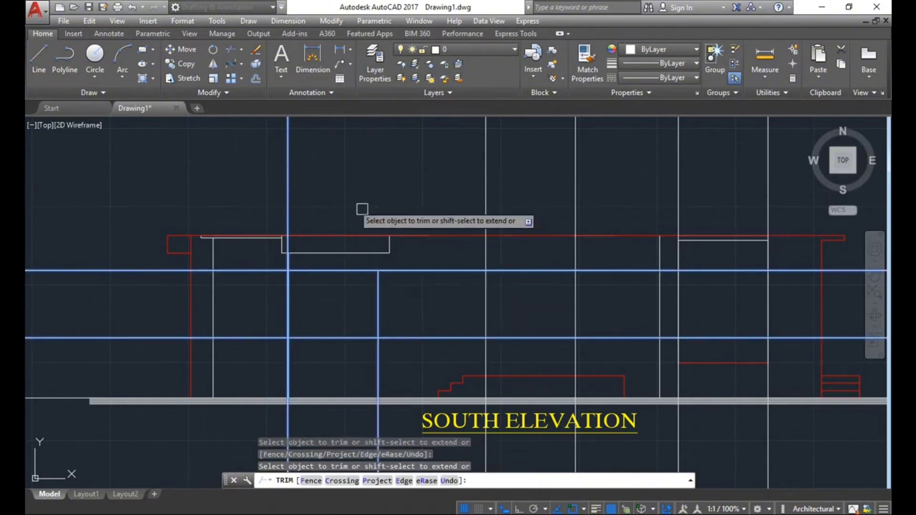
pyautogui.scroll(-3, 314, 191)
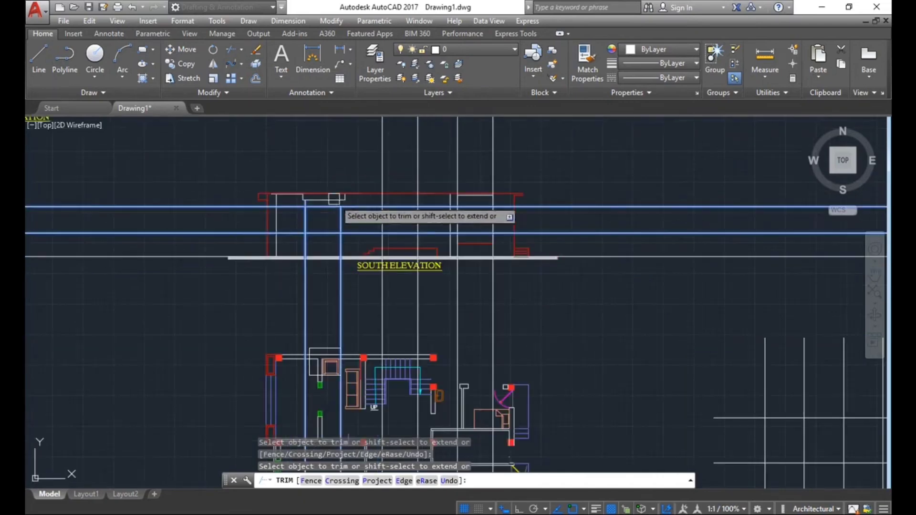
pyautogui.scroll(3, 307, 214)
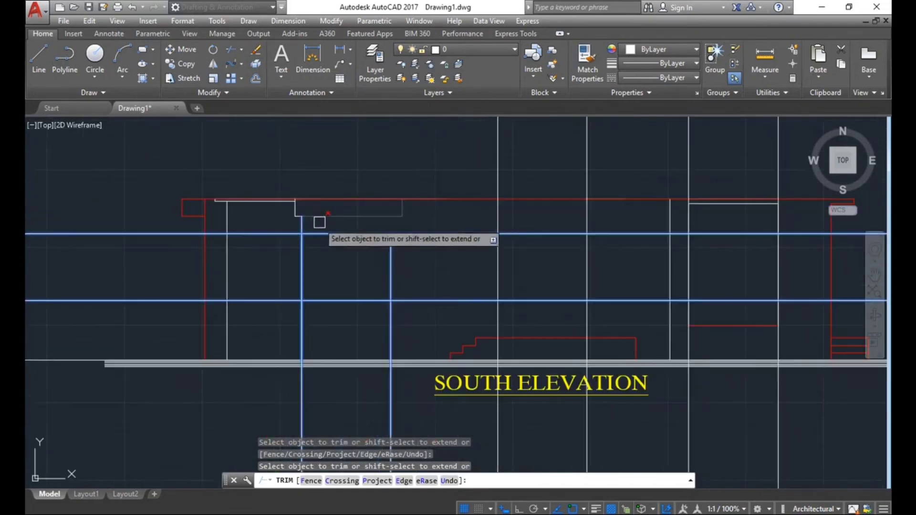
pyautogui.moveTo(383, 336); pyautogui.dragTo(365, 283, button='middle')
pyautogui.click(370, 275)
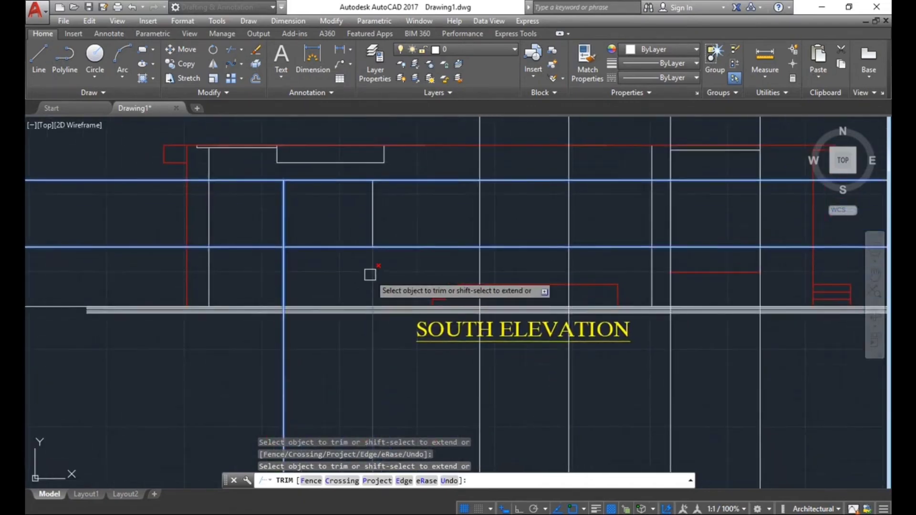
pyautogui.click(284, 272)
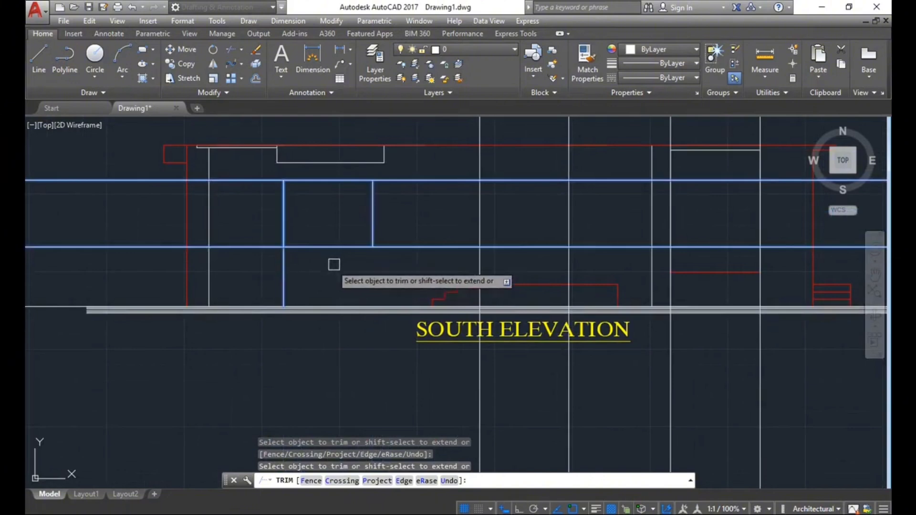
# Trim the horizontal overhangs outside the box and end TRIM.
pyautogui.scroll(-1, 352, 298)
pyautogui.scroll(-3, 352, 298)
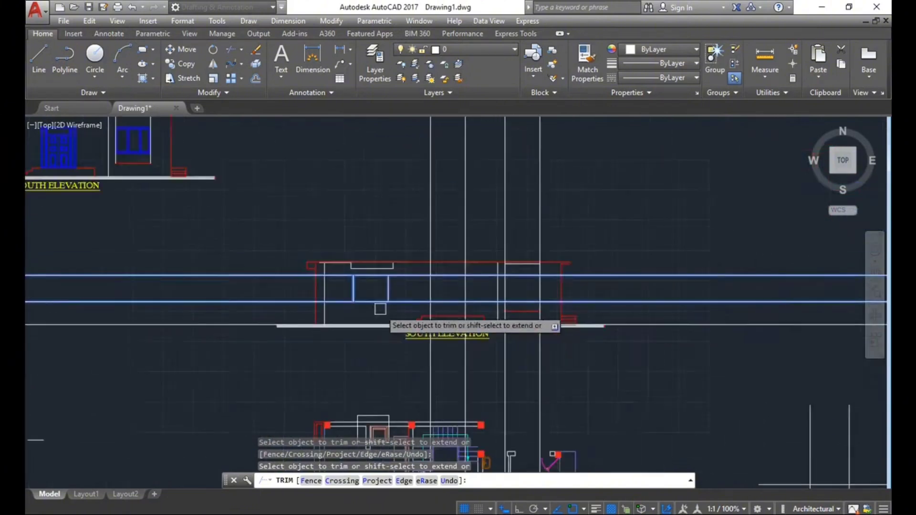
pyautogui.click(338, 300)
pyautogui.click(340, 275)
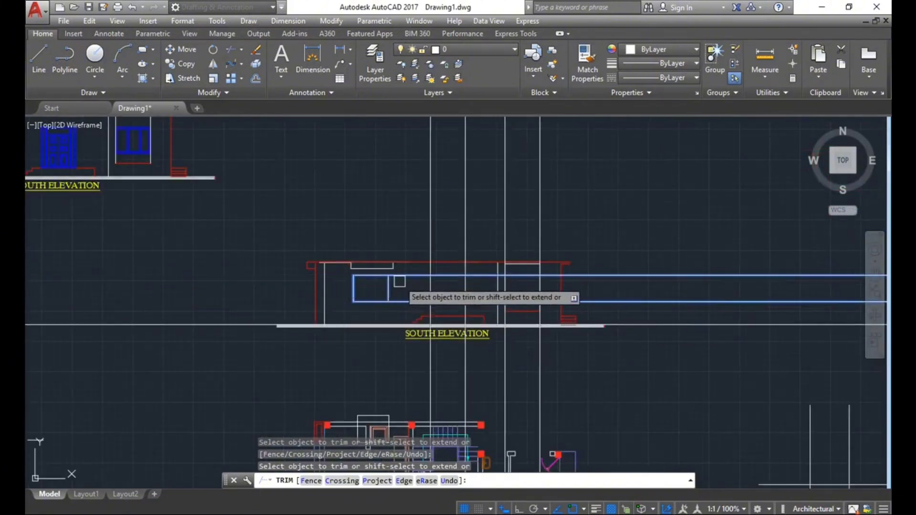
pyautogui.click(405, 275)
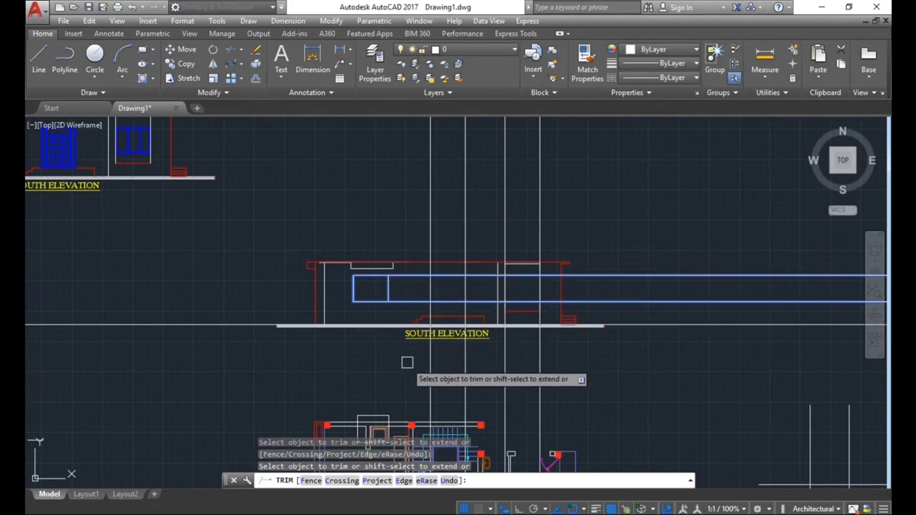
pyautogui.scroll(2, 554, 285)
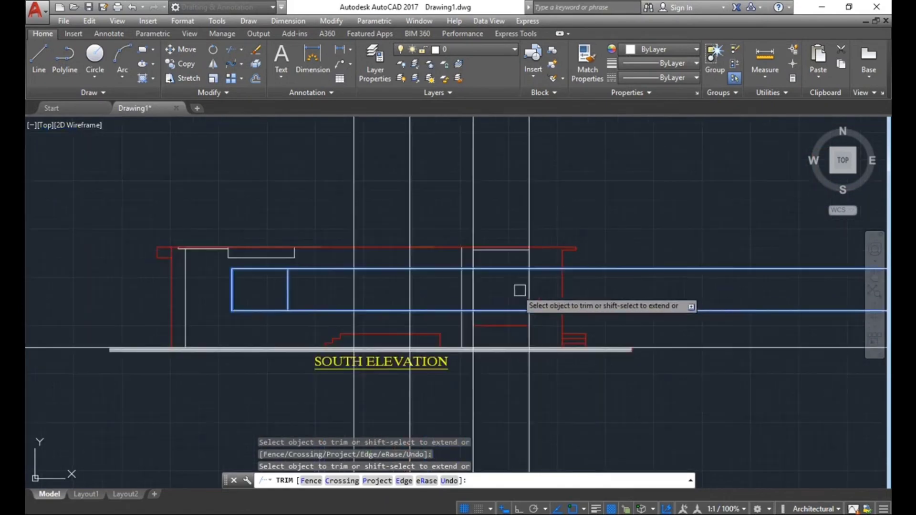
pyautogui.moveTo(526, 283); pyautogui.dragTo(507, 296, button='middle')
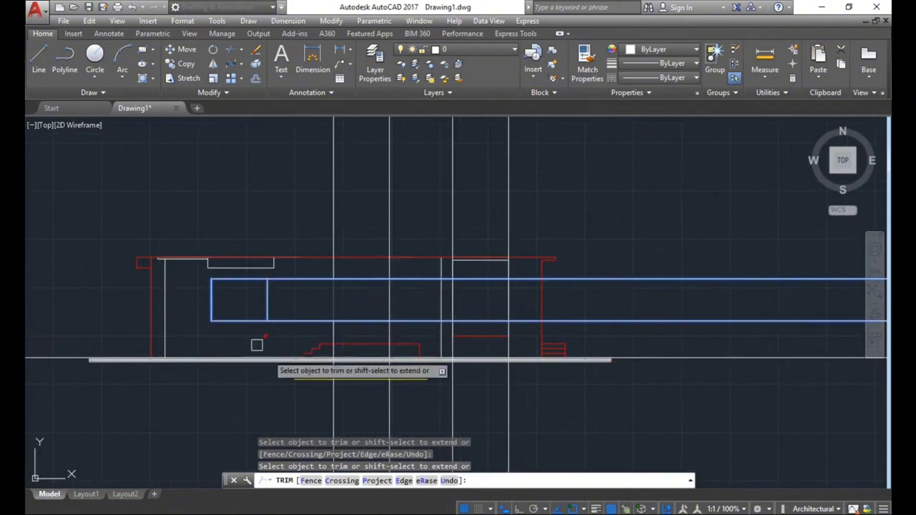
pyautogui.scroll(-2, 438, 292)
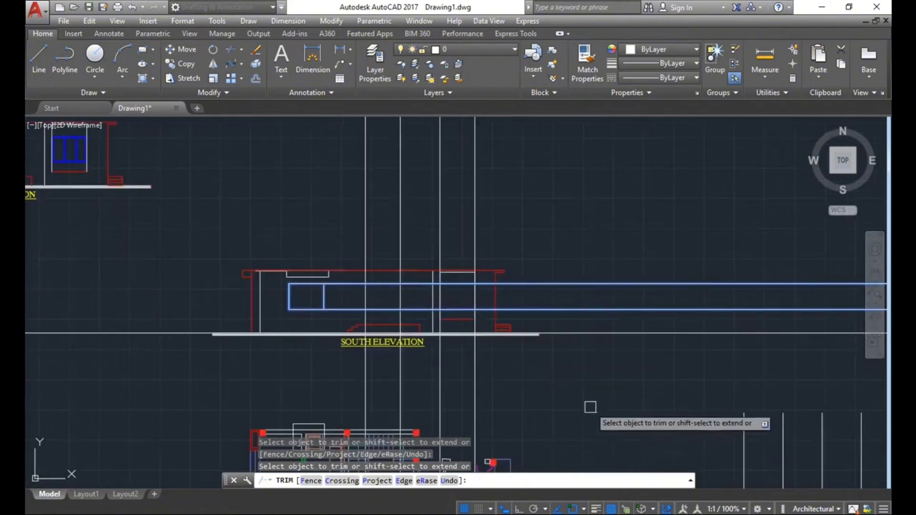
pyautogui.press('Escape')
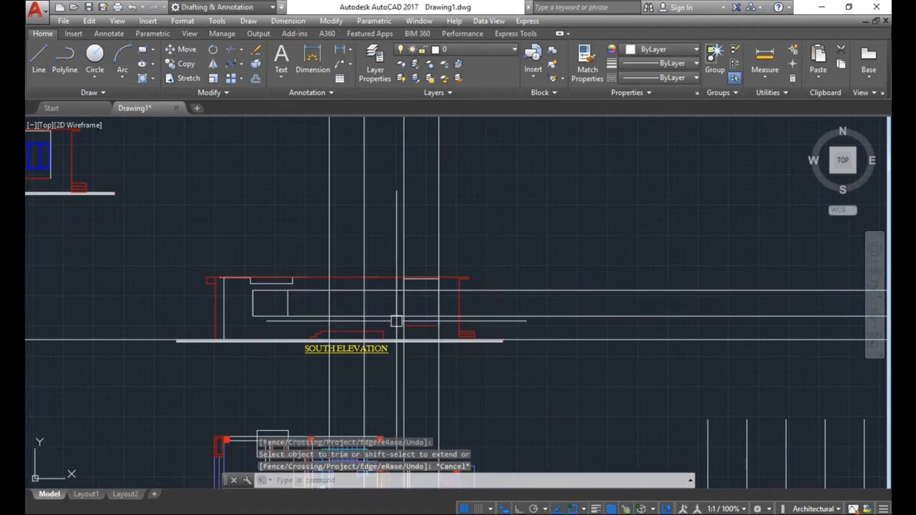
# Restart TRIM and crossing-select six lines at the long box's right end as cutting edges.
pyautogui.scroll(2, 396, 321)
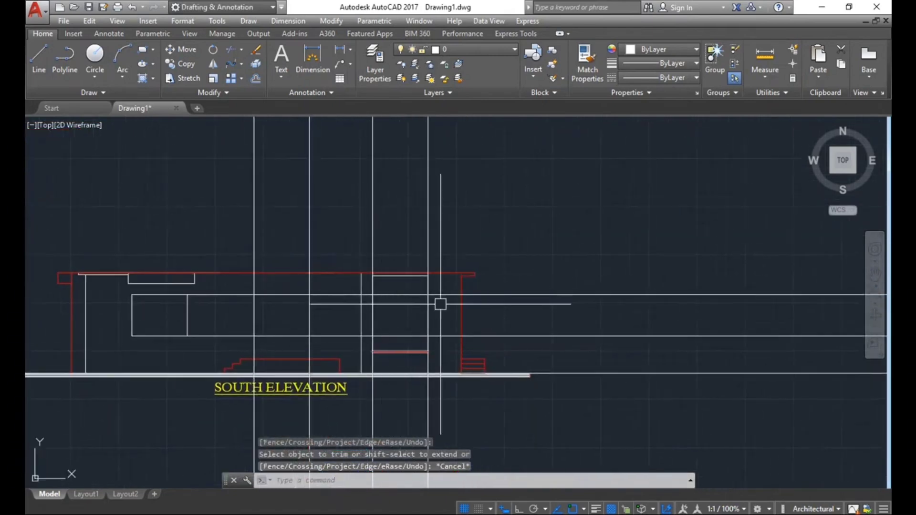
pyautogui.scroll(-3, 440, 304)
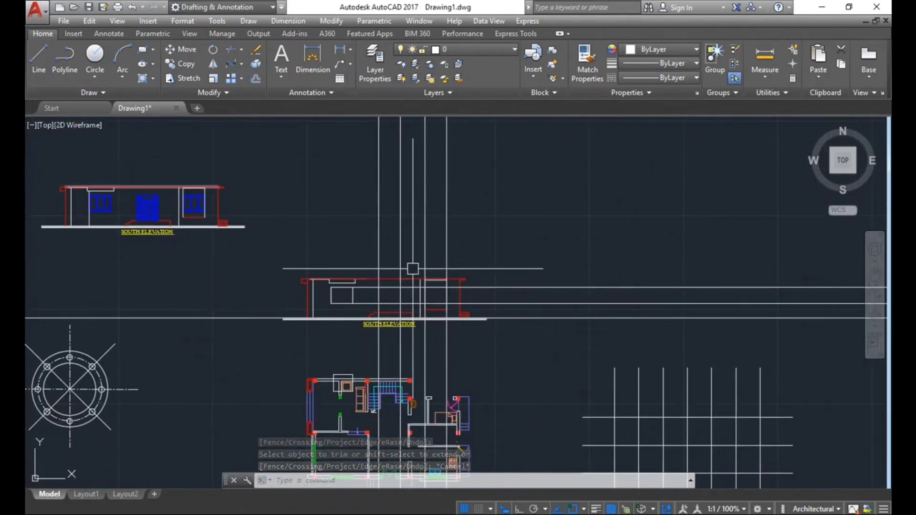
pyautogui.scroll(2, 432, 296)
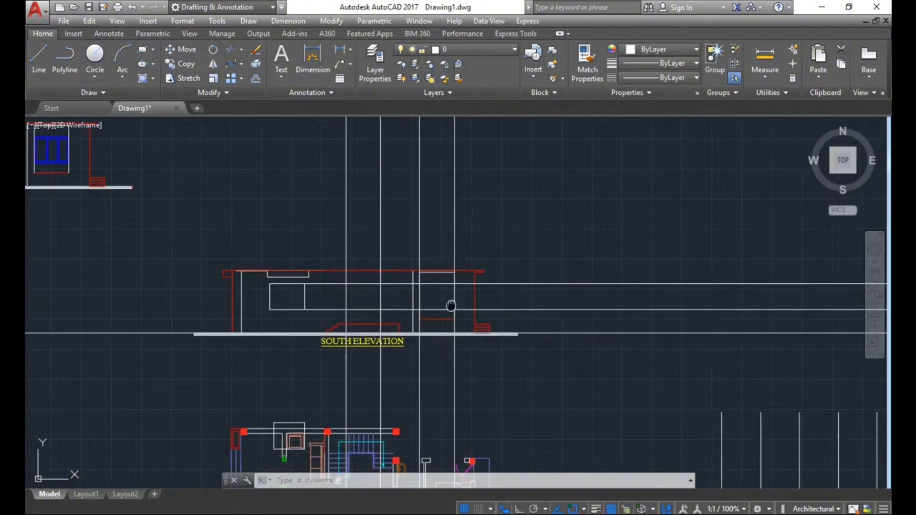
pyautogui.moveTo(451, 306); pyautogui.dragTo(490, 308, button='middle')
pyautogui.press('Return')
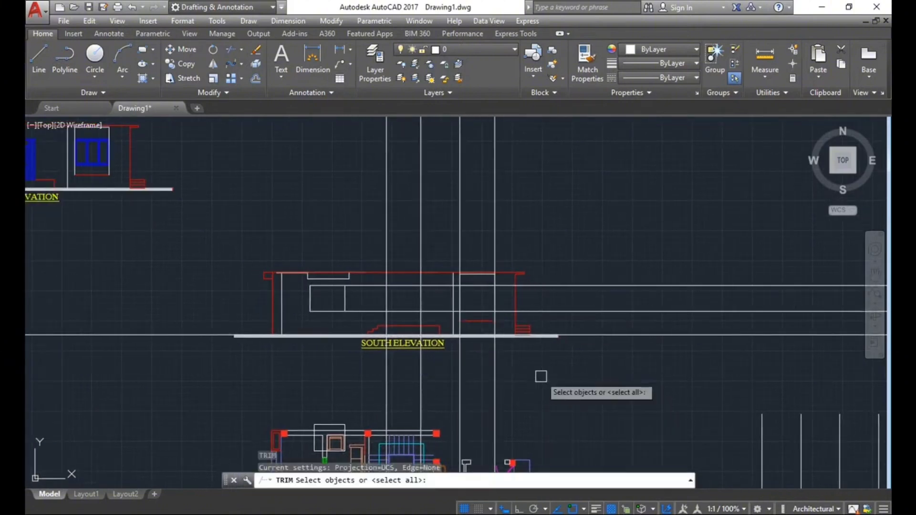
pyautogui.scroll(4, 519, 300)
pyautogui.click(480, 338)
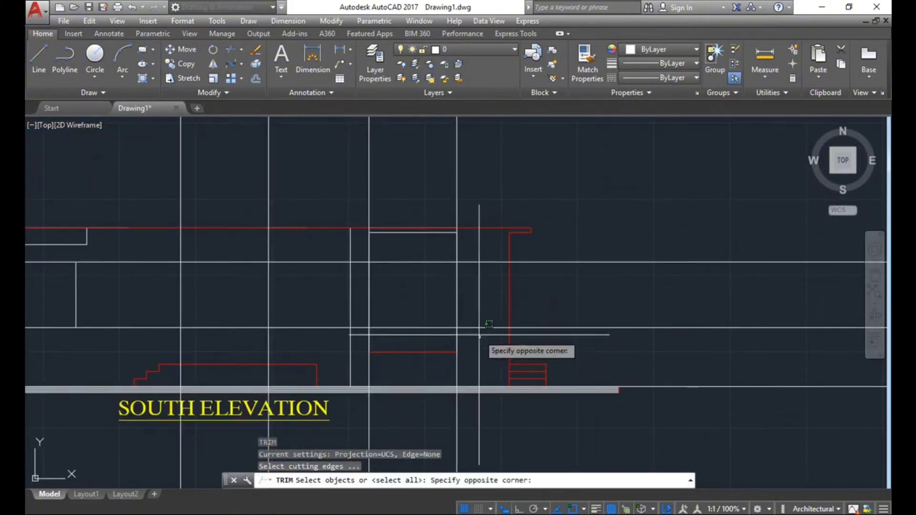
pyautogui.click(370, 243)
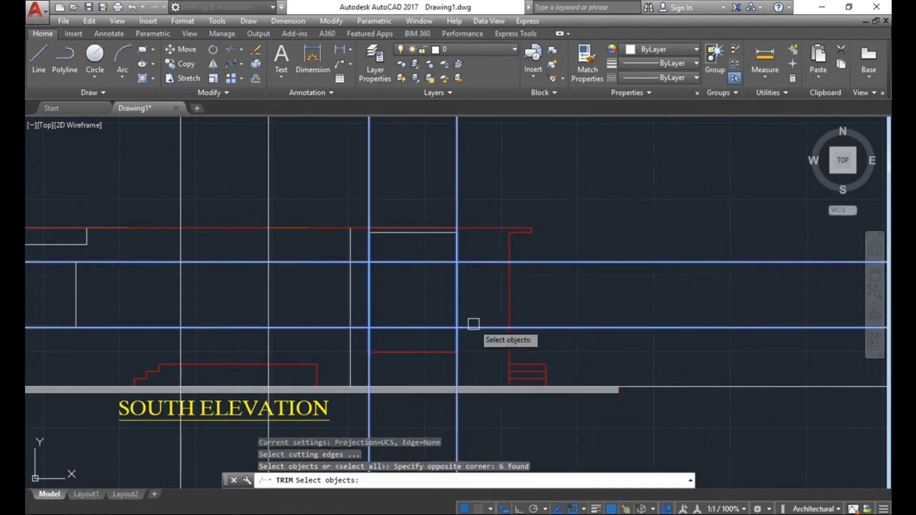
pyautogui.press('Return')
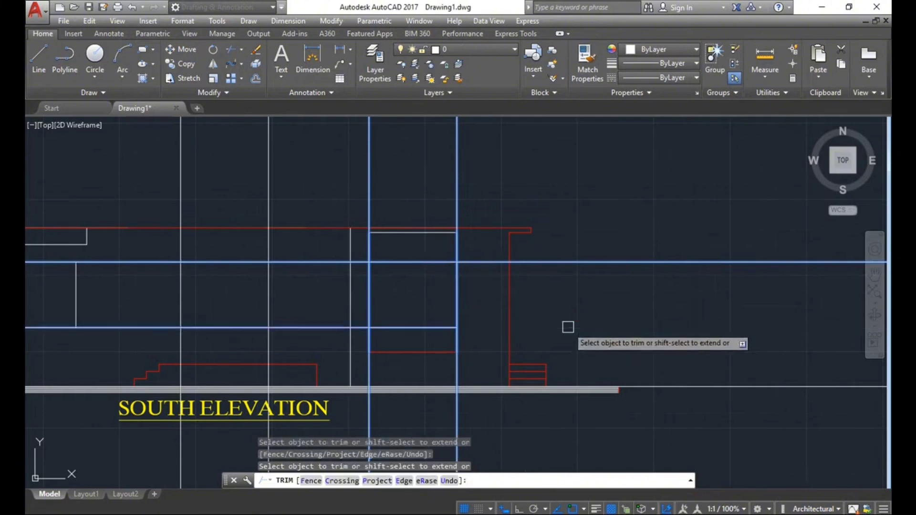
# Trim the extra bottom segment so a smaller closed box remains, then cancel TRIM.
pyautogui.scroll(-4, 531, 284)
pyautogui.moveTo(530, 311); pyautogui.dragTo(501, 344, button='middle')
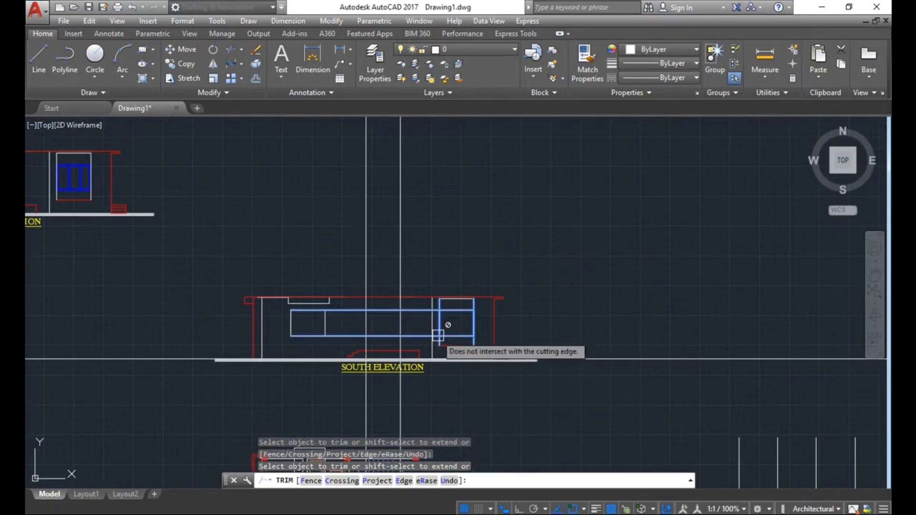
pyautogui.scroll(4, 439, 333)
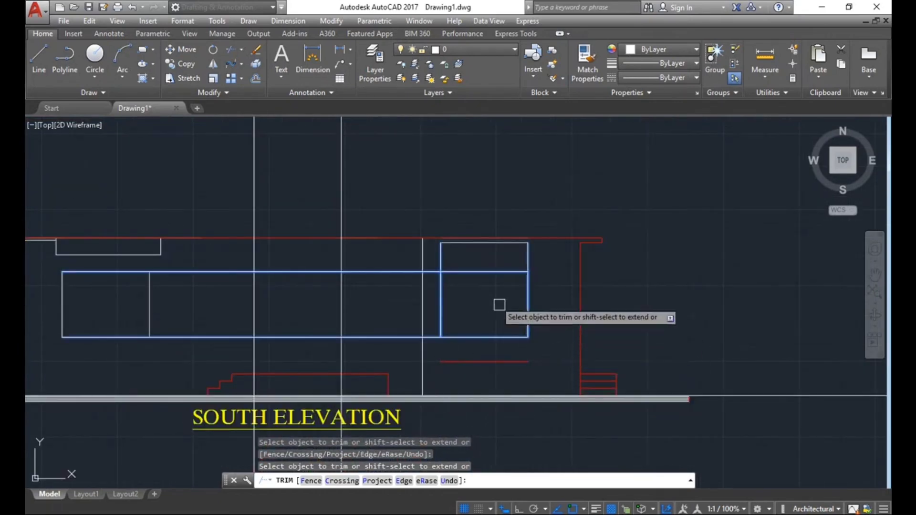
pyautogui.scroll(-4, 528, 345)
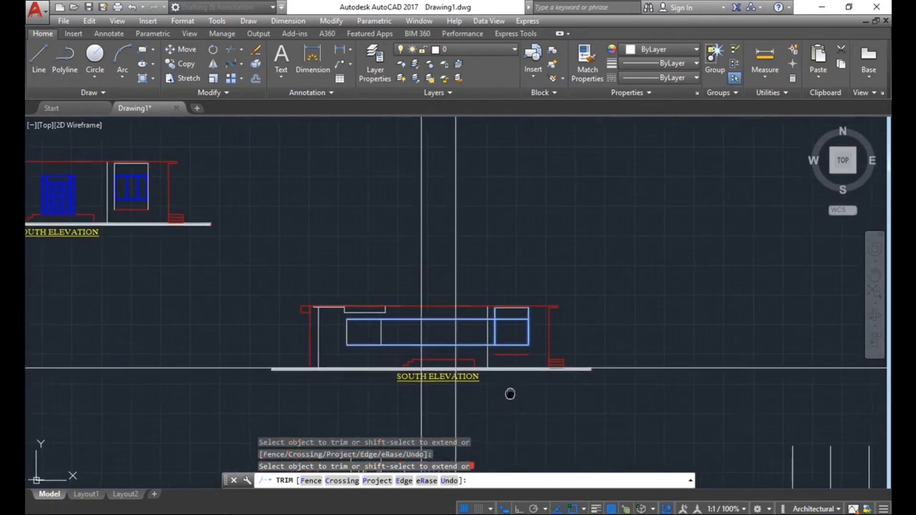
pyautogui.scroll(4, 501, 333)
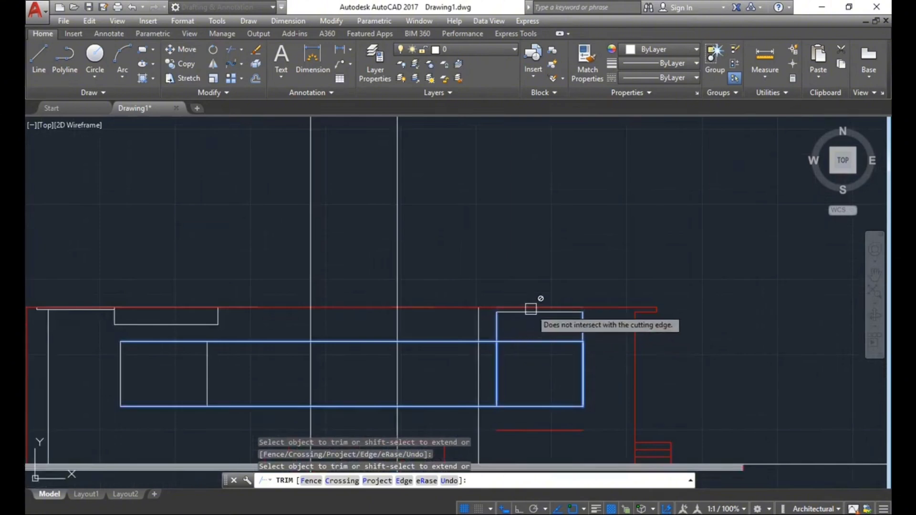
pyautogui.scroll(-4, 530, 306)
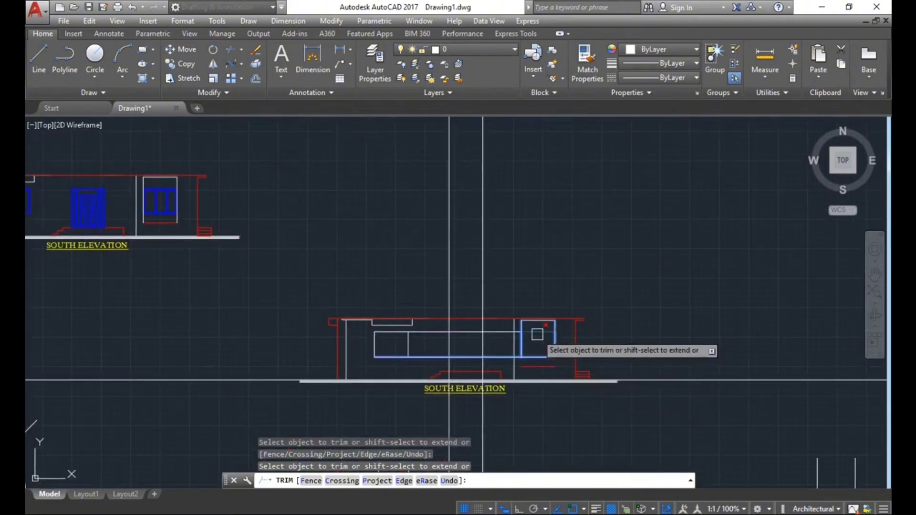
pyautogui.scroll(2, 554, 322)
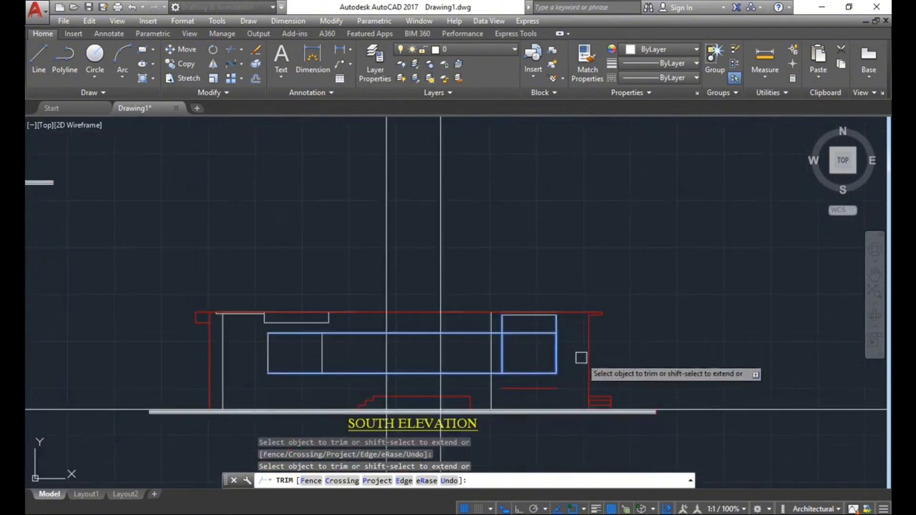
pyautogui.scroll(-2, 570, 367)
pyautogui.click(538, 365)
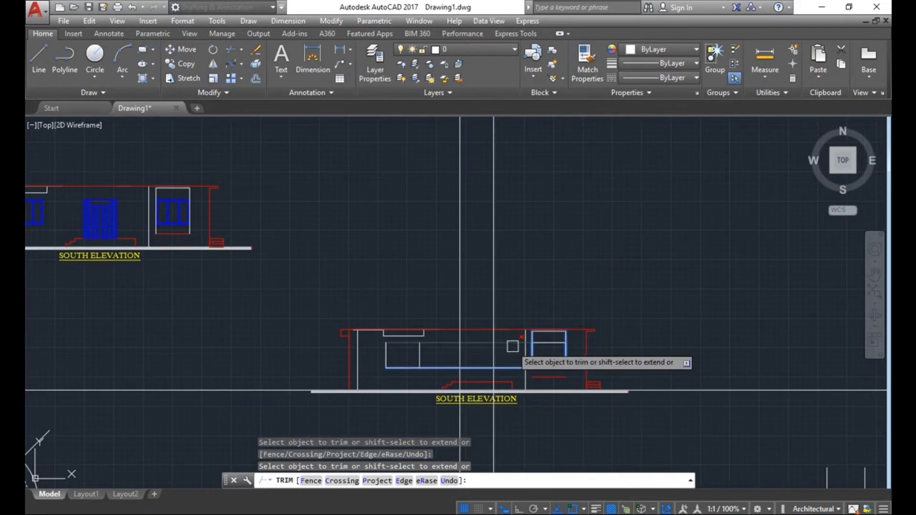
pyautogui.press('Escape')
pyautogui.scroll(3, 454, 359)
pyautogui.scroll(-3, 454, 360)
pyautogui.moveTo(473, 334)
pyautogui.mouseDown(button='middle')
pyautogui.moveTo(445, 330)
pyautogui.moveTo(505, 314)
pyautogui.mouseUp(button='middle')
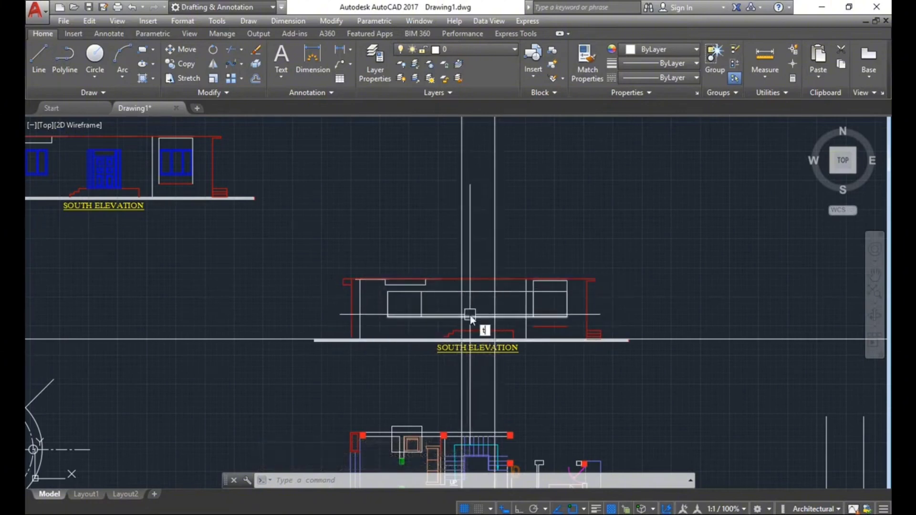
pyautogui.write('TR')
# Restart TRIM and select the cutting edges around the South Elevation.
pyautogui.press('Return')
pyautogui.scroll(4, 494, 310)
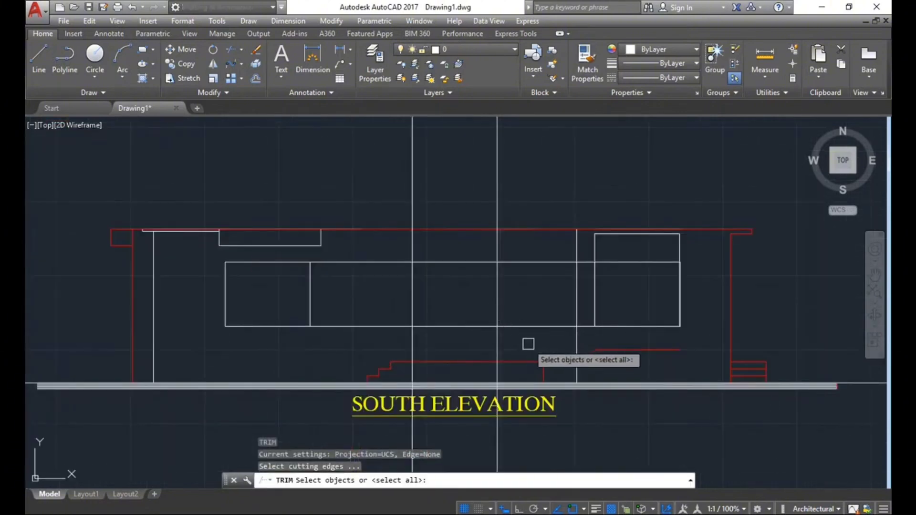
pyautogui.scroll(-2, 513, 319)
pyautogui.scroll(-1, 515, 319)
pyautogui.scroll(-1, 520, 318)
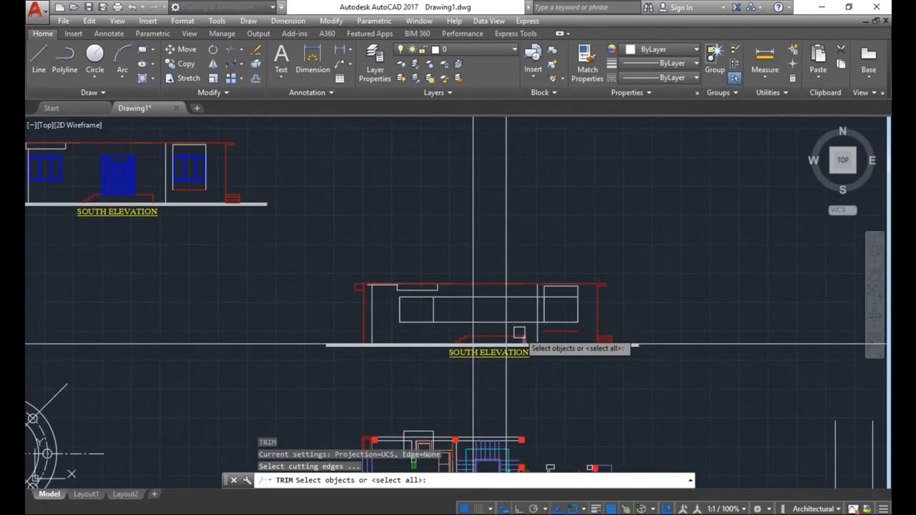
pyautogui.scroll(4, 520, 336)
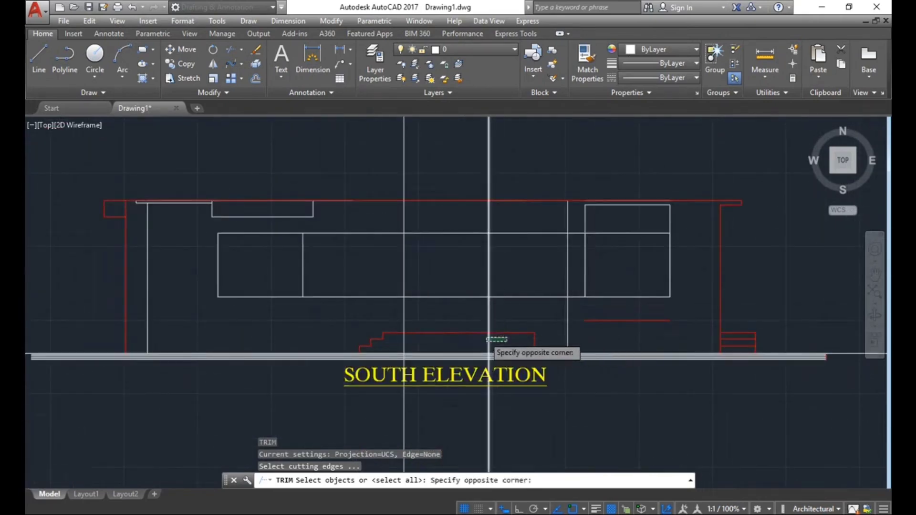
pyautogui.scroll(-2, 488, 339)
pyautogui.click(429, 276)
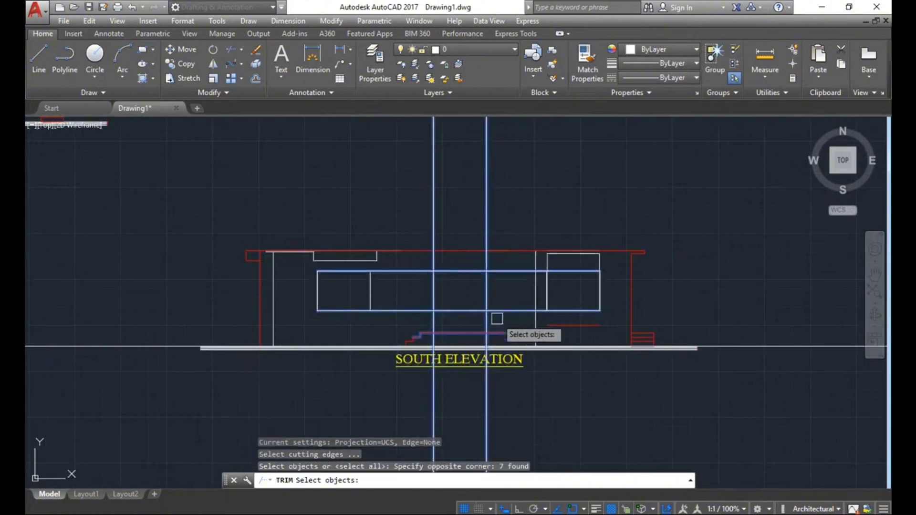
pyautogui.scroll(-1, 543, 396)
pyautogui.scroll(-2, 542, 351)
pyautogui.press('Return')
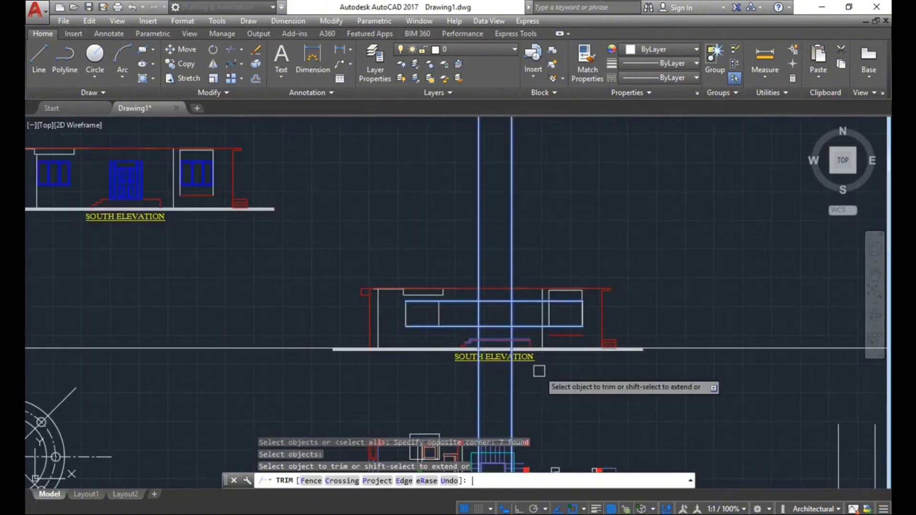
# Trim the overhanging tops of both long vertical lines, undo the last trim, and exit.
pyautogui.scroll(4, 503, 334)
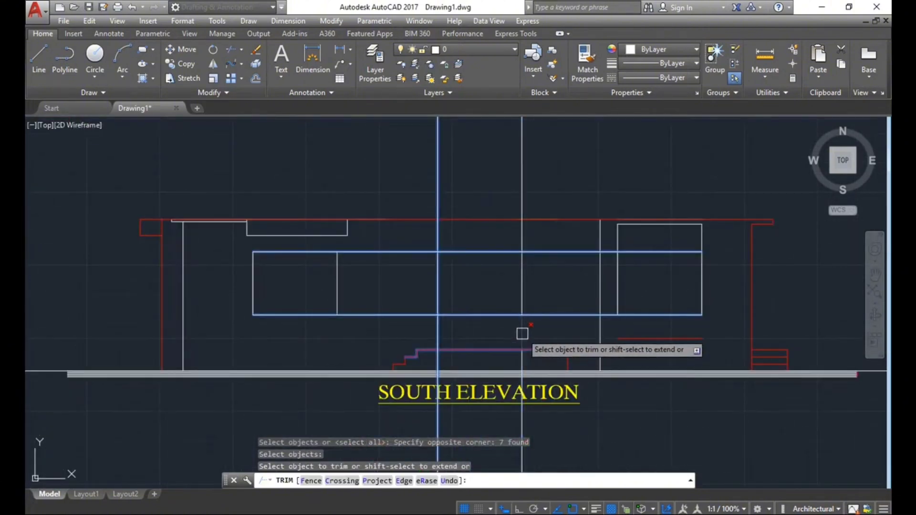
pyautogui.scroll(-2, 522, 333)
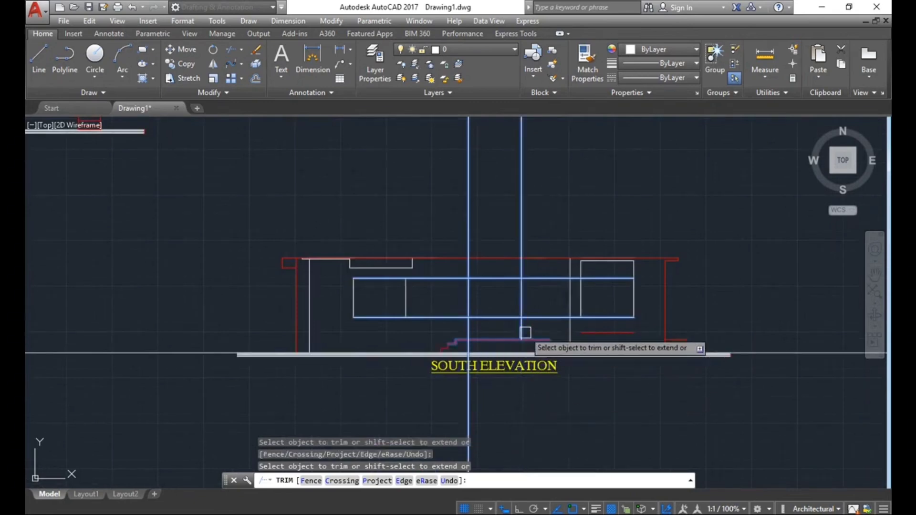
pyautogui.click(521, 334)
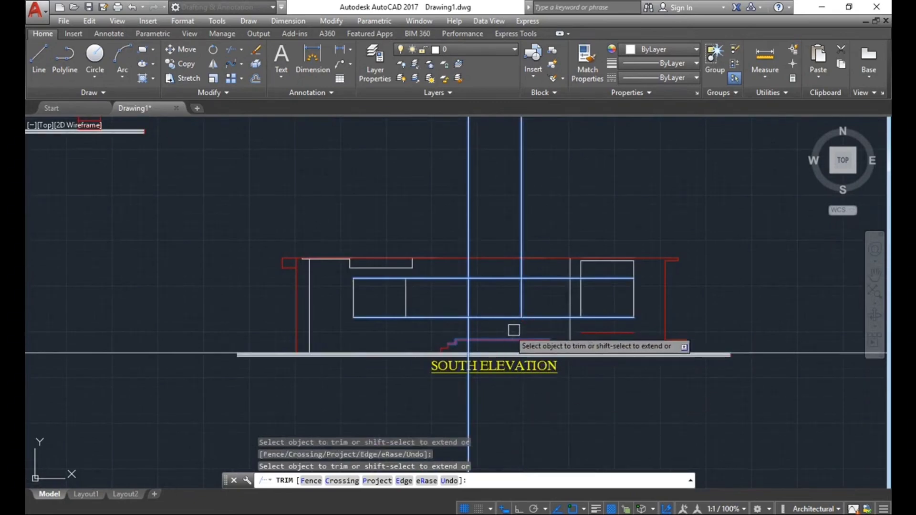
pyautogui.click(468, 401)
pyautogui.moveTo(496, 339)
pyautogui.mouseDown(button='middle')
pyautogui.moveTo(506, 367)
pyautogui.moveTo(531, 319)
pyautogui.mouseUp(button='middle')
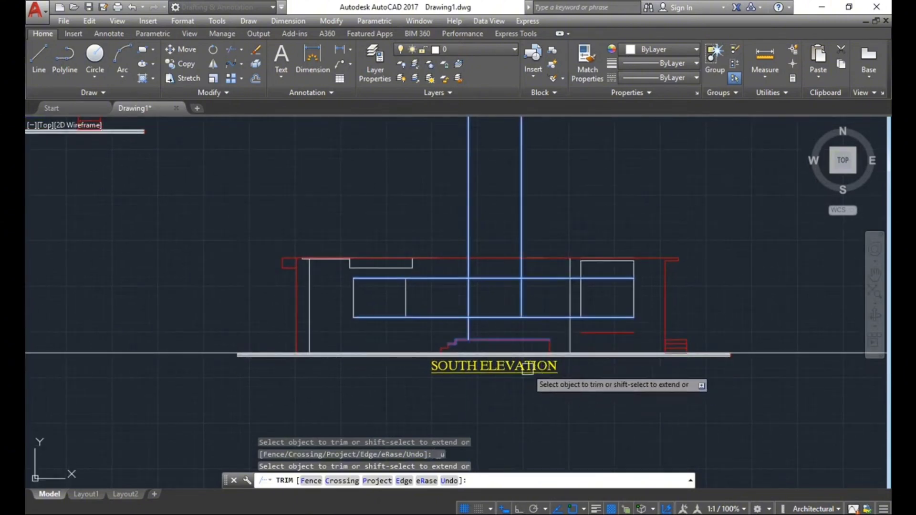
pyautogui.hotkey('ctrl', 'z')
pyautogui.scroll(-2, 527, 364)
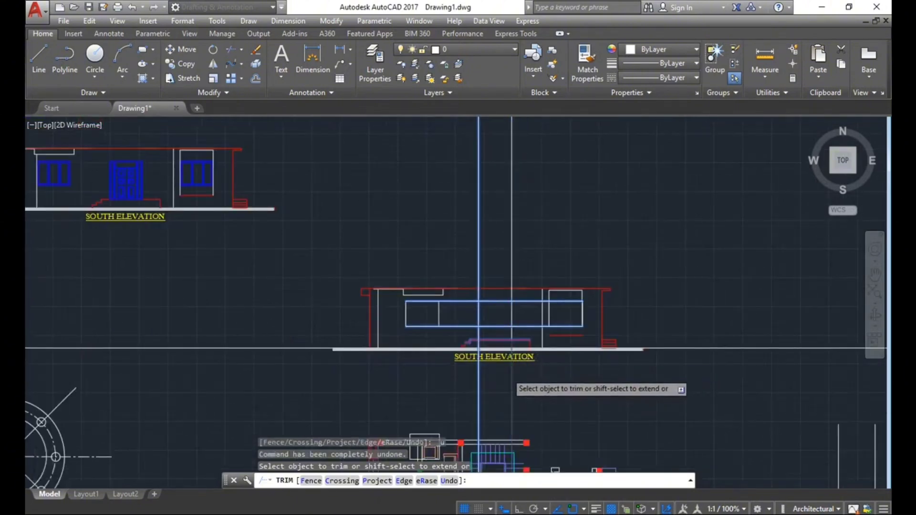
pyautogui.scroll(2, 514, 372)
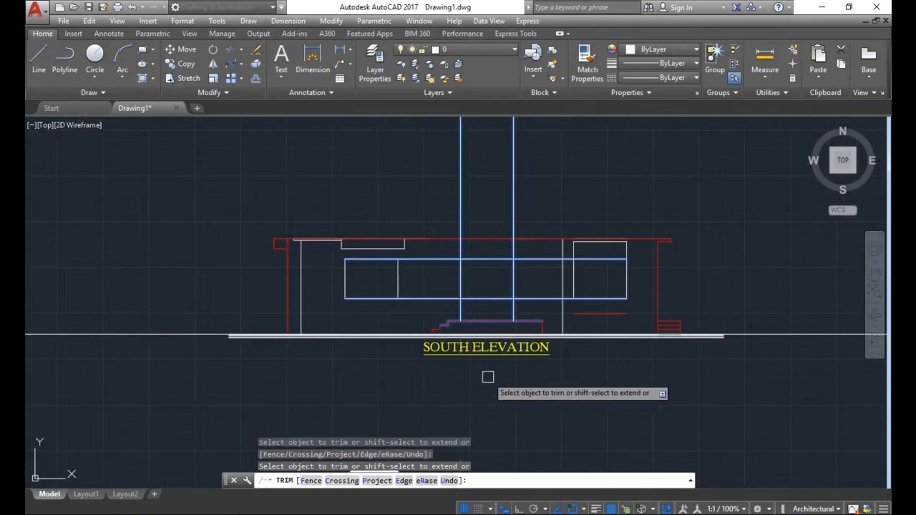
pyautogui.scroll(-1, 491, 376)
pyautogui.scroll(-1, 494, 367)
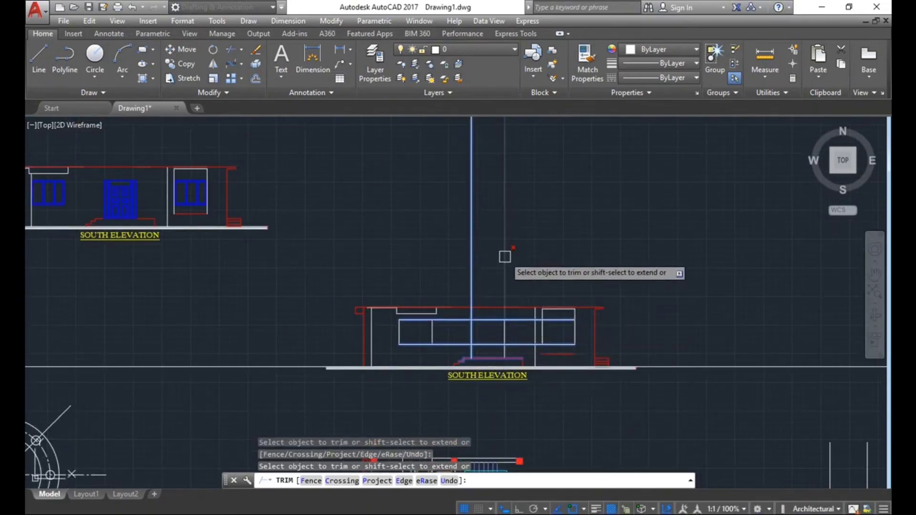
pyautogui.moveTo(511, 261); pyautogui.dragTo(531, 269, button='middle')
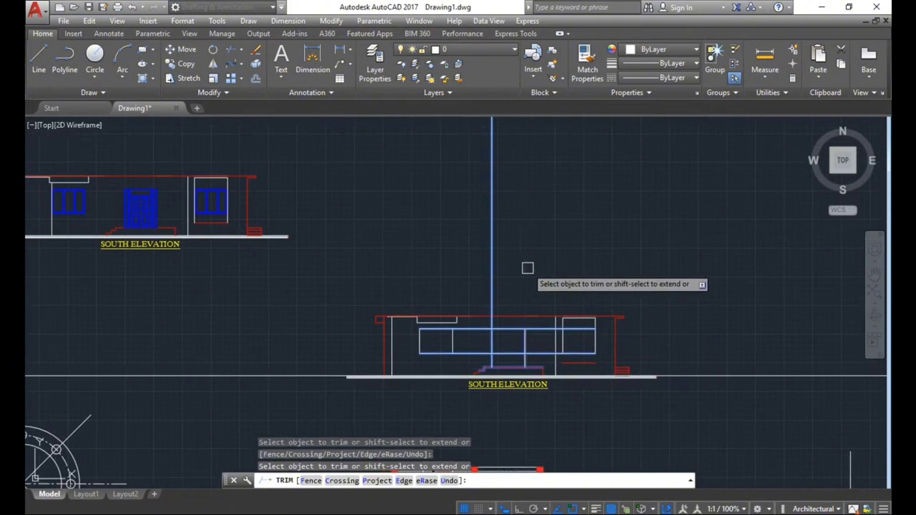
pyautogui.scroll(4, 491, 354)
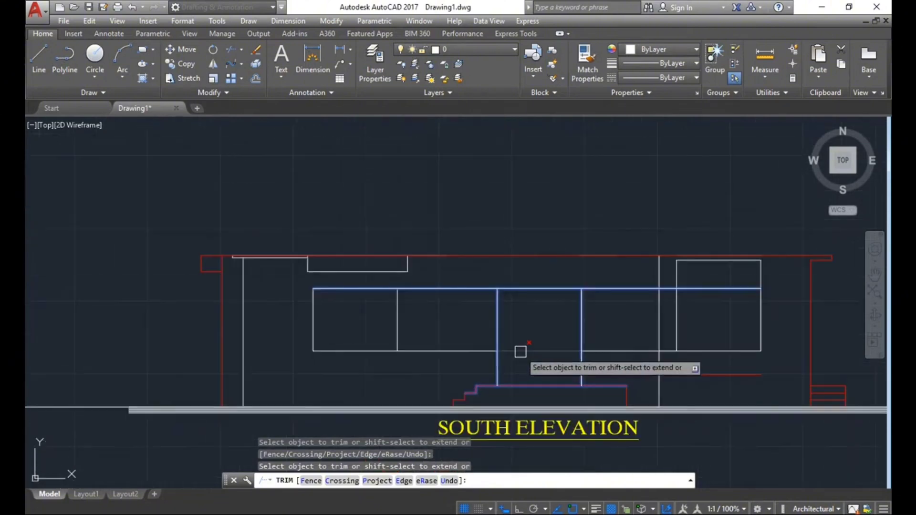
pyautogui.press('Escape')
pyautogui.press('Escape')
pyautogui.press('Escape')
# Run TRIM with all objects as cutting edges around the windows, then cancel it.
pyautogui.moveTo(528, 341); pyautogui.dragTo(483, 334, button='middle')
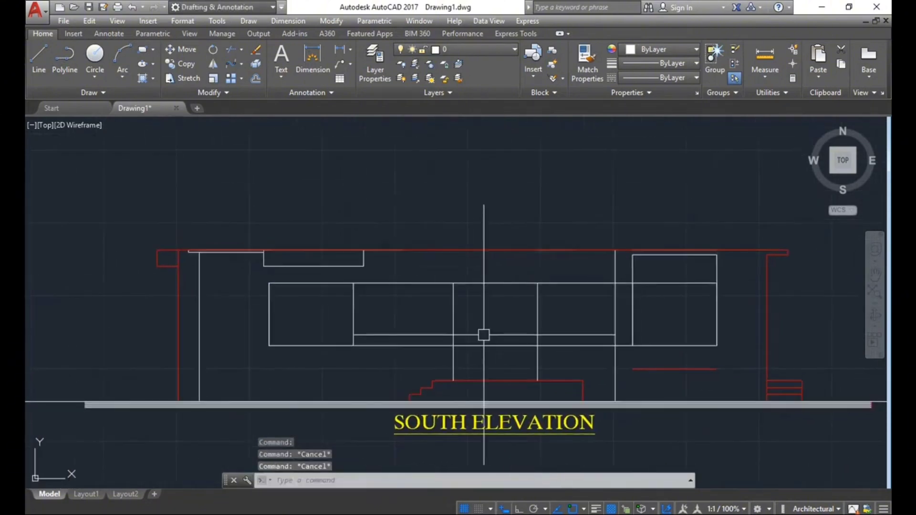
pyautogui.write('tr')
pyautogui.press('Return')
pyautogui.press('Return')
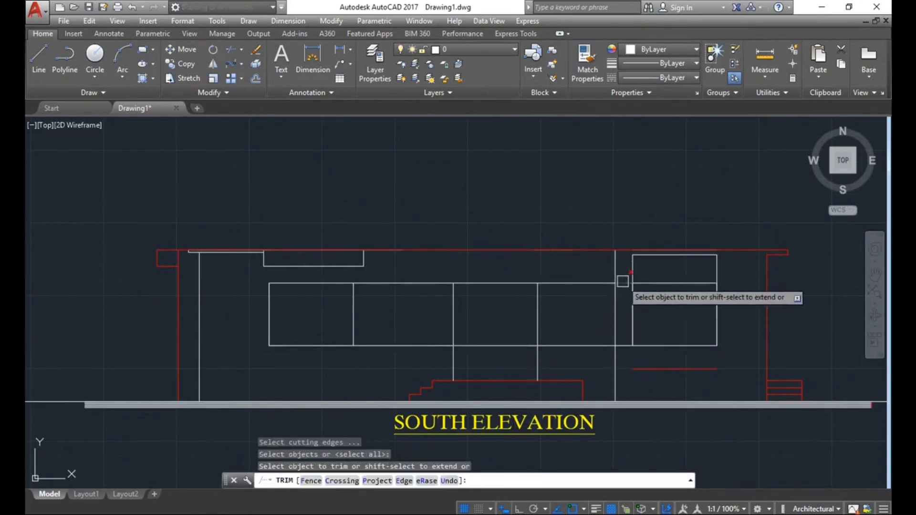
pyautogui.scroll(2, 622, 281)
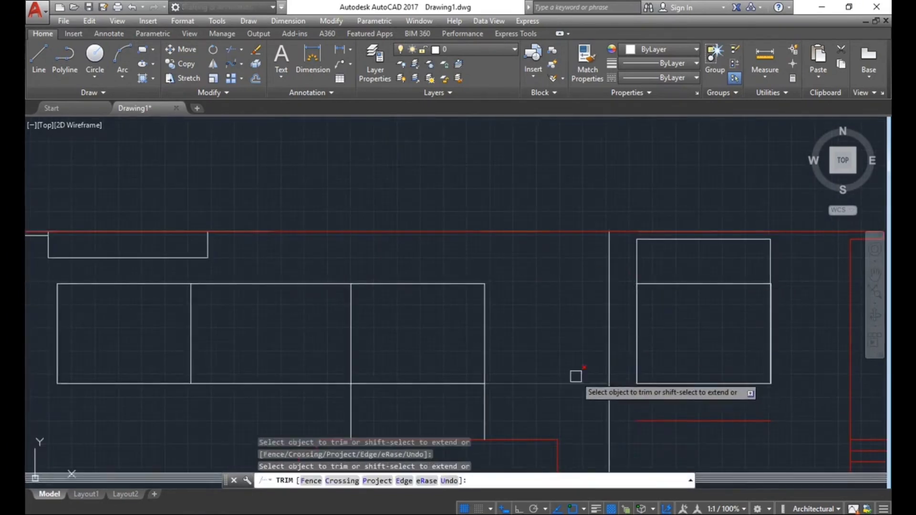
pyautogui.scroll(-2, 530, 327)
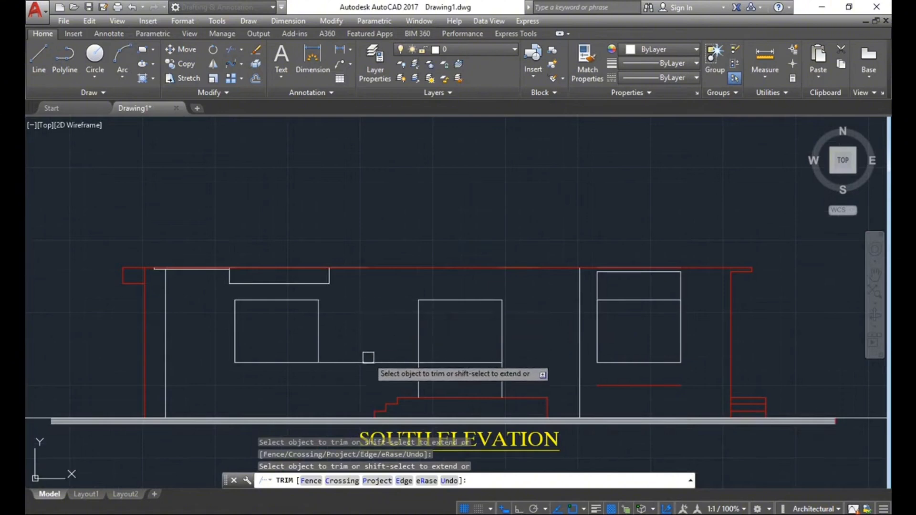
pyautogui.scroll(-2, 406, 269)
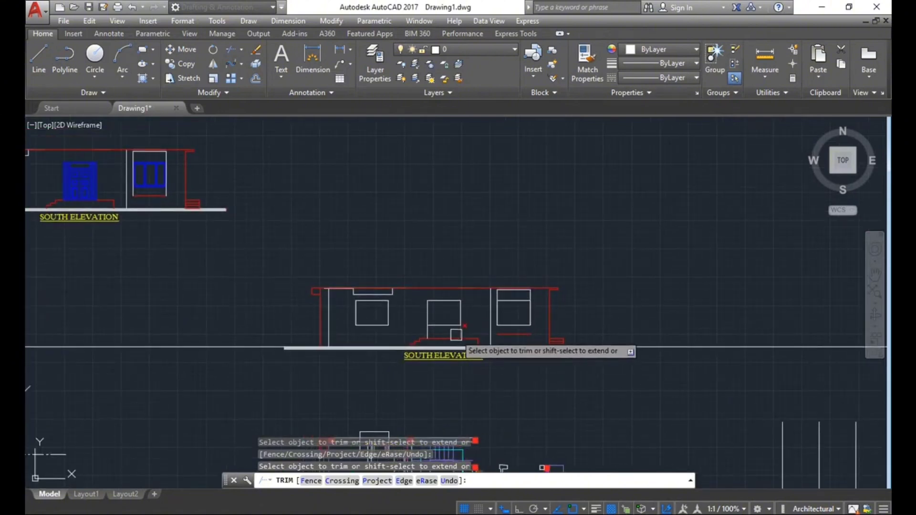
pyautogui.scroll(6, 447, 333)
pyautogui.scroll(1, 470, 363)
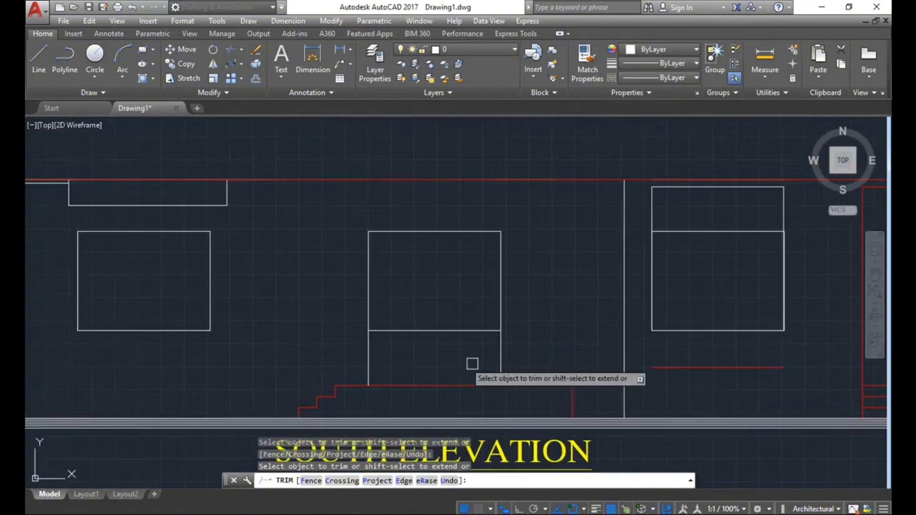
pyautogui.scroll(1, 444, 352)
pyautogui.press('Escape')
pyautogui.press('Escape')
pyautogui.press('Escape')
# Select the stray horizontal line in the middle window.
pyautogui.scroll(-2, 462, 341)
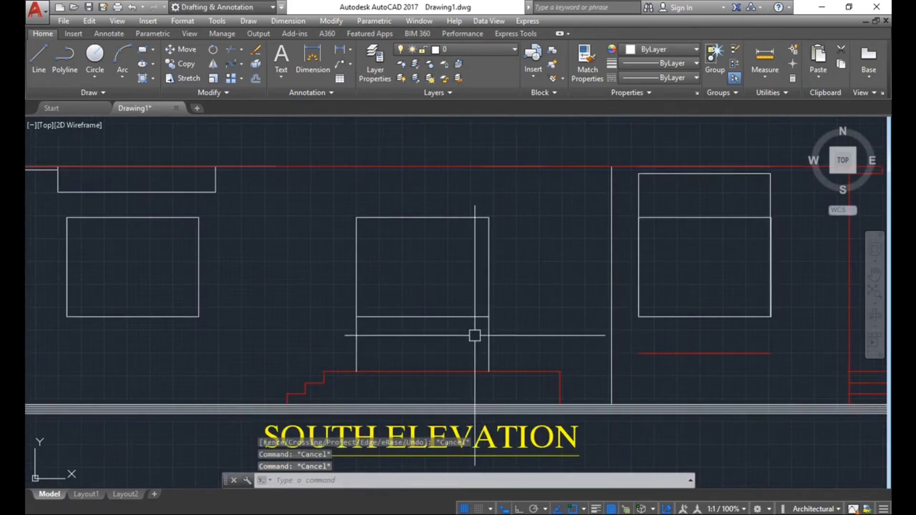
pyautogui.moveTo(441, 308)
pyautogui.mouseDown(button='middle')
pyautogui.moveTo(430, 290)
pyautogui.moveTo(421, 300)
pyautogui.moveTo(474, 297)
pyautogui.mouseUp(button='middle')
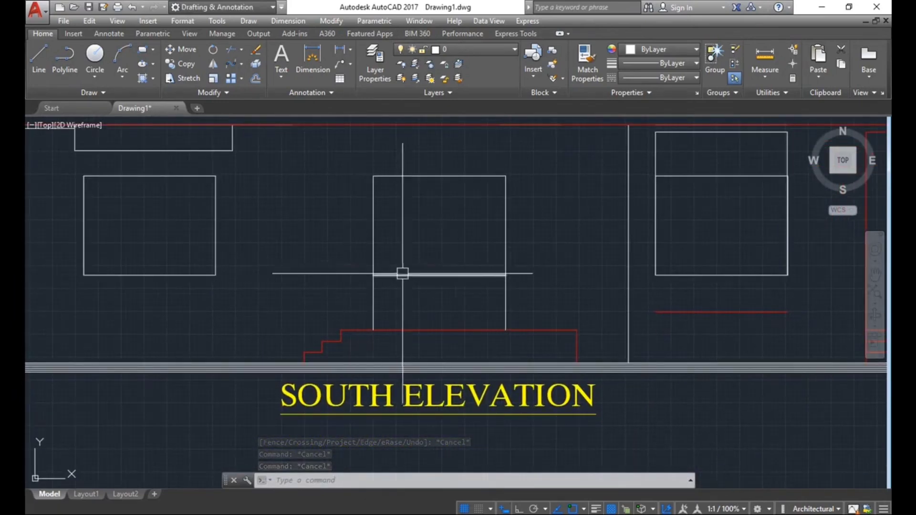
pyautogui.click(441, 276)
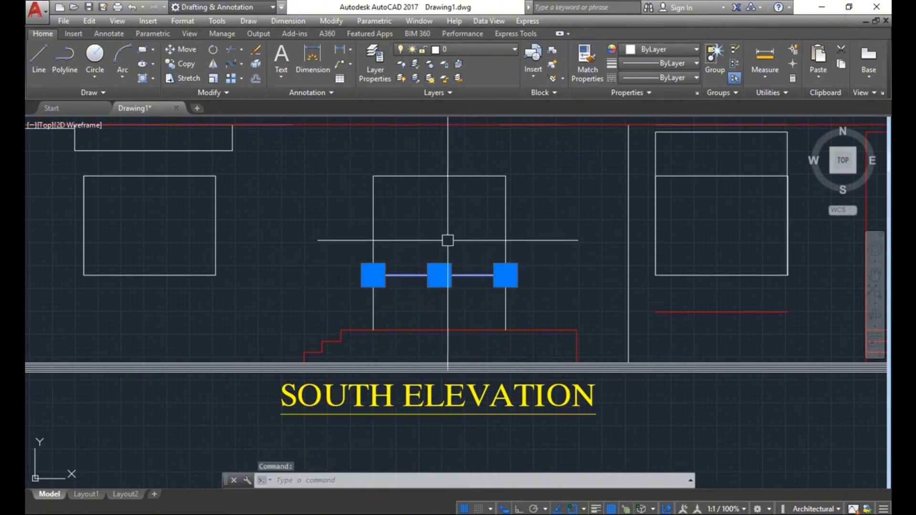
# Erase the selected stray horizontal line using E.
pyautogui.write('e')
pyautogui.press('Return')
pyautogui.scroll(-6, 453, 277)
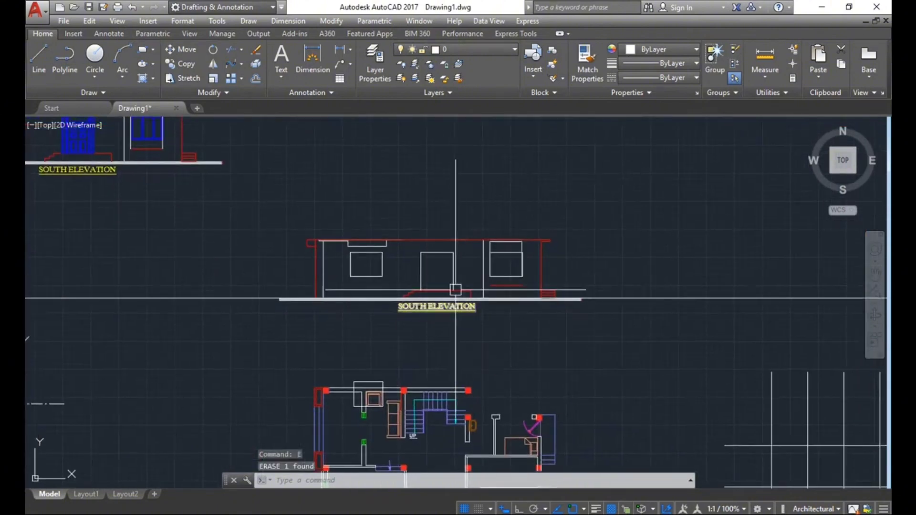
pyautogui.scroll(-3, 456, 289)
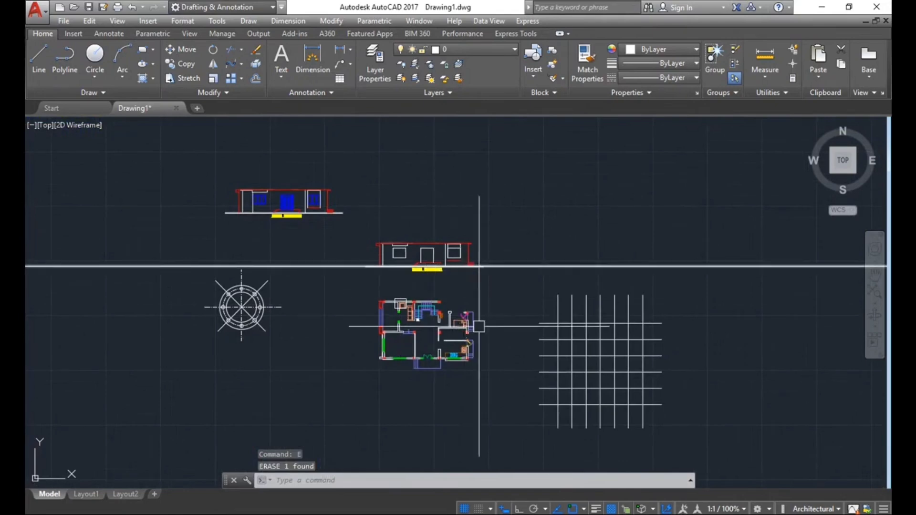
# Bring the line grid into view and start TRIM with every line as a cutting edge.
pyautogui.moveTo(639, 408); pyautogui.dragTo(474, 345, button='middle')
pyautogui.scroll(2, 539, 382)
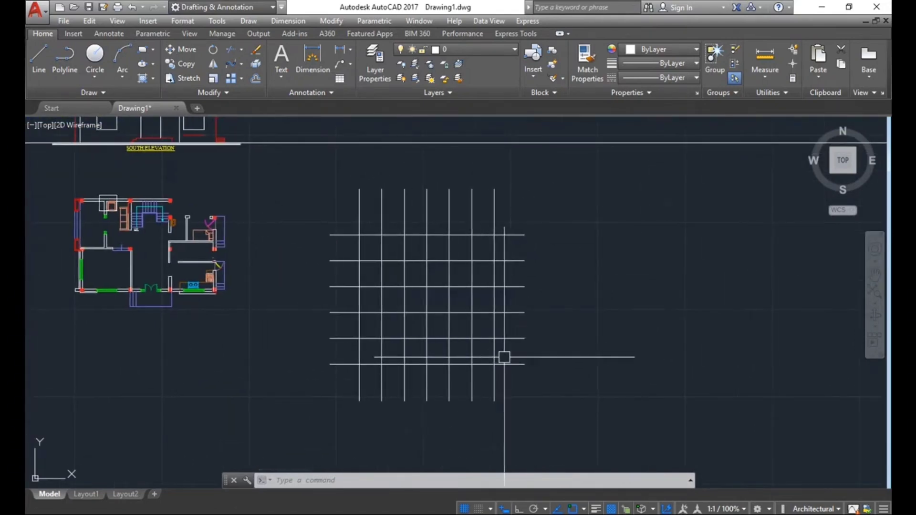
pyautogui.press('Return')
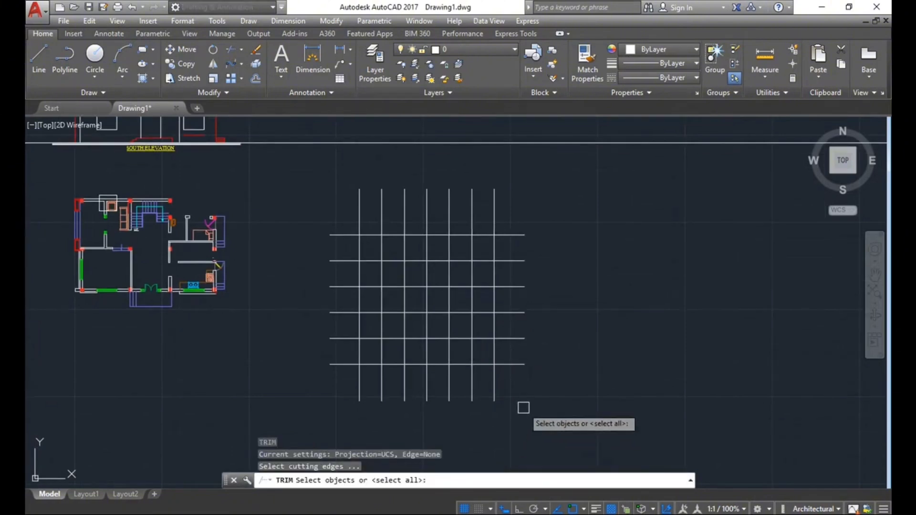
pyautogui.press('Return')
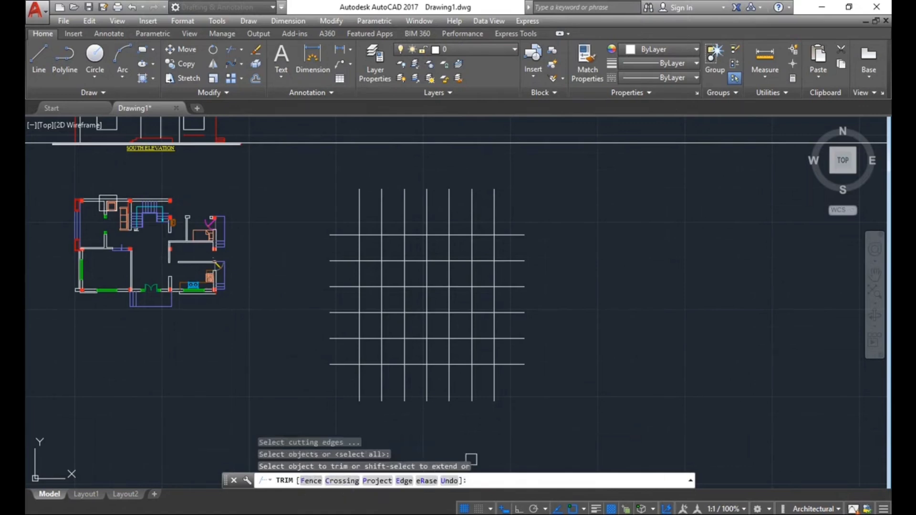
pyautogui.moveTo(560, 396); pyautogui.dragTo(544, 392, button='middle')
pyautogui.write('f')
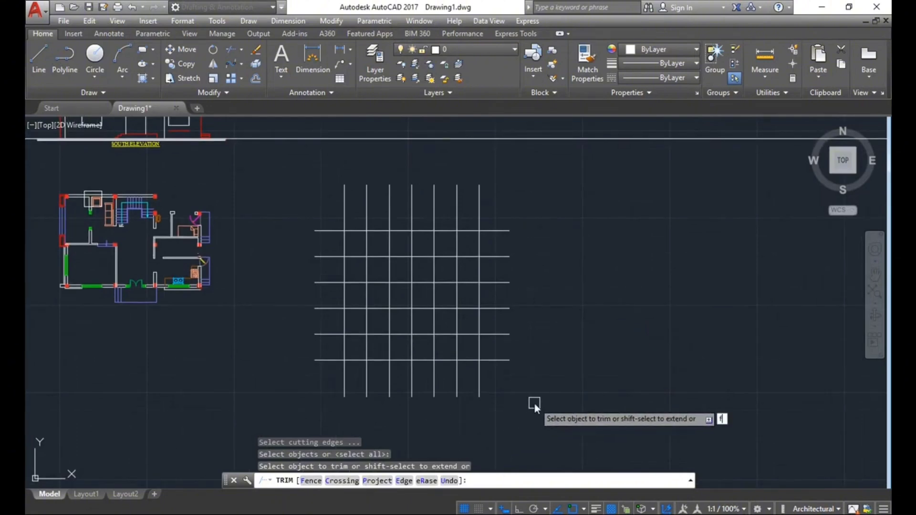
# Switch TRIM to Fence and draw the fence across the grid's top line ends.
pyautogui.press('Return')
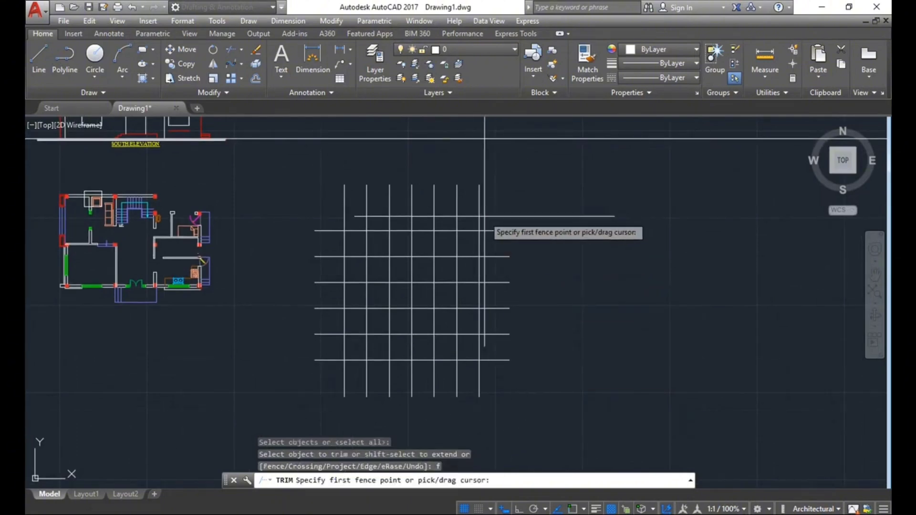
pyautogui.scroll(2, 484, 231)
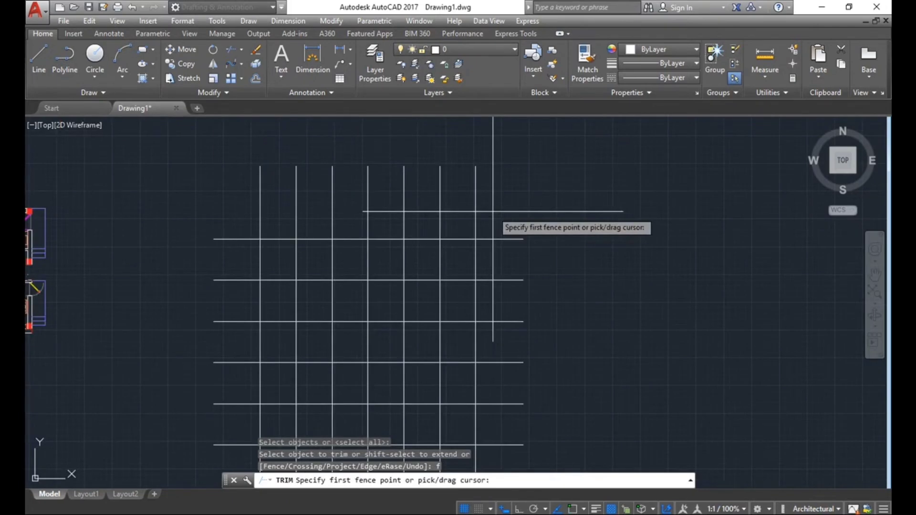
pyautogui.click(471, 198)
pyautogui.click(443, 193)
pyautogui.click(403, 191)
pyautogui.click(368, 190)
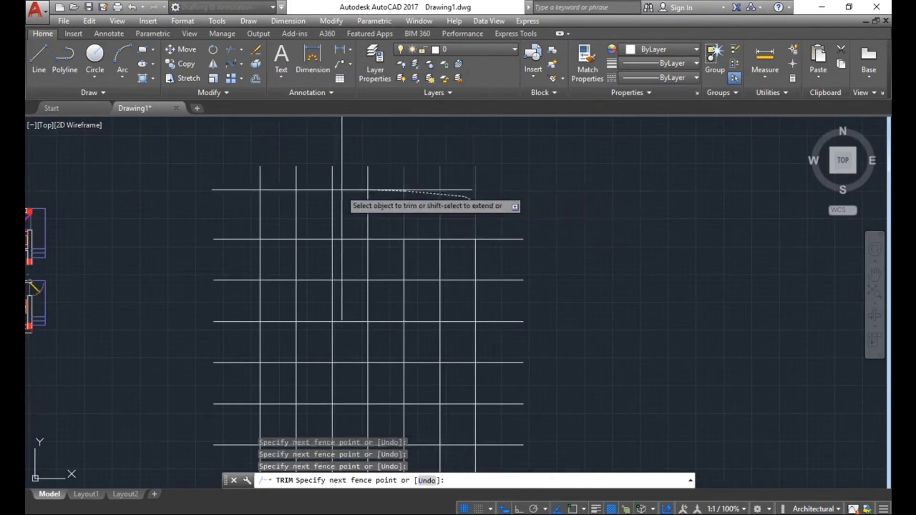
pyautogui.click(332, 191)
pyautogui.click(260, 197)
pyautogui.click(214, 205)
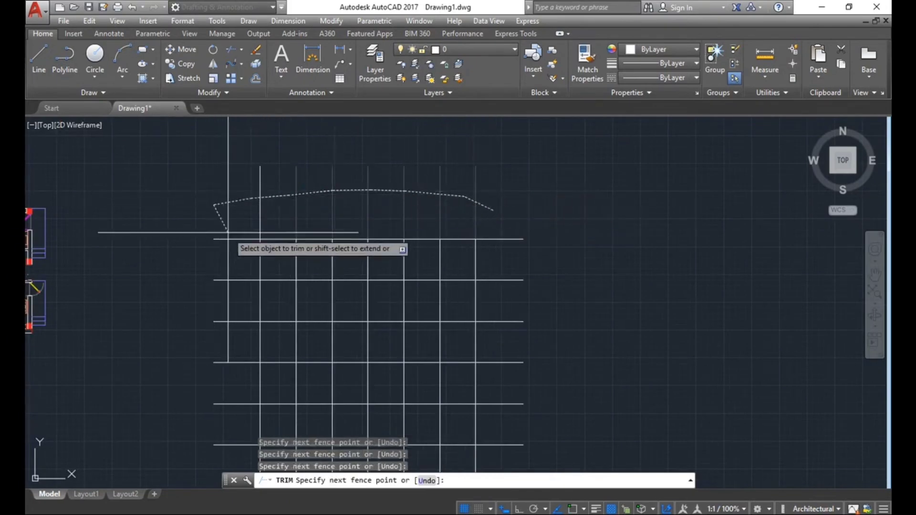
pyautogui.scroll(-3, 247, 219)
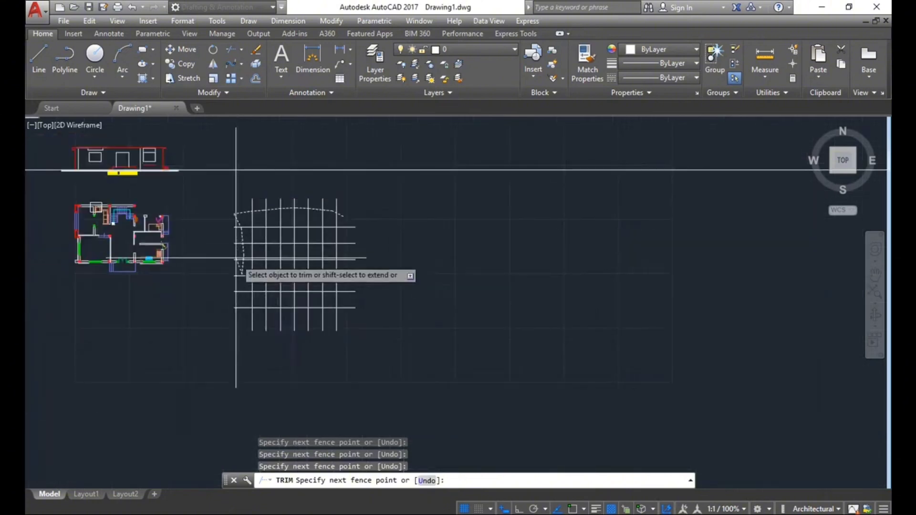
pyautogui.scroll(4, 236, 259)
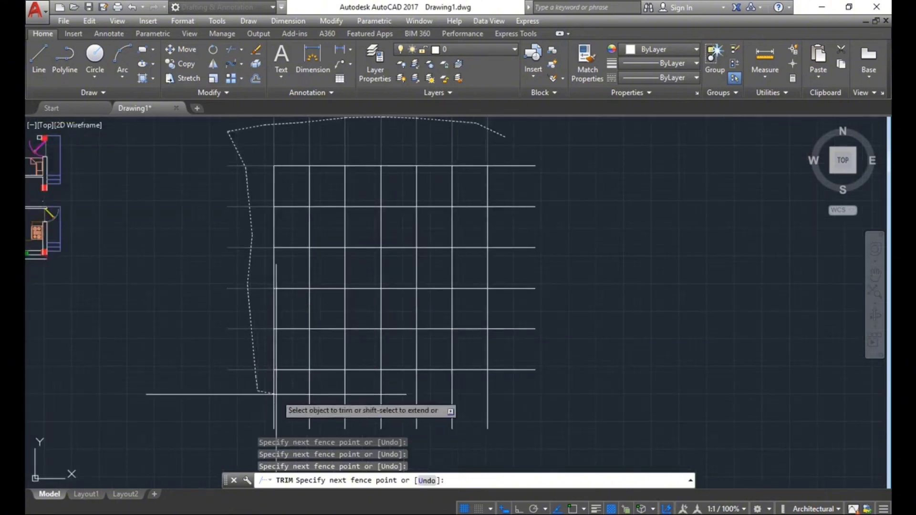
# Extend the fence past the bottom-right corner and up the right line ends, trimming them.
pyautogui.click(559, 397)
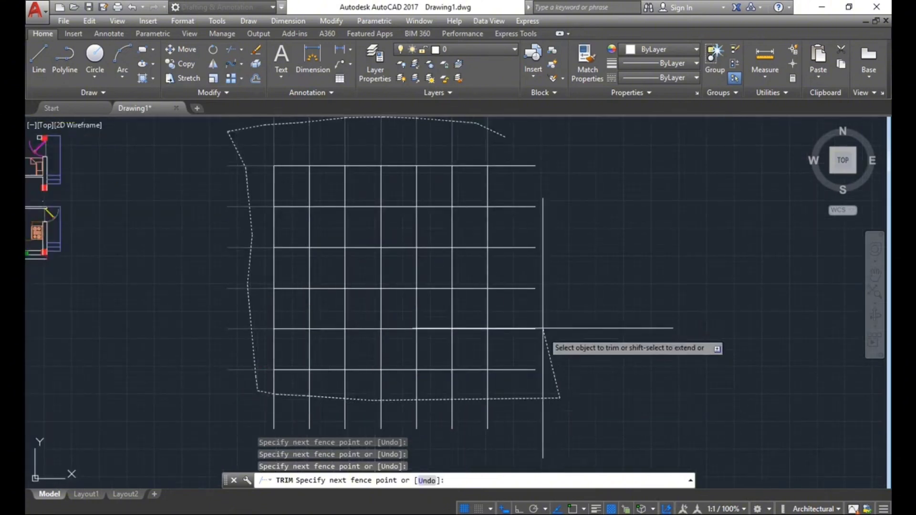
pyautogui.click(524, 370)
pyautogui.click(514, 224)
pyautogui.click(518, 178)
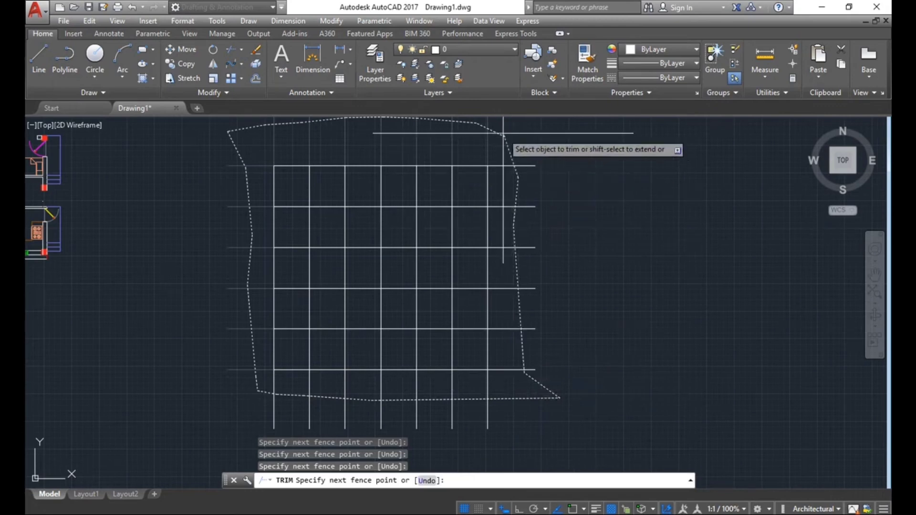
pyautogui.scroll(-3, 533, 179)
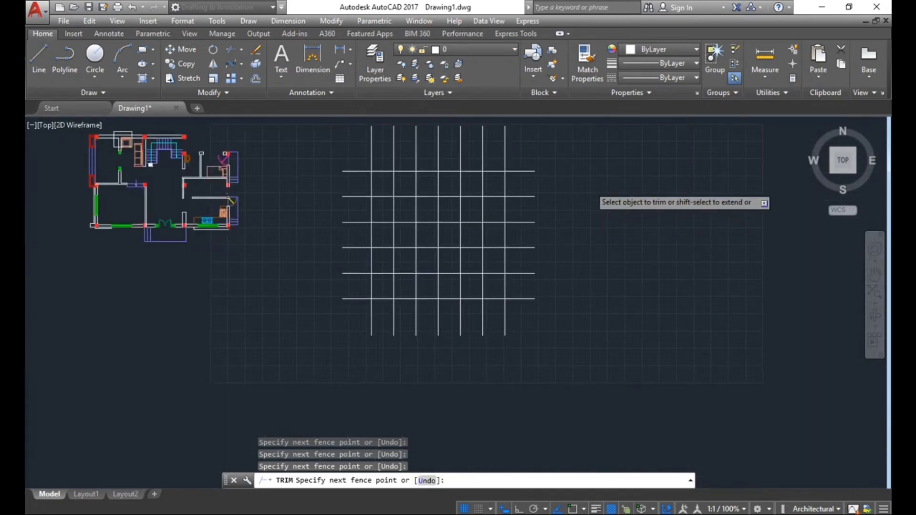
pyautogui.press('Return')
pyautogui.scroll(-1, 548, 220)
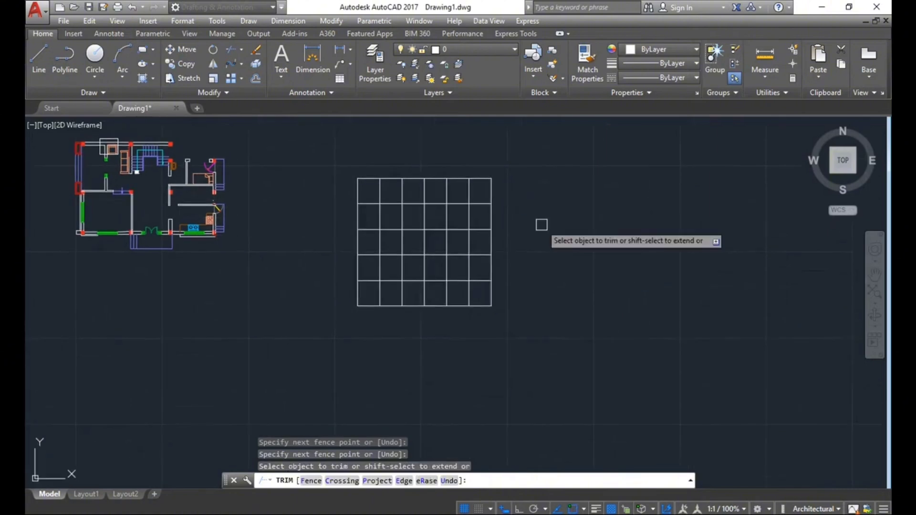
# Restart TRIM in Fence mode and run the fence along the top row of cells.
pyautogui.press('Escape')
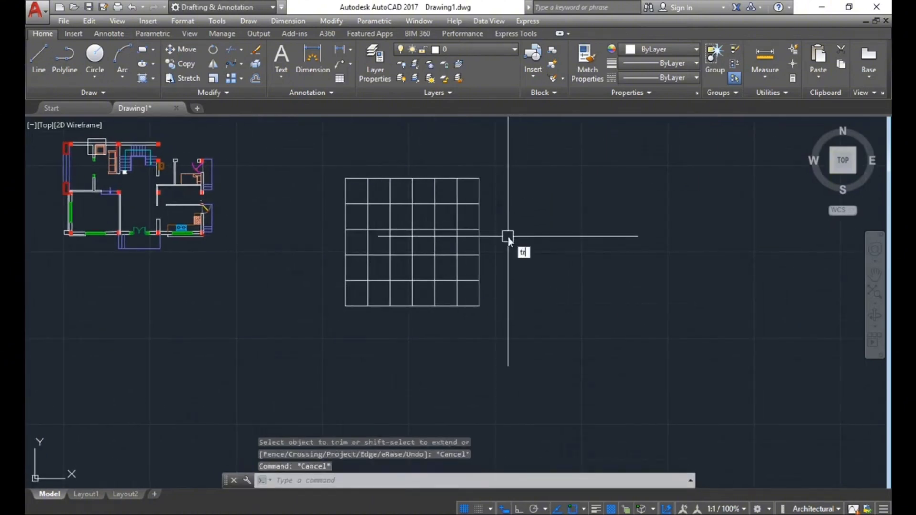
pyautogui.click(546, 264)
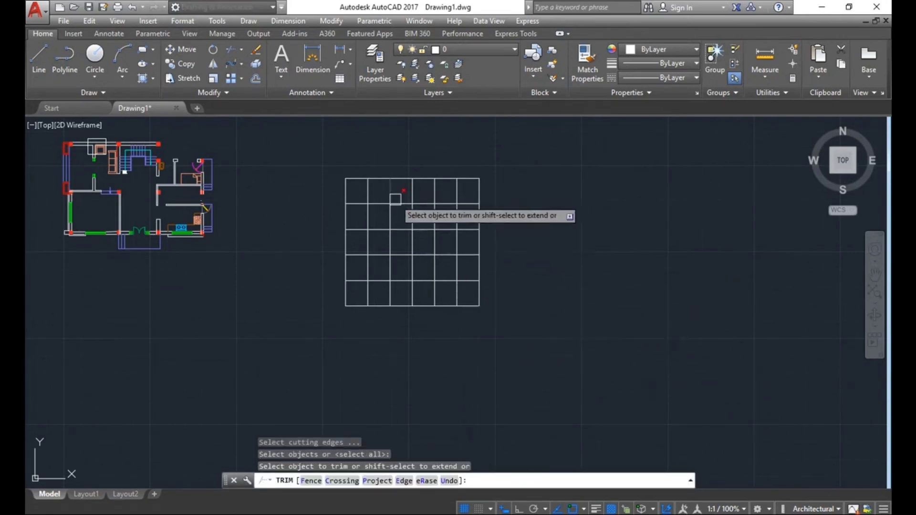
pyautogui.write('f')
pyautogui.press('Return')
pyautogui.scroll(2, 390, 190)
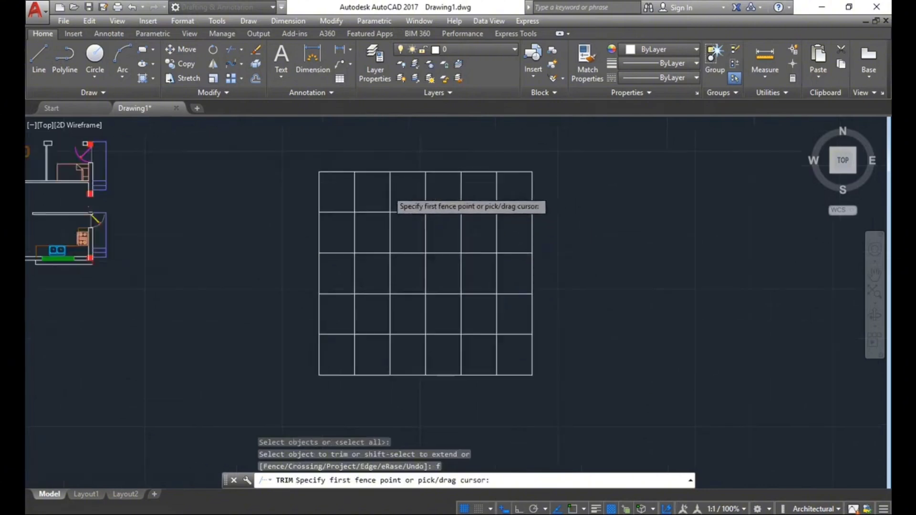
pyautogui.click(338, 193)
pyautogui.click(401, 189)
pyautogui.click(448, 195)
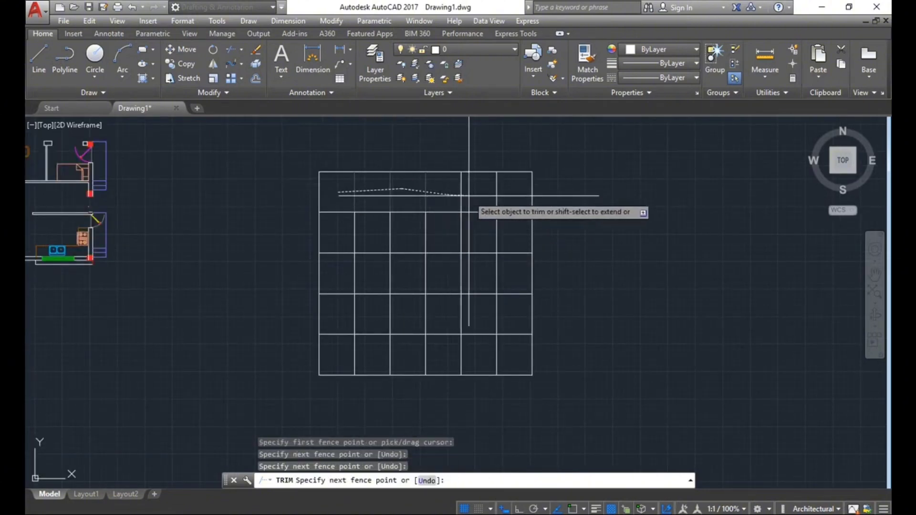
pyautogui.click(494, 193)
# Carry the fence around the inner cells and trim, leaving an inner grid inside an outer square.
pyautogui.click(516, 252)
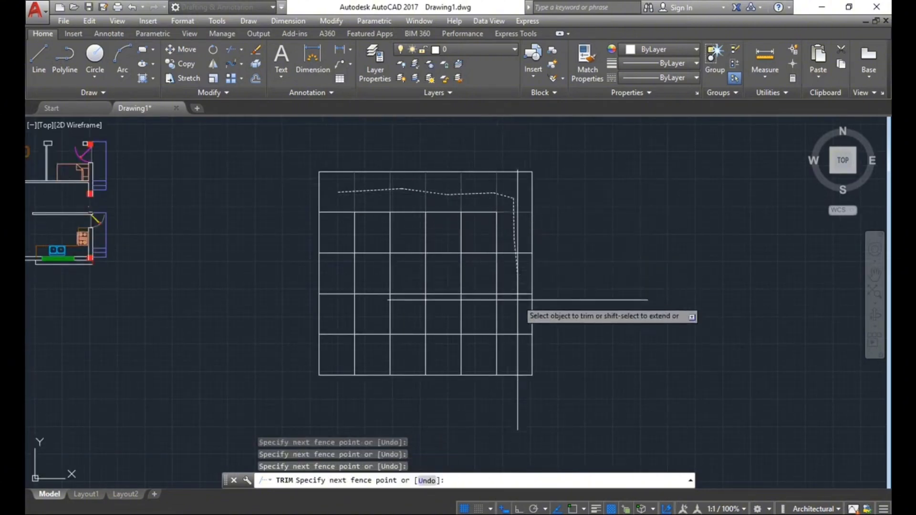
pyautogui.click(520, 337)
pyautogui.click(510, 353)
pyautogui.click(429, 356)
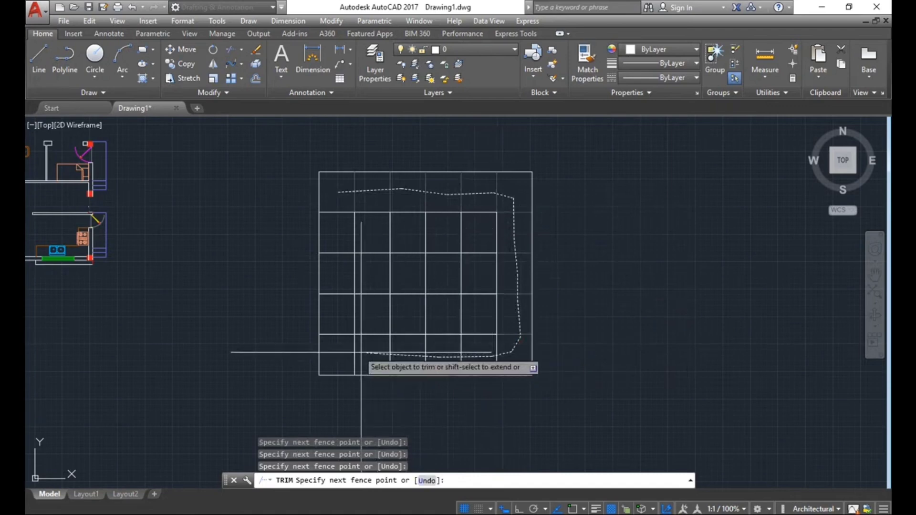
pyautogui.click(337, 347)
pyautogui.click(336, 305)
pyautogui.click(325, 261)
pyautogui.click(332, 199)
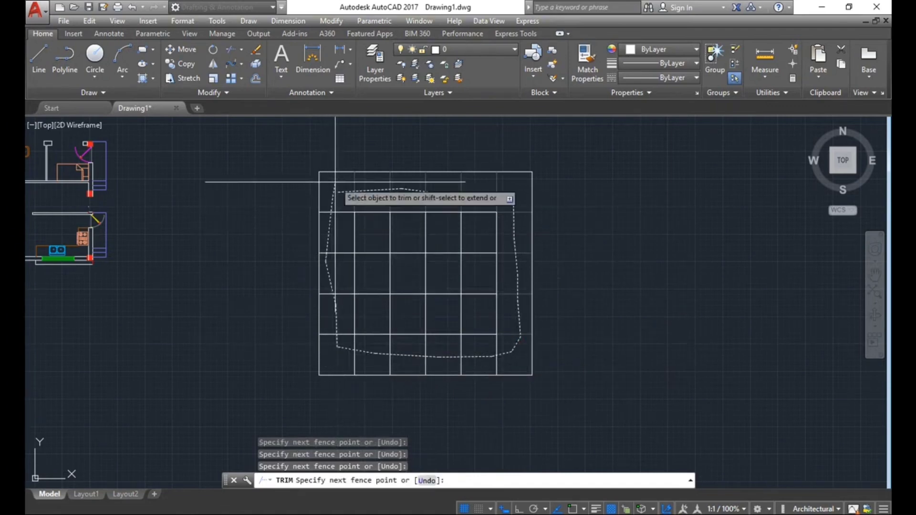
pyautogui.click(338, 192)
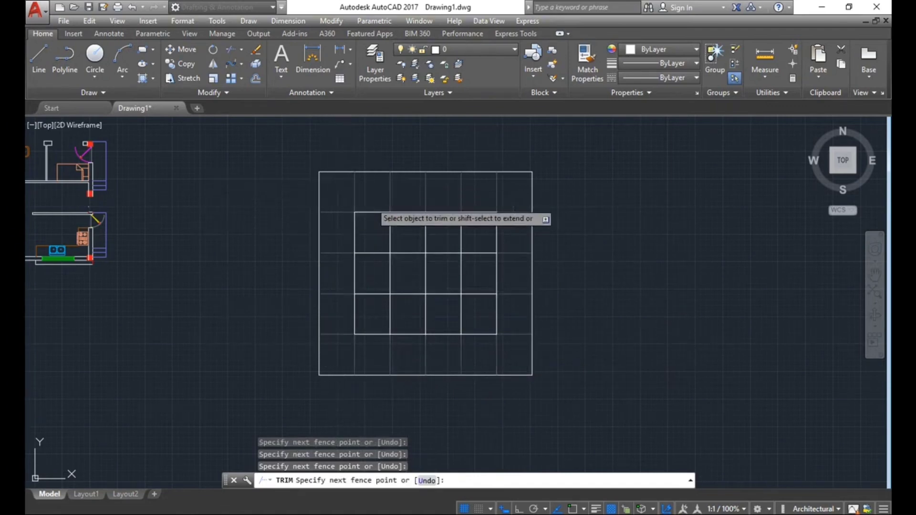
pyautogui.press('Return')
# Cancel TRIM and undo the fence trims to restore the original crossing lines.
pyautogui.scroll(-2, 493, 288)
pyautogui.scroll(3, 404, 235)
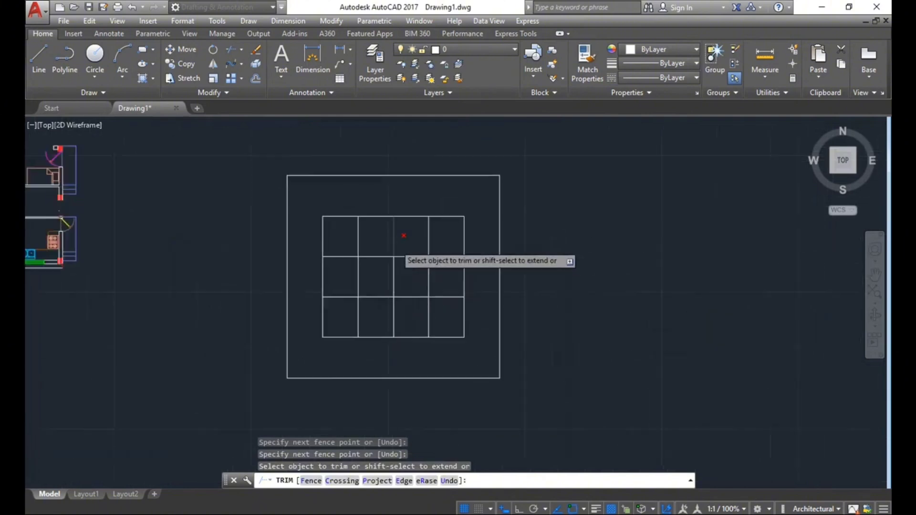
pyautogui.scroll(2, 403, 235)
pyautogui.moveTo(415, 288); pyautogui.dragTo(388, 270, button='middle')
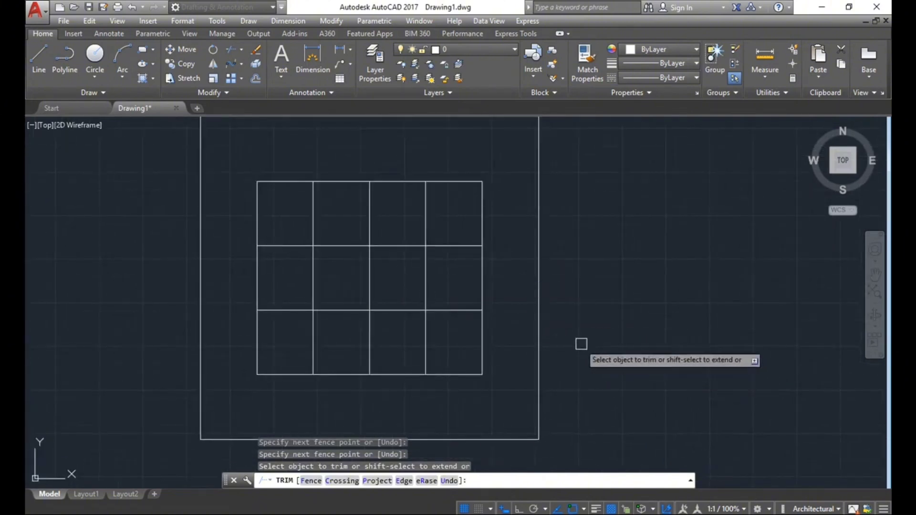
pyautogui.press('Escape')
pyautogui.press('Escape')
pyautogui.press('Escape')
pyautogui.scroll(-2, 481, 274)
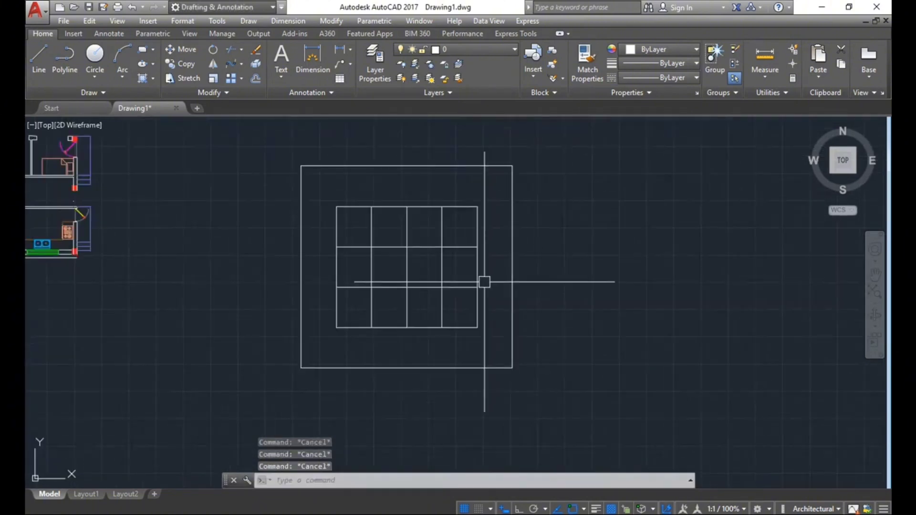
pyautogui.hotkey('ctrl', 'z')
pyautogui.hotkey('ctrl', 'z')
pyautogui.hotkey('ctrl', 'z')
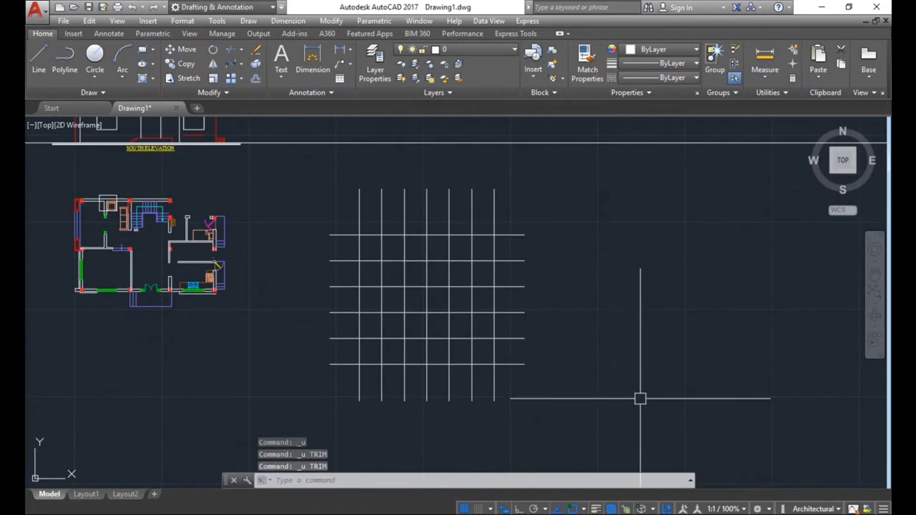
# Pan toward the line grid and cancel a stray Trim start.
pyautogui.moveTo(640, 398); pyautogui.dragTo(592, 331, button='middle')
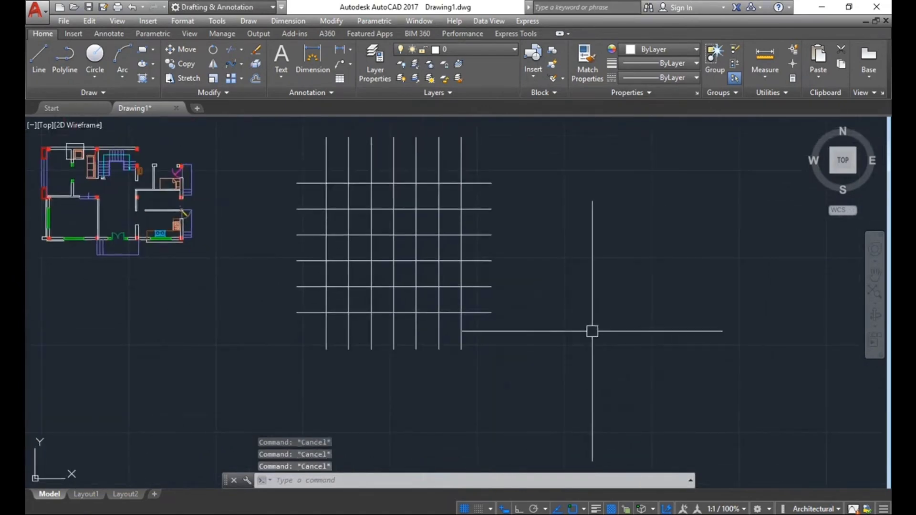
pyautogui.press('Return')
pyautogui.press('Return')
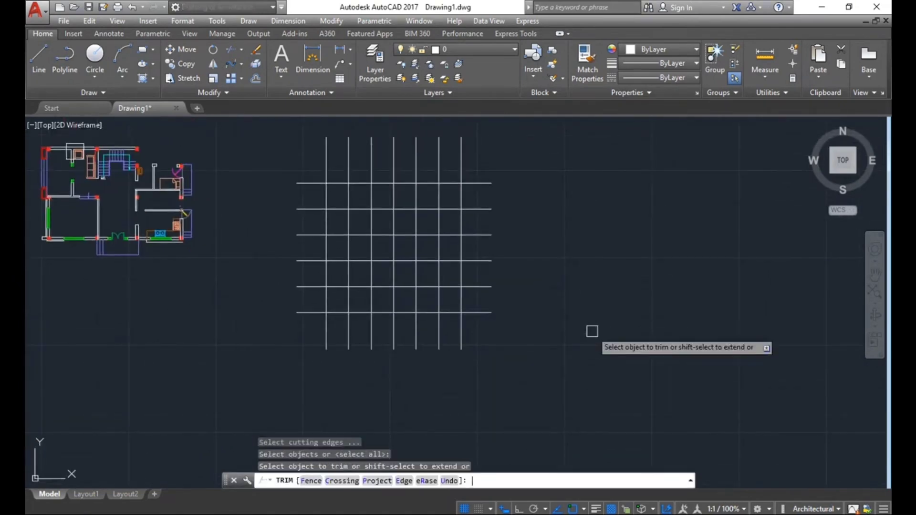
pyautogui.moveTo(543, 301); pyautogui.dragTo(532, 283, button='middle')
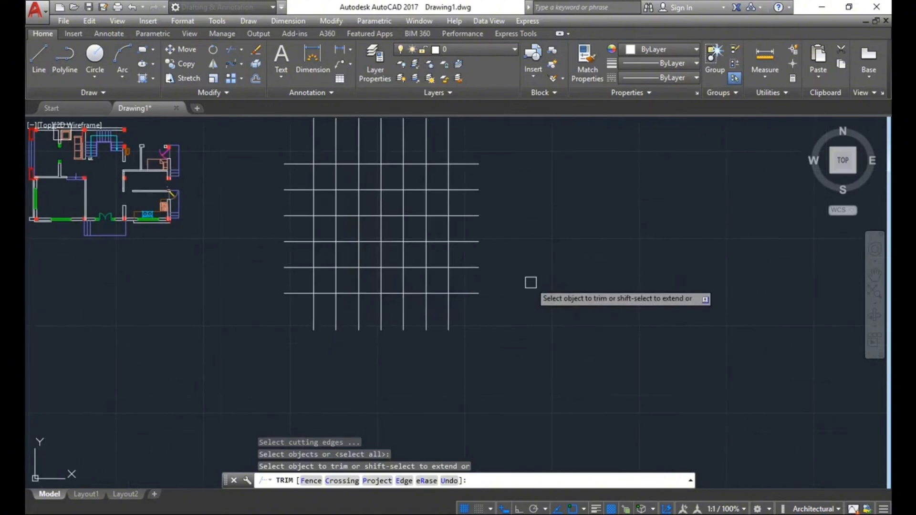
pyautogui.press('Escape')
pyautogui.press('Escape')
# Restart TRIM with all objects as cutting edges and cut the line ends above the grid's top edge.
pyautogui.write('r')
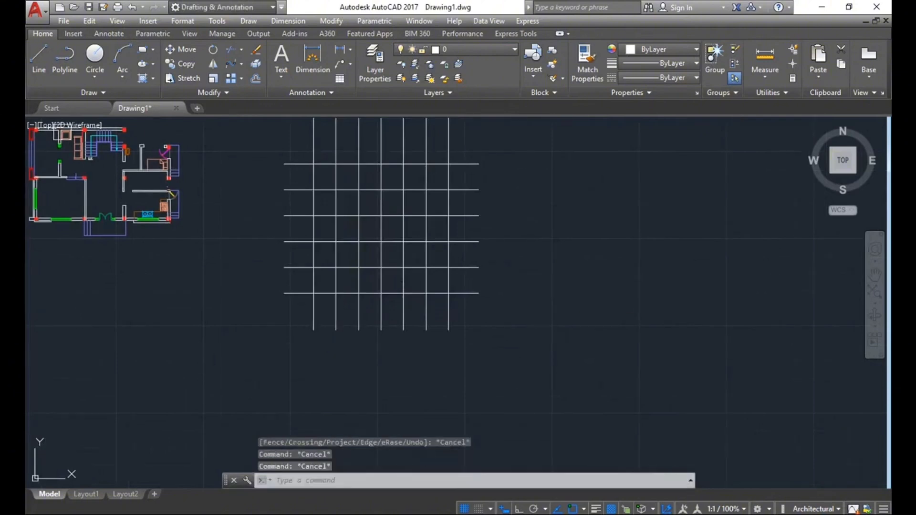
pyautogui.press('Return')
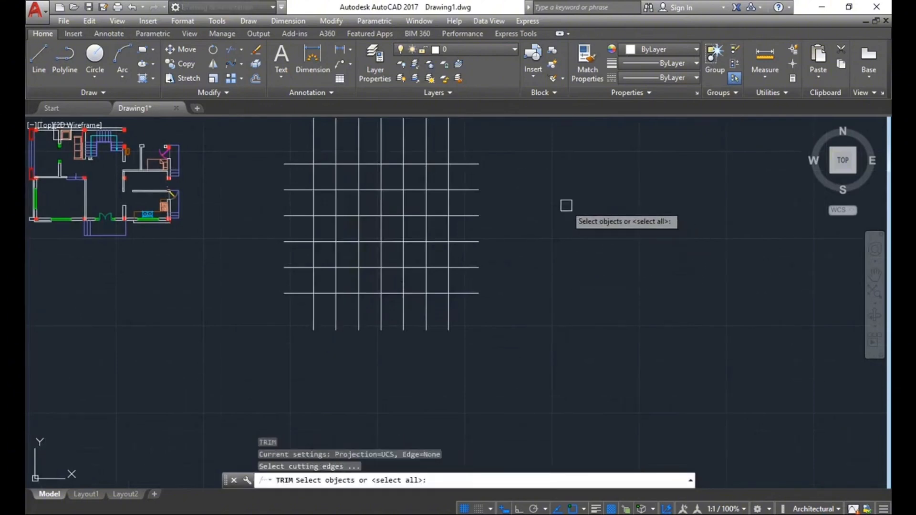
pyautogui.press('Return')
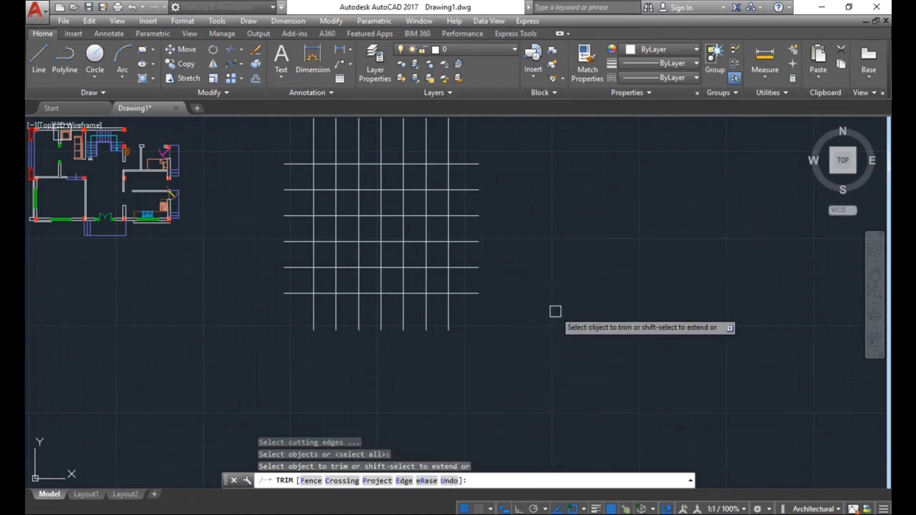
pyautogui.write('c')
pyautogui.press('Return')
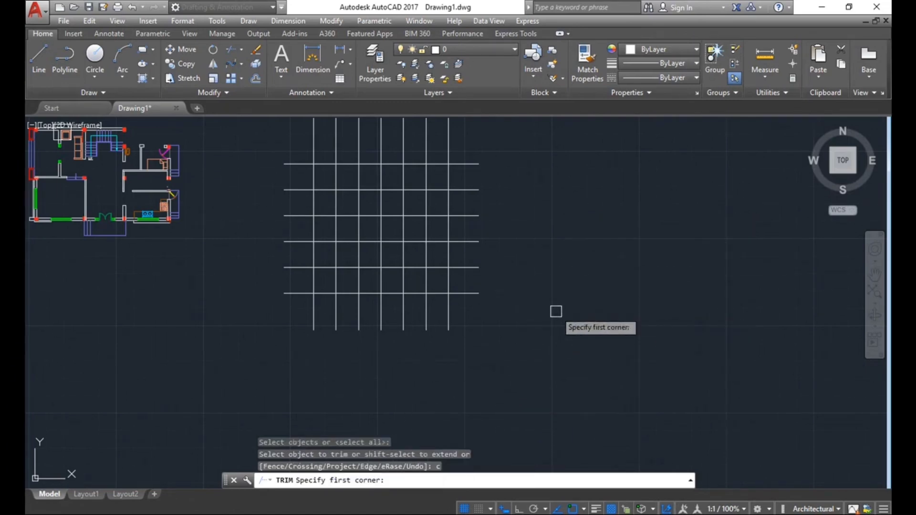
pyautogui.moveTo(547, 307); pyautogui.dragTo(550, 348, button='middle')
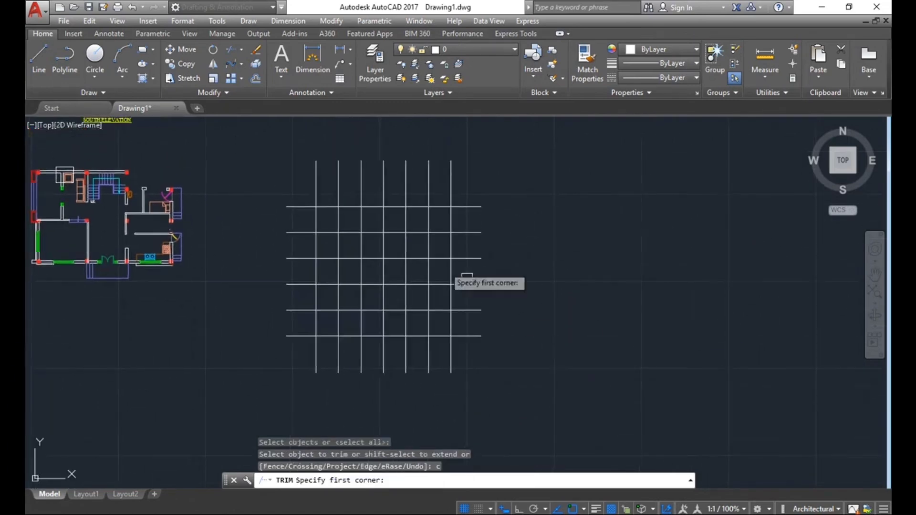
pyautogui.click(282, 161)
pyautogui.click(327, 134)
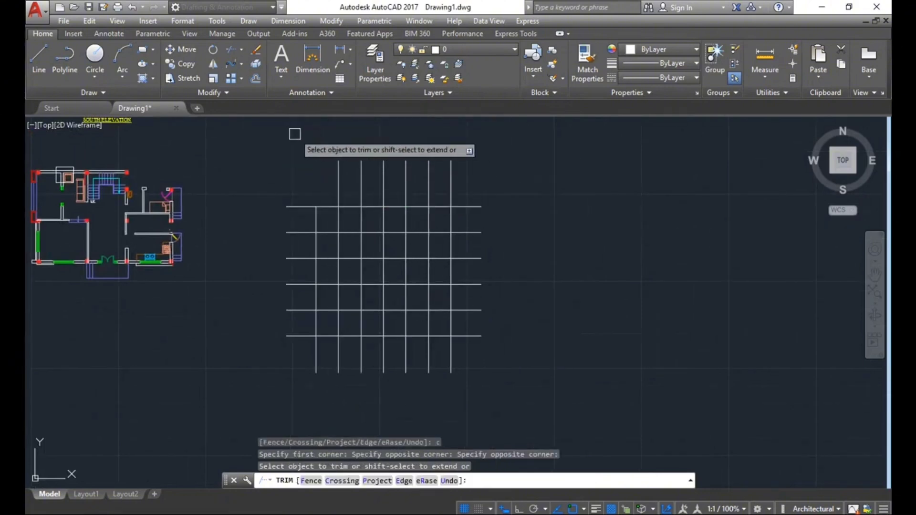
pyautogui.click(295, 134)
pyautogui.click(485, 199)
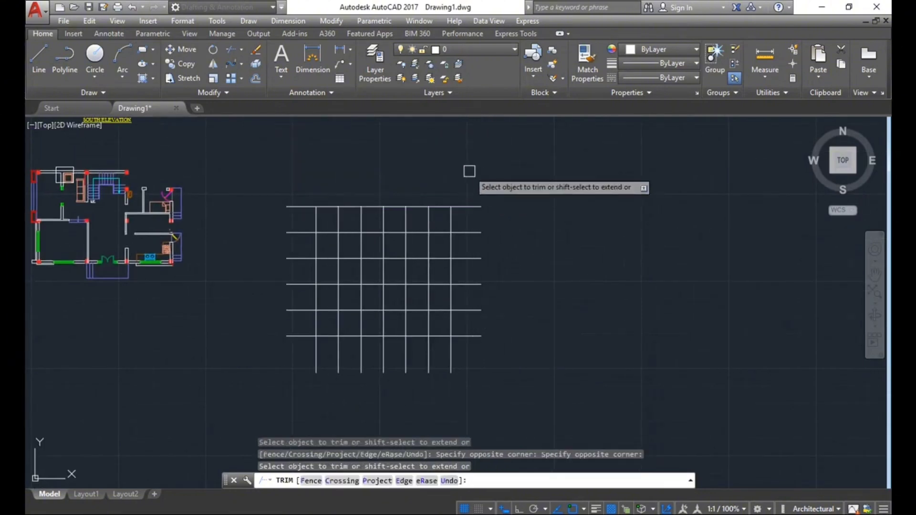
# Crossing-trim the line ends on the grid's right, bottom and left sides.
pyautogui.click(519, 362)
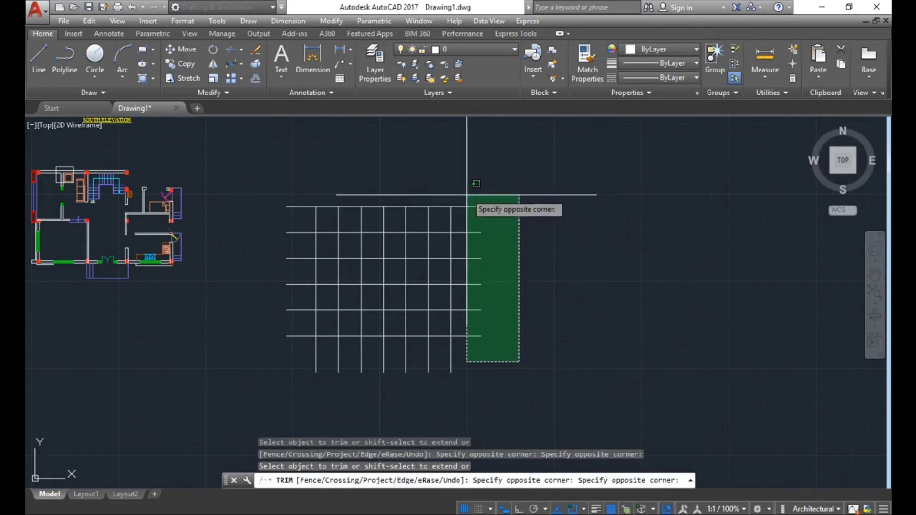
pyautogui.click(467, 192)
pyautogui.click(486, 378)
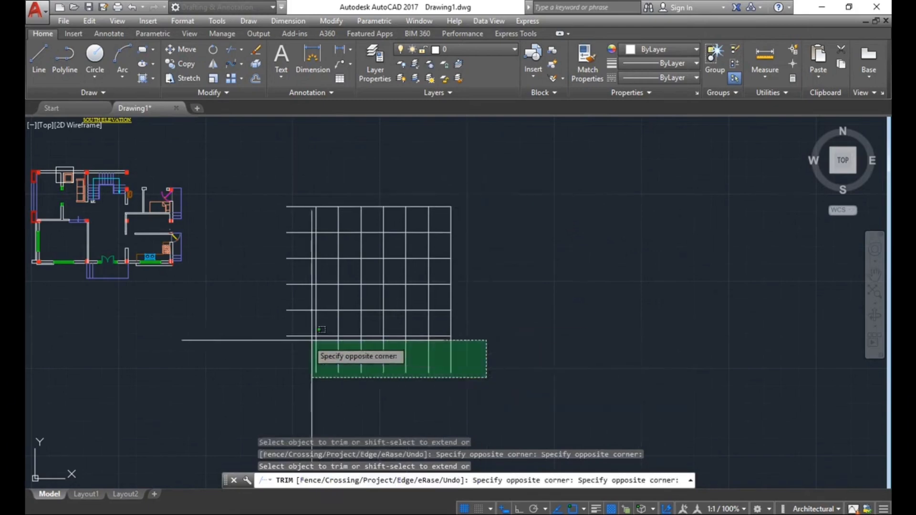
pyautogui.click(284, 360)
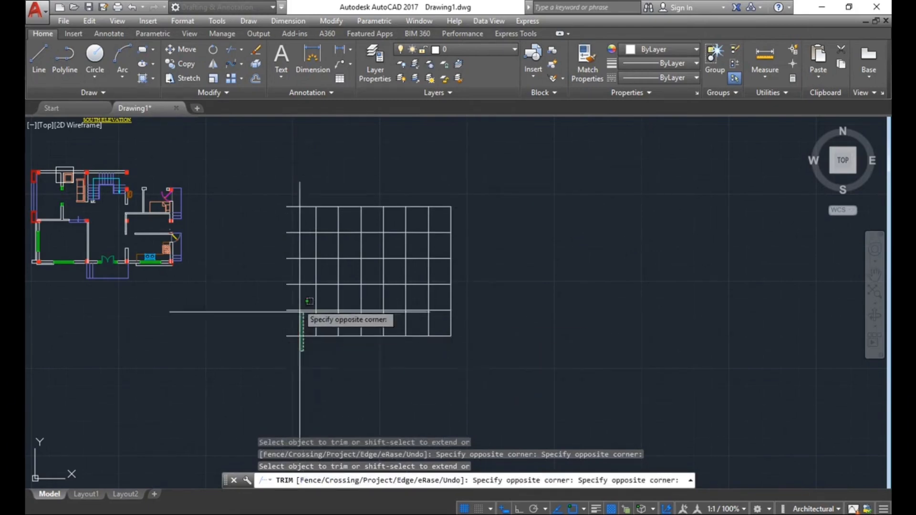
pyautogui.click(279, 189)
# Trim the grid's top-row, rightmost-column and bottom-row segments to clear the outer box.
pyautogui.scroll(3, 343, 225)
pyautogui.scroll(2, 372, 229)
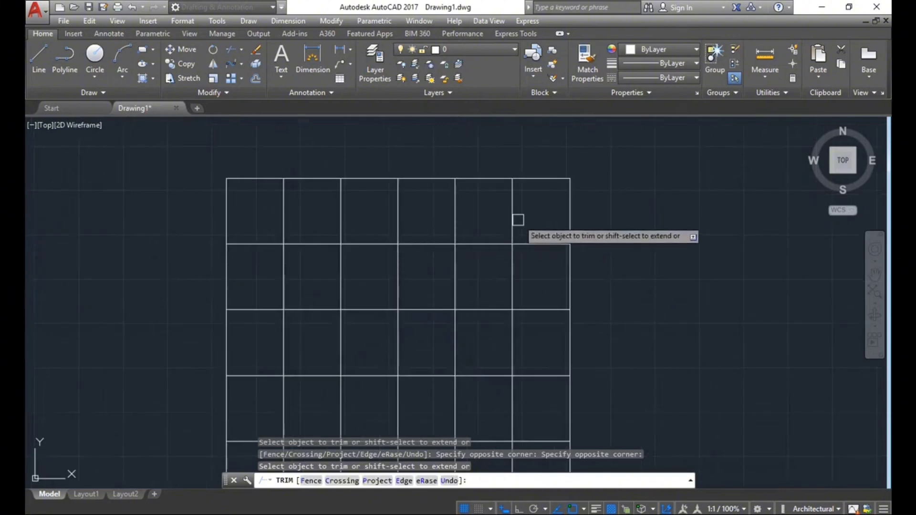
pyautogui.click(528, 216)
pyautogui.click(280, 203)
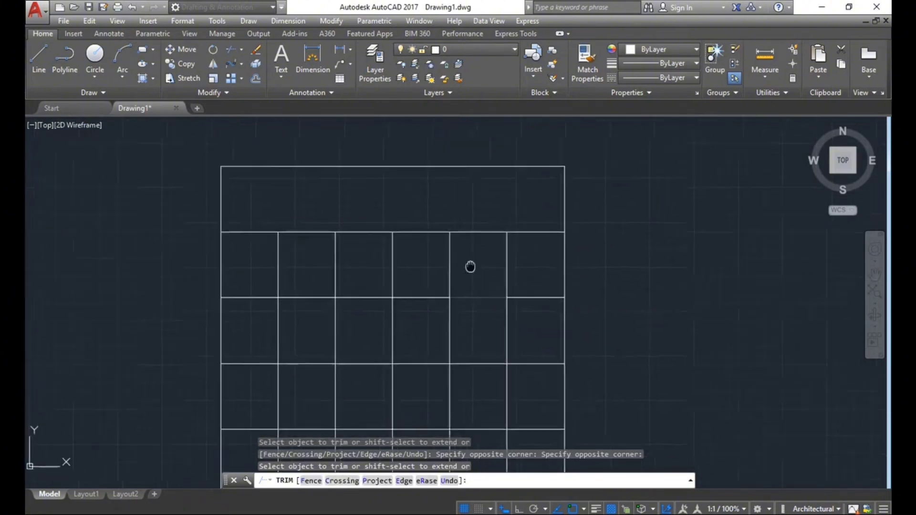
pyautogui.moveTo(528, 418); pyautogui.dragTo(458, 308, button='middle')
pyautogui.click(477, 359)
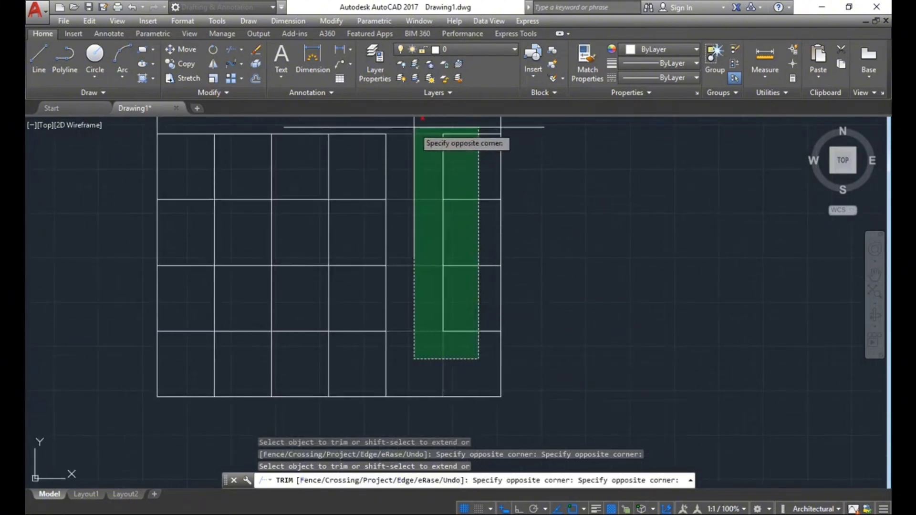
pyautogui.scroll(-2, 441, 174)
pyautogui.click(440, 173)
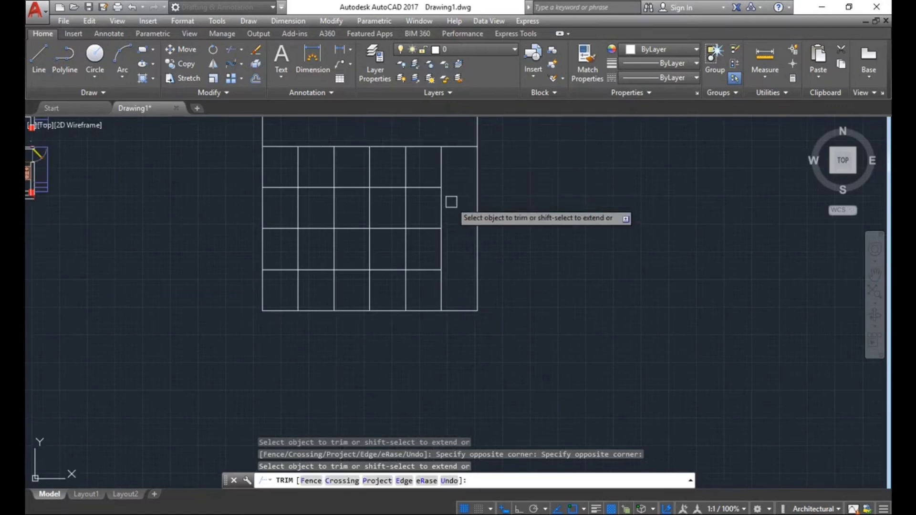
pyautogui.click(456, 298)
pyautogui.click(317, 286)
# Trim the left column and the leftover upper-right segment, then end TRIM.
pyautogui.click(283, 265)
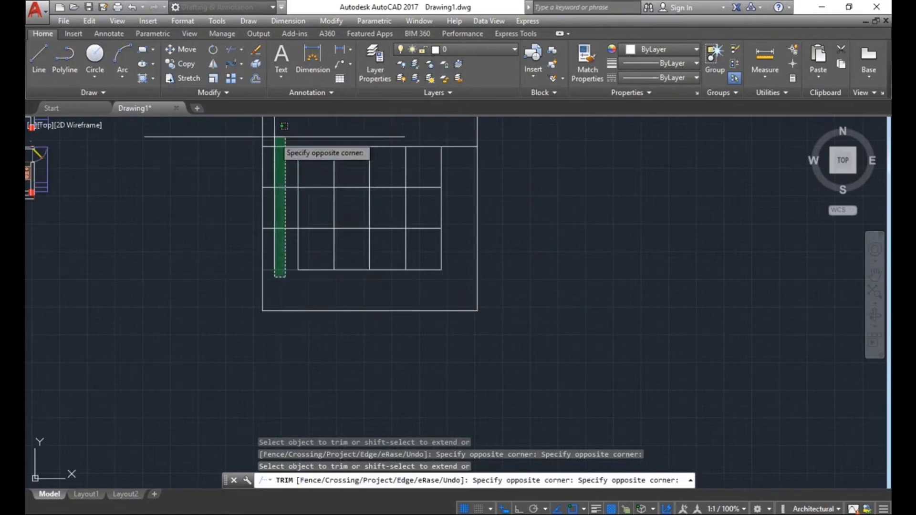
pyautogui.click(274, 129)
pyautogui.scroll(4, 415, 167)
pyautogui.click(402, 265)
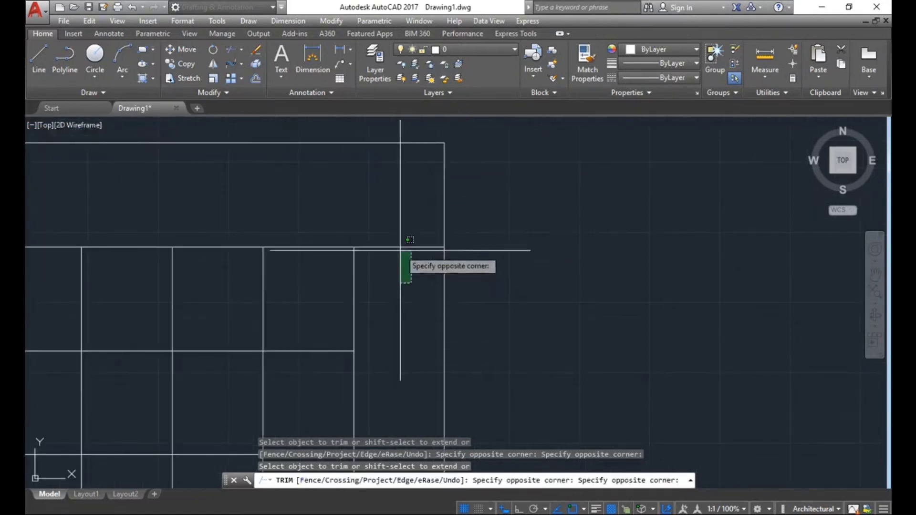
pyautogui.click(389, 210)
pyautogui.scroll(-5, 482, 272)
pyautogui.press('Escape')
pyautogui.press('Escape')
# Centre the flange drawing and start TRIM using all objects as cutting edges.
pyautogui.moveTo(324, 207)
pyautogui.mouseDown(button='middle')
pyautogui.moveTo(376, 184)
pyautogui.moveTo(493, 289)
pyautogui.moveTo(615, 316)
pyautogui.mouseUp(button='middle')
pyautogui.scroll(5, 227, 205)
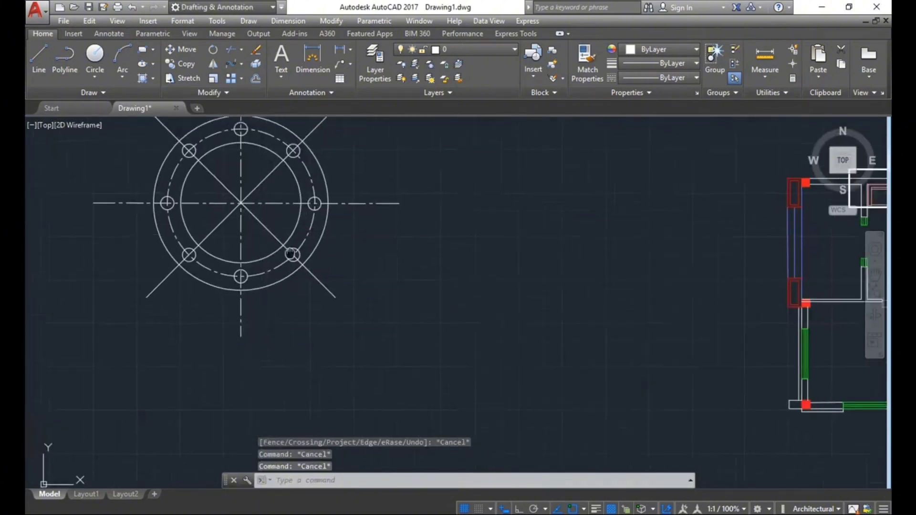
pyautogui.moveTo(230, 190); pyautogui.dragTo(312, 278, button='middle')
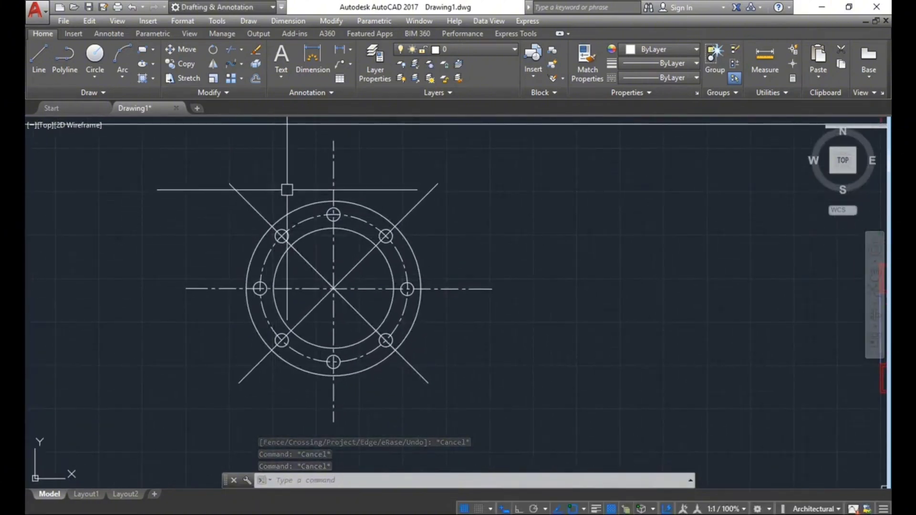
pyautogui.moveTo(286, 188); pyautogui.dragTo(302, 200, button='middle')
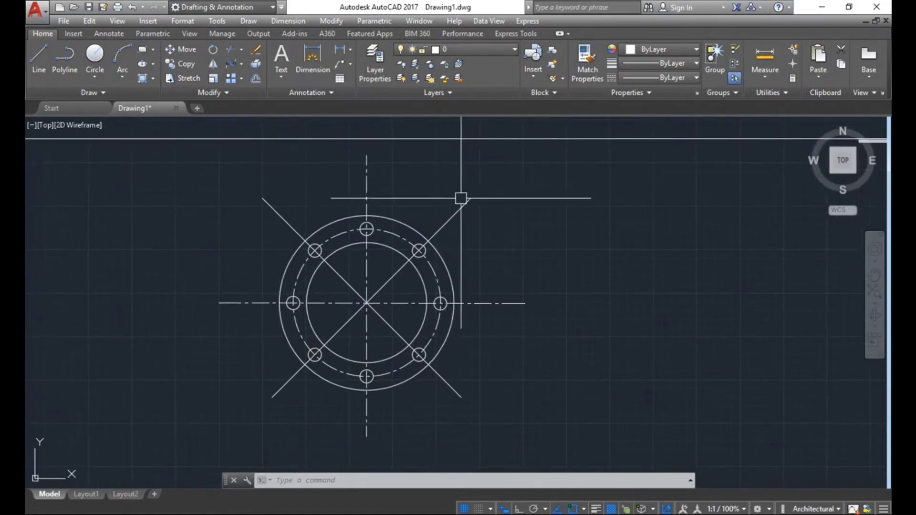
pyautogui.scroll(-2, 510, 238)
pyautogui.write('tr')
pyautogui.press('Return')
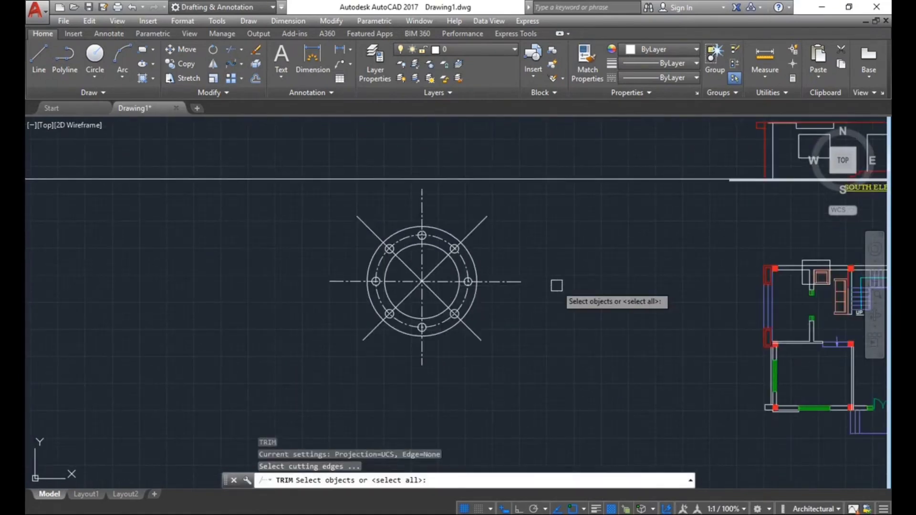
pyautogui.press('Return')
# Trim the eight centre and diagonal lines beyond the circle one by one, then undo it.
pyautogui.click(479, 223)
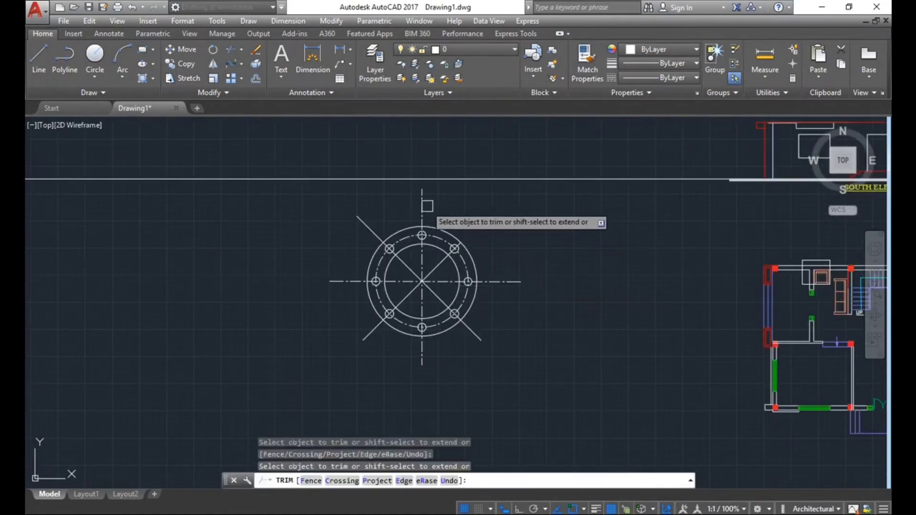
pyautogui.click(421, 202)
pyautogui.click(365, 224)
pyautogui.click(342, 281)
pyautogui.click(368, 334)
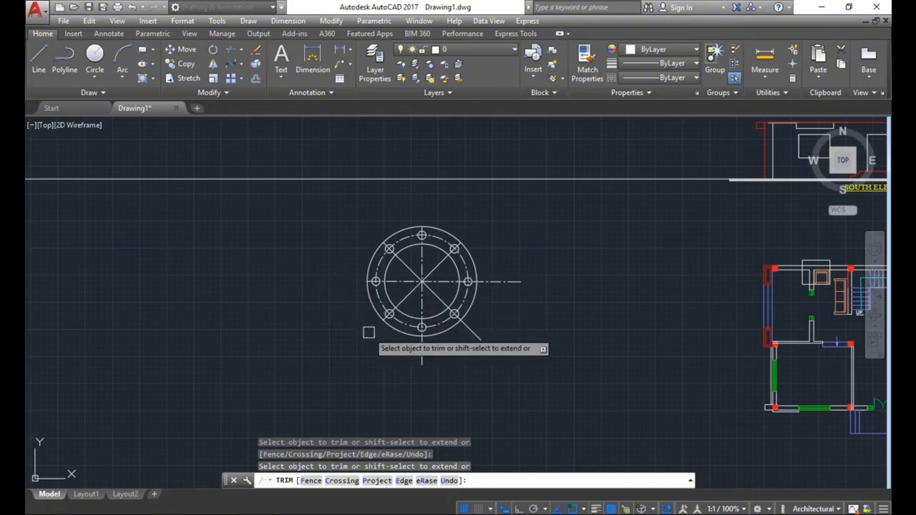
pyautogui.click(422, 360)
pyautogui.click(470, 331)
pyautogui.click(500, 282)
pyautogui.press('Escape')
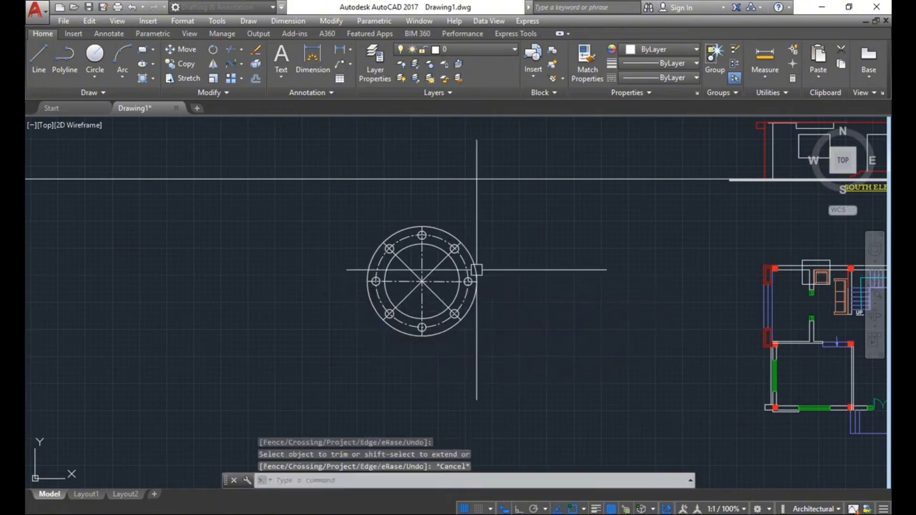
pyautogui.hotkey('ctrl', 'z')
# Recentre the flange and restart TR with all edges, choosing the Fence option.
pyautogui.moveTo(498, 267); pyautogui.dragTo(503, 256, button='middle')
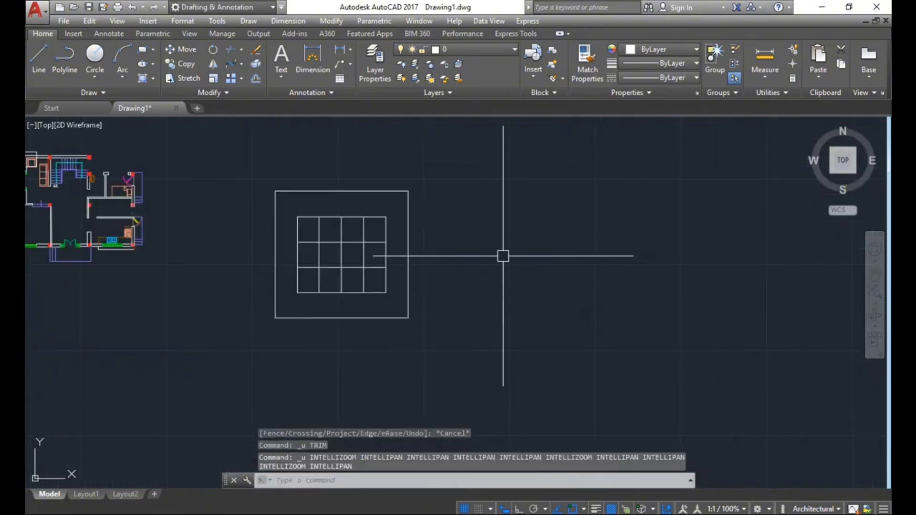
pyautogui.scroll(-3, 503, 256)
pyautogui.scroll(5, 256, 219)
pyautogui.moveTo(364, 272); pyautogui.dragTo(461, 282, button='middle')
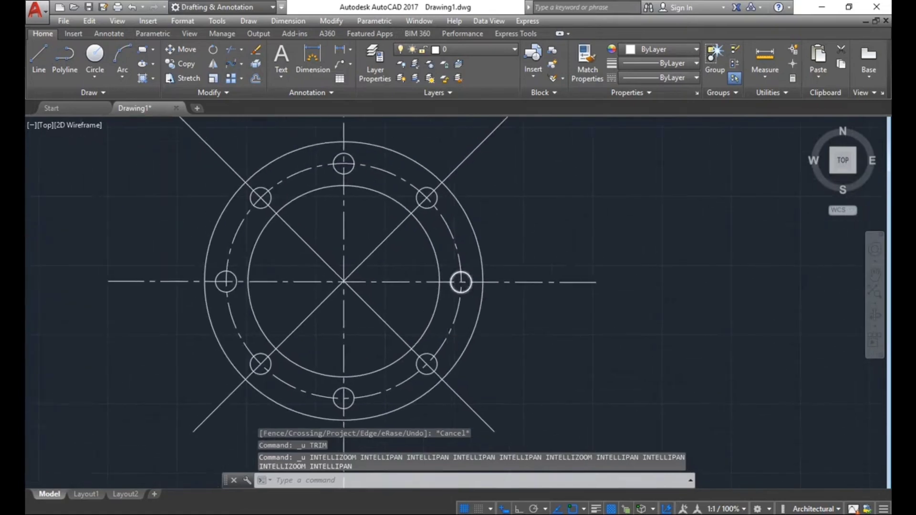
pyautogui.scroll(-2, 460, 282)
pyautogui.scroll(-2, 494, 313)
pyautogui.write('tr')
pyautogui.press('Return')
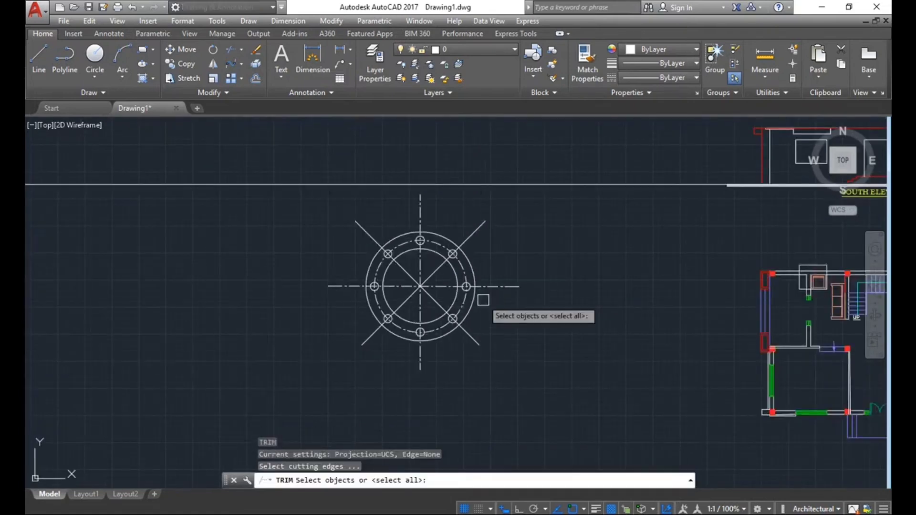
pyautogui.press('Return')
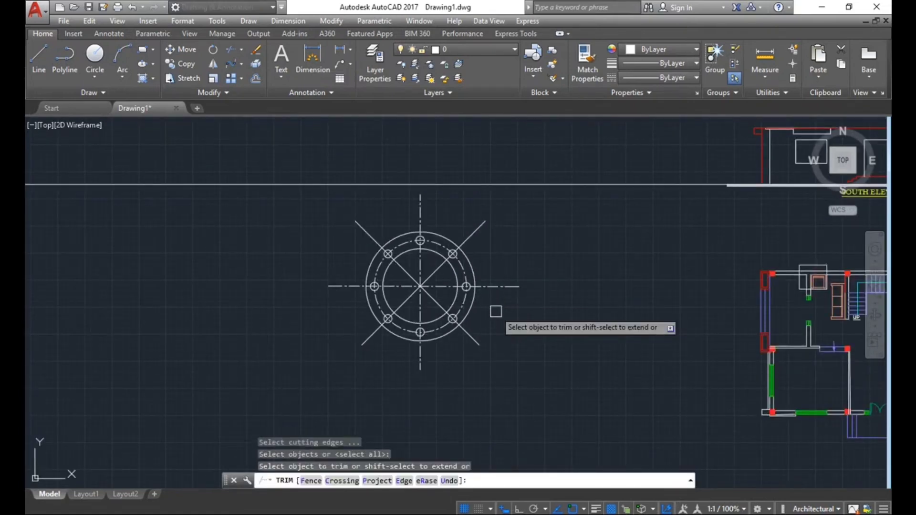
pyautogui.write('f')
pyautogui.press('Return')
# Draw a six-point fence around the flange, trimming the crossed centre lines back to the outer circle.
pyautogui.click(346, 304)
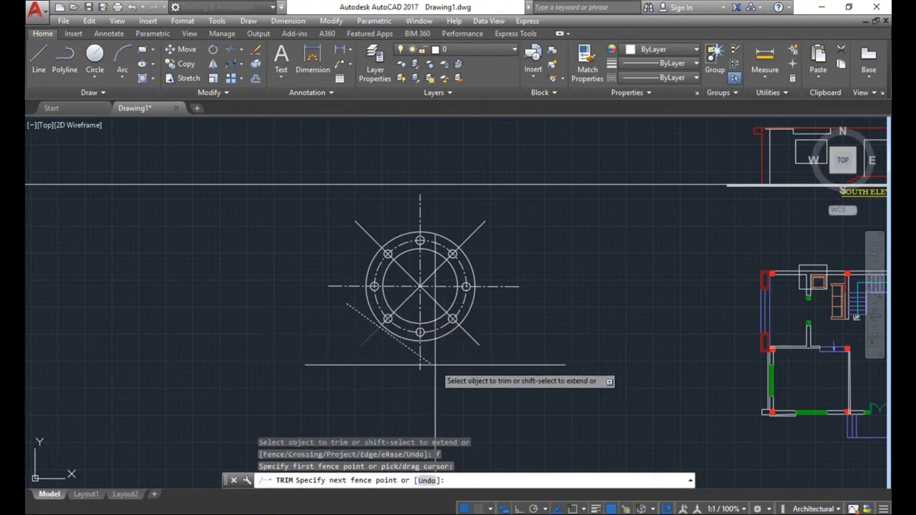
pyautogui.click(425, 364)
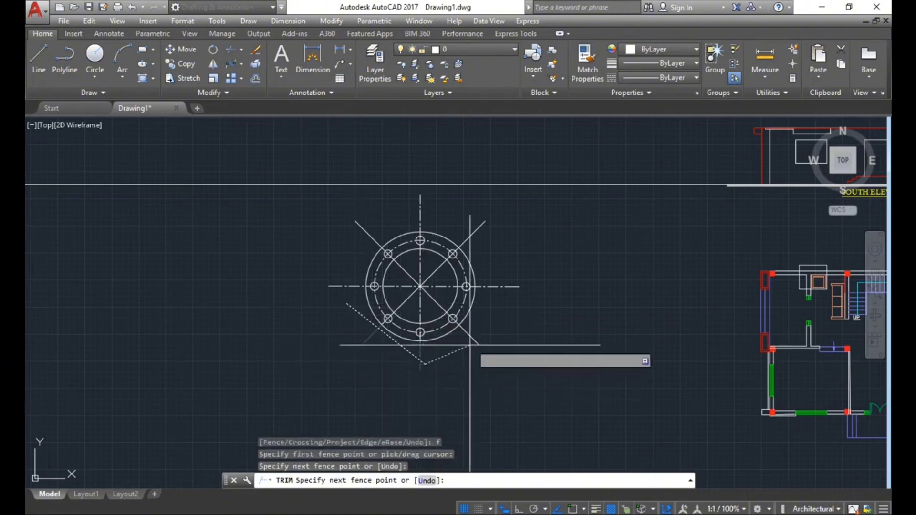
pyautogui.click(513, 286)
pyautogui.click(488, 250)
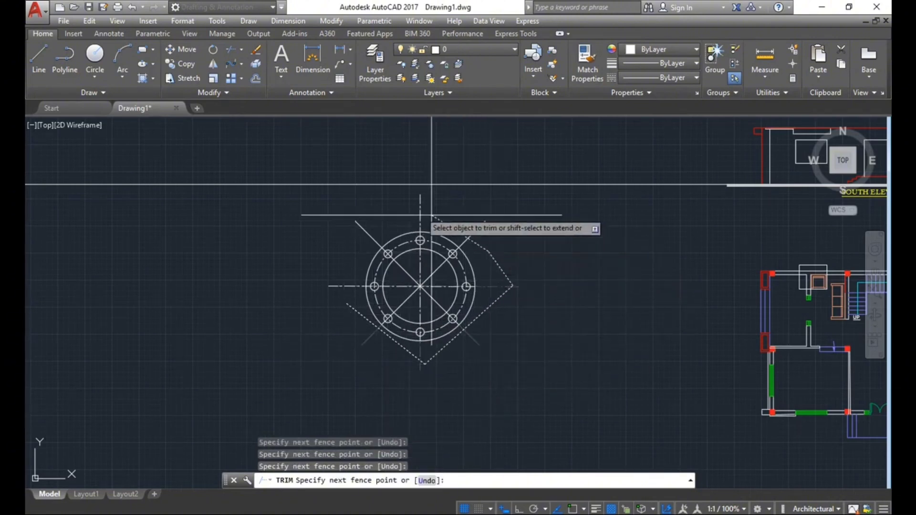
pyautogui.click(411, 211)
pyautogui.click(365, 228)
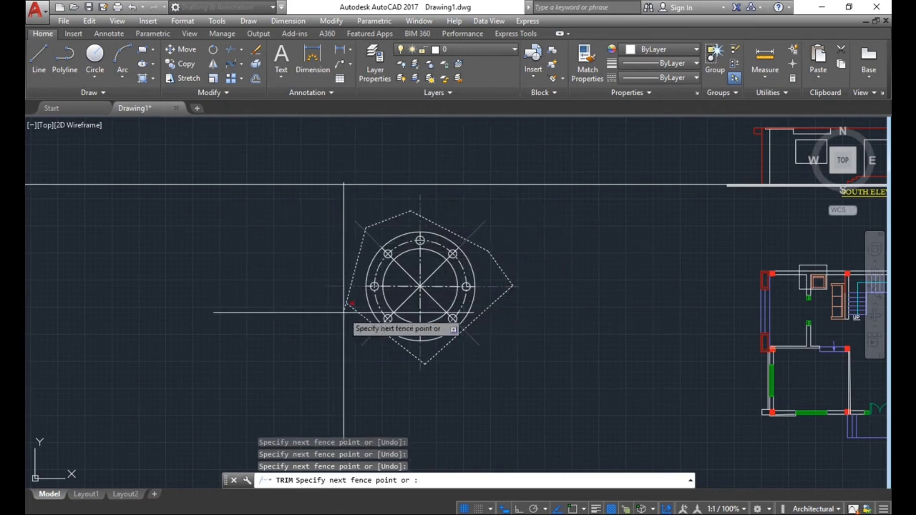
pyautogui.press('Return')
# Inspect the trimmed flange, end TRIM, and view the flange alongside the floor plan.
pyautogui.scroll(-4, 362, 267)
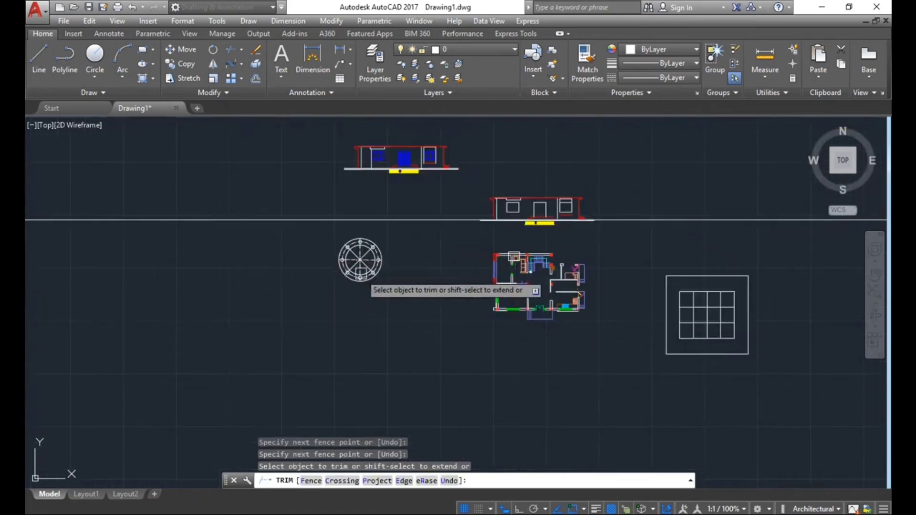
pyautogui.scroll(4, 367, 265)
pyautogui.moveTo(374, 259); pyautogui.dragTo(383, 264, button='middle')
pyautogui.scroll(2, 383, 264)
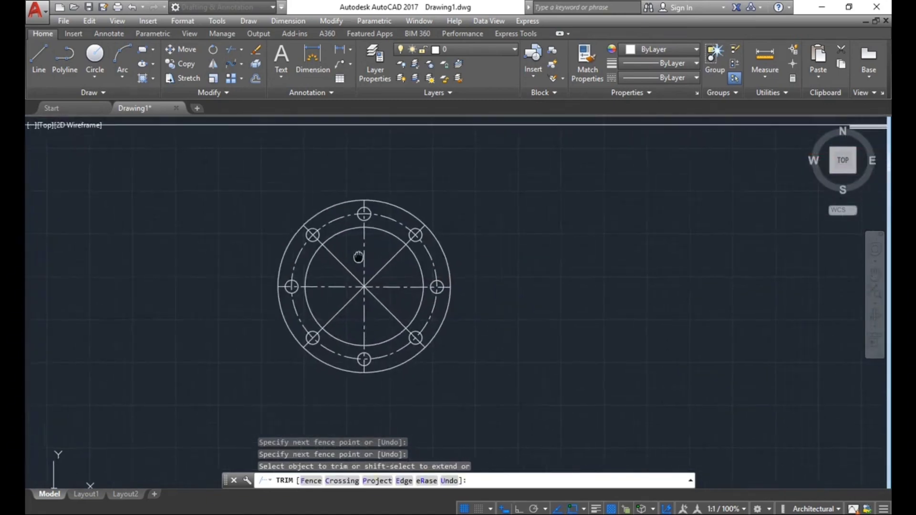
pyautogui.press('Escape')
pyautogui.press('Escape')
pyautogui.press('Escape')
pyautogui.scroll(-2, 478, 244)
pyautogui.moveTo(503, 367); pyautogui.dragTo(409, 316, button='middle')
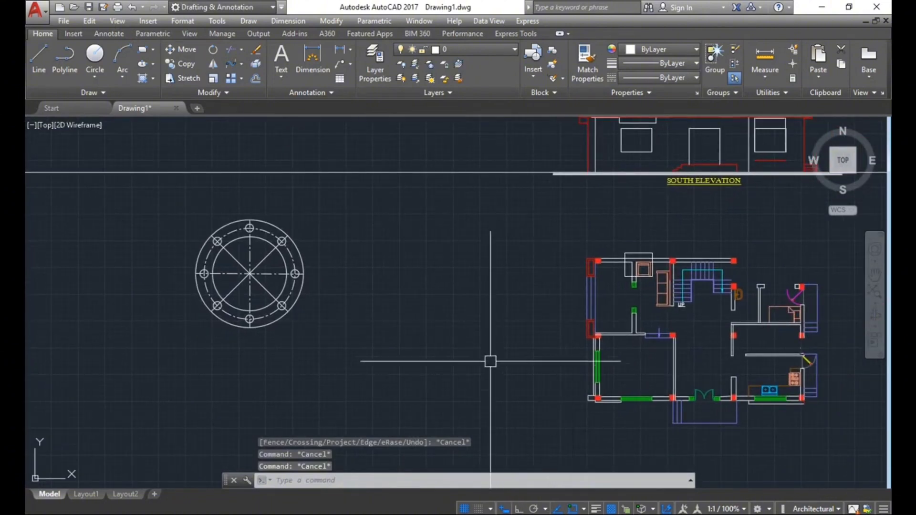
pyautogui.moveTo(490, 361); pyautogui.dragTo(445, 354, button='middle')
pyautogui.scroll(-2, 370, 272)
pyautogui.moveTo(481, 295); pyautogui.dragTo(457, 269, button='middle')
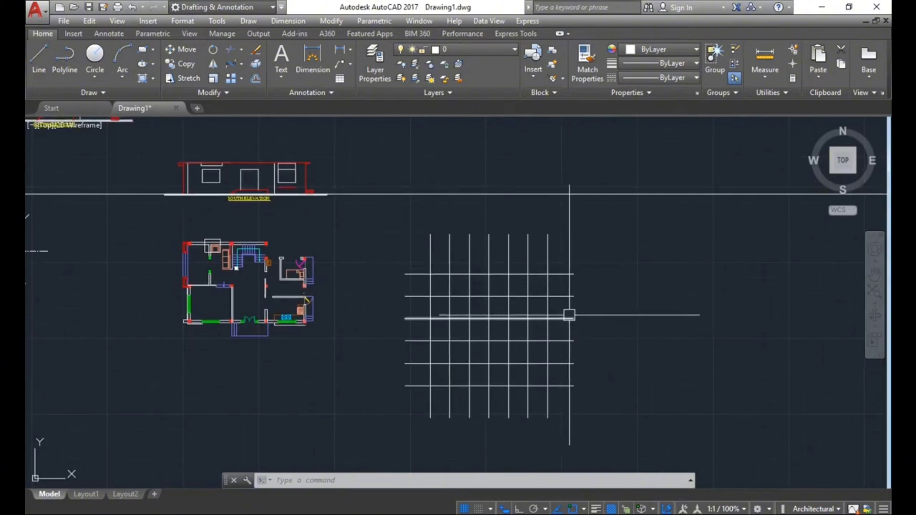
pyautogui.moveTo(587, 331); pyautogui.dragTo(546, 333, button='middle')
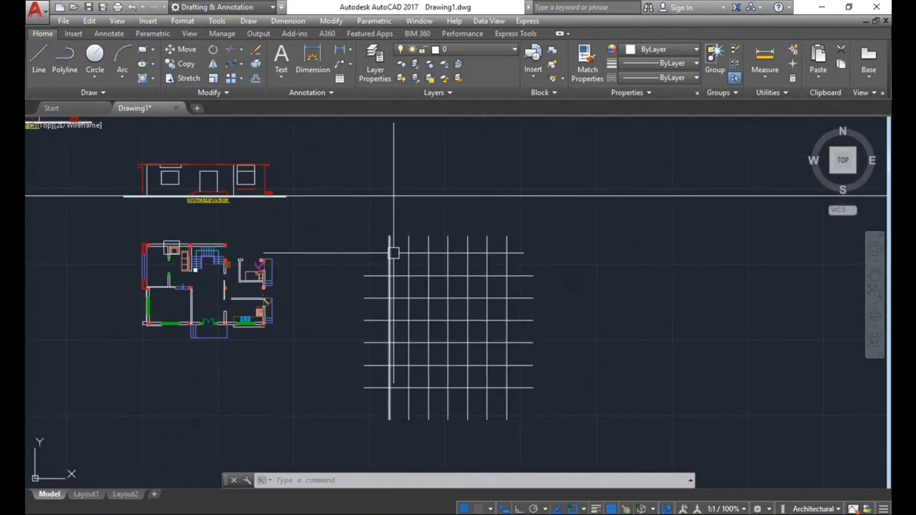
pyautogui.moveTo(378, 266); pyautogui.dragTo(374, 273, button='middle')
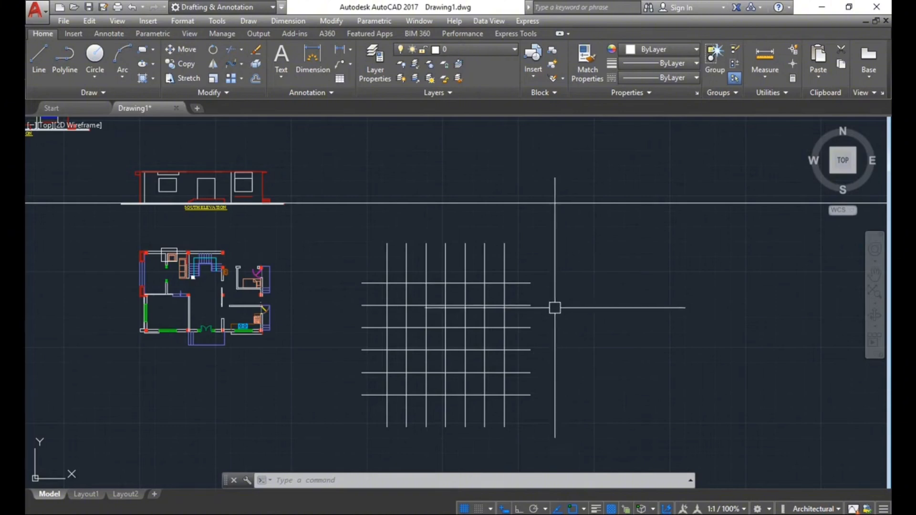
pyautogui.moveTo(554, 308); pyautogui.dragTo(356, 252, button='middle')
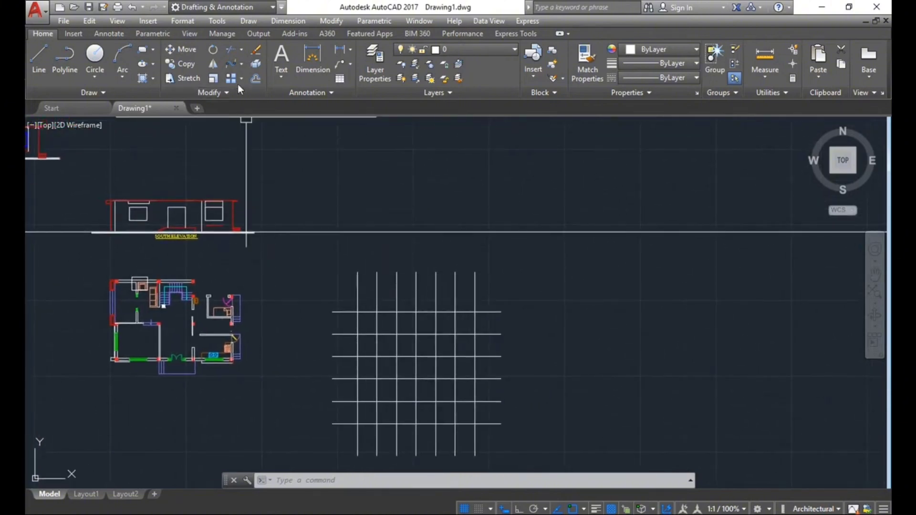
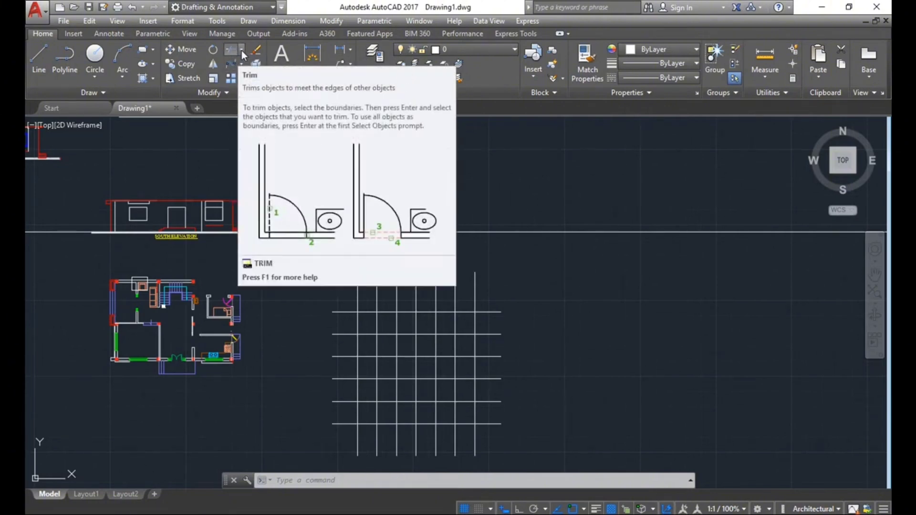
# Extend all seven vertical grid lines up to the long horizontal line, using every object as a boundary.
pyautogui.click(241, 51)
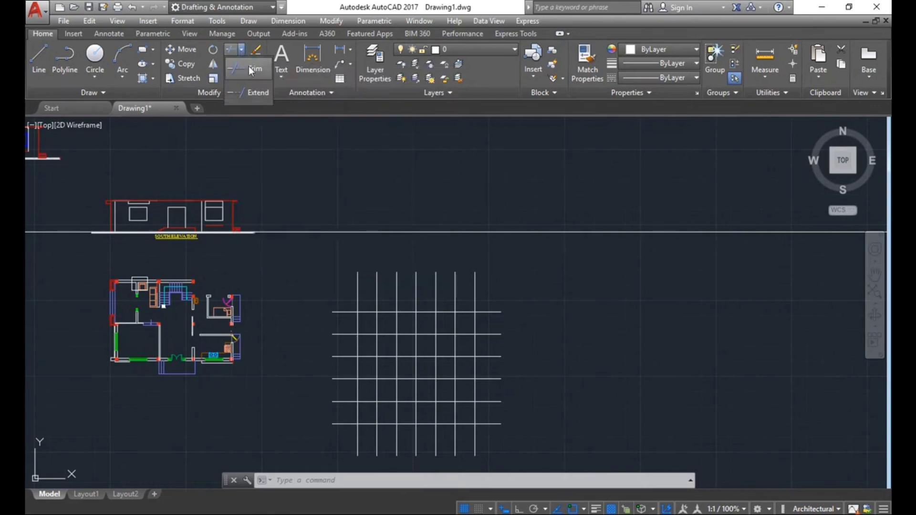
pyautogui.click(260, 93)
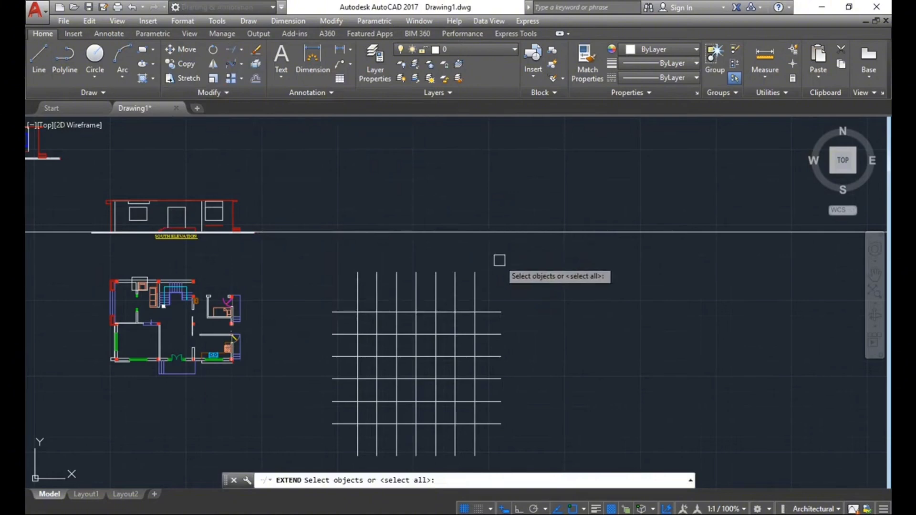
pyautogui.moveTo(500, 260); pyautogui.dragTo(464, 193, button='middle')
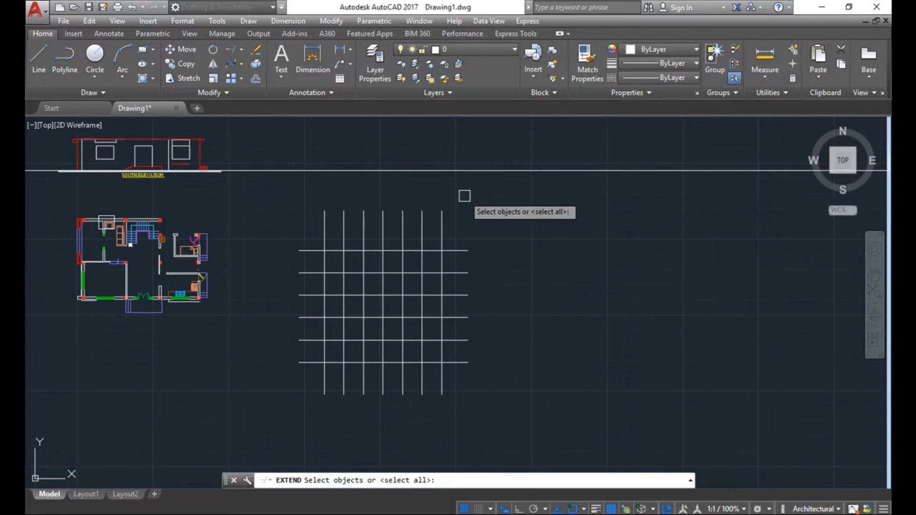
pyautogui.press('Return')
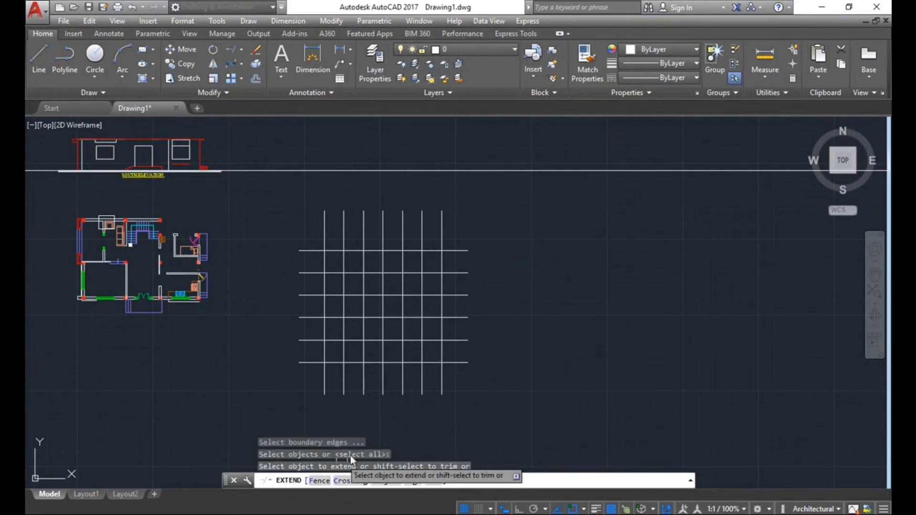
pyautogui.moveTo(468, 206); pyautogui.dragTo(467, 230, button='middle')
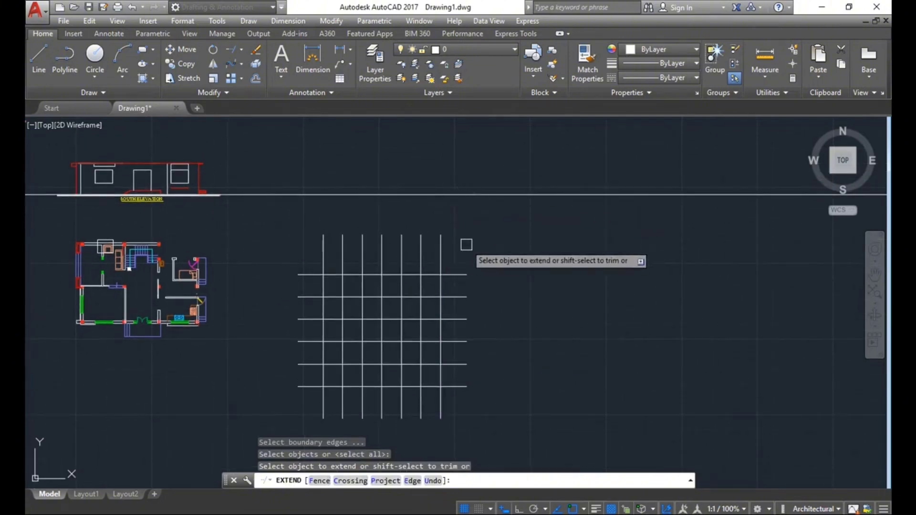
pyautogui.scroll(2, 455, 237)
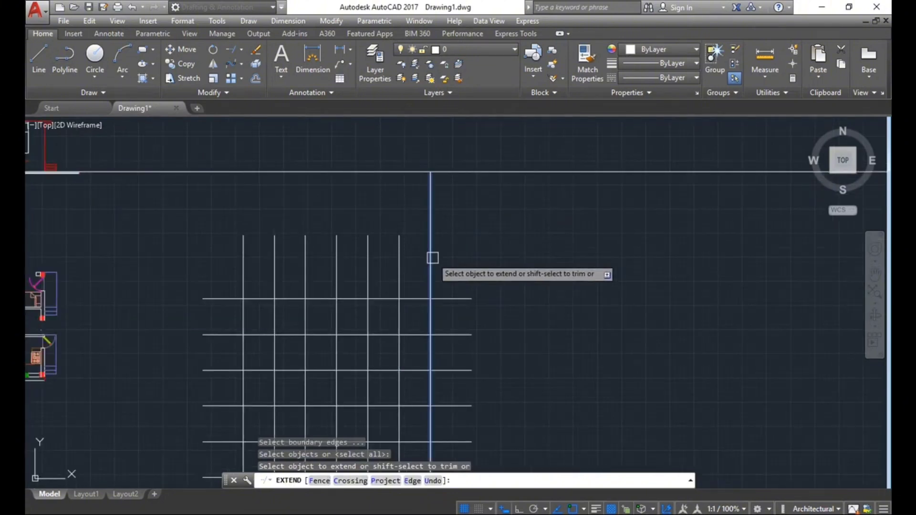
pyautogui.click(432, 258)
pyautogui.moveTo(482, 228); pyautogui.dragTo(495, 233, button='middle')
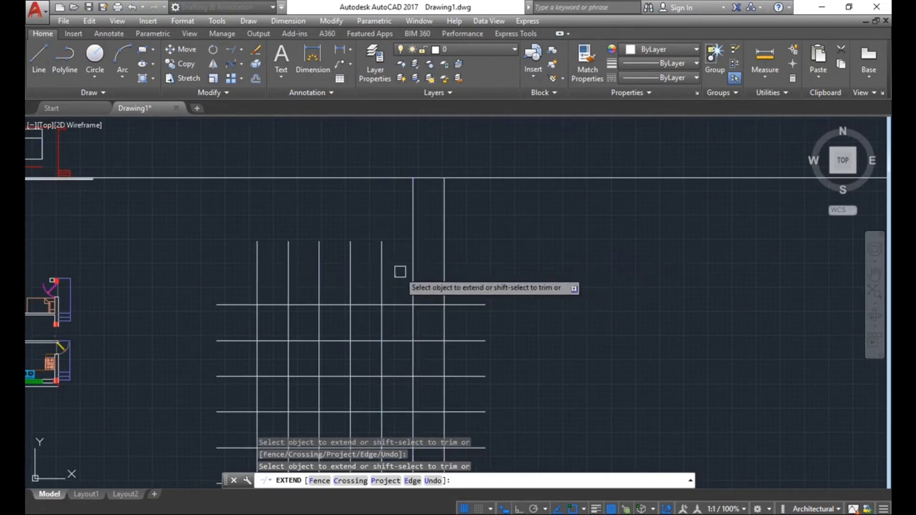
pyautogui.click(395, 266)
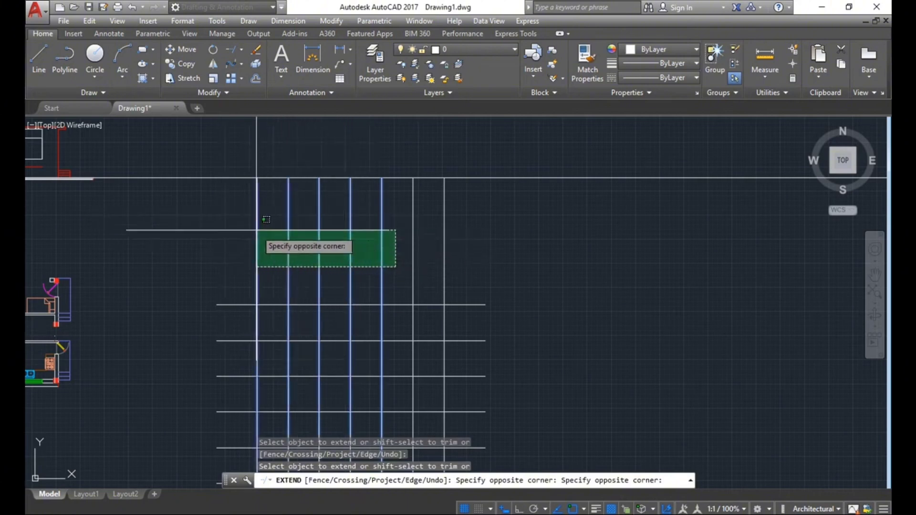
pyautogui.click(252, 221)
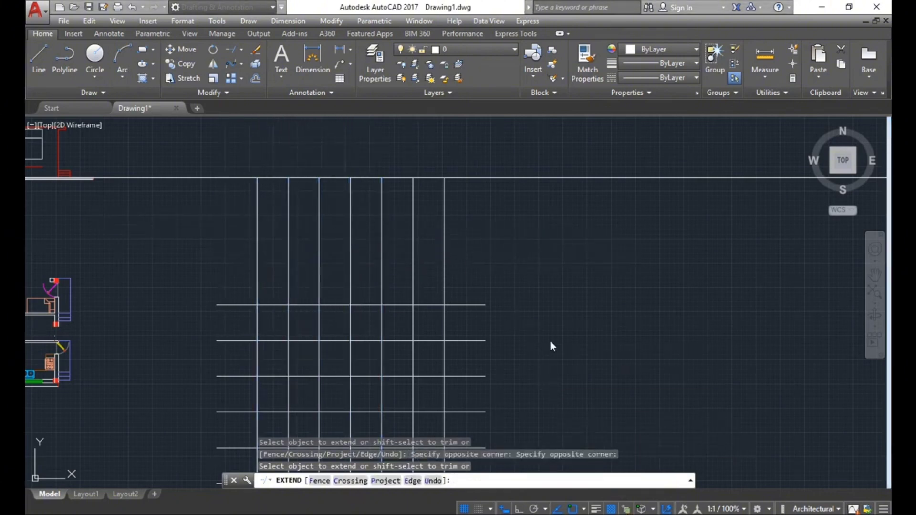
pyautogui.press('Escape')
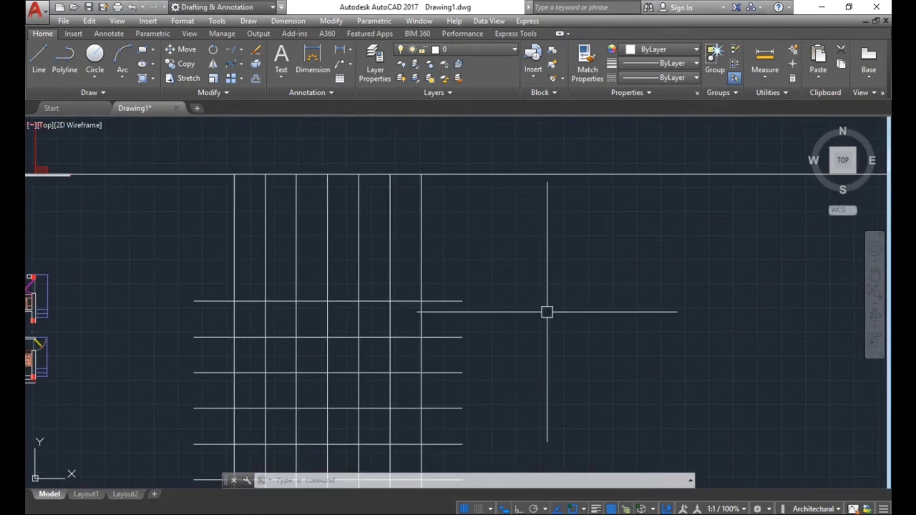
pyautogui.moveTo(546, 311); pyautogui.dragTo(547, 292, button='middle')
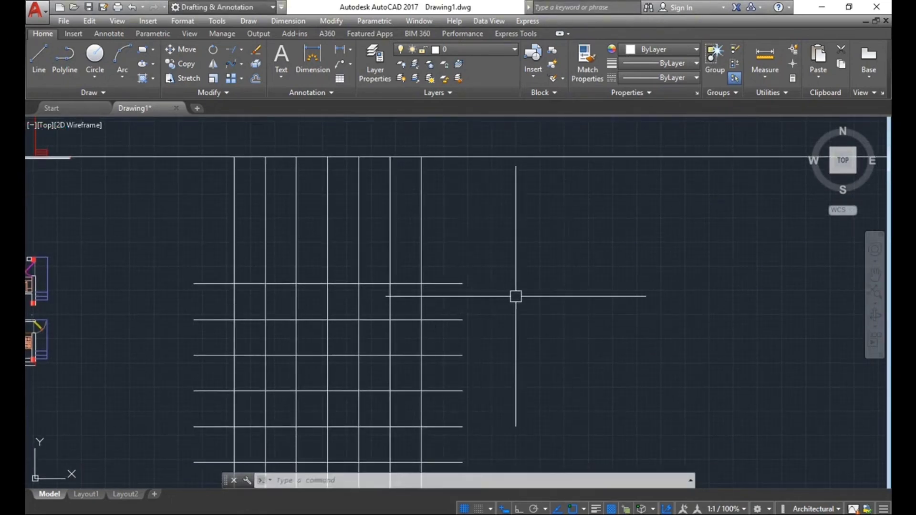
pyautogui.click(243, 53)
pyautogui.click(257, 97)
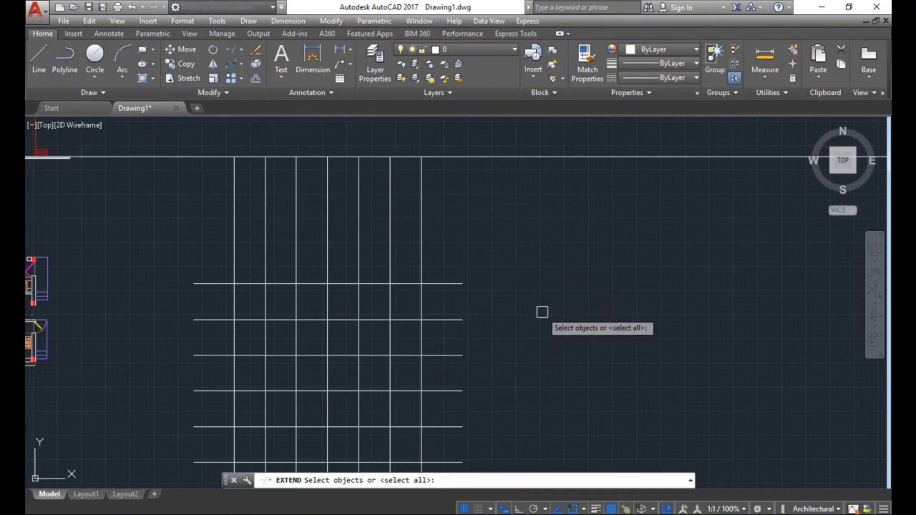
pyautogui.moveTo(544, 313); pyautogui.dragTo(533, 297, button='middle')
pyautogui.press('Return')
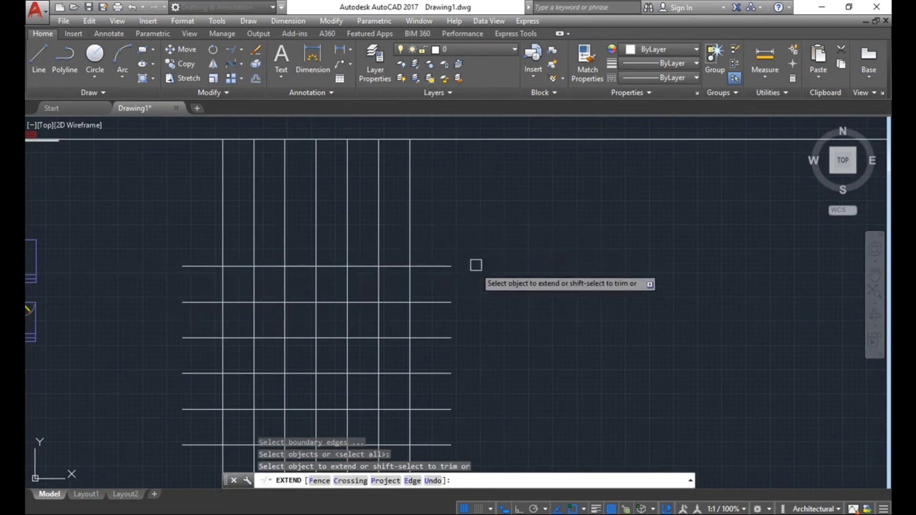
pyautogui.scroll(-1, 473, 364)
pyautogui.scroll(1, 518, 324)
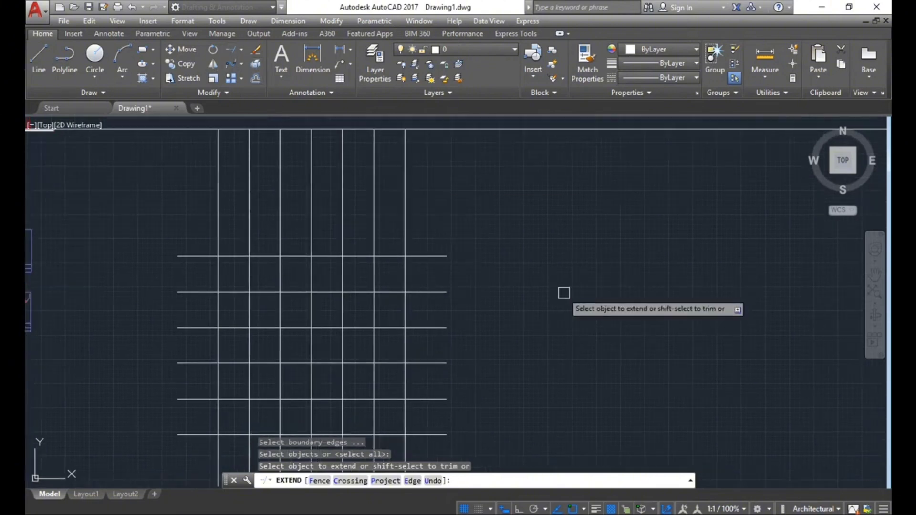
pyautogui.press('Escape')
pyautogui.press('Escape')
pyautogui.press('Escape')
pyautogui.moveTo(465, 378); pyautogui.dragTo(477, 352, button='middle')
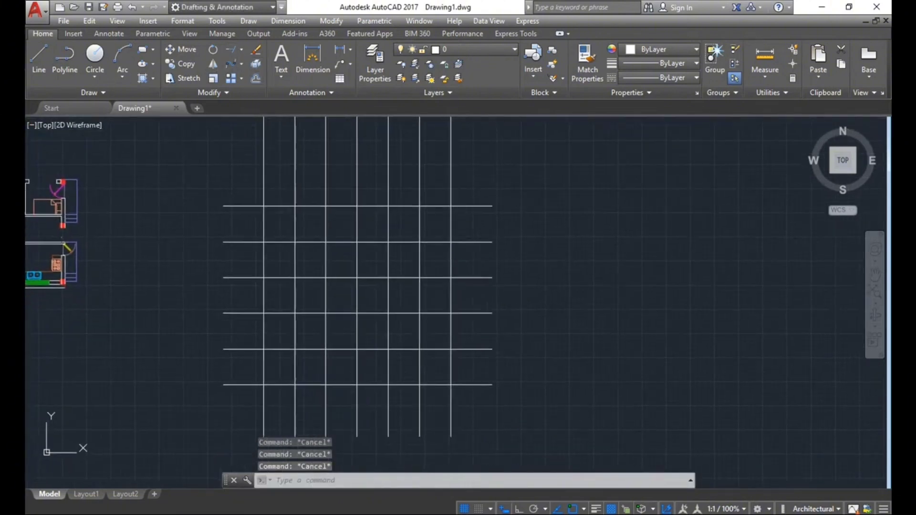
pyautogui.moveTo(478, 429); pyautogui.dragTo(476, 403, button='middle')
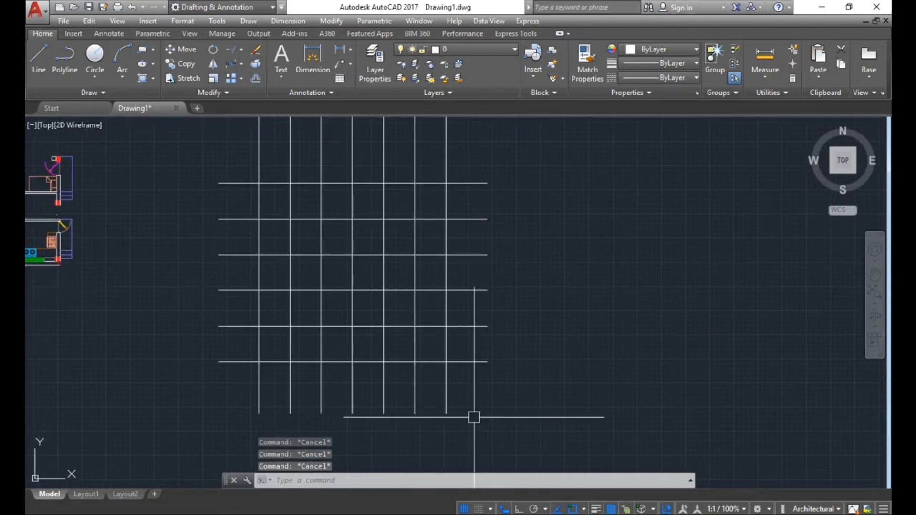
pyautogui.write('ex')
pyautogui.press('Return')
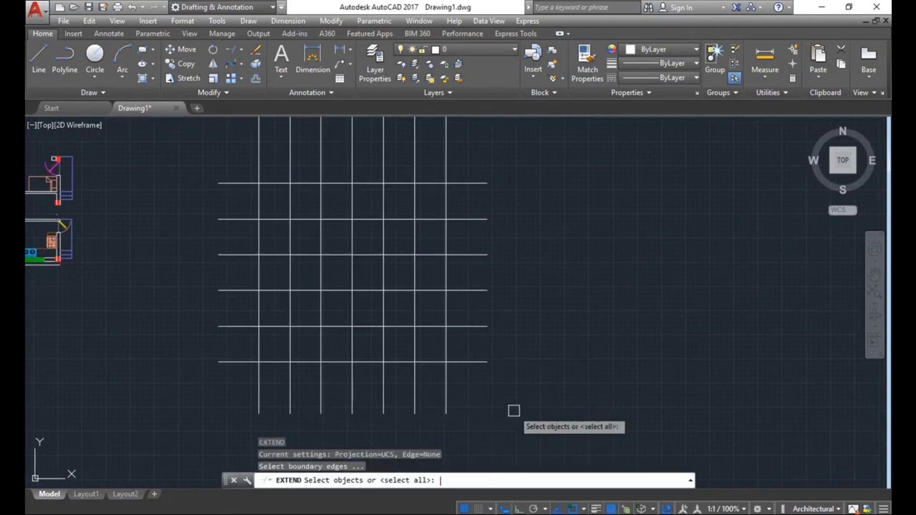
pyautogui.press('Return')
pyautogui.moveTo(531, 367); pyautogui.dragTo(523, 405, button='middle')
pyautogui.scroll(-2, 548, 370)
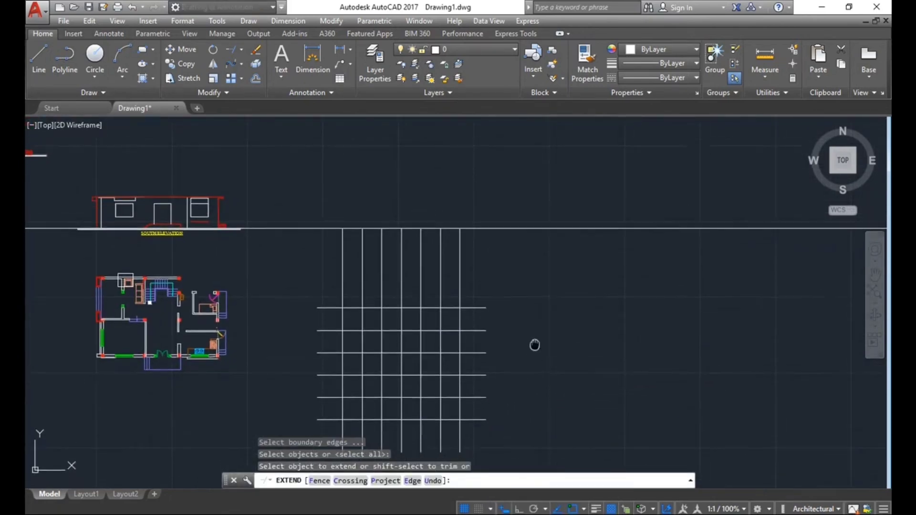
pyautogui.moveTo(534, 343); pyautogui.dragTo(392, 162, button='middle')
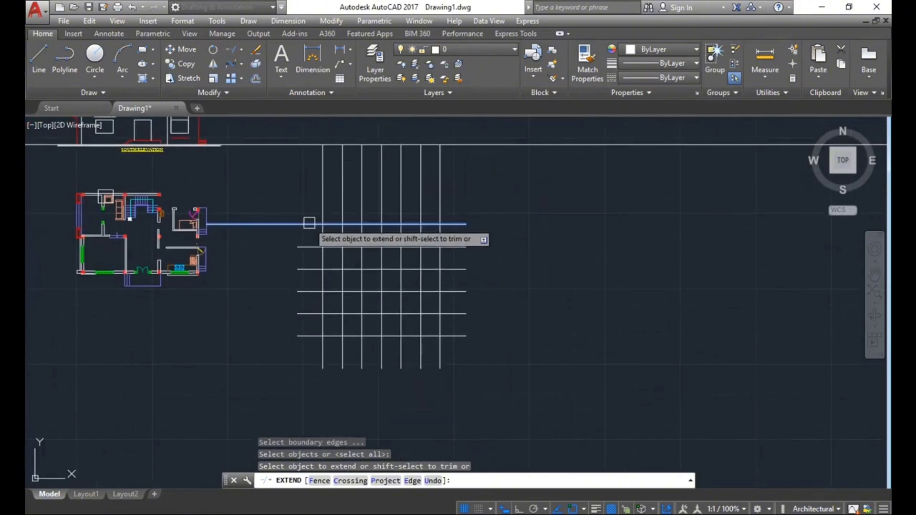
pyautogui.press('Escape')
pyautogui.scroll(2, 476, 281)
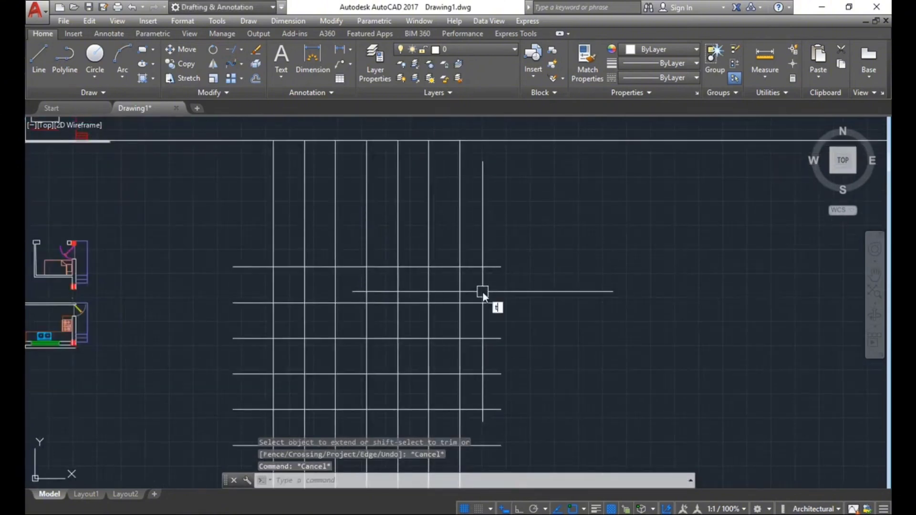
# Trim the vertical segments above the grid and between the top three rows.
pyautogui.write('tr')
pyautogui.press('Return')
pyautogui.press('Return')
pyautogui.click(483, 216)
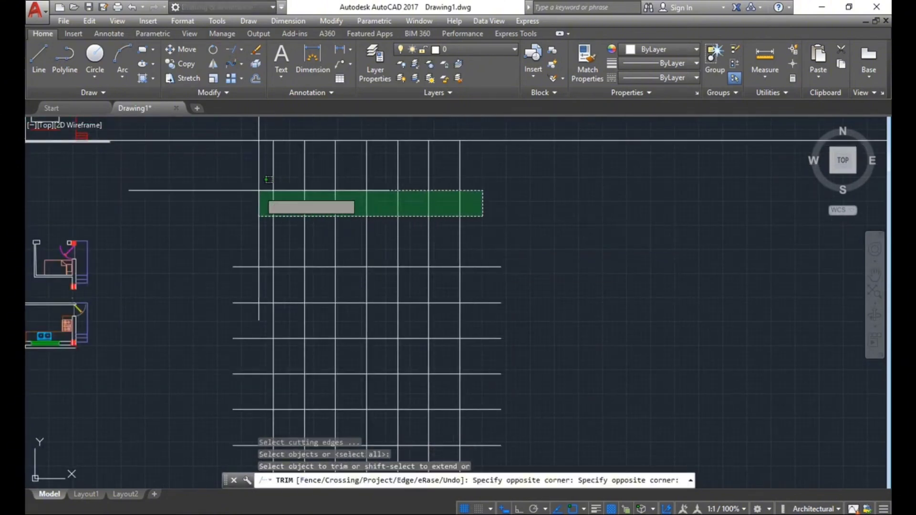
pyautogui.click(259, 190)
pyautogui.click(468, 285)
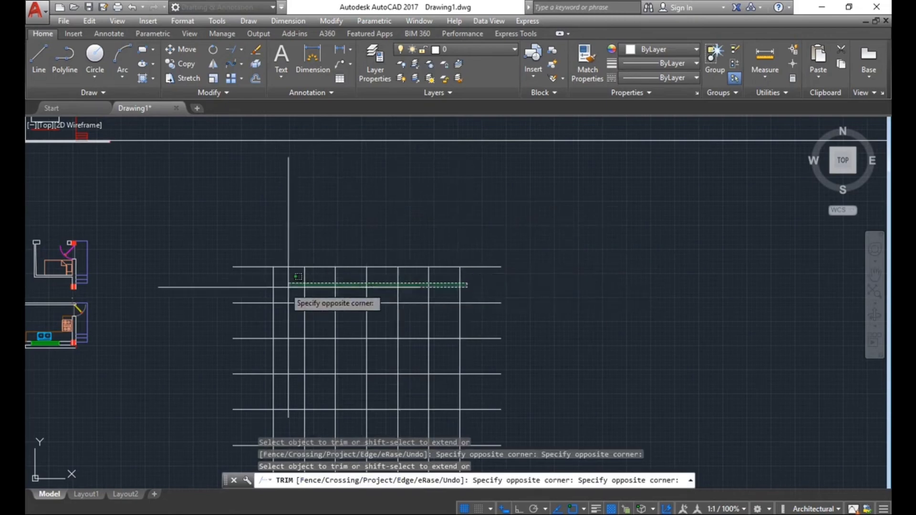
pyautogui.click(288, 286)
pyautogui.click(481, 316)
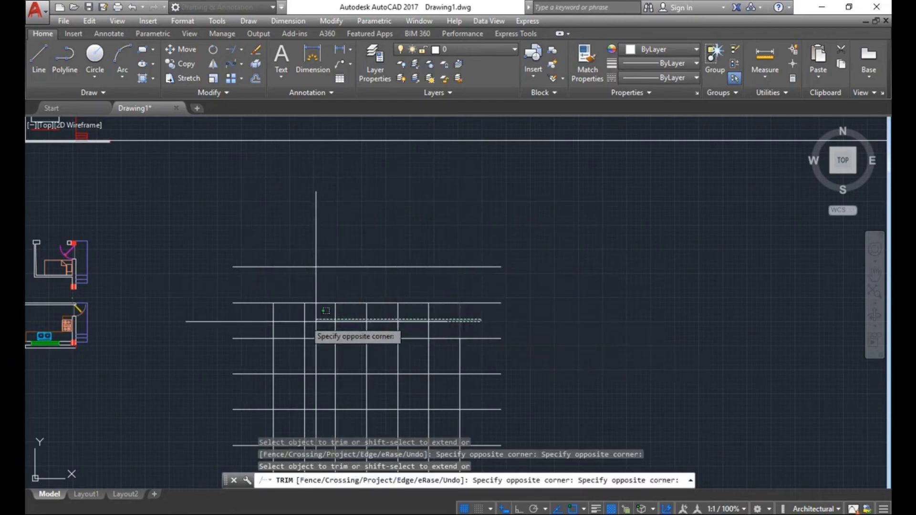
pyautogui.click(272, 304)
pyautogui.press('Escape')
pyautogui.press('Escape')
pyautogui.press('Escape')
pyautogui.press('Escape')
# Extend the leftmost vertical grid line up to the top horizontal line.
pyautogui.moveTo(477, 300); pyautogui.dragTo(449, 269, button='middle')
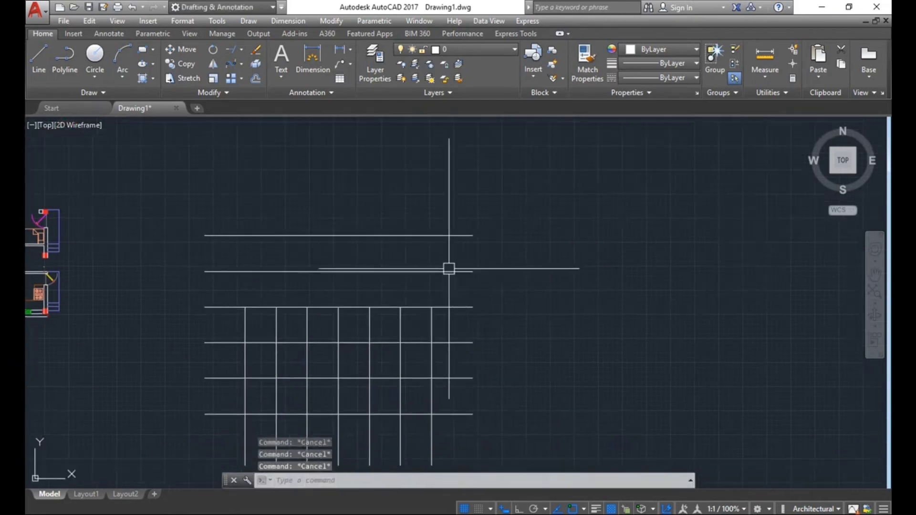
pyautogui.scroll(-3, 449, 268)
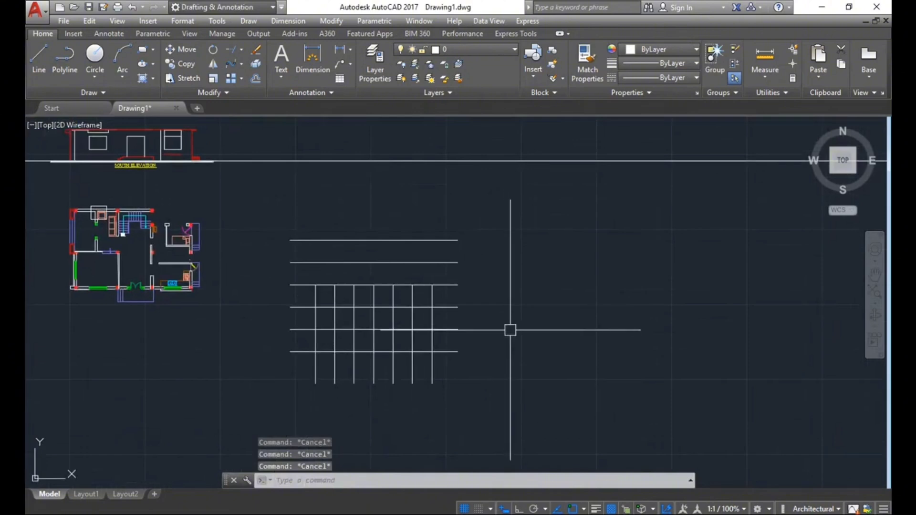
pyautogui.write('e')
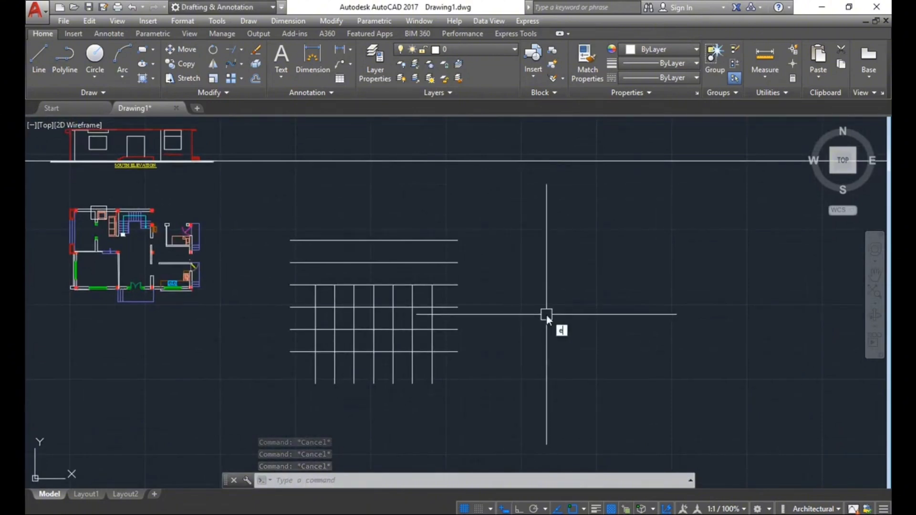
pyautogui.press('Return')
pyautogui.press('Return')
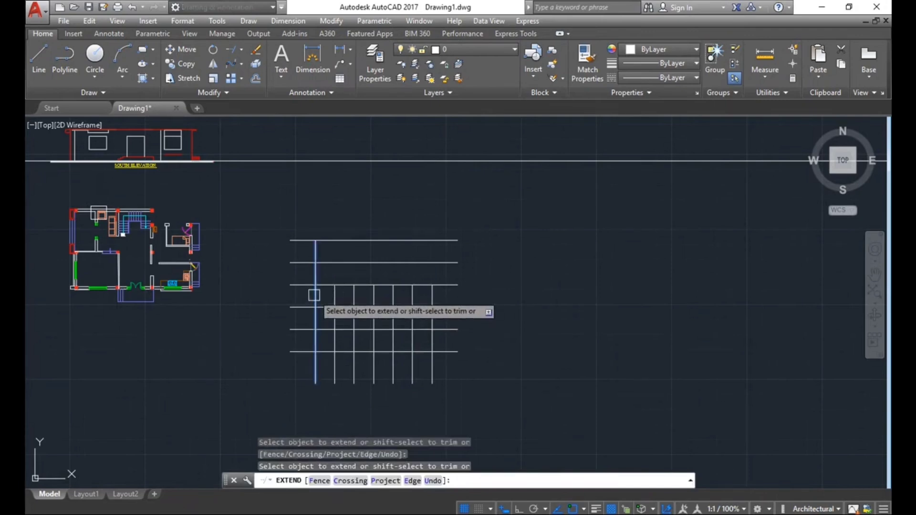
pyautogui.click(314, 291)
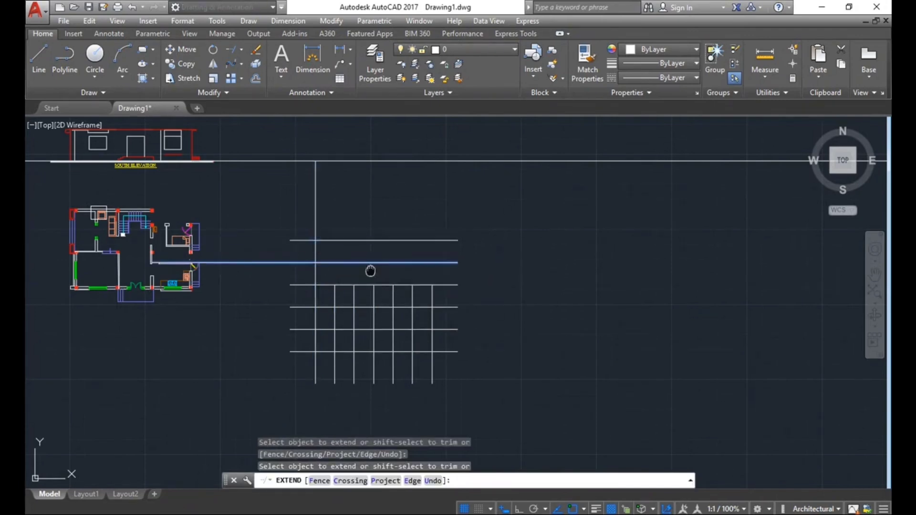
pyautogui.moveTo(370, 268); pyautogui.dragTo(368, 277, button='middle')
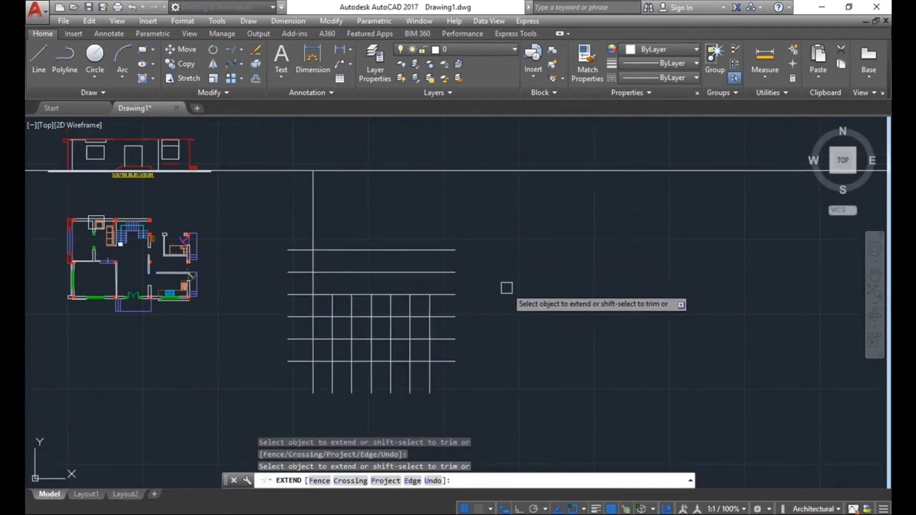
pyautogui.press('Escape')
pyautogui.press('Escape')
pyautogui.press('Escape')
pyautogui.moveTo(521, 312); pyautogui.dragTo(514, 319, button='middle')
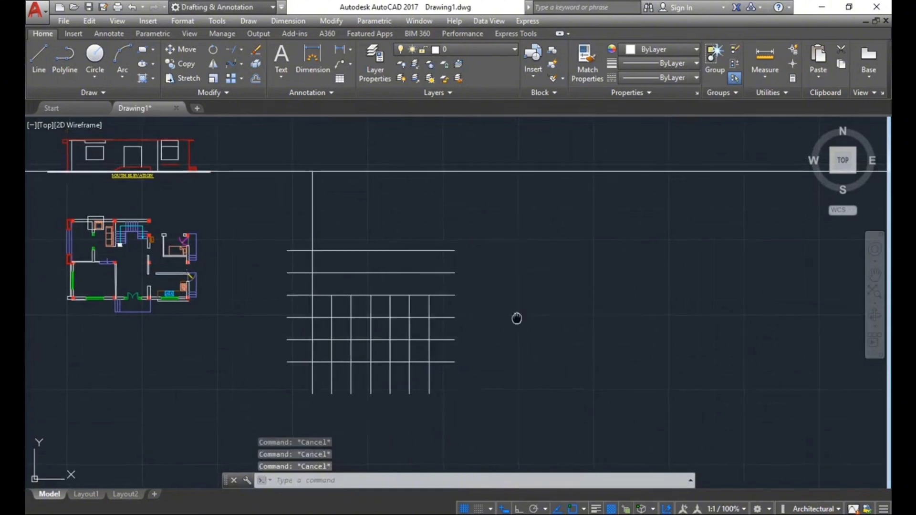
# Extend the vertical lines up to the boundary horizontal line.
pyautogui.write('ex')
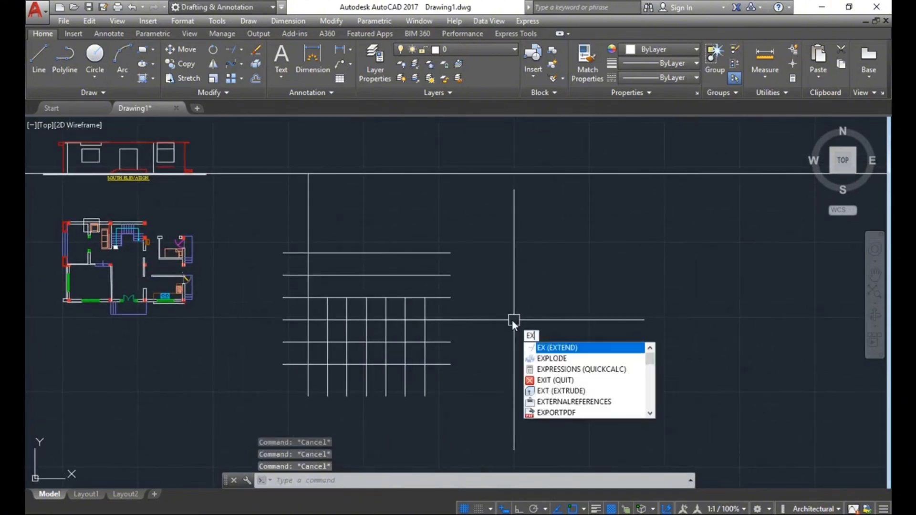
pyautogui.press('Return')
pyautogui.press('Return')
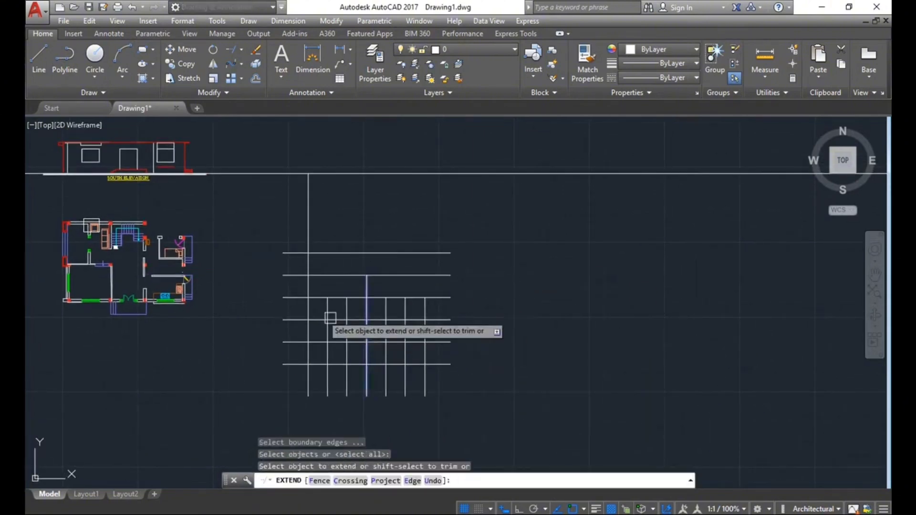
pyautogui.click(327, 287)
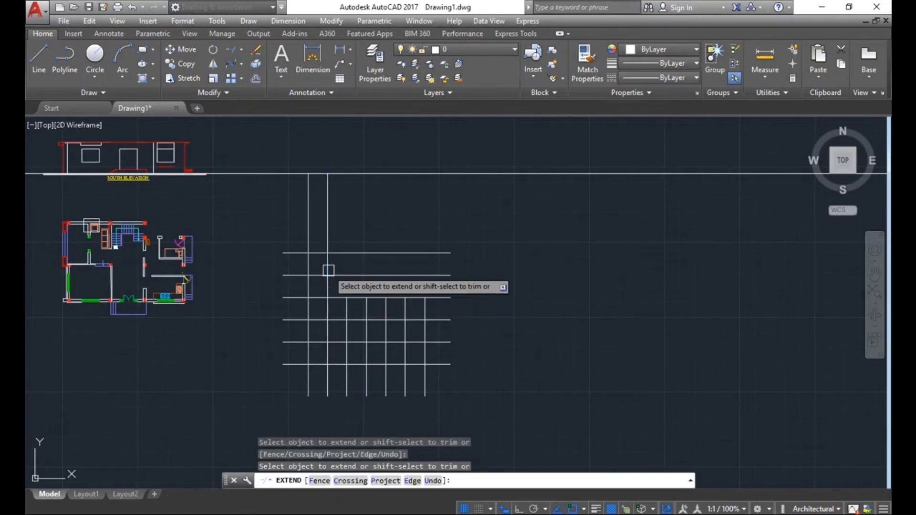
pyautogui.click(448, 302)
pyautogui.click(341, 304)
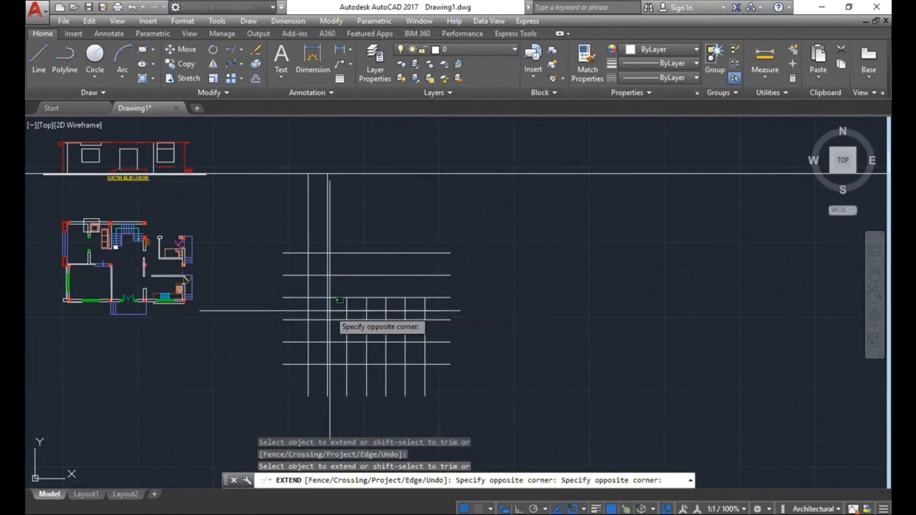
pyautogui.press('Escape')
pyautogui.press('Escape')
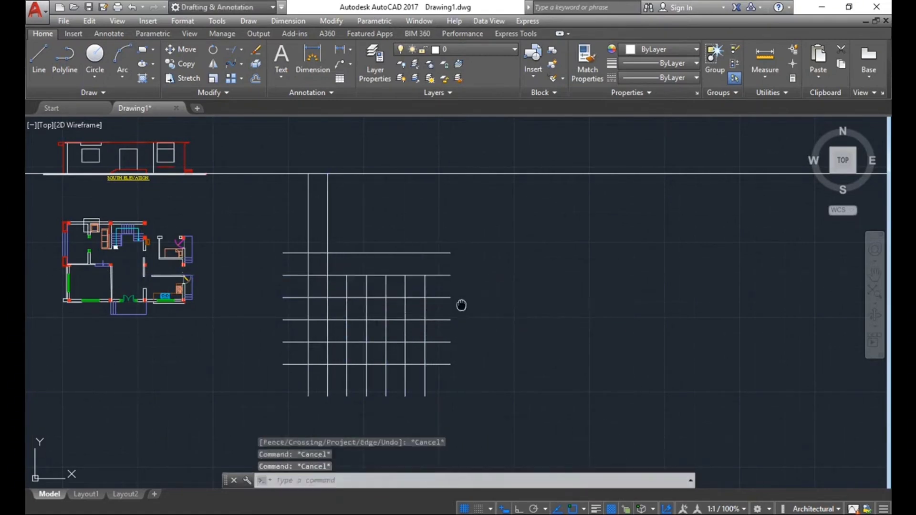
pyautogui.moveTo(461, 305); pyautogui.dragTo(461, 307, button='middle')
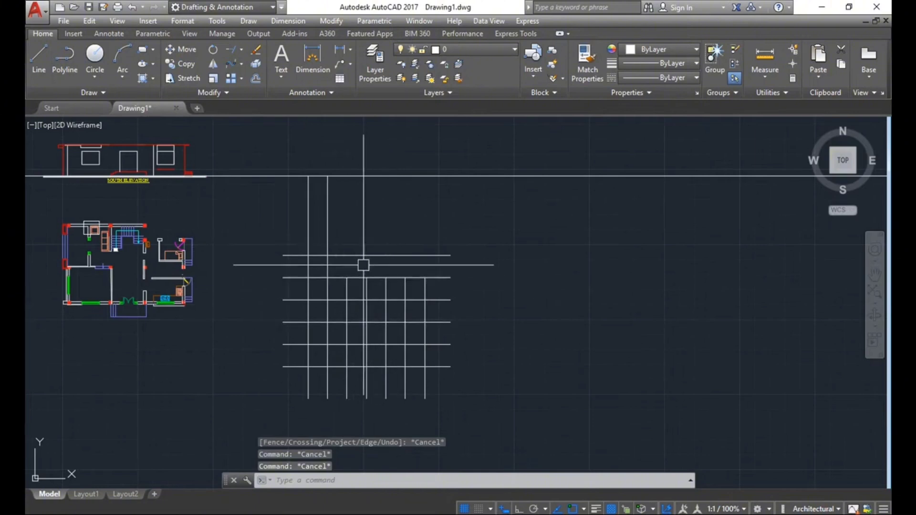
pyautogui.scroll(2, 312, 190)
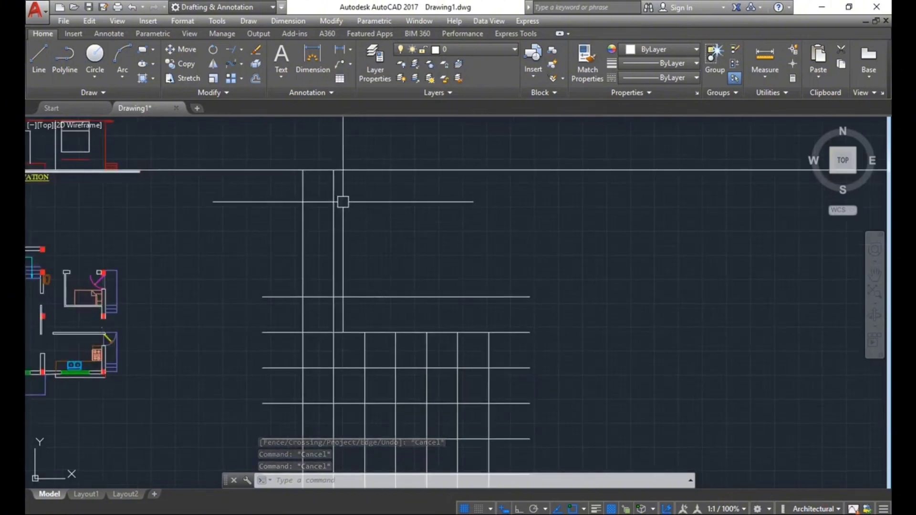
pyautogui.moveTo(325, 306); pyautogui.dragTo(315, 282, button='middle')
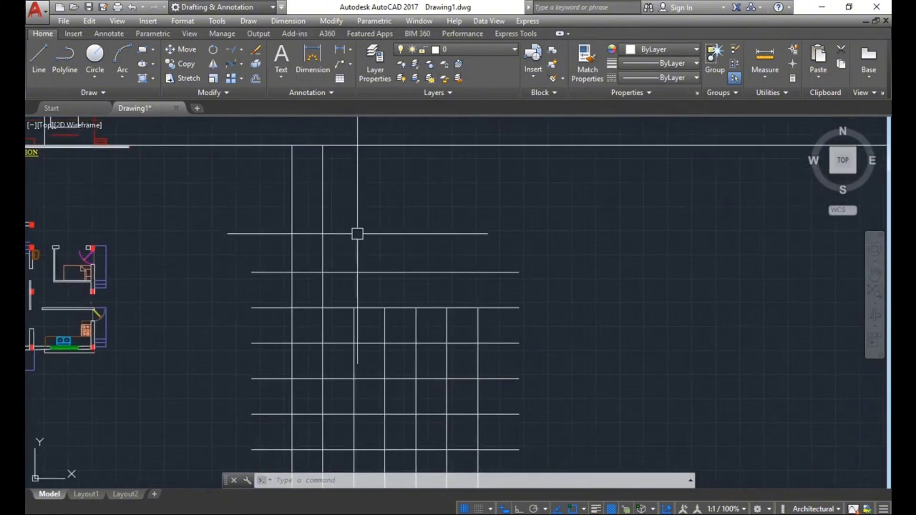
pyautogui.write('tr')
# Trim the overhanging horizontal line and the upper vertical overhangs.
pyautogui.press('Return')
pyautogui.press('Return')
pyautogui.click(334, 220)
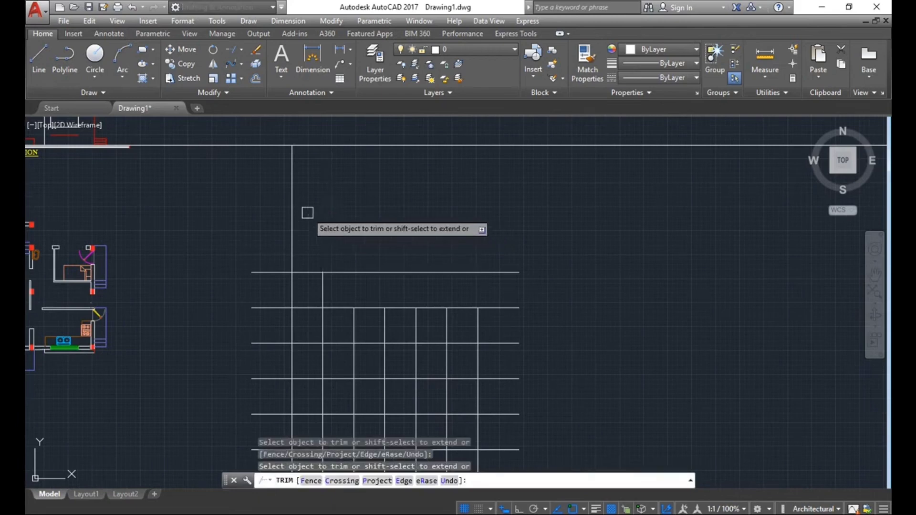
pyautogui.click(307, 210)
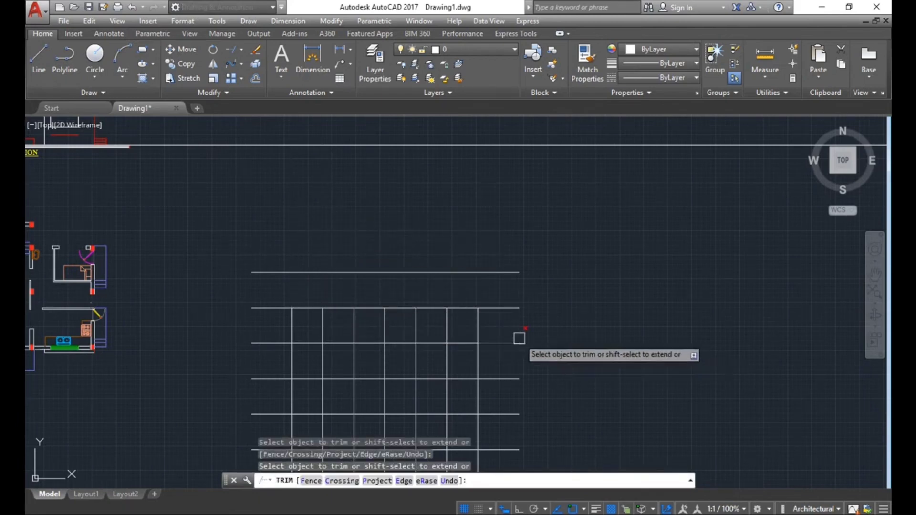
pyautogui.click(501, 327)
pyautogui.click(278, 316)
pyautogui.press('Escape')
pyautogui.press('Escape')
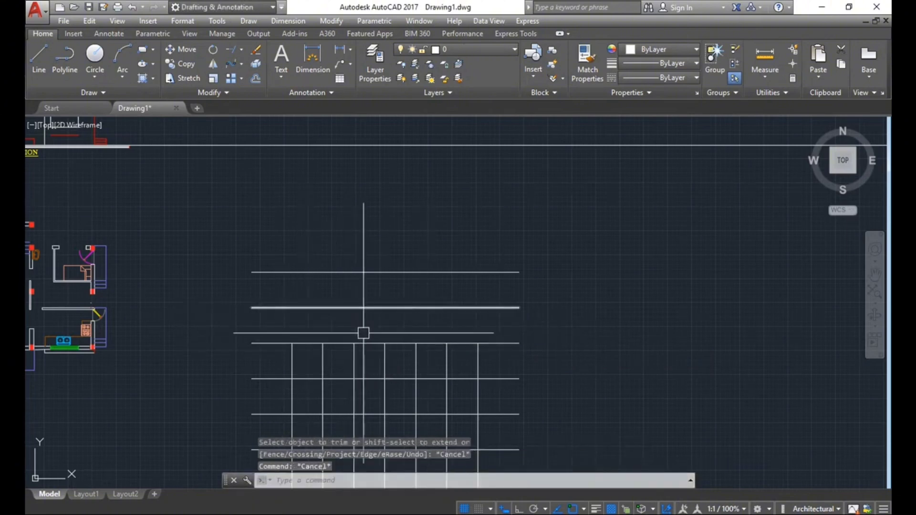
pyautogui.moveTo(368, 332); pyautogui.dragTo(358, 316, button='middle')
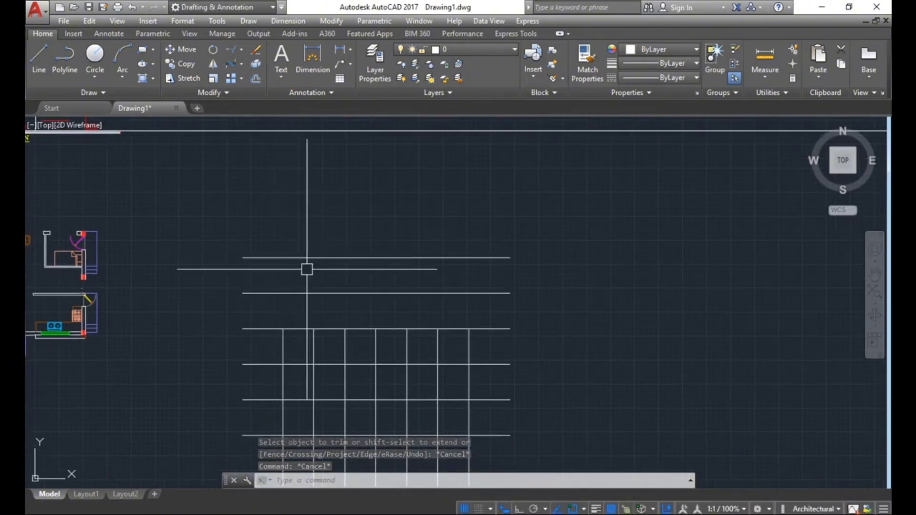
pyautogui.moveTo(367, 299); pyautogui.dragTo(368, 279, button='middle')
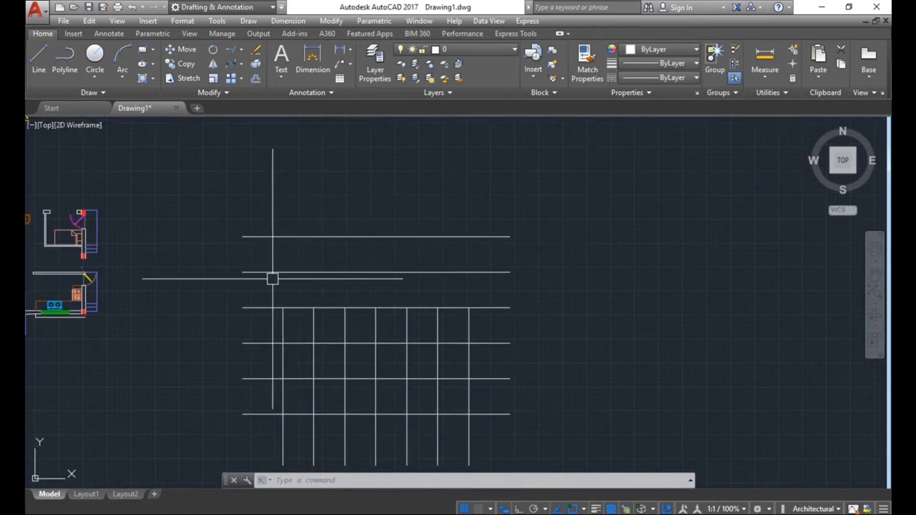
pyautogui.moveTo(395, 286); pyautogui.dragTo(393, 263, button='middle')
# Set the top horizontal line as the only extend boundary.
pyautogui.press('Escape')
pyautogui.press('Escape')
pyautogui.press('Escape')
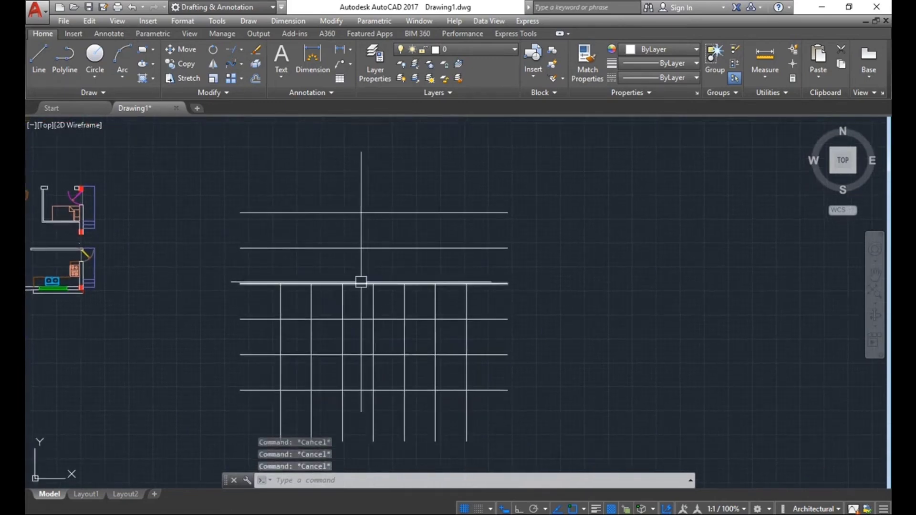
pyautogui.press('Return')
pyautogui.press('Return')
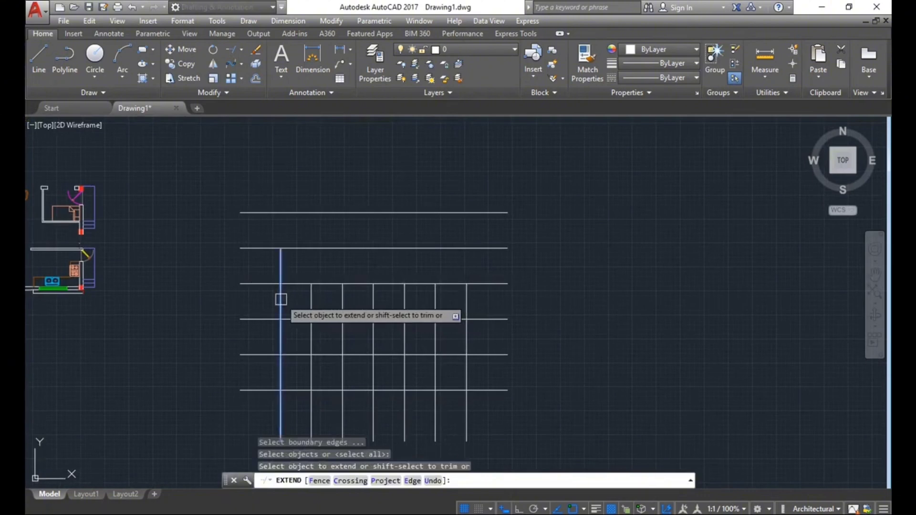
pyautogui.moveTo(296, 241); pyautogui.dragTo(302, 263, button='middle')
pyautogui.press('Escape')
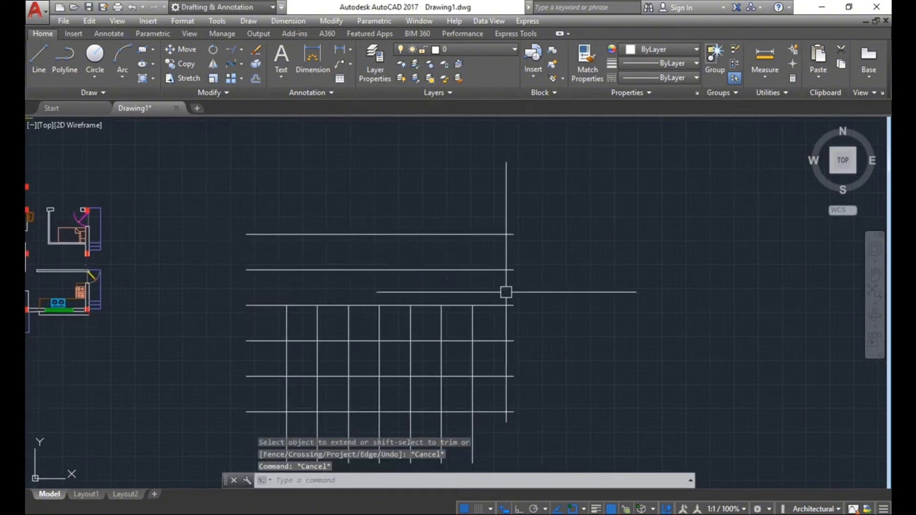
pyautogui.moveTo(505, 292); pyautogui.dragTo(488, 259, button='middle')
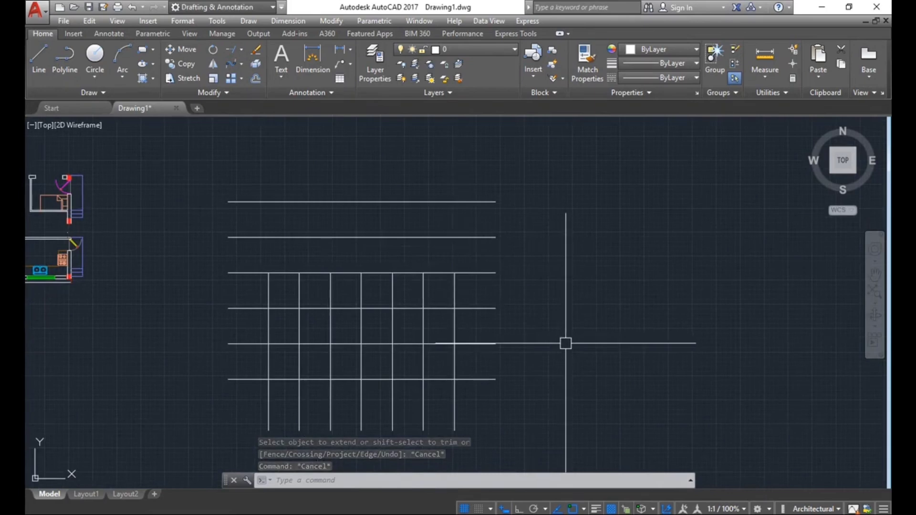
pyautogui.write('ex')
pyautogui.press('Return')
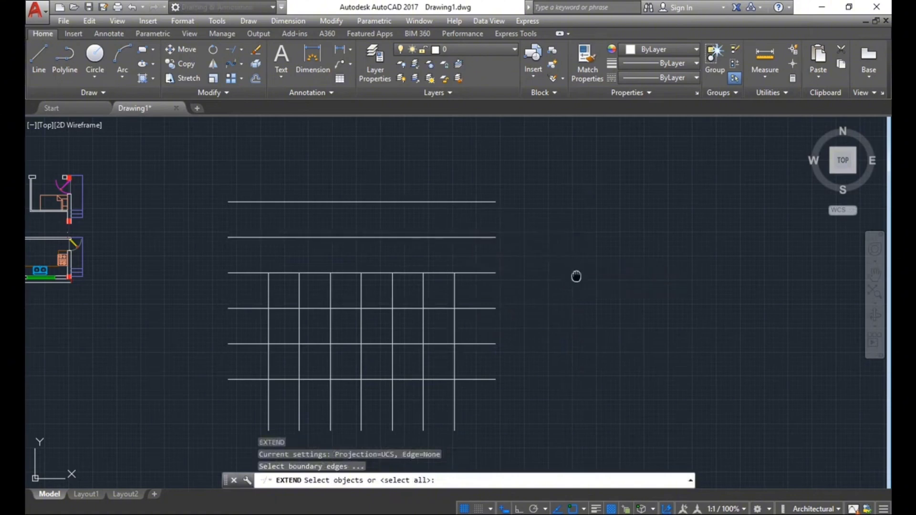
pyautogui.moveTo(577, 276); pyautogui.dragTo(579, 284, button='middle')
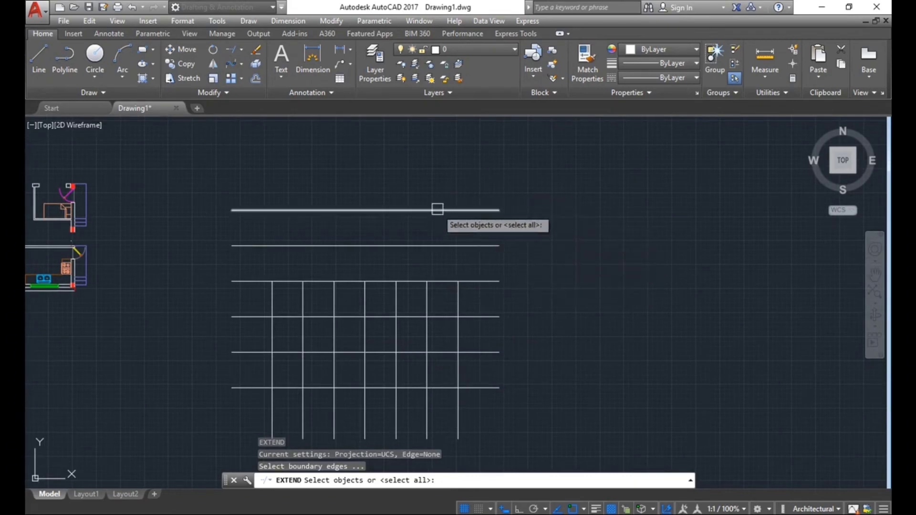
pyautogui.click(438, 209)
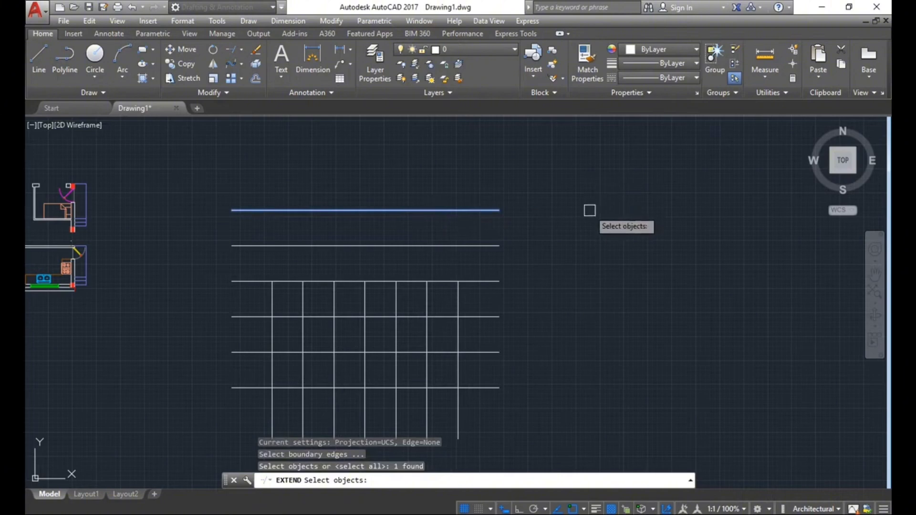
pyautogui.press('Return')
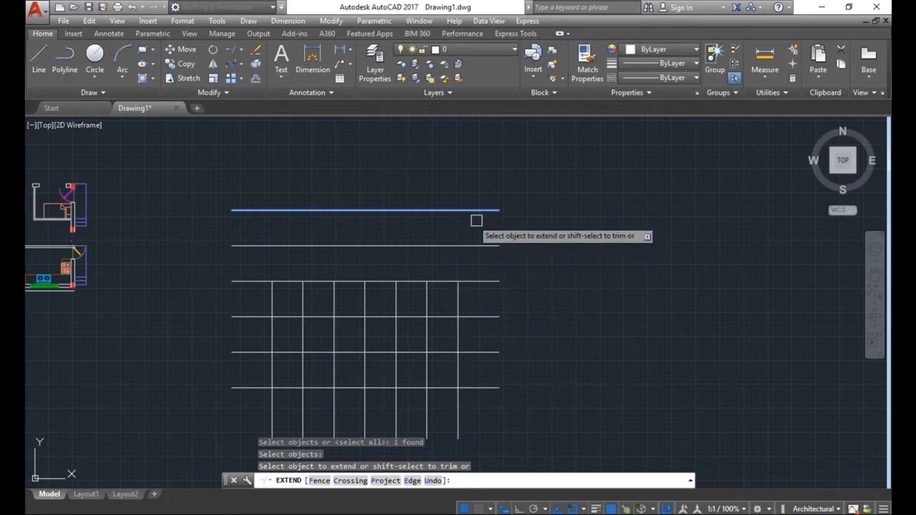
# Extend the vertical lines to the top line, then undo that extra extension.
pyautogui.moveTo(453, 229); pyautogui.dragTo(425, 252, button='middle')
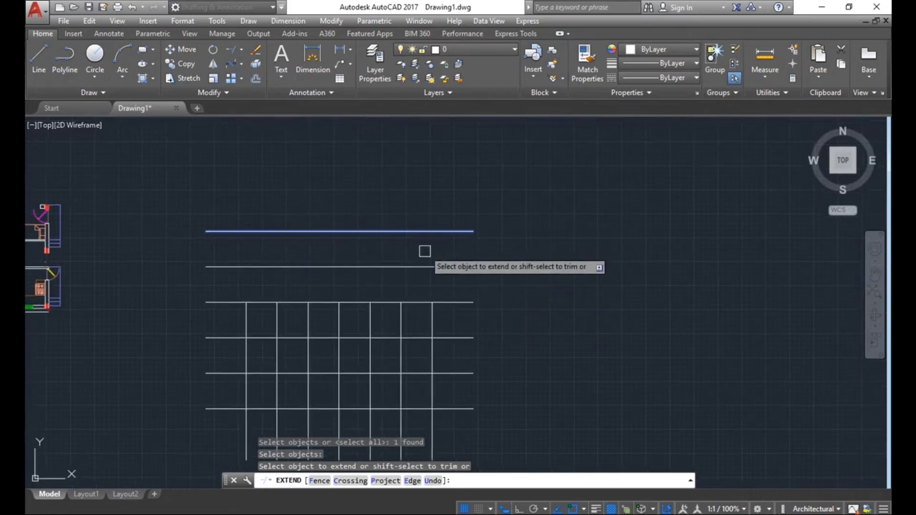
pyautogui.click(429, 324)
pyautogui.click(400, 321)
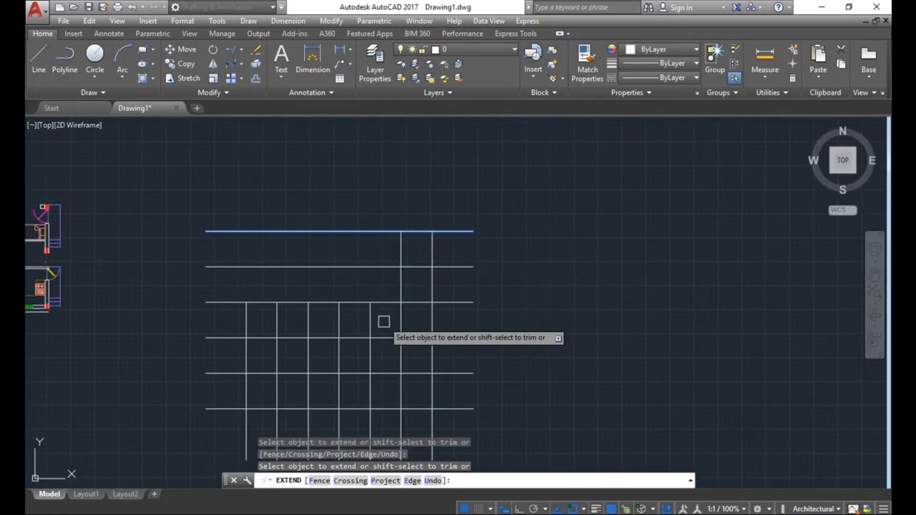
pyautogui.click(384, 321)
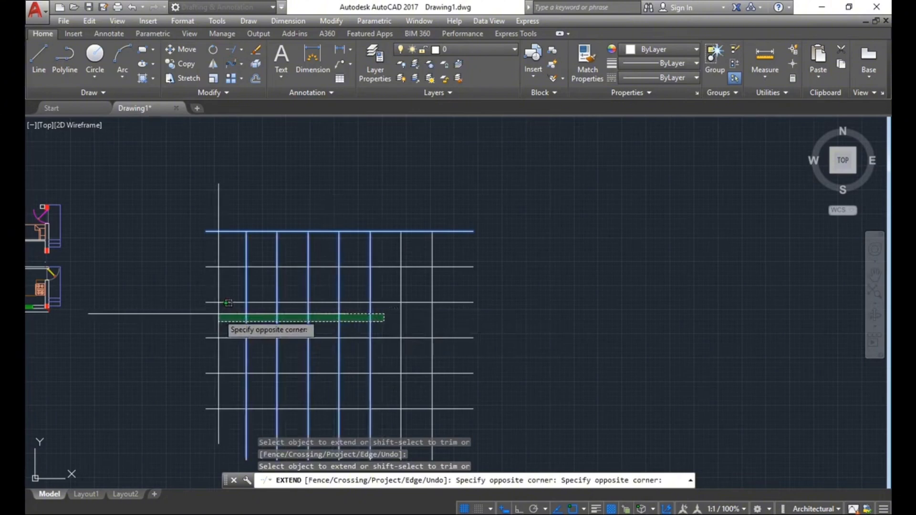
pyautogui.click(218, 313)
pyautogui.press('Escape')
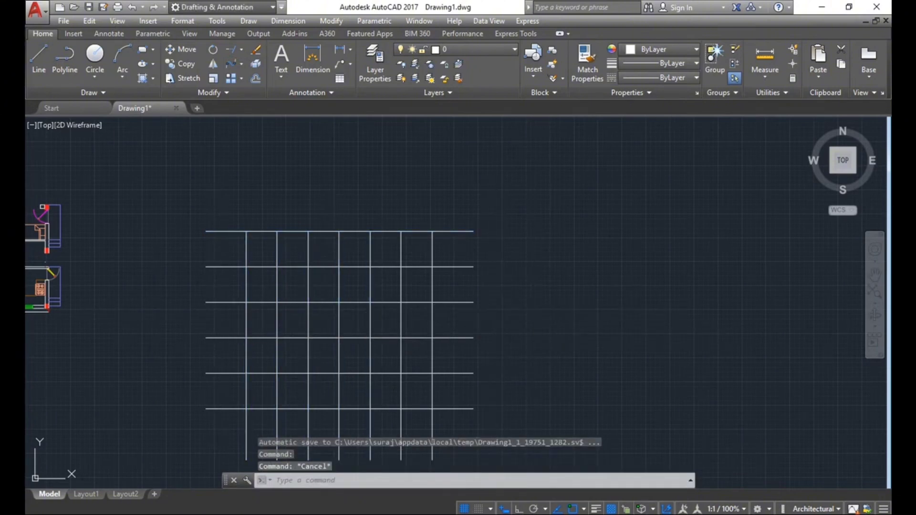
pyautogui.hotkey('ctrl', 'z')
# Trim the vertical overhangs between and above the third and fourth horizontal lines.
pyautogui.write('tr')
pyautogui.press('Return')
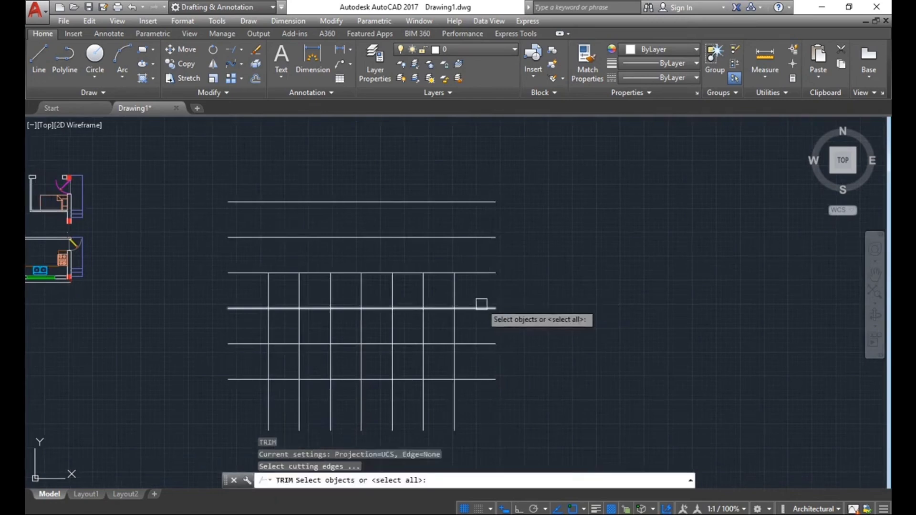
pyautogui.click(473, 294)
pyautogui.click(265, 286)
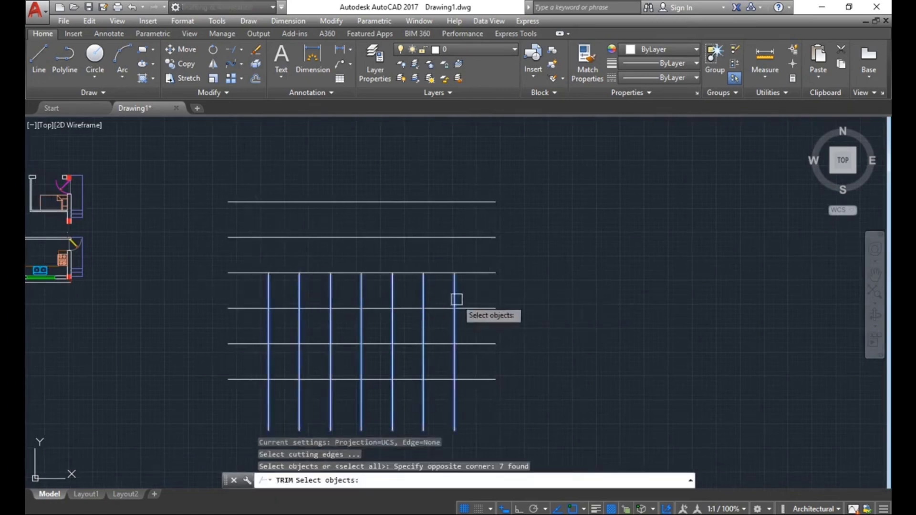
pyautogui.press('Escape')
pyautogui.press('Return')
pyautogui.press('Return')
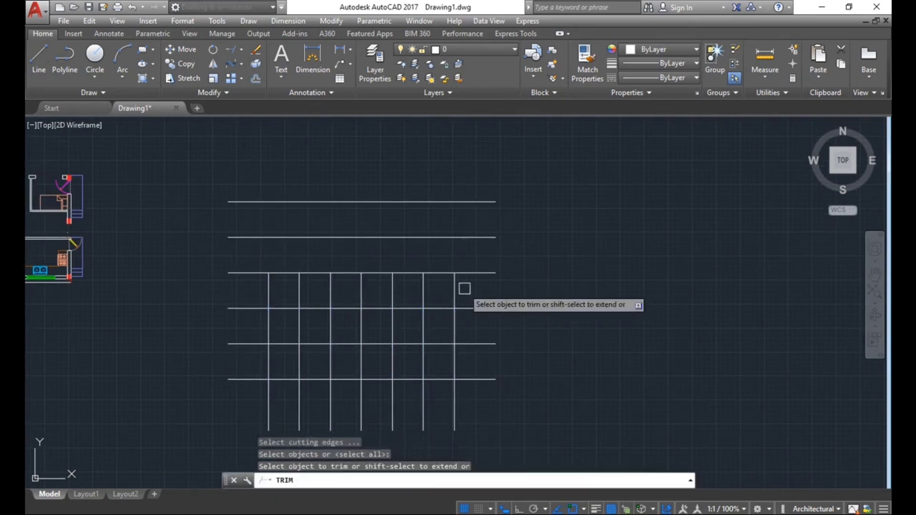
pyautogui.click(472, 298)
pyautogui.click(286, 286)
pyautogui.click(342, 288)
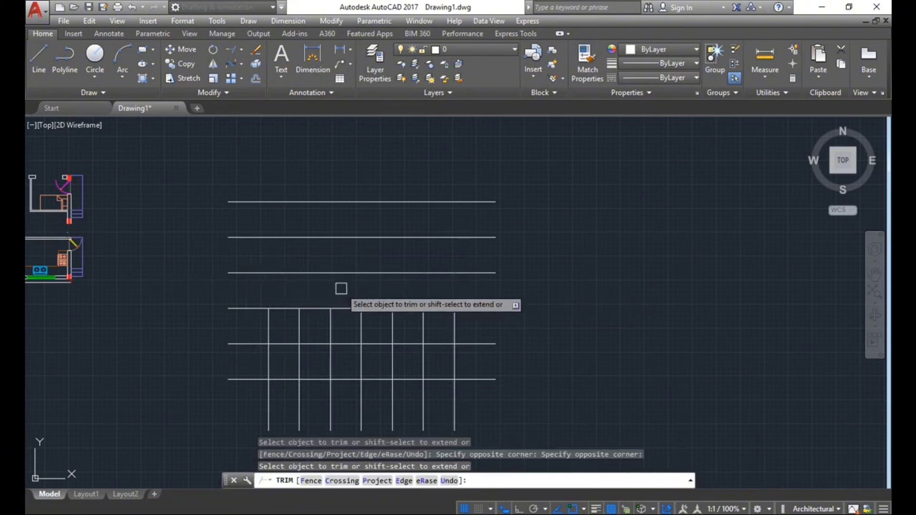
pyautogui.press('Escape')
pyautogui.moveTo(420, 285); pyautogui.dragTo(407, 300, button='middle')
pyautogui.press('Escape')
pyautogui.press('Escape')
pyautogui.moveTo(472, 345)
pyautogui.mouseDown(button='middle')
pyautogui.moveTo(461, 321)
pyautogui.moveTo(544, 314)
pyautogui.moveTo(534, 310)
pyautogui.mouseUp(button='middle')
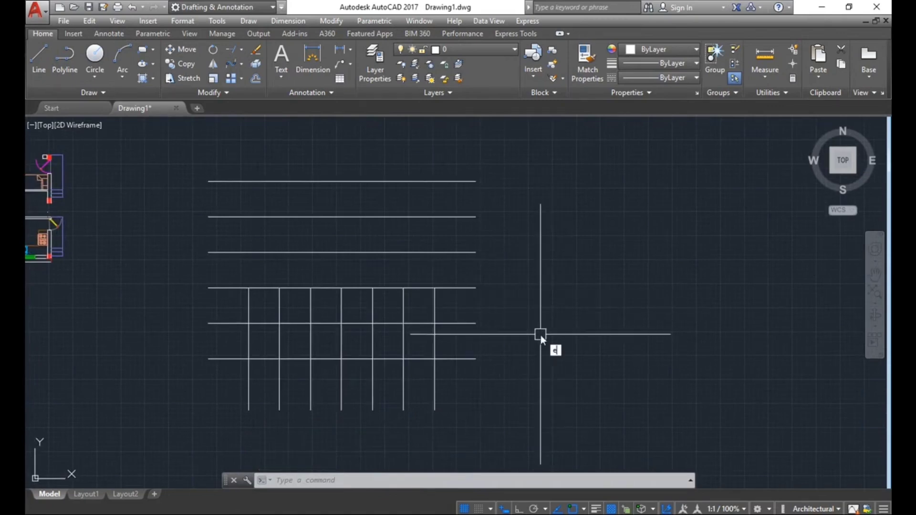
# Extend the rightmost vertical line to the top horizontal line, chosen as boundary.
pyautogui.write('x')
pyautogui.press('Return')
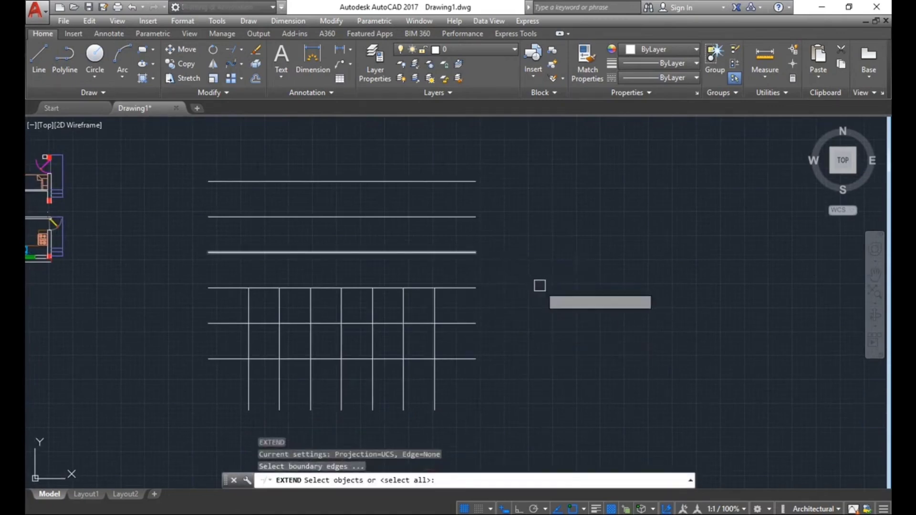
pyautogui.moveTo(539, 285); pyautogui.dragTo(542, 292, button='middle')
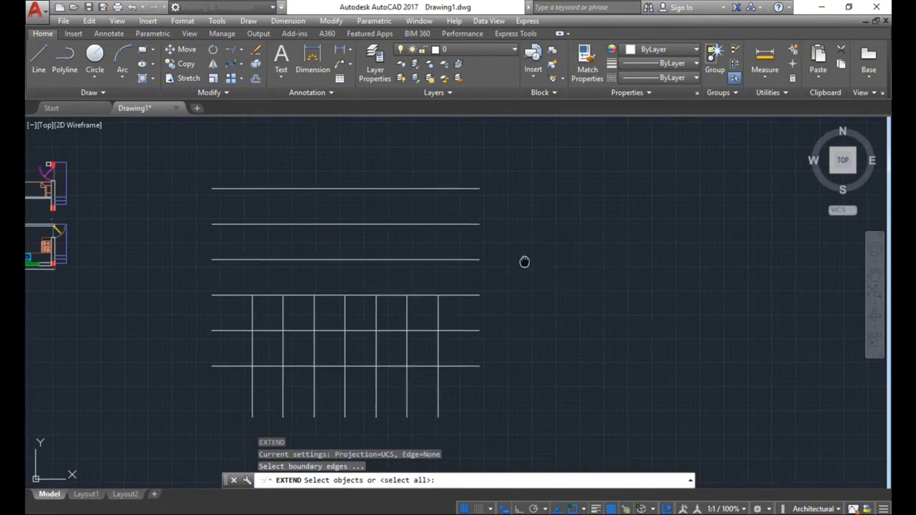
pyautogui.moveTo(523, 259); pyautogui.dragTo(532, 273, button='middle')
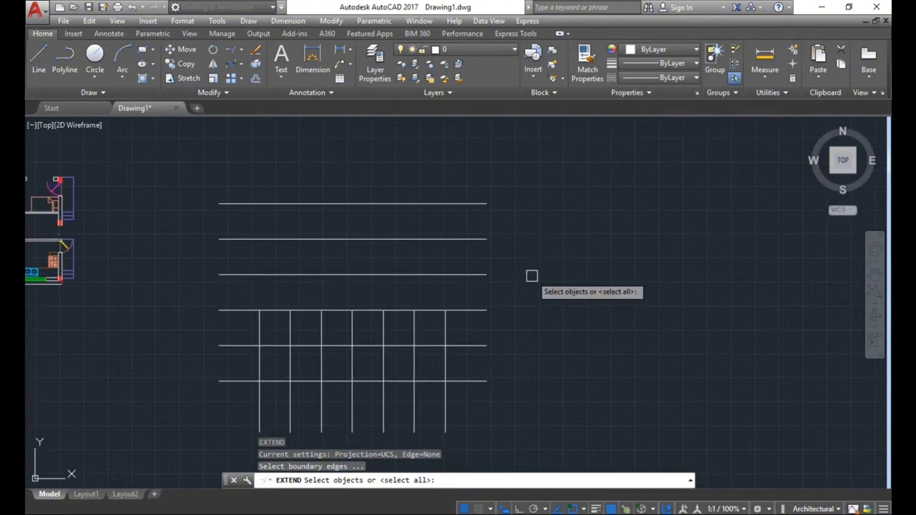
pyautogui.click(452, 203)
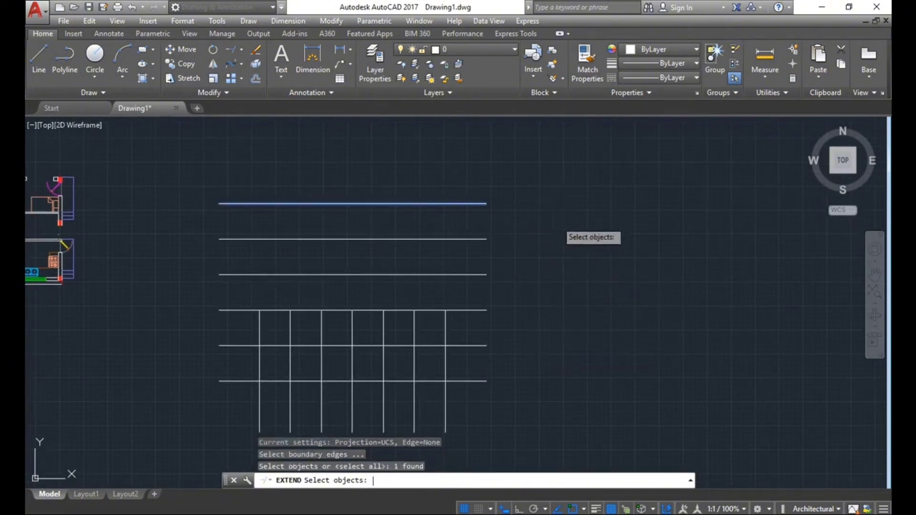
pyautogui.press('Return')
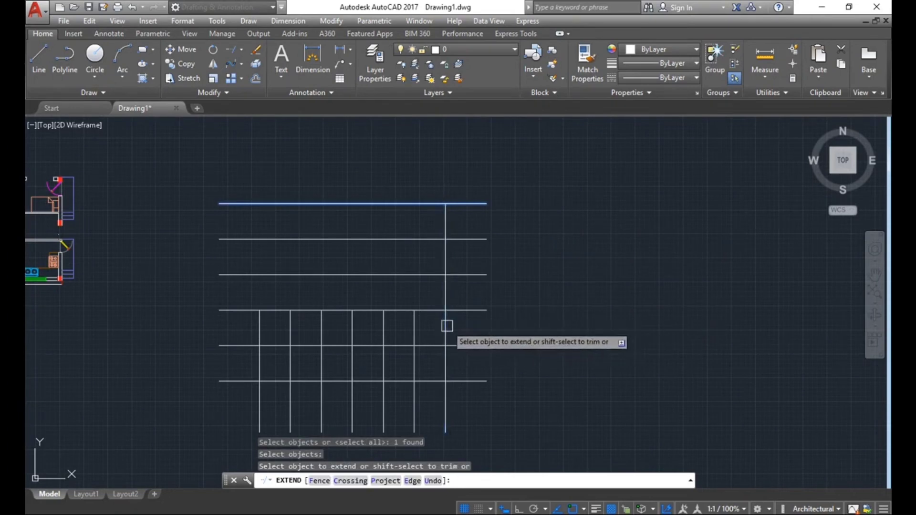
pyautogui.moveTo(546, 286)
pyautogui.mouseDown(button='middle')
pyautogui.moveTo(546, 300)
pyautogui.moveTo(506, 266)
pyautogui.moveTo(518, 298)
pyautogui.mouseUp(button='middle')
pyautogui.press('Escape')
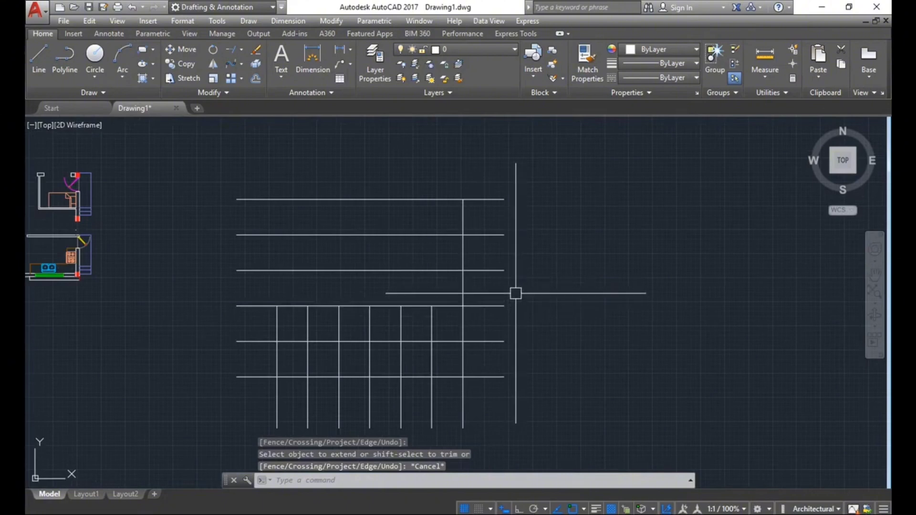
pyautogui.scroll(-3, 515, 293)
# Zoom to the floor plan, extend a wall line against all boundaries, then undo it.
pyautogui.moveTo(461, 293); pyautogui.dragTo(529, 305, button='middle')
pyautogui.scroll(2, 346, 293)
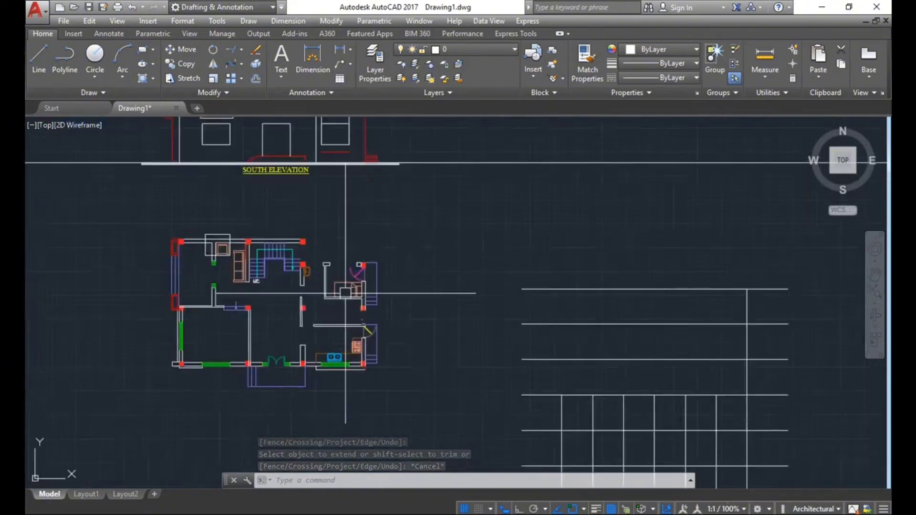
pyautogui.scroll(2, 345, 293)
pyautogui.scroll(2, 345, 296)
pyautogui.scroll(1, 343, 310)
pyautogui.scroll(3, 341, 322)
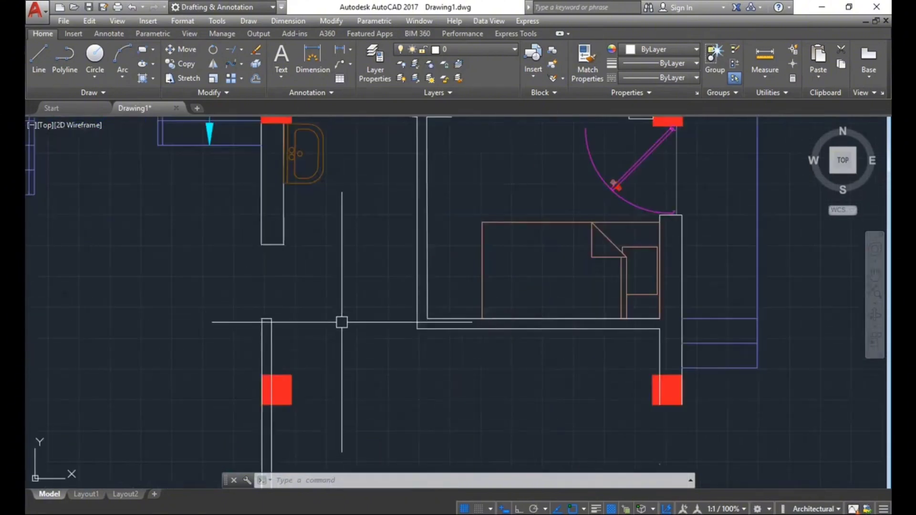
pyautogui.scroll(-1, 342, 322)
pyautogui.scroll(1, 377, 325)
pyautogui.scroll(-1, 405, 319)
pyautogui.scroll(1, 380, 327)
pyautogui.write('c')
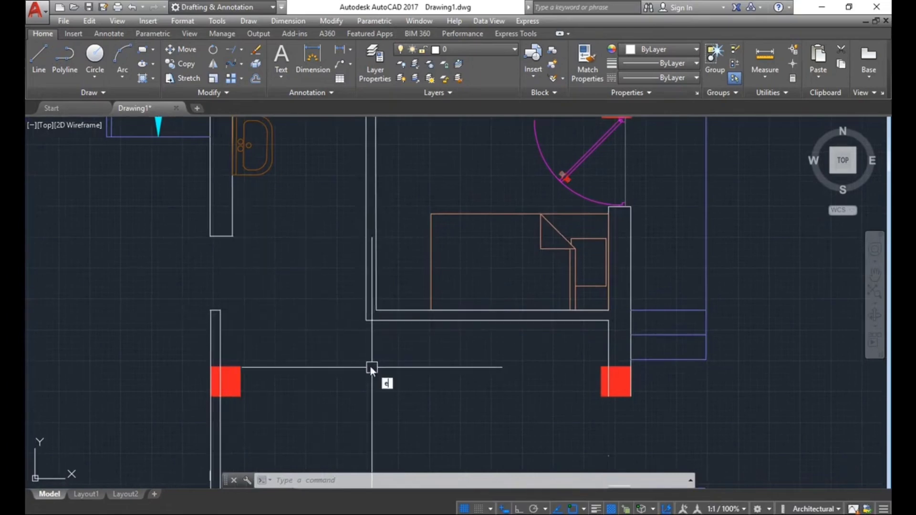
pyautogui.write('x')
pyautogui.press('Return')
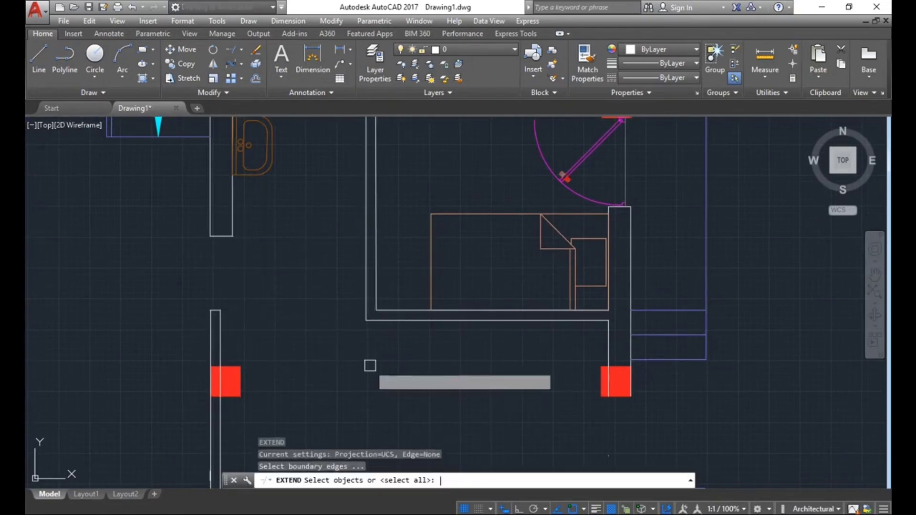
pyautogui.press('Return')
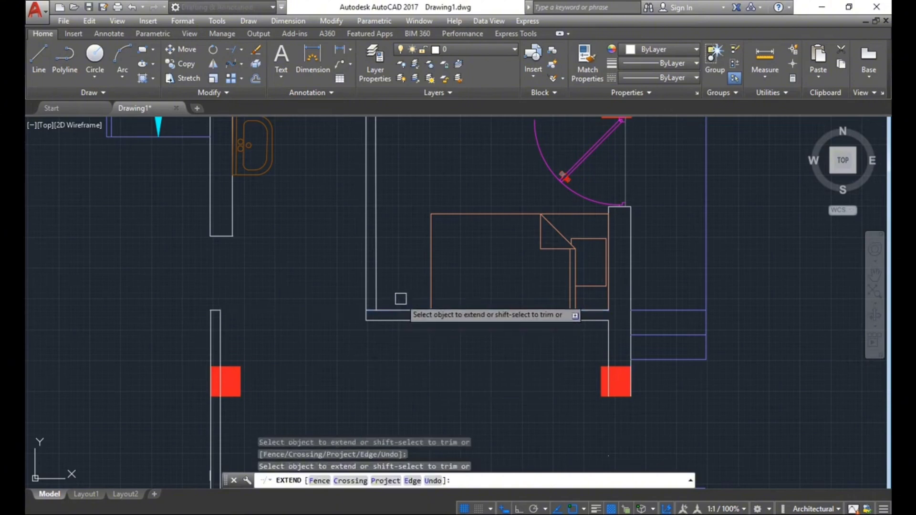
pyautogui.click(393, 310)
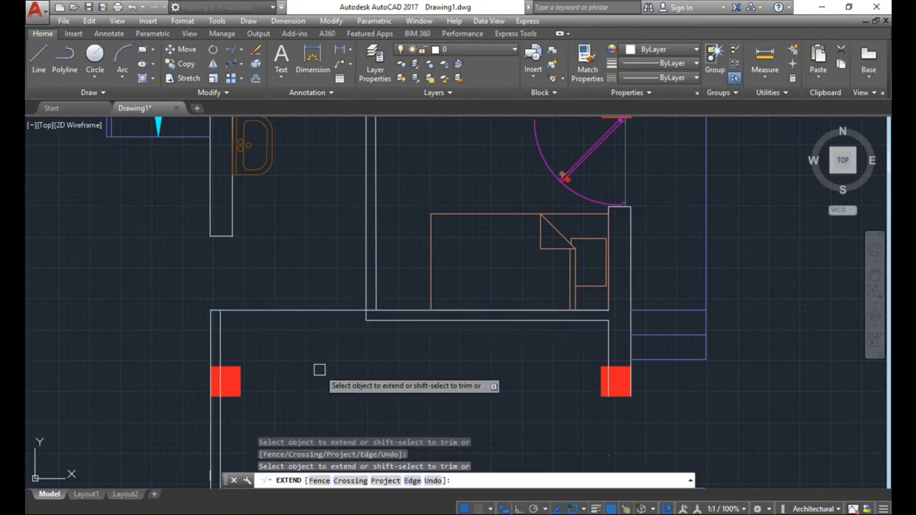
pyautogui.press('Escape')
pyautogui.hotkey('ctrl', 'z')
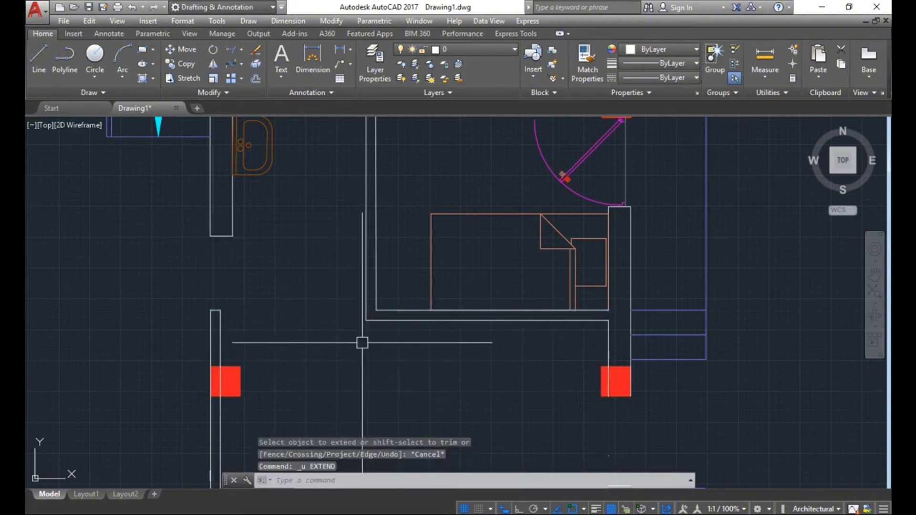
# Extend the upper horizontal wall line left to the left vertical wall as boundary.
pyautogui.write('ex')
pyautogui.press('Return')
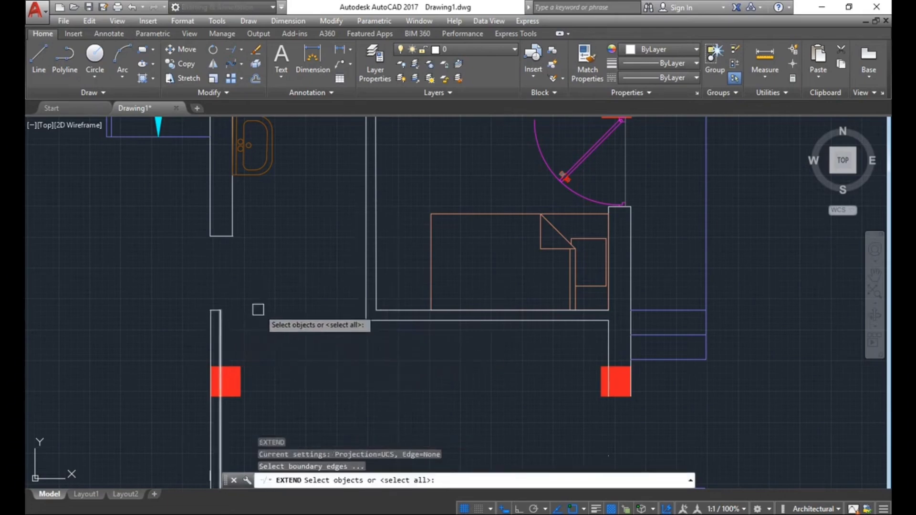
pyautogui.click(222, 340)
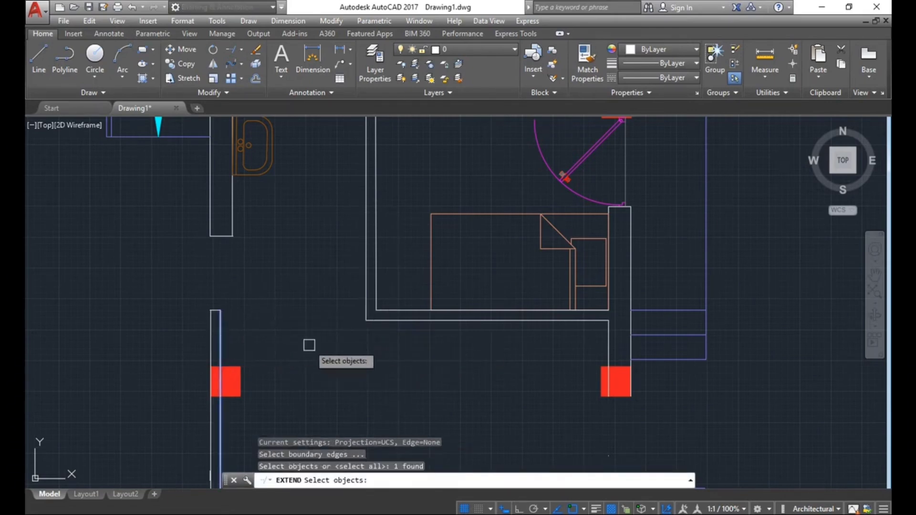
pyautogui.press('Return')
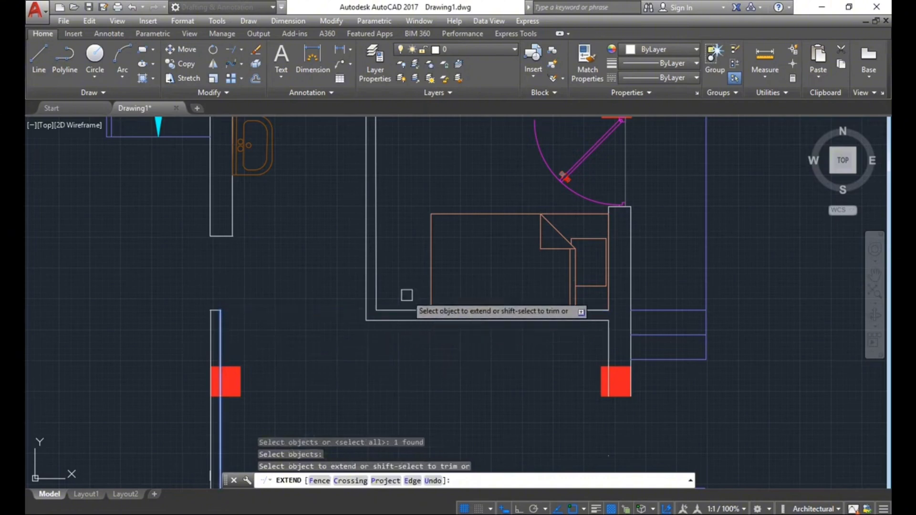
pyautogui.click(406, 310)
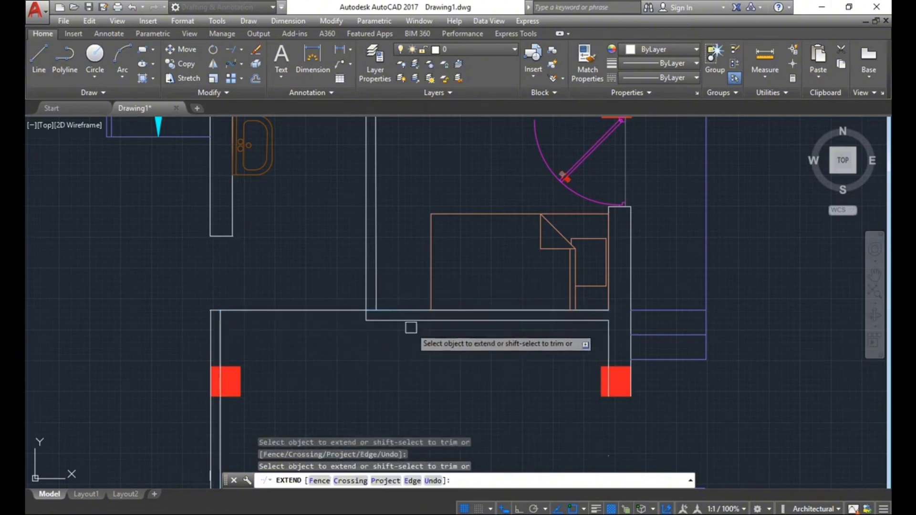
pyautogui.moveTo(424, 357); pyautogui.dragTo(416, 341, button='middle')
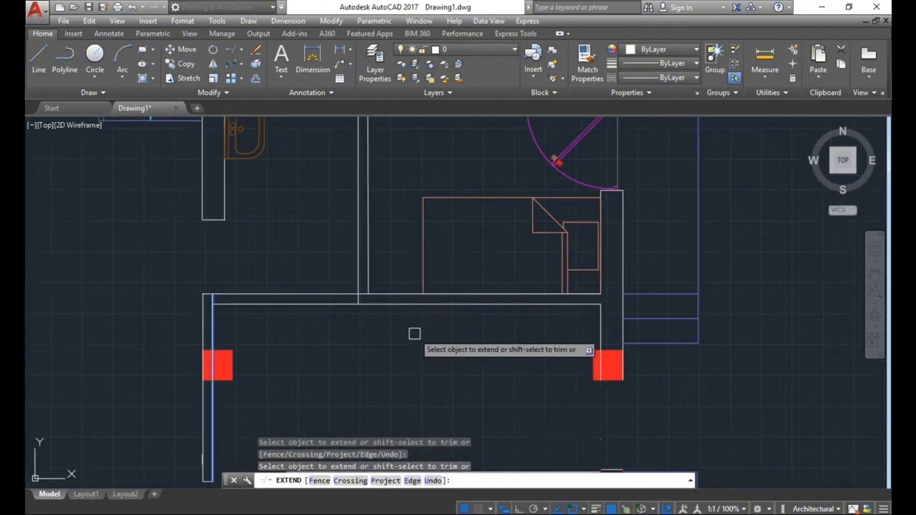
pyautogui.press('Escape')
pyautogui.press('Escape')
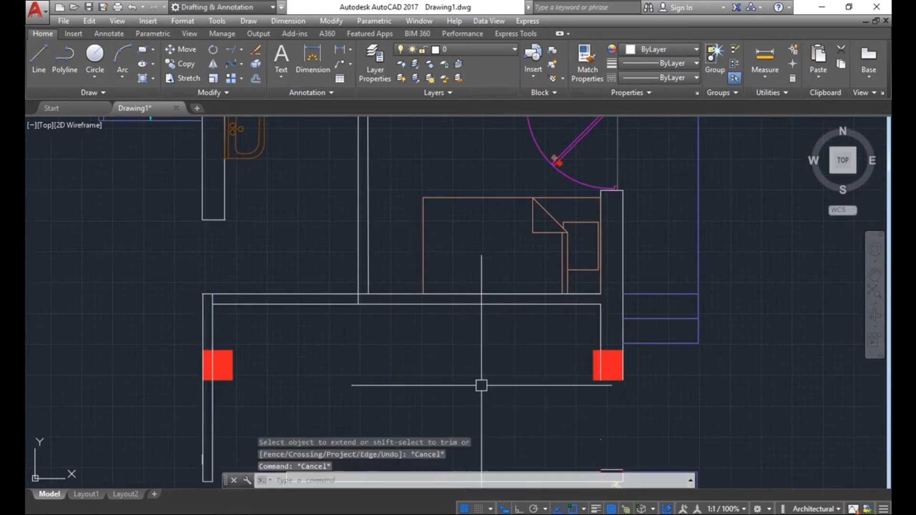
pyautogui.press('Escape')
pyautogui.moveTo(381, 316); pyautogui.dragTo(372, 318, button='middle')
pyautogui.scroll(4, 372, 318)
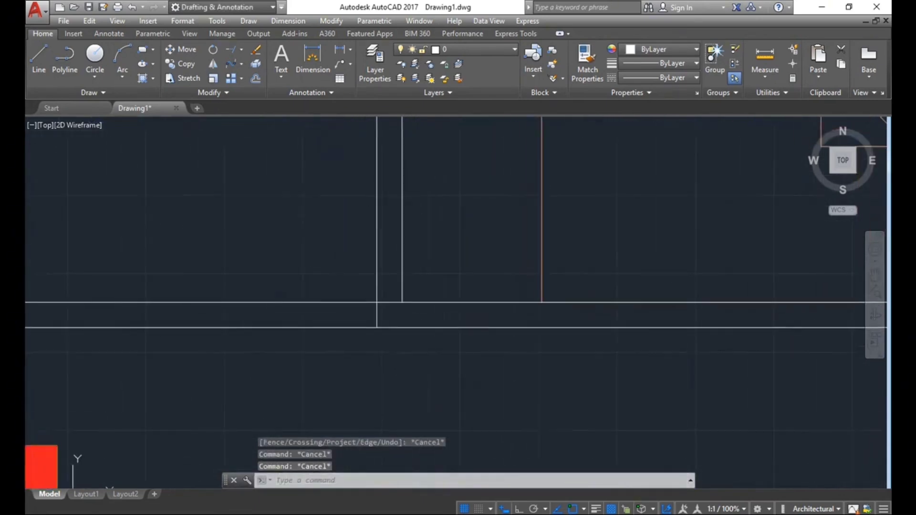
pyautogui.scroll(-2, 425, 318)
pyautogui.scroll(2, 421, 326)
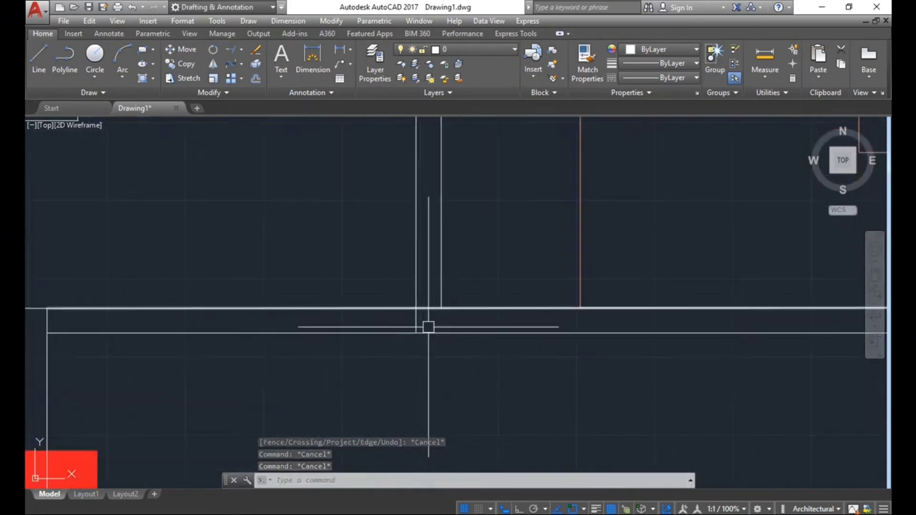
pyautogui.moveTo(431, 350); pyautogui.dragTo(423, 333, button='middle')
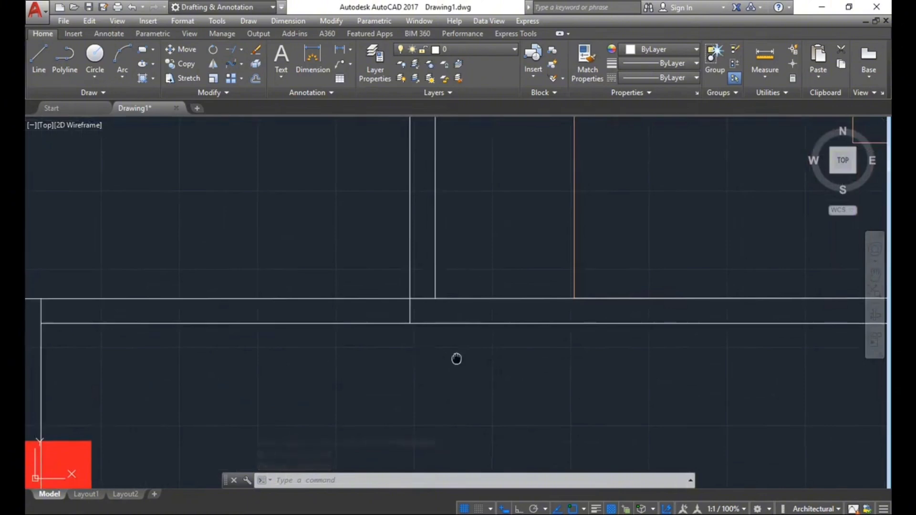
pyautogui.moveTo(457, 359); pyautogui.dragTo(453, 344, button='middle')
pyautogui.press('Return')
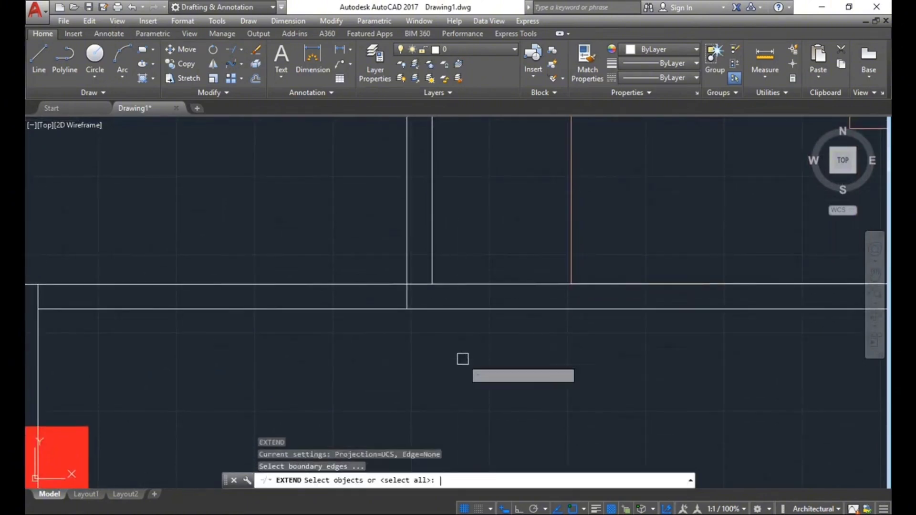
pyautogui.press('Return')
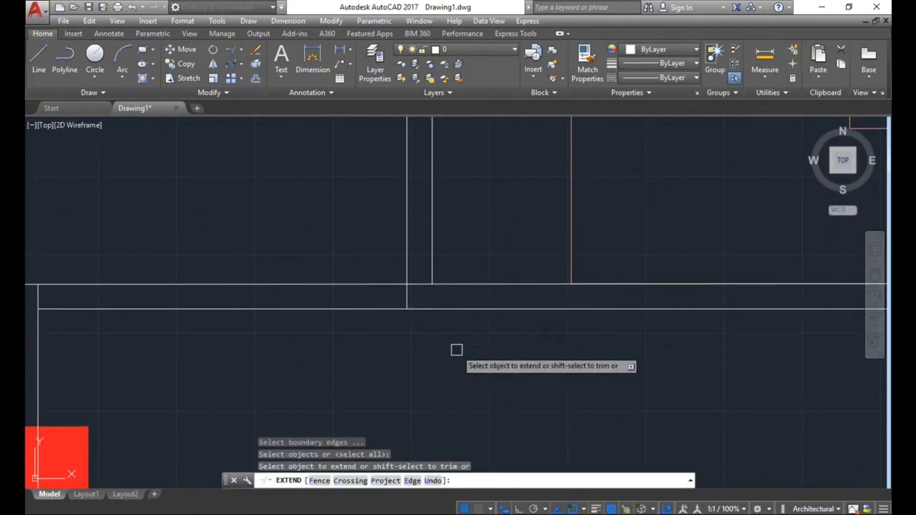
pyautogui.moveTo(370, 297); pyautogui.dragTo(419, 309, button='middle')
pyautogui.scroll(-2, 420, 308)
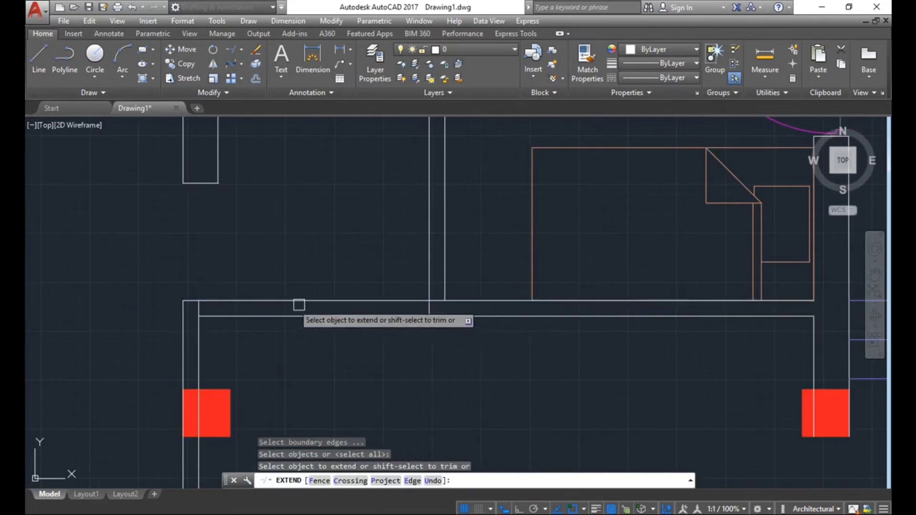
pyautogui.scroll(-2, 477, 308)
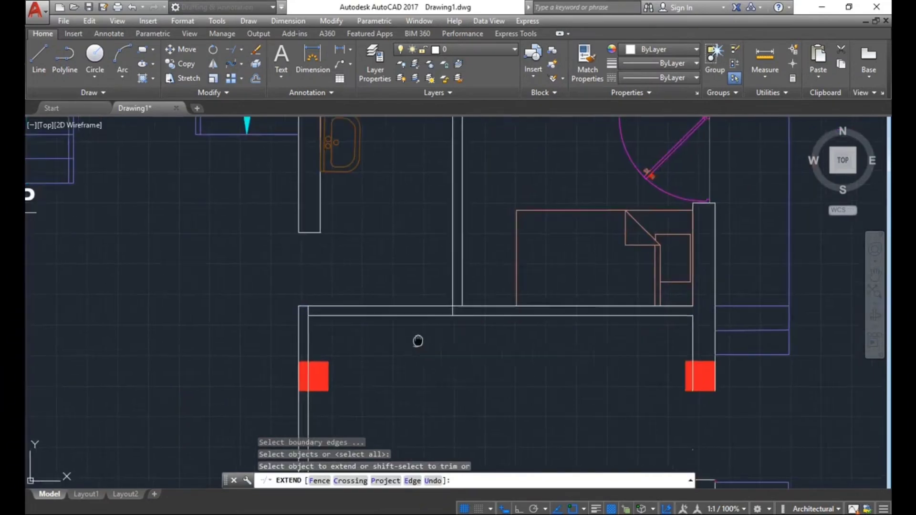
pyautogui.moveTo(417, 341); pyautogui.dragTo(342, 381, button='middle')
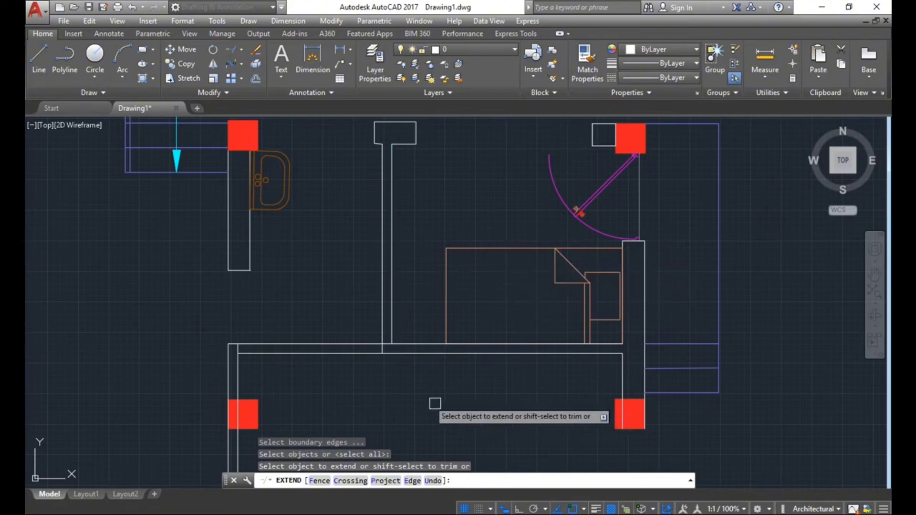
pyautogui.scroll(3, 391, 358)
pyautogui.moveTo(427, 388); pyautogui.dragTo(416, 377, button='middle')
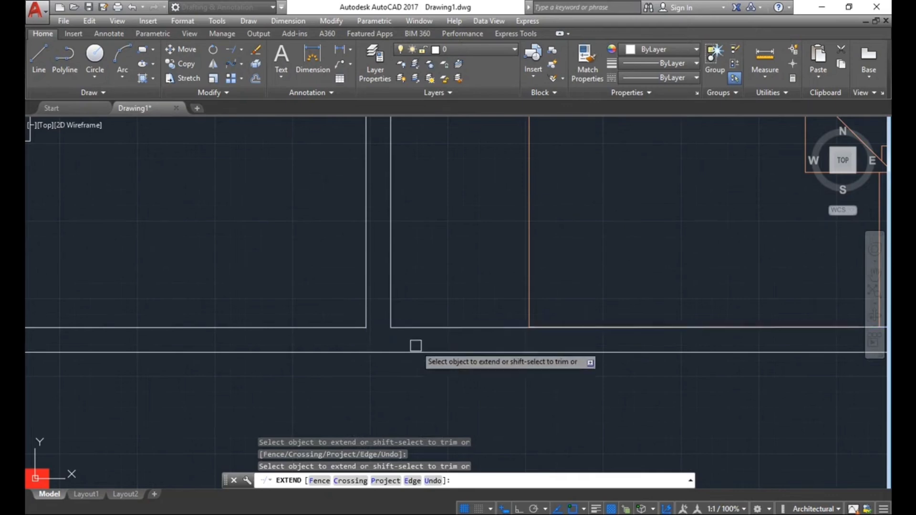
pyautogui.press('Escape')
pyautogui.press('Escape')
pyautogui.press('Escape')
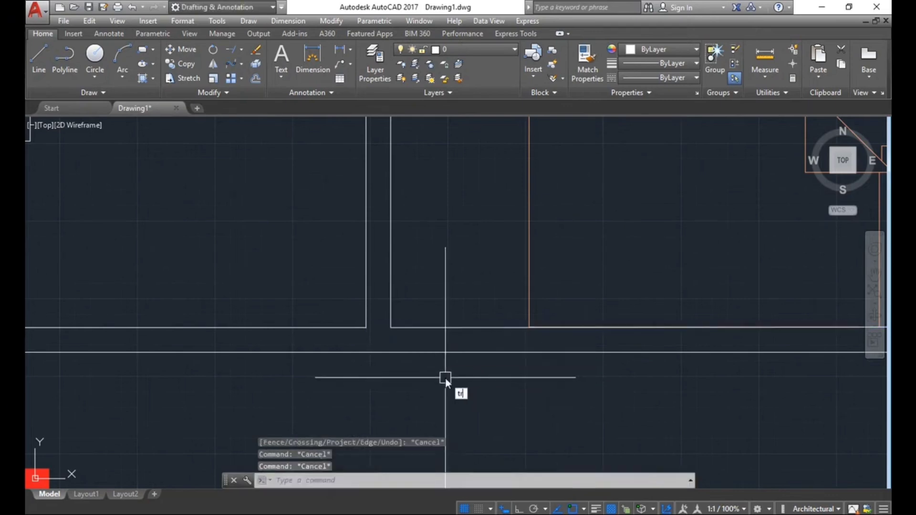
pyautogui.write('tr')
pyautogui.press('Return')
pyautogui.press('Return')
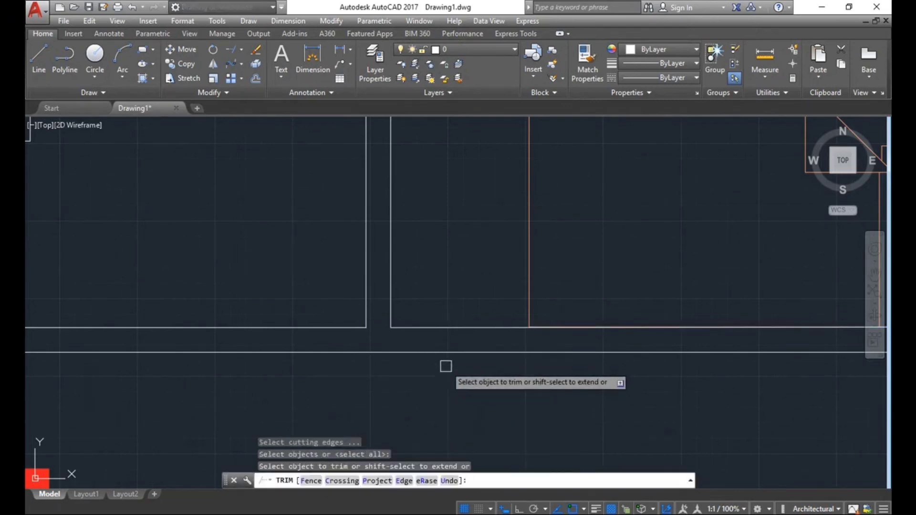
pyautogui.moveTo(443, 366); pyautogui.dragTo(436, 399, button='middle')
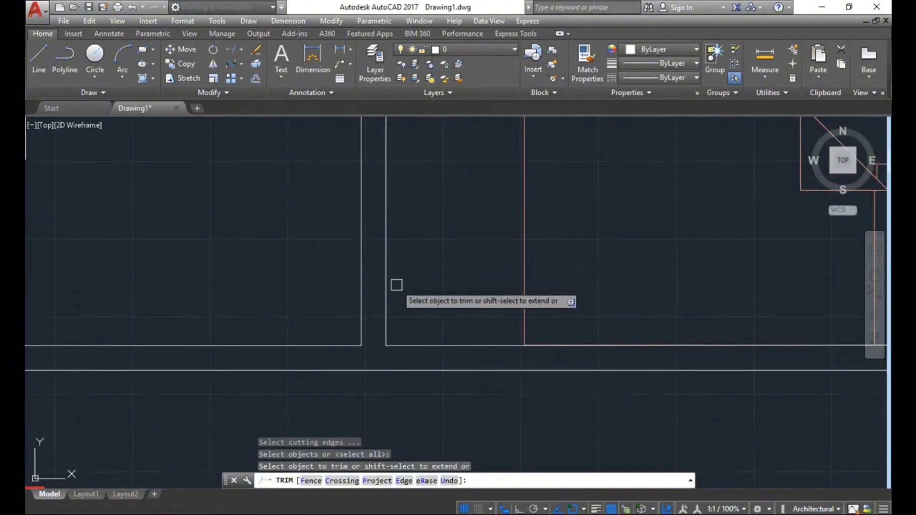
pyautogui.scroll(-5, 388, 317)
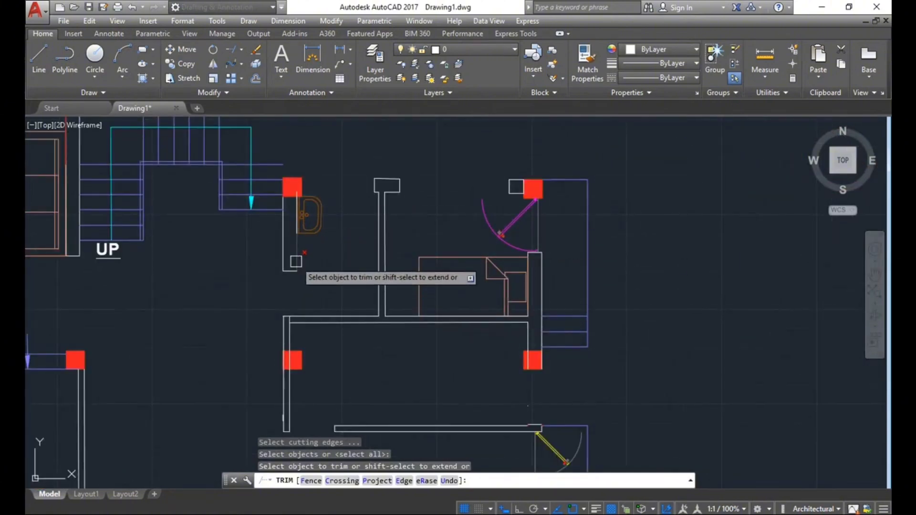
pyautogui.scroll(6, 373, 318)
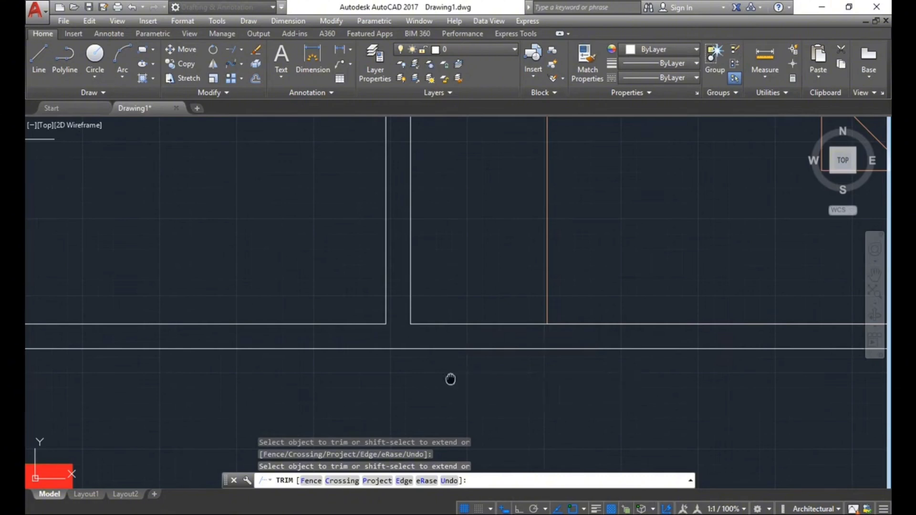
pyautogui.moveTo(450, 378); pyautogui.dragTo(431, 383, button='middle')
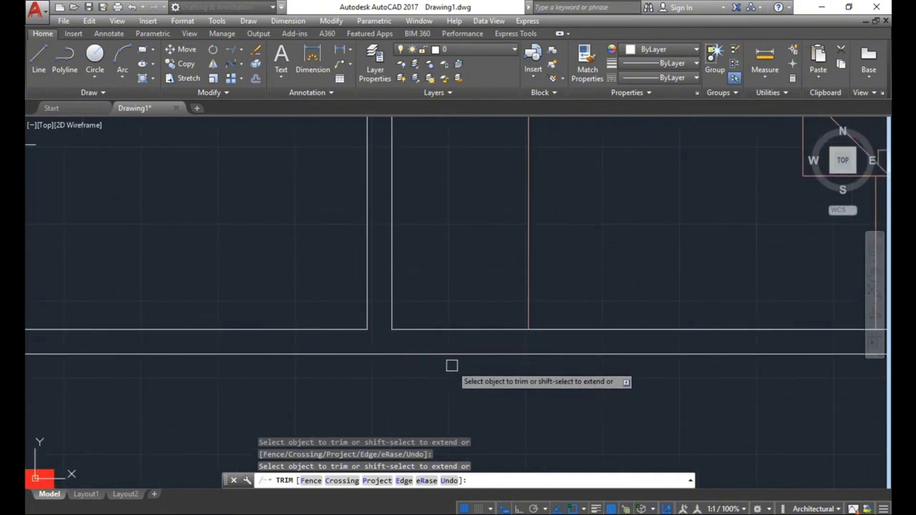
pyautogui.press('Escape')
pyautogui.press('Escape')
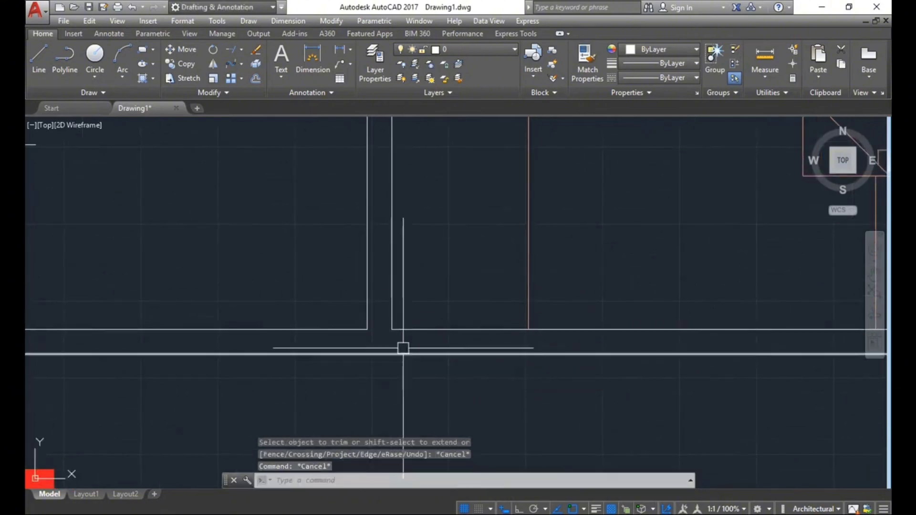
pyautogui.press('Escape')
pyautogui.scroll(-4, 403, 347)
pyautogui.moveTo(459, 388); pyautogui.dragTo(441, 394, button='middle')
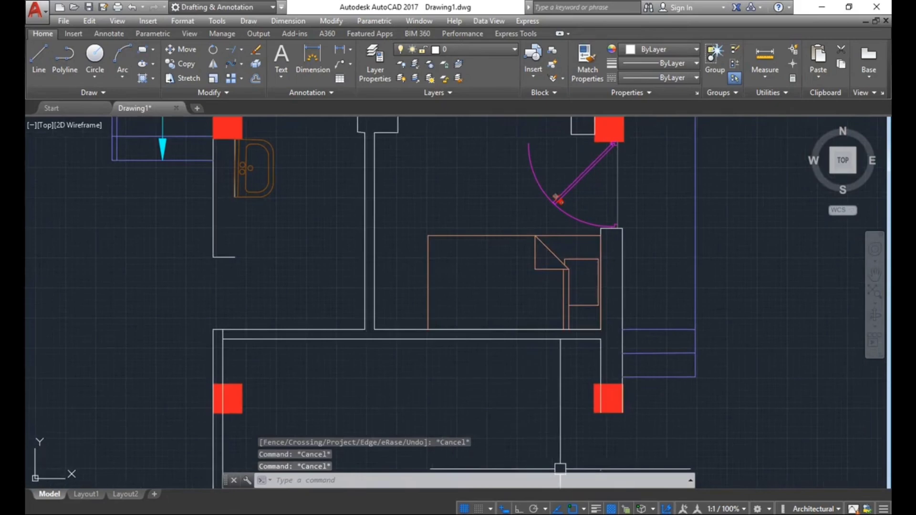
# Undo the previous grid-line extension and centre the grid rectangle in view.
pyautogui.hotkey('ctrl', 'z')
pyautogui.scroll(-2, 462, 336)
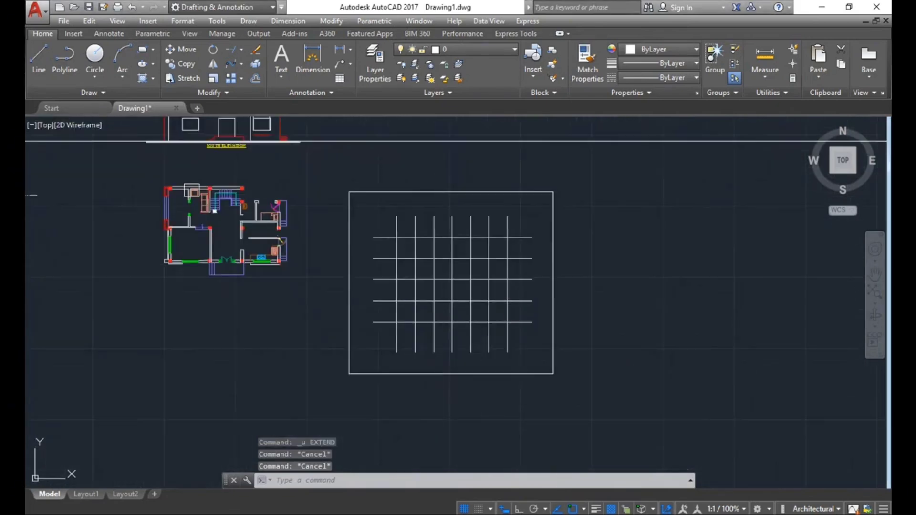
pyautogui.moveTo(258, 305); pyautogui.dragTo(339, 317, button='middle')
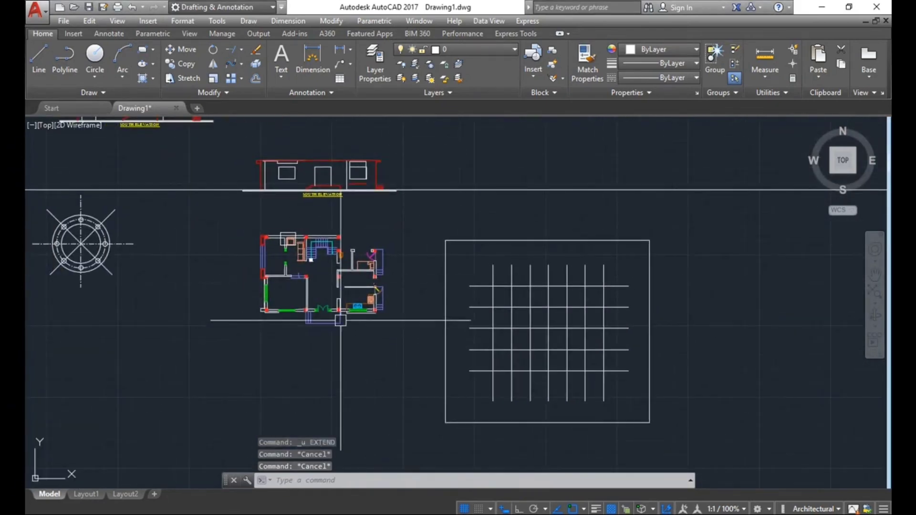
pyautogui.scroll(2, 339, 317)
pyautogui.scroll(1, 377, 297)
pyautogui.moveTo(415, 284); pyautogui.dragTo(352, 237, button='middle')
pyautogui.scroll(-2, 351, 237)
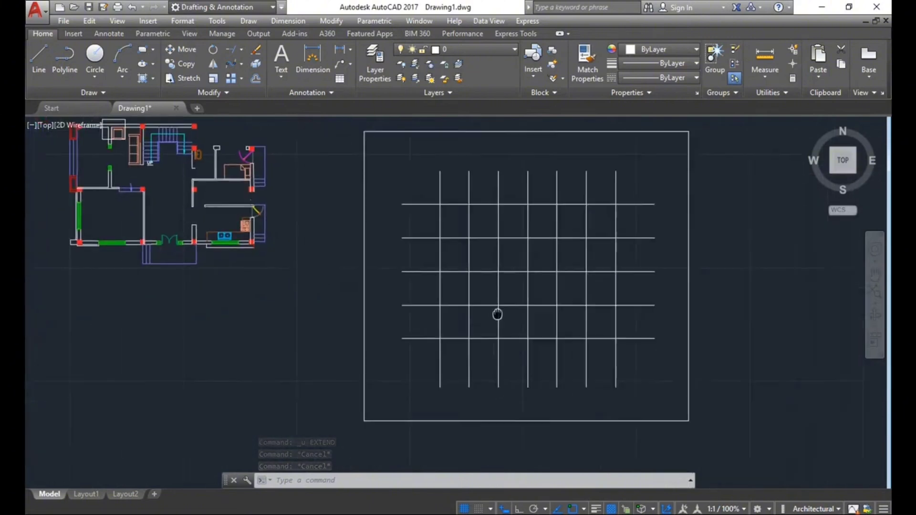
pyautogui.moveTo(496, 312); pyautogui.dragTo(427, 302, button='middle')
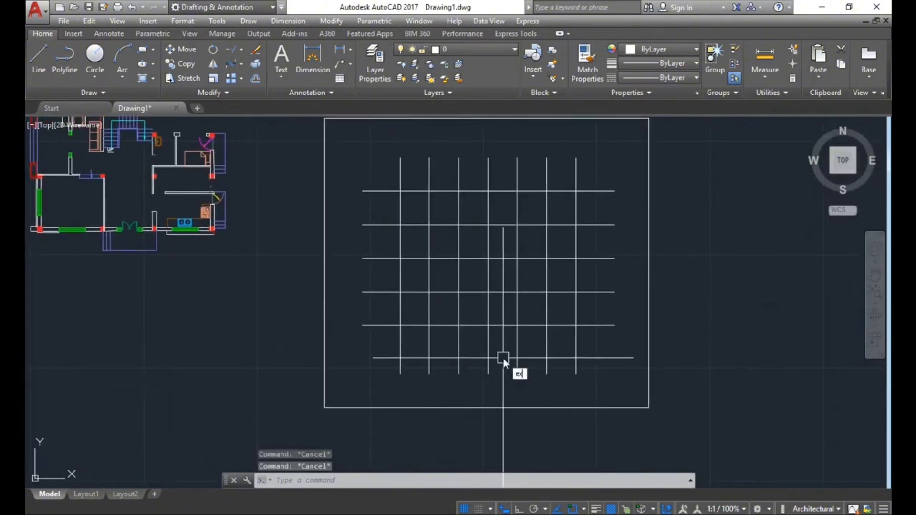
# Fence-extend all the grid lines out to the enclosing square.
pyautogui.press('Return')
pyautogui.press('Return')
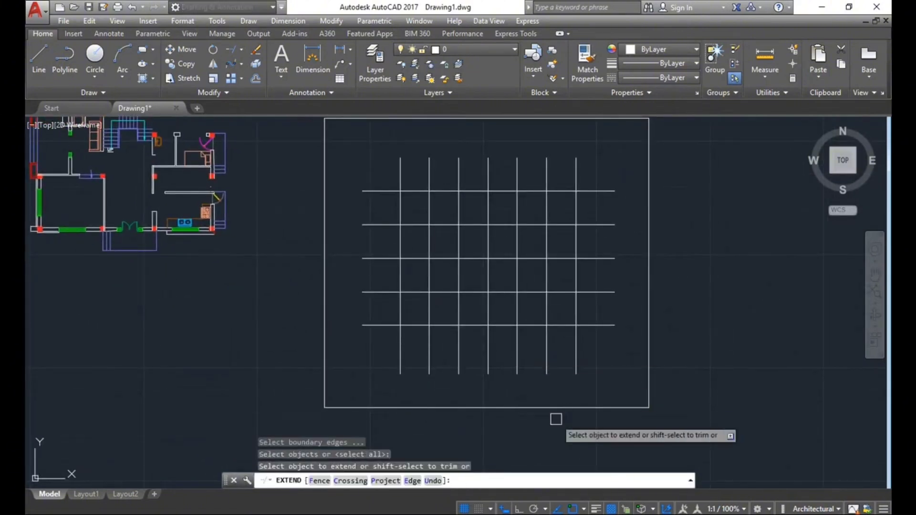
pyautogui.moveTo(555, 419); pyautogui.dragTo(522, 361, button='middle')
pyautogui.write('f')
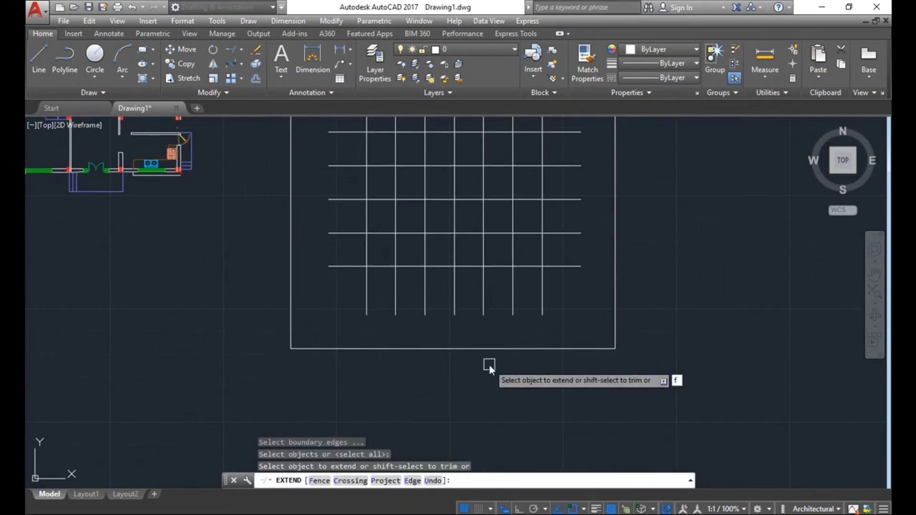
pyautogui.press('Return')
pyautogui.moveTo(486, 362); pyautogui.dragTo(479, 395, button='middle')
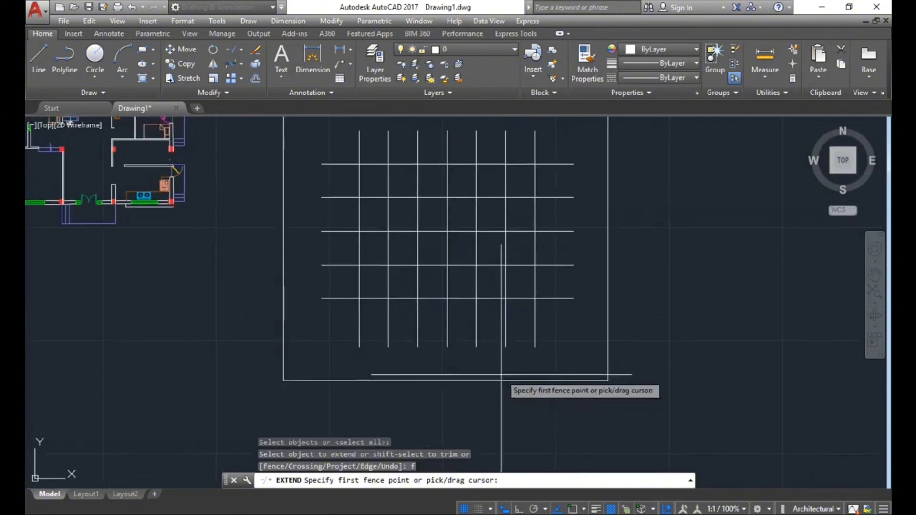
pyautogui.moveTo(546, 329); pyautogui.dragTo(537, 357, button='middle')
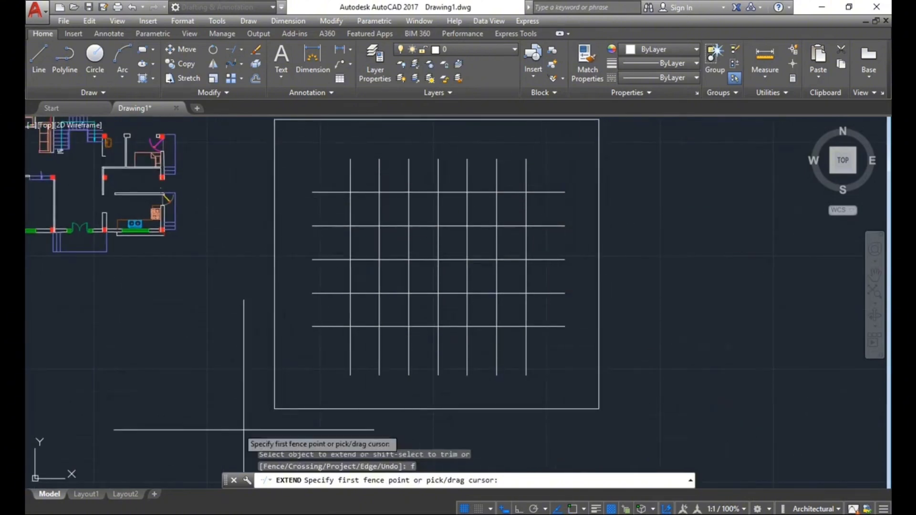
pyautogui.click(327, 173)
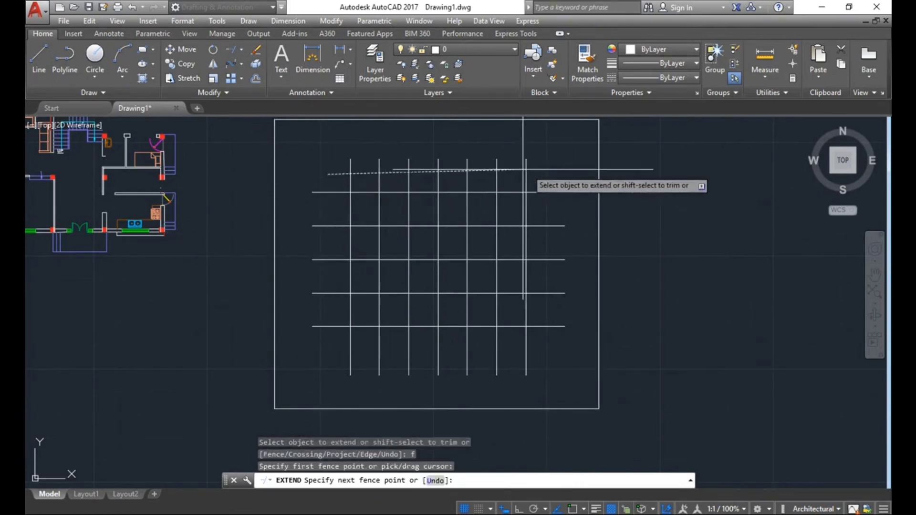
pyautogui.click(552, 170)
pyautogui.click(550, 351)
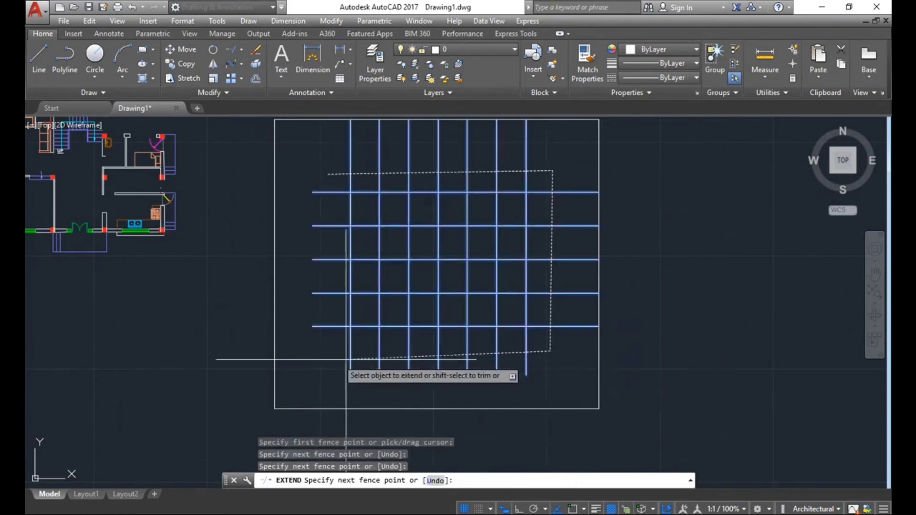
pyautogui.click(314, 356)
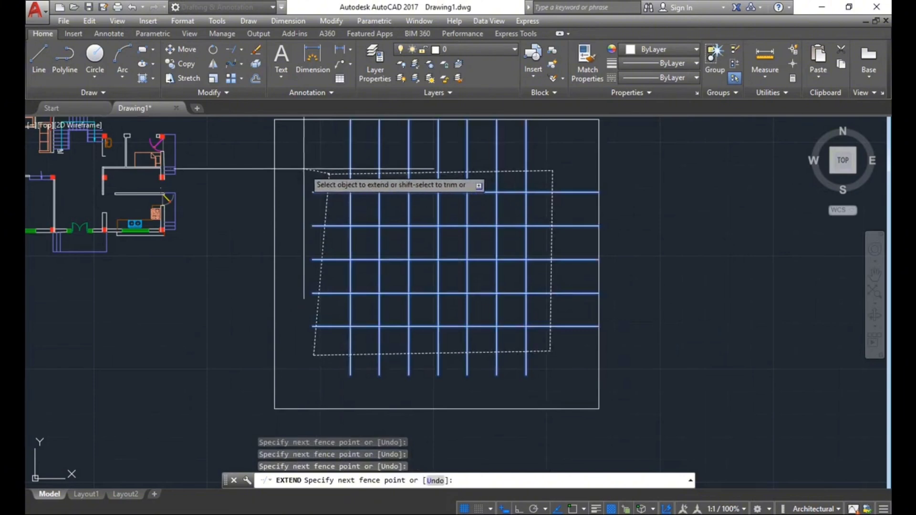
pyautogui.press('Return')
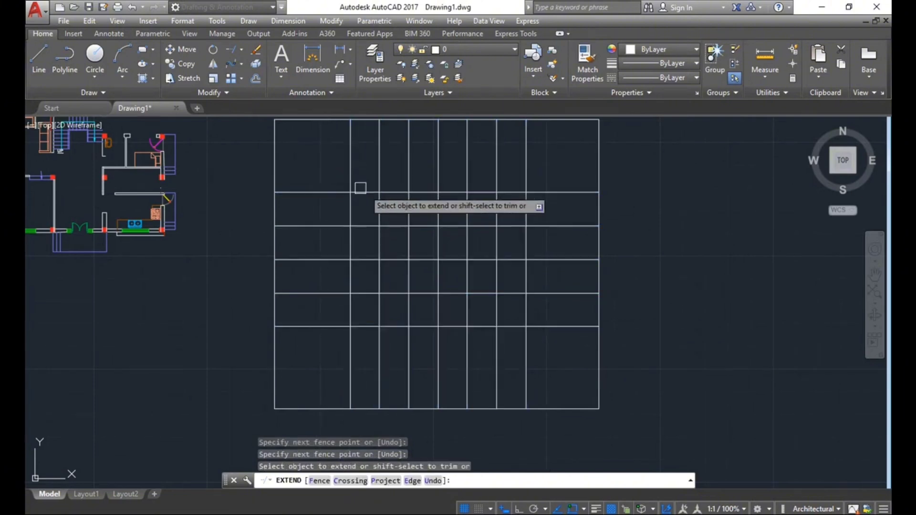
# Undo the fence extension so the grid lines stop short inside the frame.
pyautogui.moveTo(523, 343); pyautogui.dragTo(498, 357, button='middle')
pyautogui.scroll(-2, 476, 337)
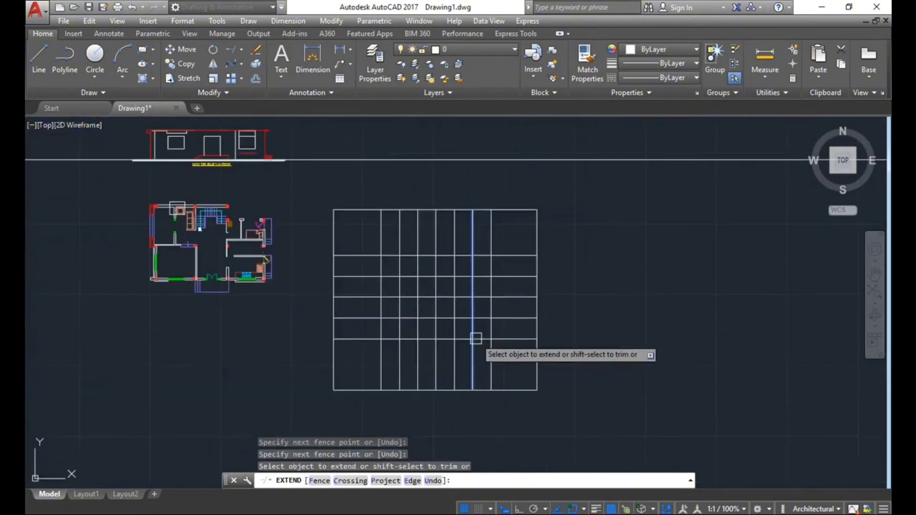
pyautogui.press('Escape')
pyautogui.hotkey('ctrl', 'z')
# Start EXTEND using all objects as boundary edges.
pyautogui.moveTo(477, 323); pyautogui.dragTo(464, 344, button='middle')
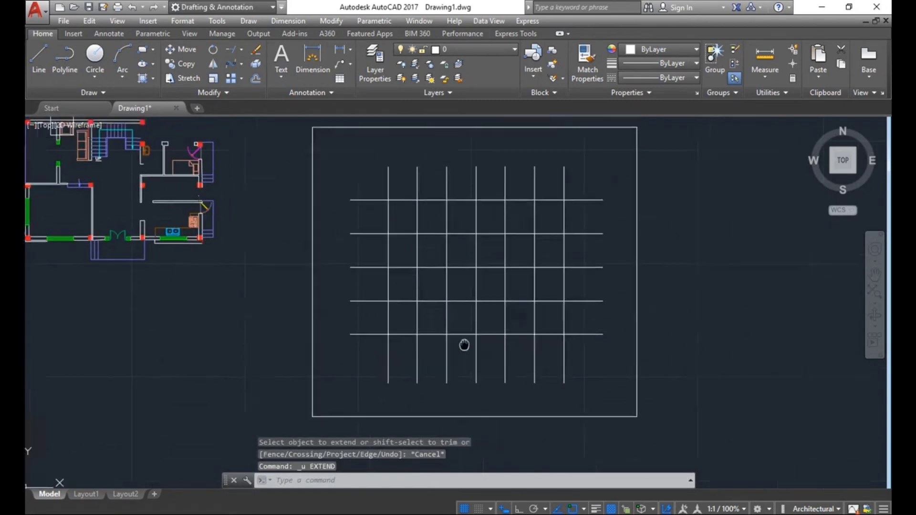
pyautogui.scroll(-3, 464, 343)
pyautogui.scroll(1, 434, 314)
pyautogui.moveTo(434, 314); pyautogui.dragTo(423, 279, button='middle')
pyautogui.write('ex')
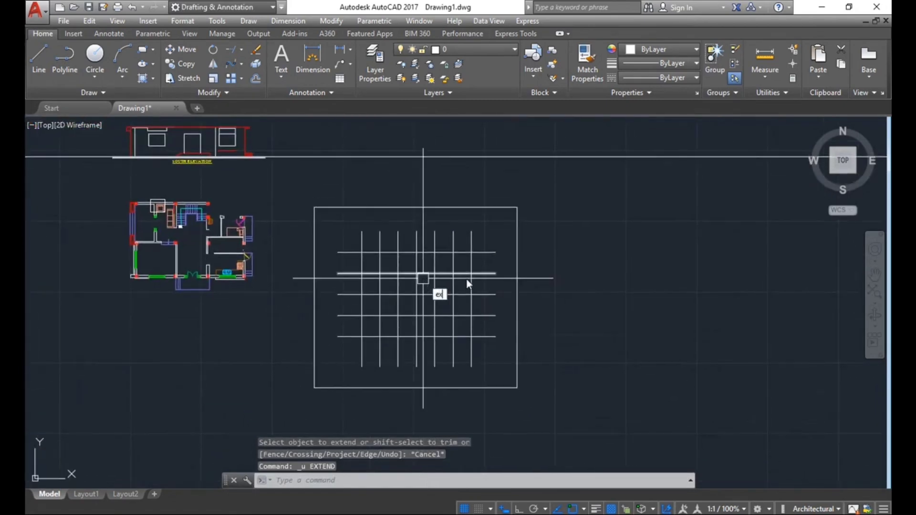
pyautogui.press('Return')
pyautogui.press('Return')
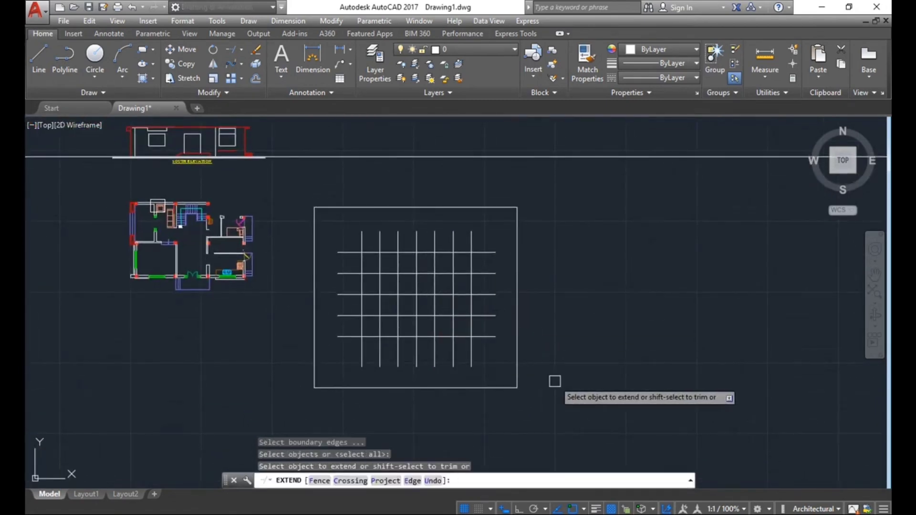
pyautogui.write('f')
pyautogui.press('Return')
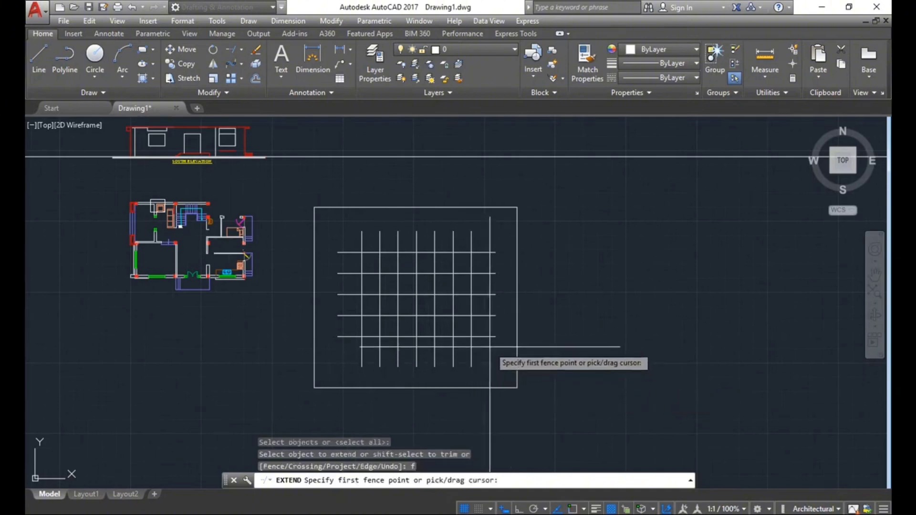
# Fence around all four sides of the grid to extend the crossed lines to the square.
pyautogui.click(489, 347)
pyautogui.click(485, 241)
pyautogui.click(333, 235)
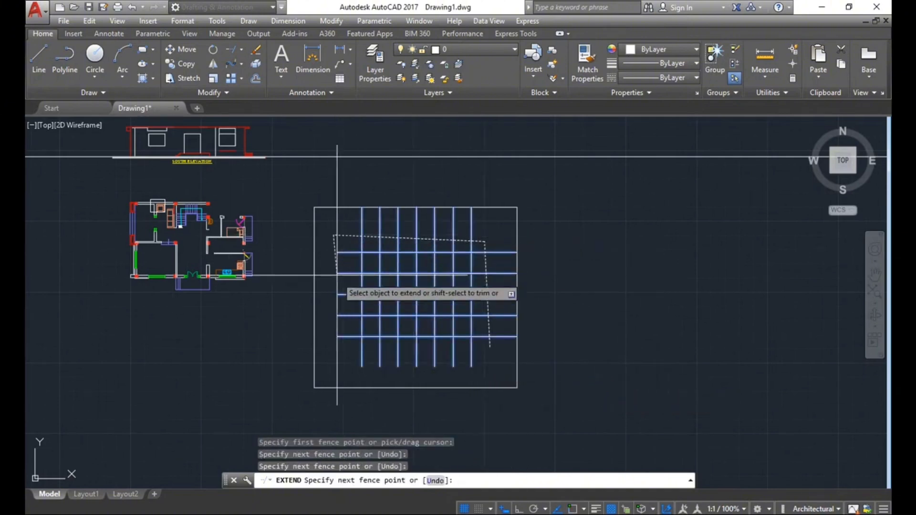
pyautogui.click(342, 348)
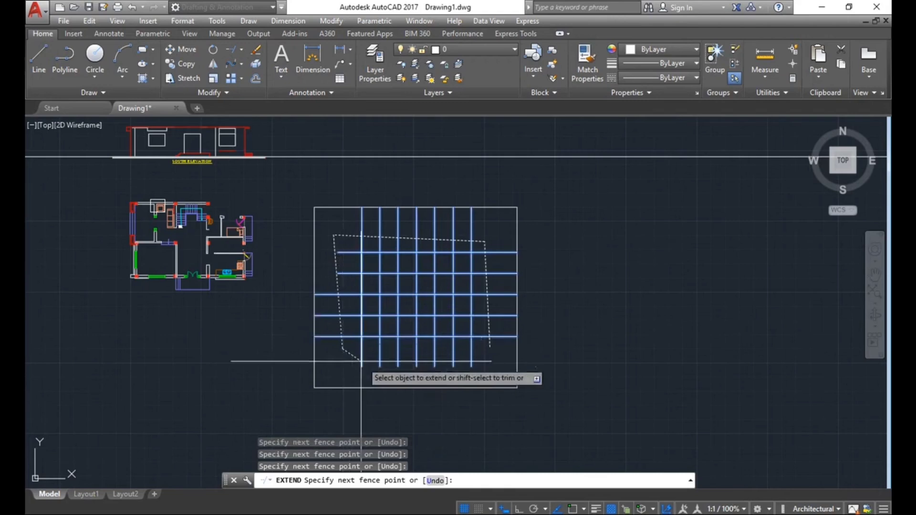
pyautogui.click(487, 356)
pyautogui.scroll(2, 487, 344)
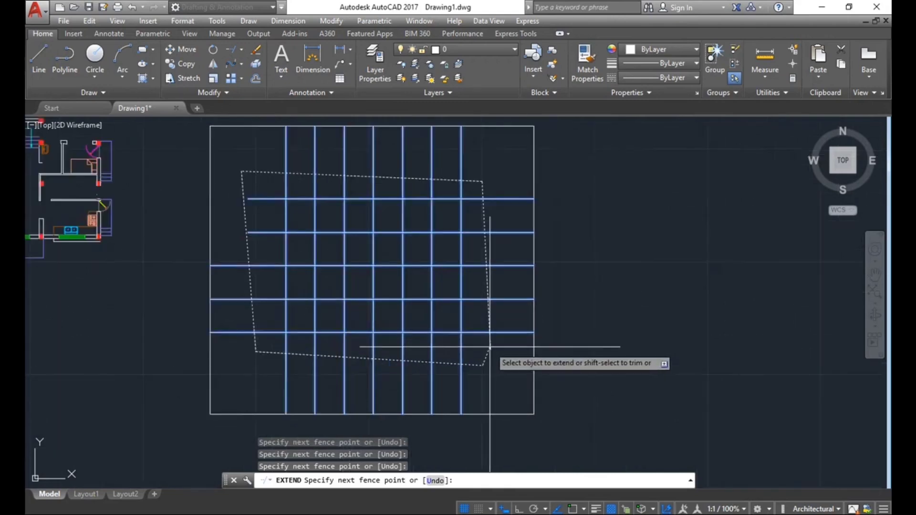
pyautogui.press('Return')
# Extend the remaining short horizontal line to the left border, then undo that extension.
pyautogui.moveTo(477, 355); pyautogui.dragTo(472, 364, button='middle')
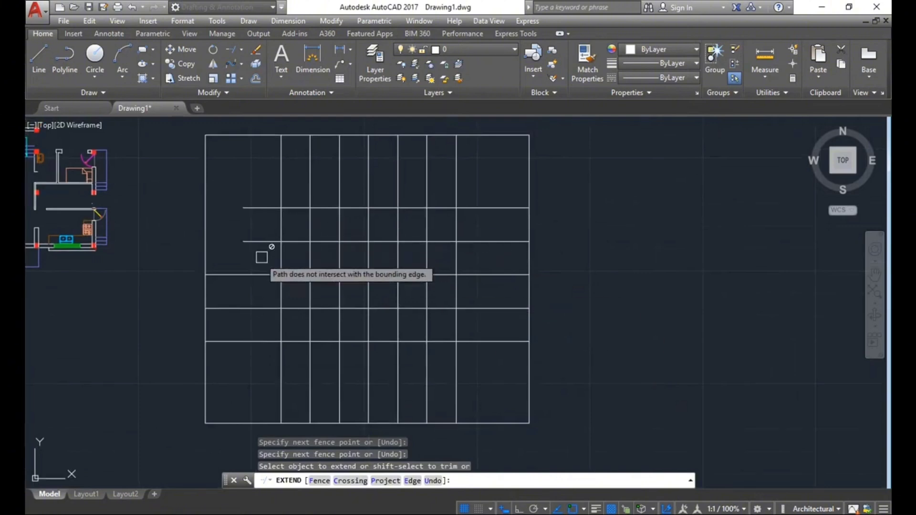
pyautogui.click(260, 241)
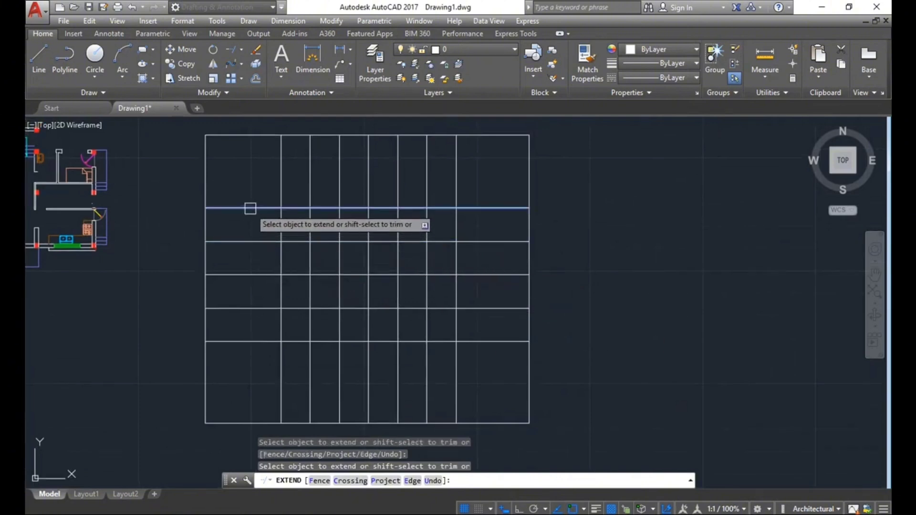
pyautogui.scroll(-4, 334, 265)
pyautogui.press('Escape')
pyautogui.press('Escape')
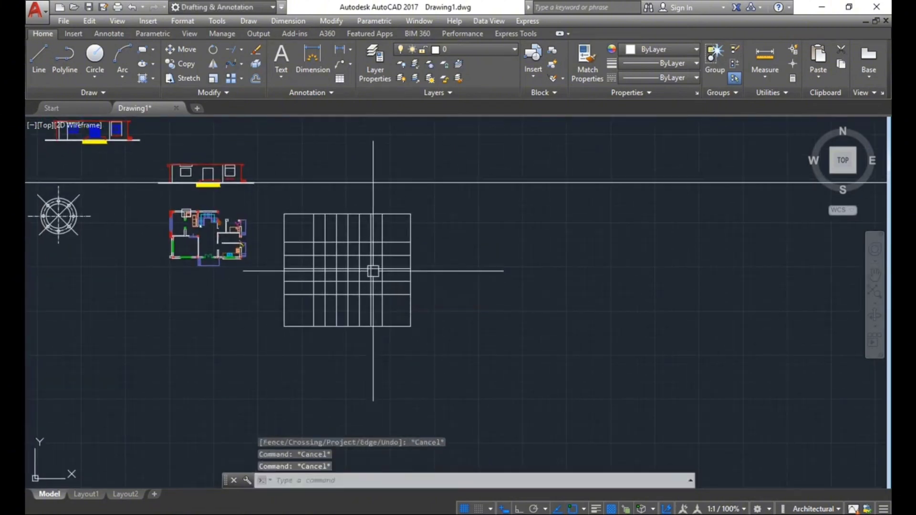
pyautogui.hotkey('ctrl', 'z')
pyautogui.scroll(1, 372, 270)
# With all objects as boundaries, extend the vertical lines to the top and horizontals to the right edge.
pyautogui.scroll(1, 401, 274)
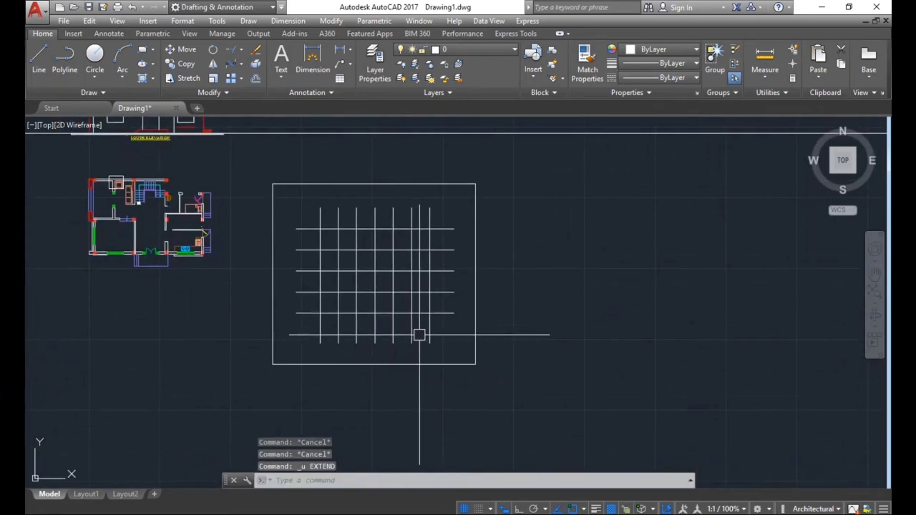
pyautogui.write('ex')
pyautogui.press('Return')
pyautogui.press('Return')
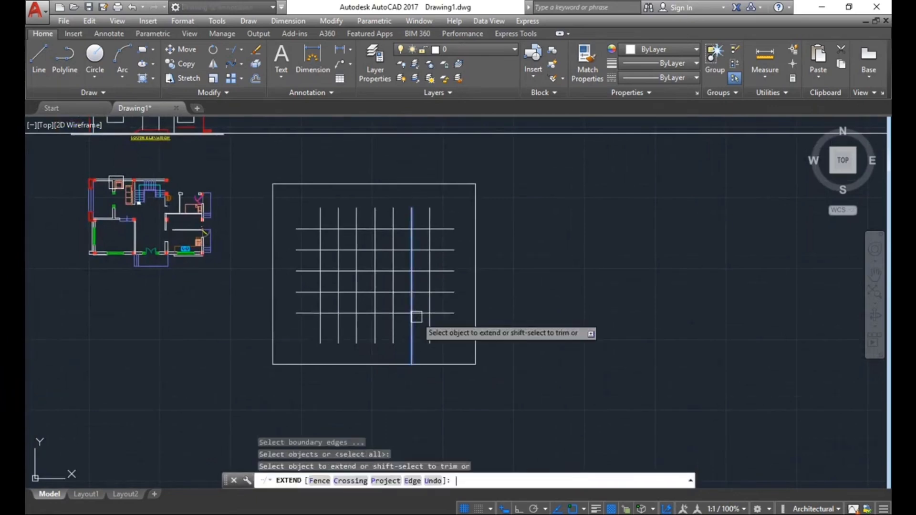
pyautogui.moveTo(531, 352); pyautogui.dragTo(511, 335, button='middle')
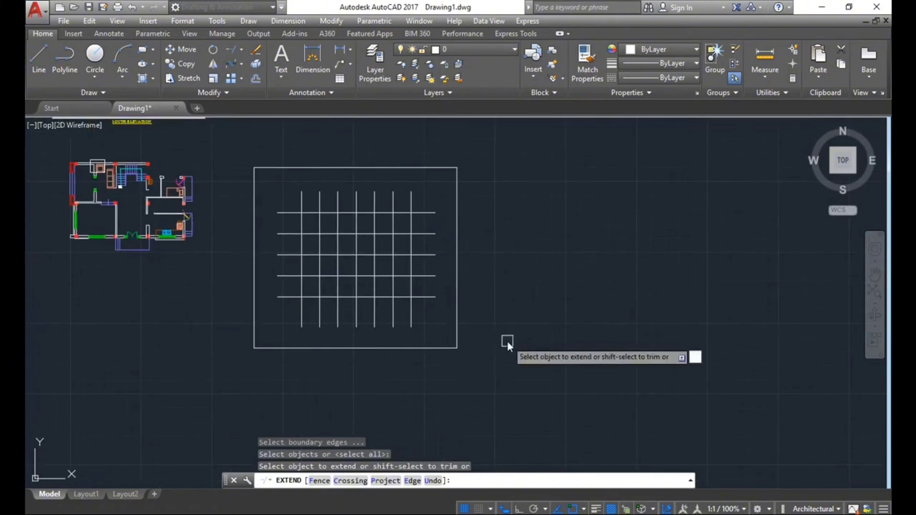
pyautogui.scroll(2, 285, 193)
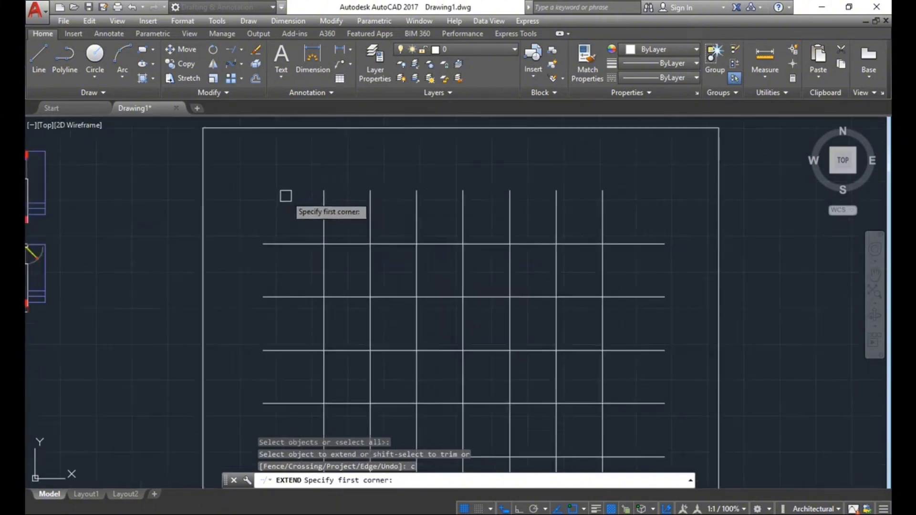
pyautogui.scroll(2, 281, 198)
pyautogui.click(269, 201)
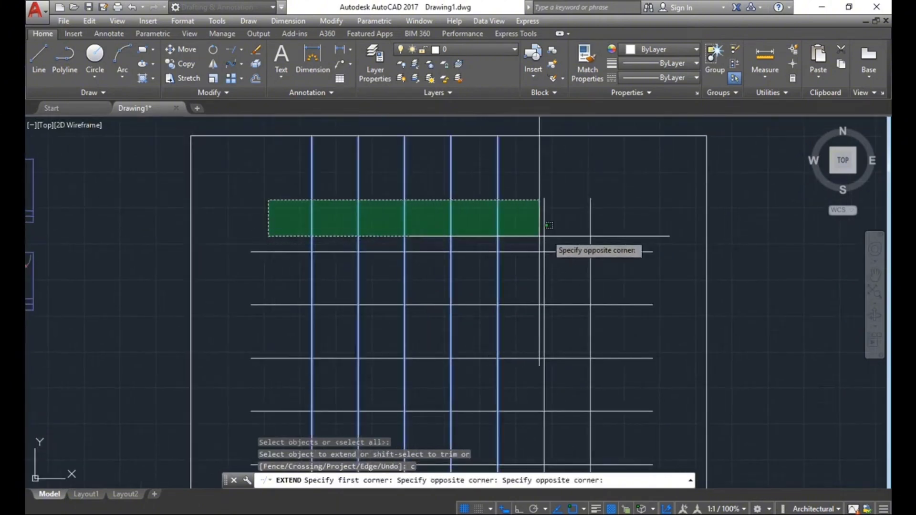
pyautogui.click(624, 229)
pyautogui.moveTo(638, 250)
pyautogui.mouseDown(button='middle')
pyautogui.moveTo(605, 337)
pyautogui.moveTo(562, 223)
pyautogui.moveTo(574, 334)
pyautogui.mouseUp(button='middle')
pyautogui.scroll(-2, 582, 356)
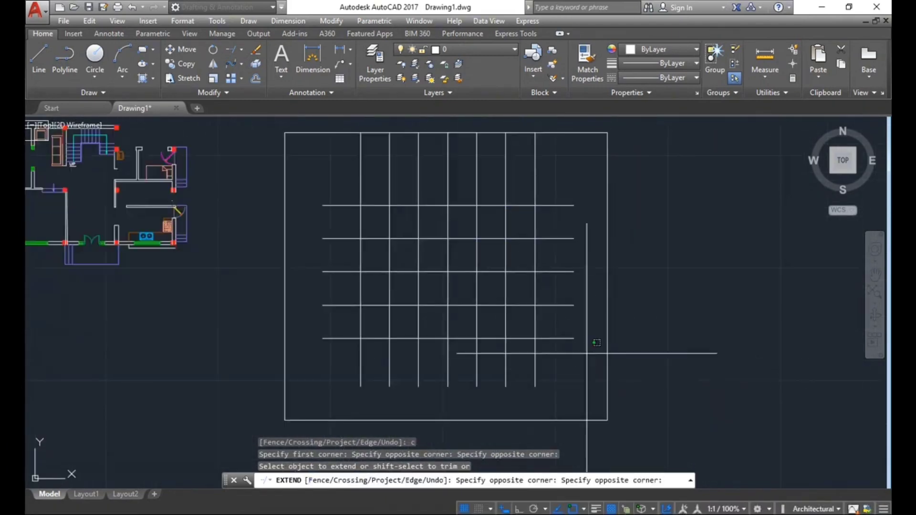
pyautogui.click(587, 352)
pyautogui.click(562, 200)
# Extend the vertical lines down to the bottom edge and horizontals to the left edge.
pyautogui.click(568, 394)
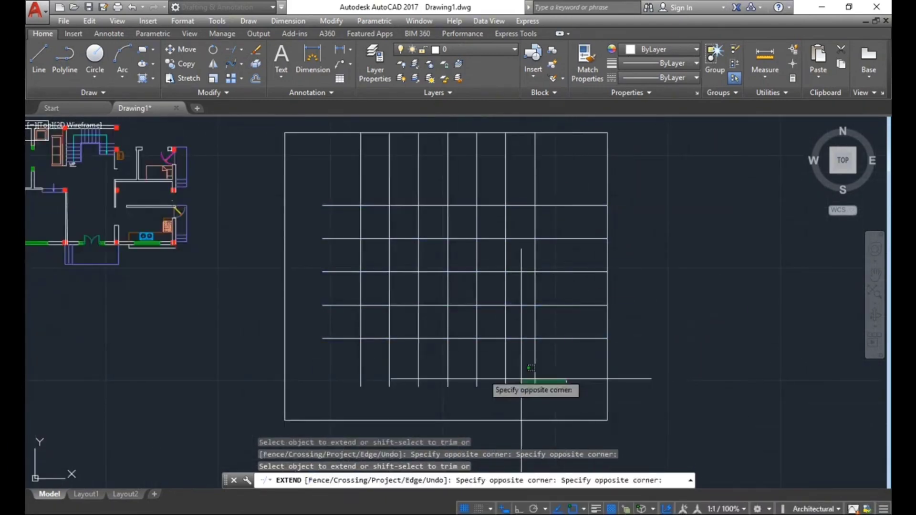
pyautogui.click(333, 363)
pyautogui.click(339, 359)
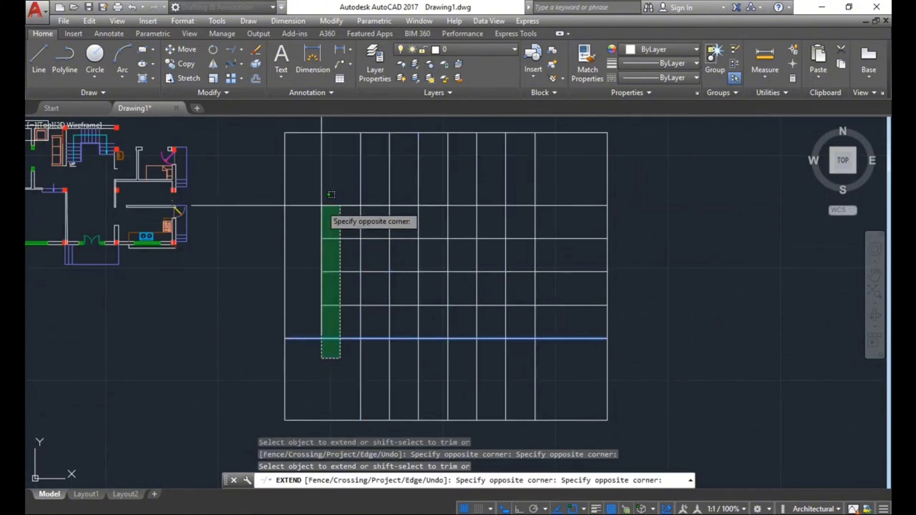
pyautogui.click(319, 200)
pyautogui.scroll(-2, 339, 219)
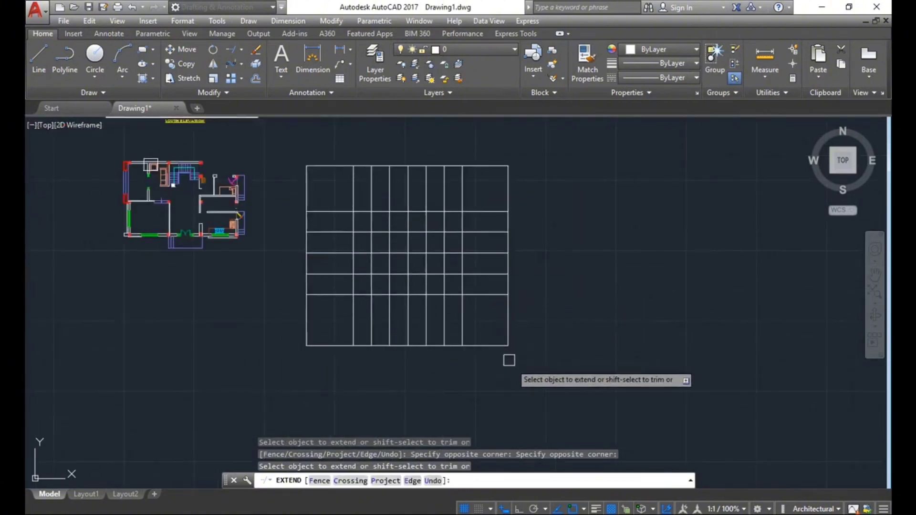
pyautogui.press('Escape')
pyautogui.press('Escape')
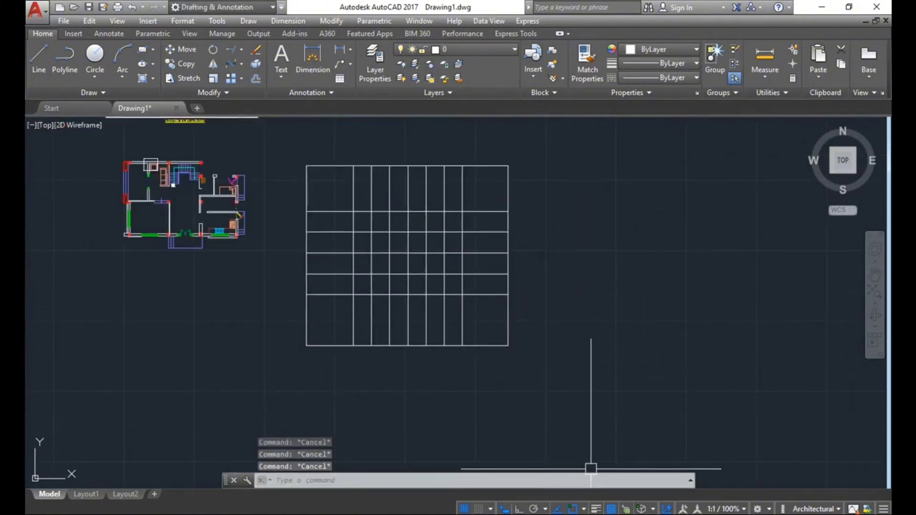
pyautogui.scroll(2, 473, 332)
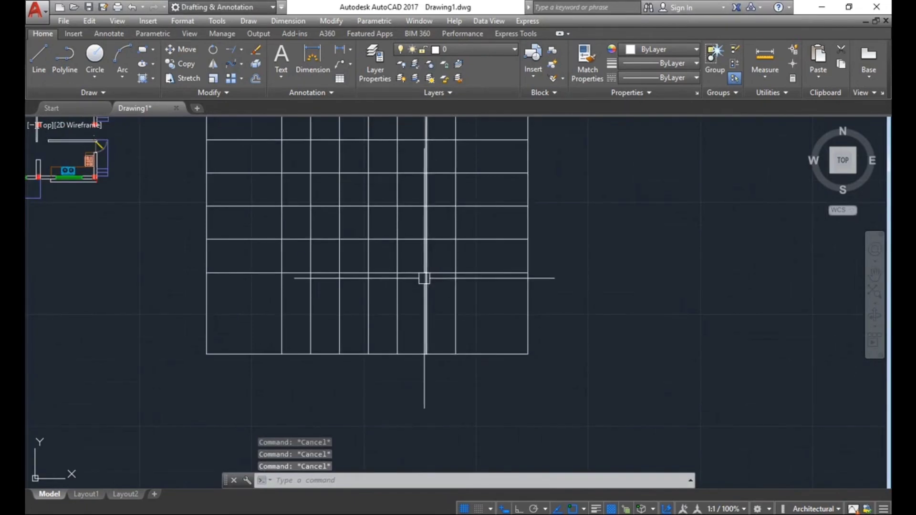
pyautogui.moveTo(473, 332); pyautogui.dragTo(442, 298, button='middle')
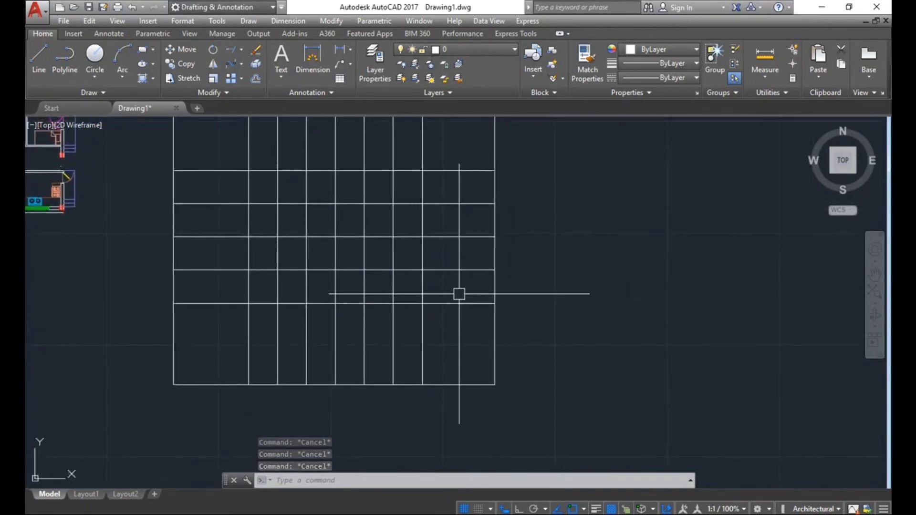
pyautogui.scroll(-2, 585, 327)
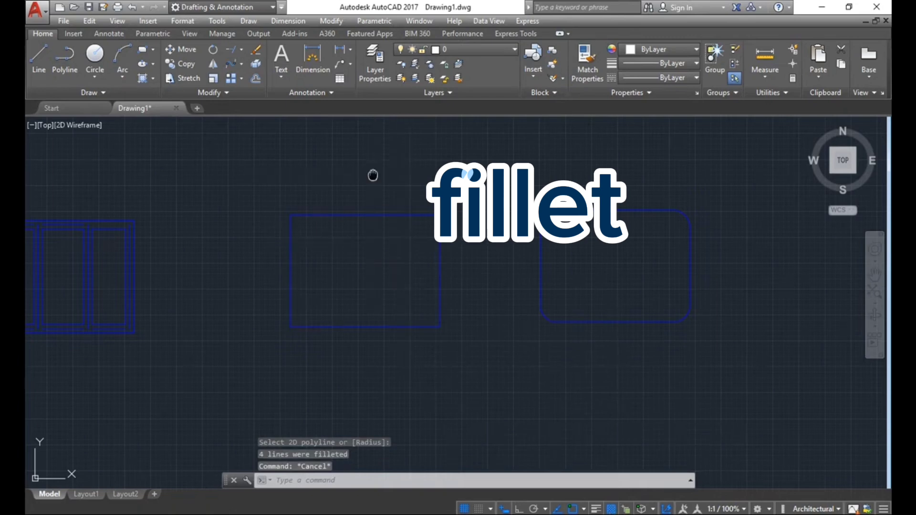
# Browse the fillet, chamfer and blend options, then briefly start and cancel FILLET.
pyautogui.moveTo(372, 175); pyautogui.dragTo(379, 186, button='middle')
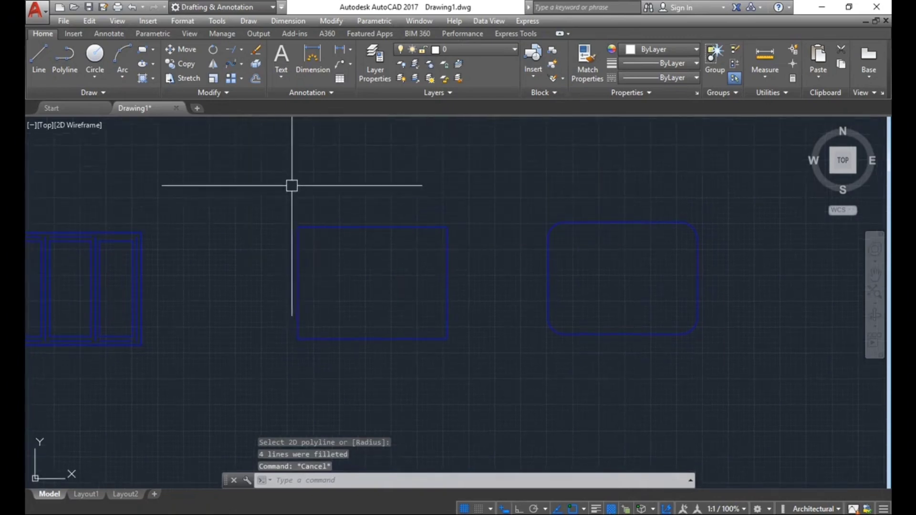
pyautogui.click(242, 64)
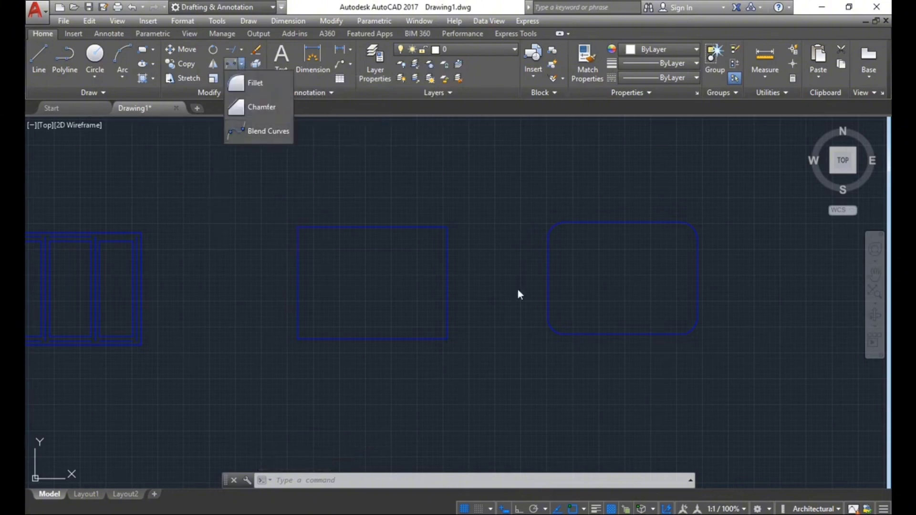
pyautogui.click(555, 393)
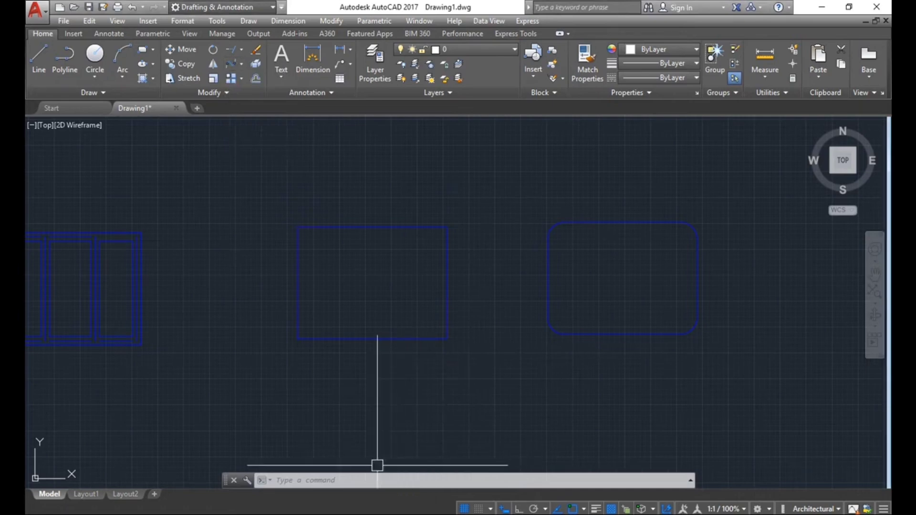
pyautogui.write('F')
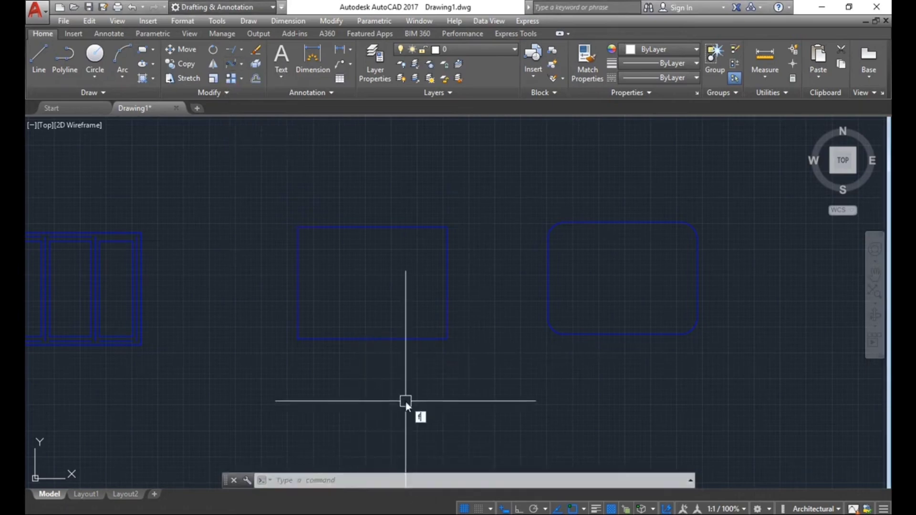
pyautogui.press('Return')
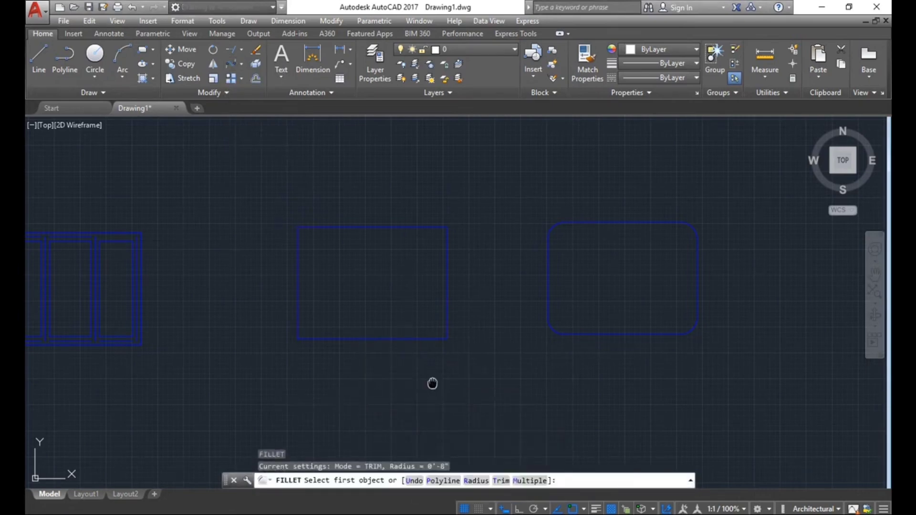
pyautogui.press('Escape')
pyautogui.press('Escape')
pyautogui.press('Escape')
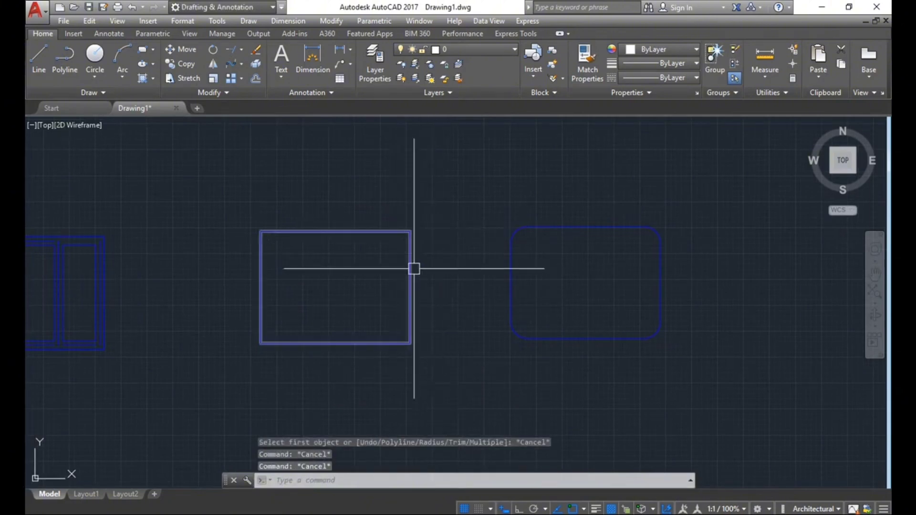
# Pan and zoom to bring the rectangles back into view.
pyautogui.moveTo(446, 317); pyautogui.dragTo(440, 304, button='middle')
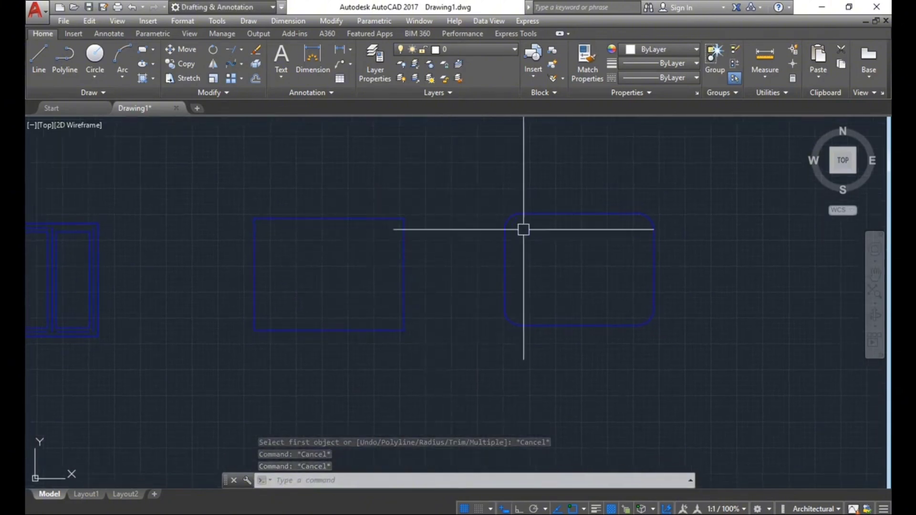
pyautogui.scroll(2, 546, 226)
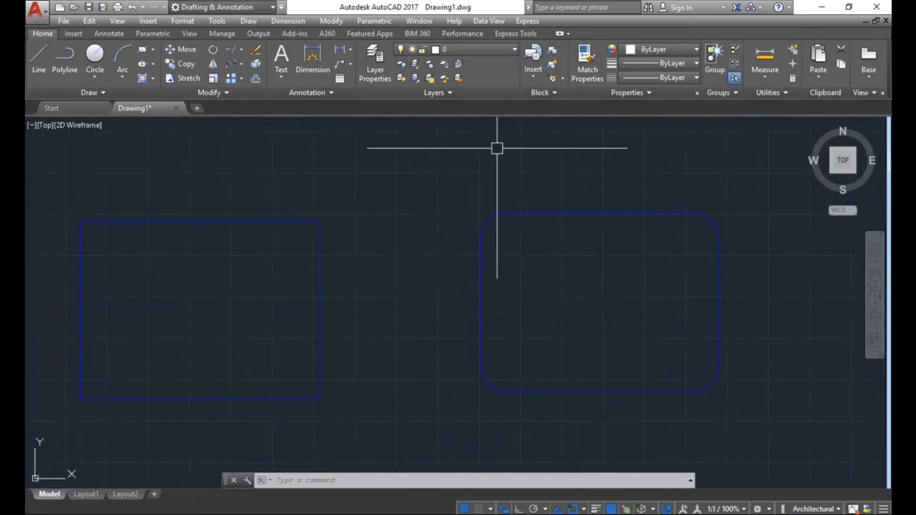
pyautogui.moveTo(403, 272); pyautogui.dragTo(466, 274, button='middle')
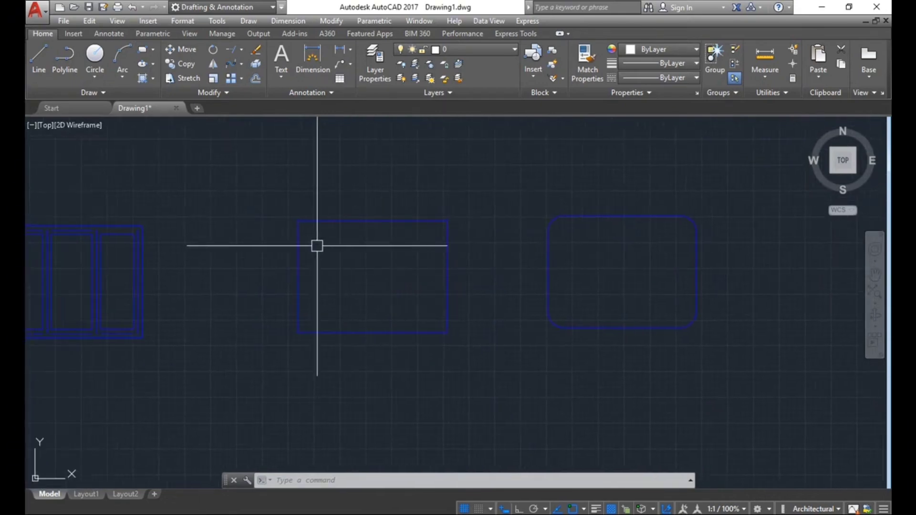
pyautogui.moveTo(227, 227); pyautogui.dragTo(219, 231, button='middle')
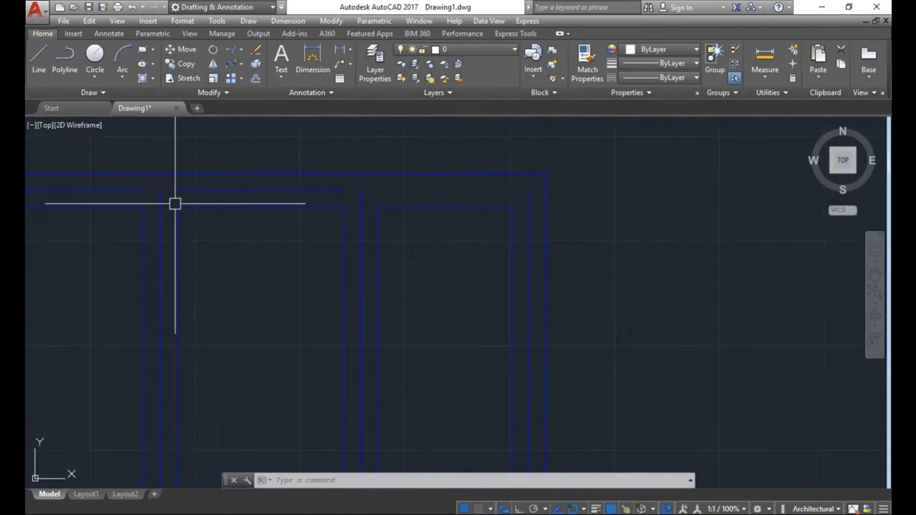
pyautogui.scroll(-2, 423, 248)
pyautogui.moveTo(423, 247); pyautogui.dragTo(465, 268, button='middle')
pyautogui.moveTo(322, 240); pyautogui.dragTo(448, 262, button='middle')
pyautogui.scroll(5, 477, 257)
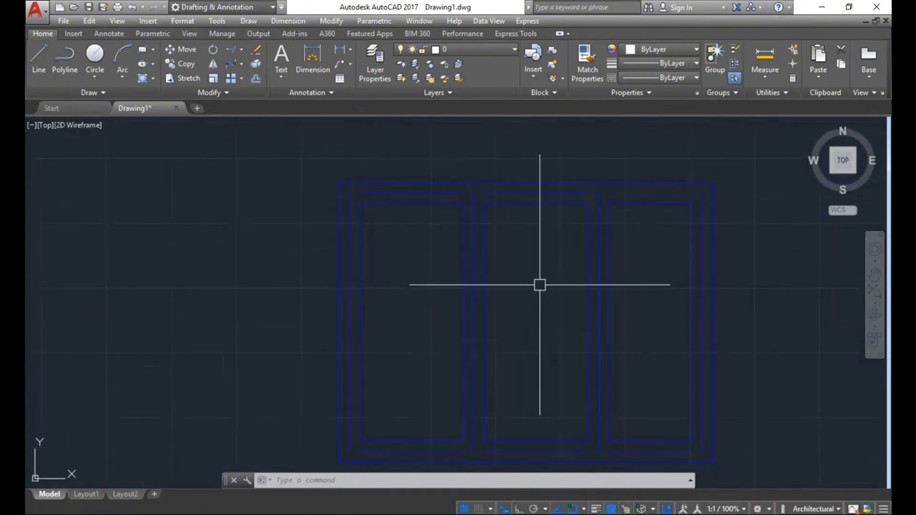
pyautogui.scroll(-2, 317, 225)
pyautogui.scroll(-2, 464, 342)
pyautogui.moveTo(464, 342); pyautogui.dragTo(403, 334, button='middle')
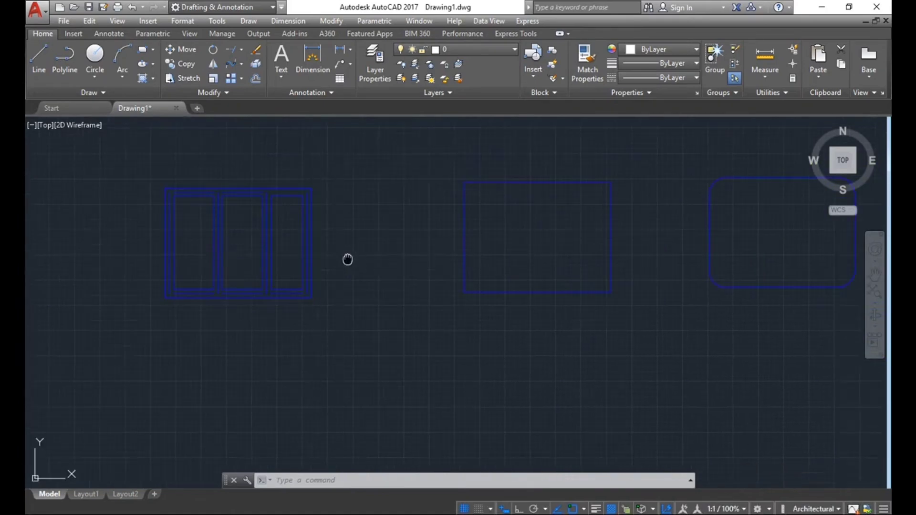
pyautogui.moveTo(347, 259); pyautogui.dragTo(383, 272, button='middle')
pyautogui.press('Escape')
pyautogui.press('Escape')
pyautogui.press('Escape')
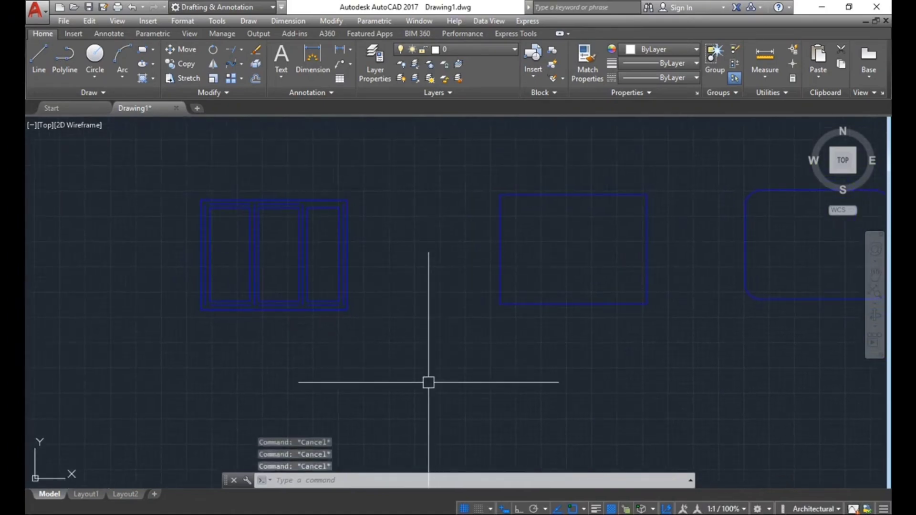
# Start FILLET and set its radius to 8 inches.
pyautogui.write('f')
pyautogui.press('Return')
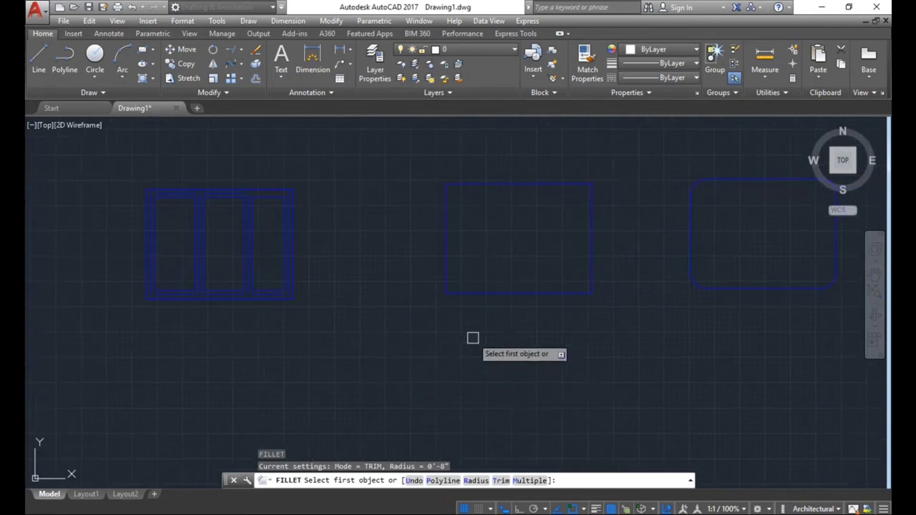
pyautogui.moveTo(441, 369); pyautogui.dragTo(391, 369, button='middle')
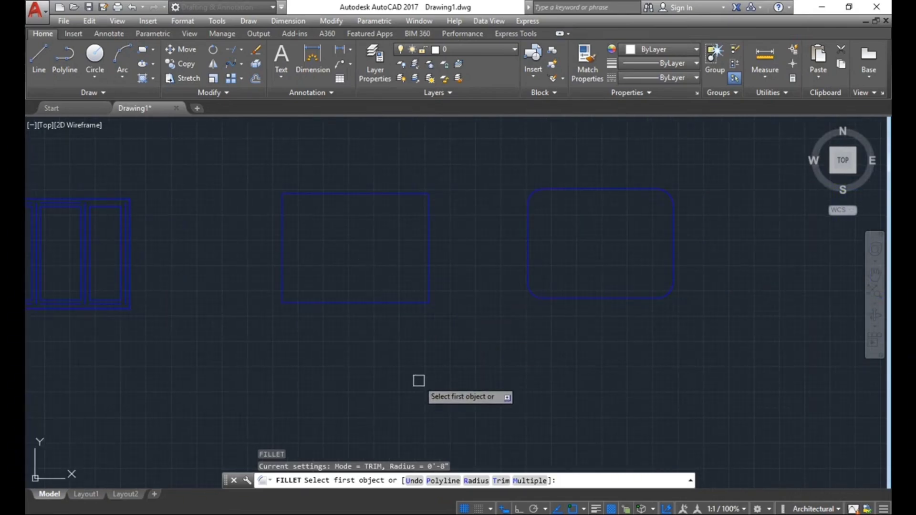
pyautogui.write('r')
pyautogui.press('Return')
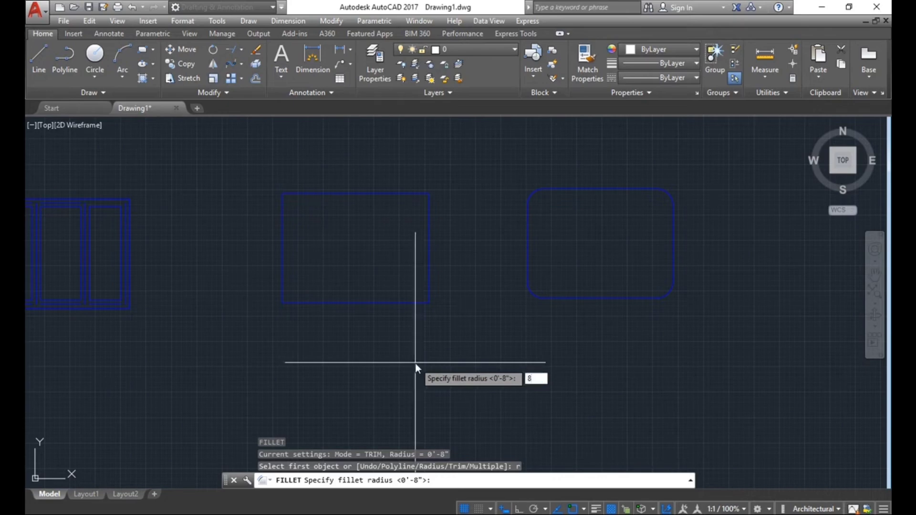
pyautogui.write('"')
pyautogui.press('Return')
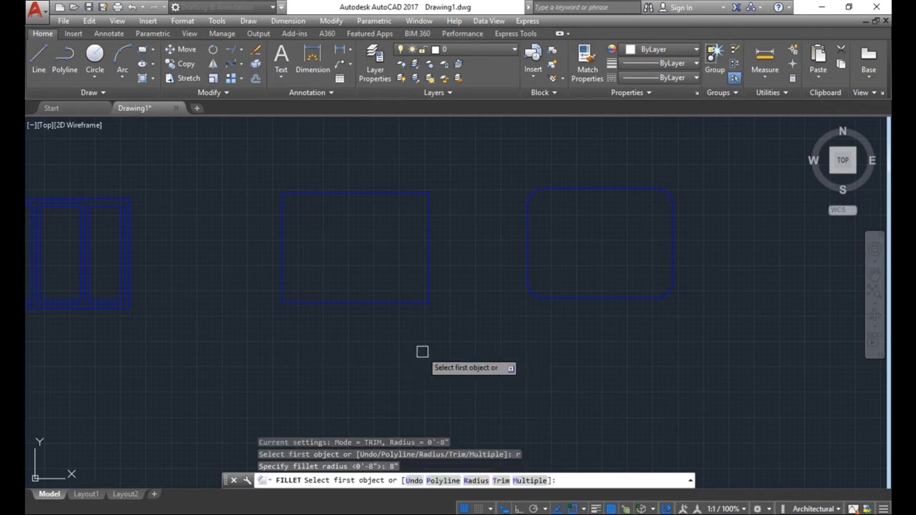
# Fillet the left rectangle's bottom and right edges to round its bottom-right corner.
pyautogui.moveTo(409, 341); pyautogui.dragTo(404, 353, button='middle')
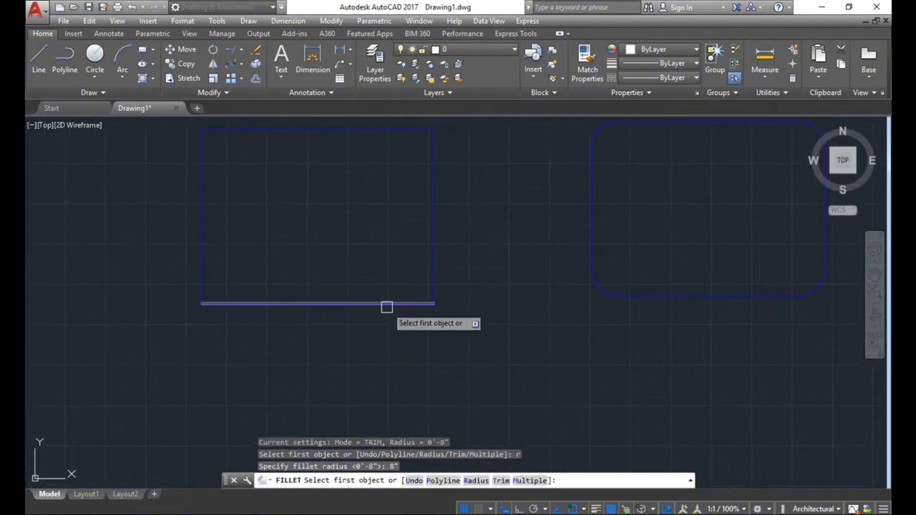
pyautogui.click(387, 303)
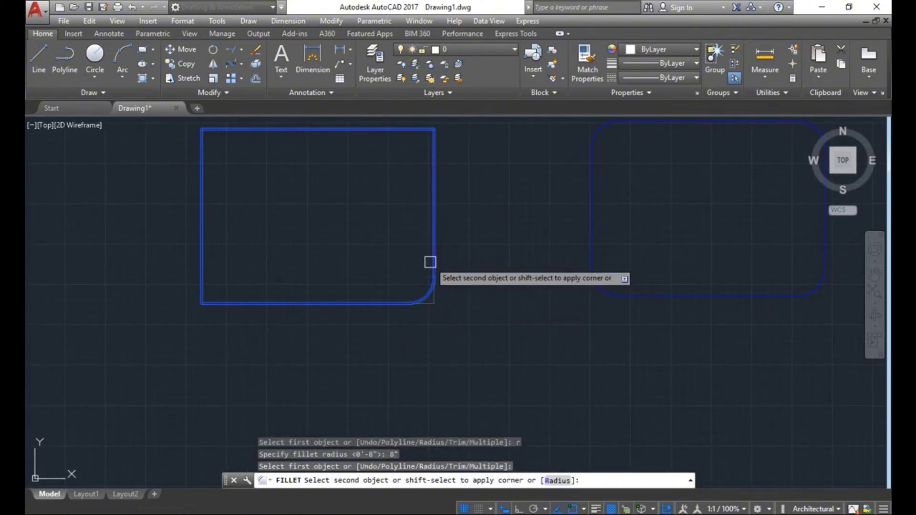
pyautogui.moveTo(419, 368); pyautogui.dragTo(410, 389, button='middle')
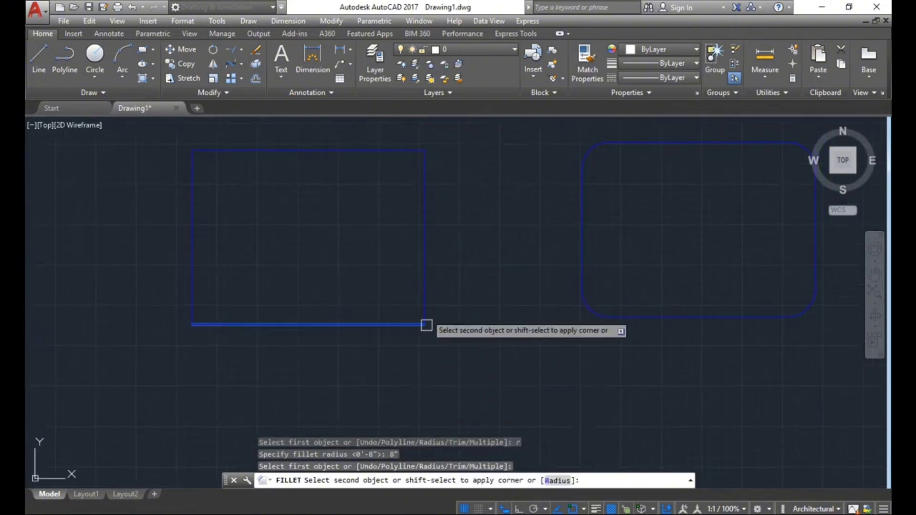
pyautogui.click(429, 245)
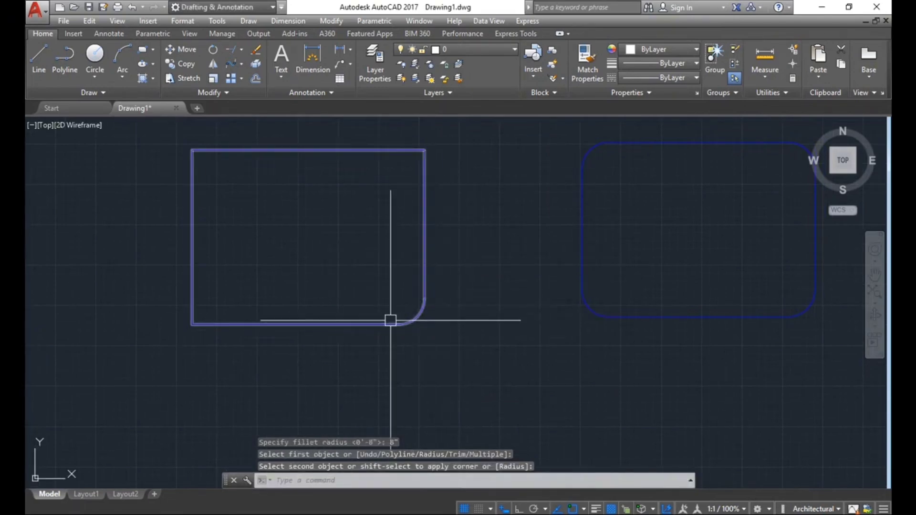
pyautogui.scroll(2, 391, 320)
pyautogui.scroll(-2, 453, 300)
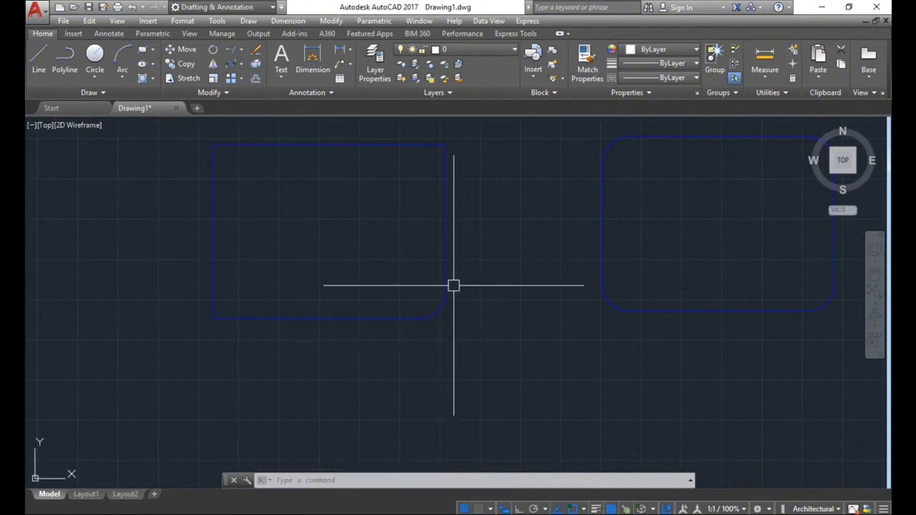
# Clear running commands, then start and cancel FILLET.
pyautogui.moveTo(419, 345)
pyautogui.mouseDown(button='middle')
pyautogui.moveTo(369, 340)
pyautogui.moveTo(449, 362)
pyautogui.mouseUp(button='middle')
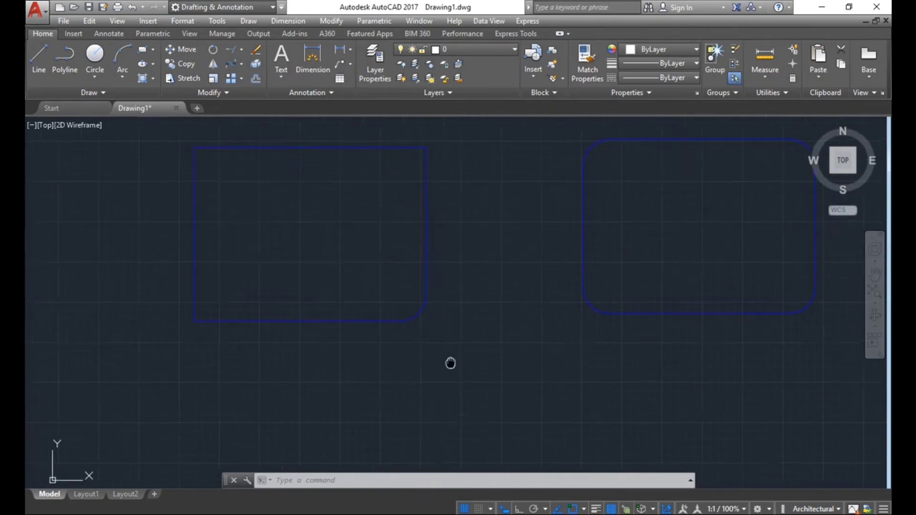
pyautogui.press('Escape')
pyautogui.press('Escape')
pyautogui.press('Escape')
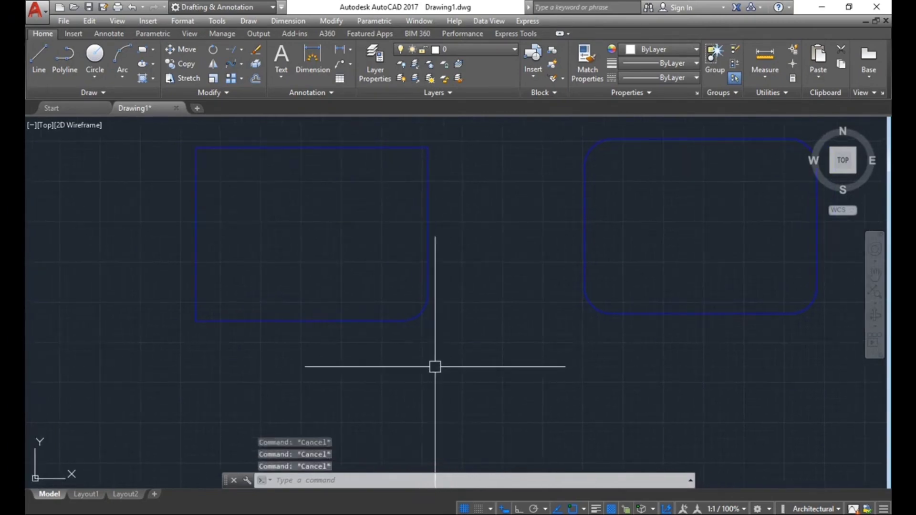
pyautogui.moveTo(442, 348); pyautogui.dragTo(433, 367, button='middle')
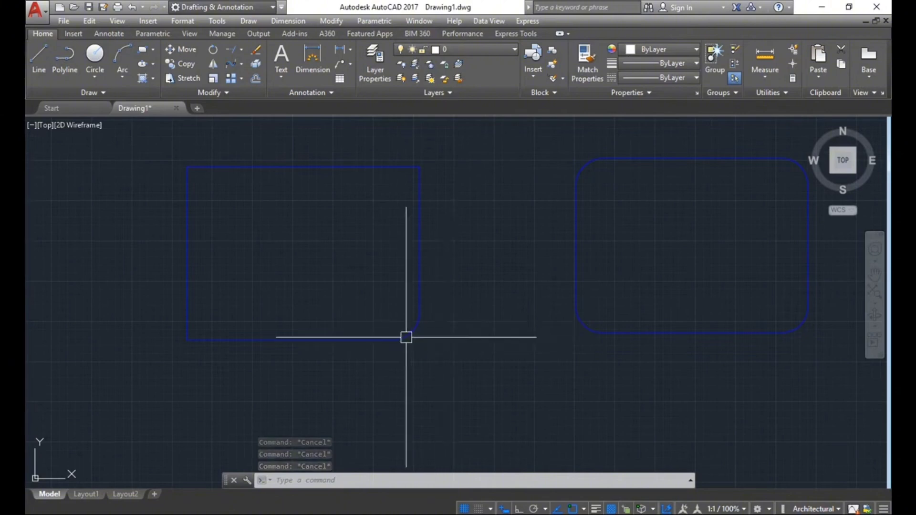
pyautogui.write('f')
pyautogui.press('Return')
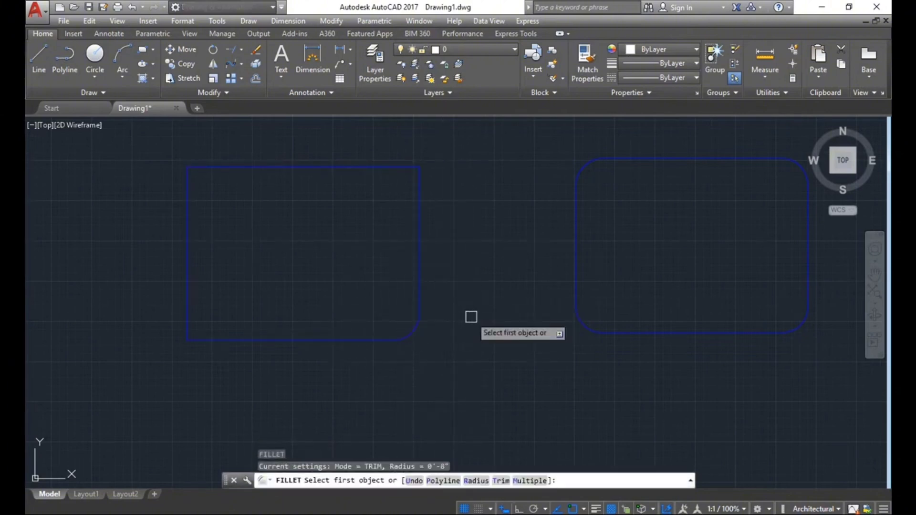
pyautogui.moveTo(453, 268); pyautogui.dragTo(454, 276, button='middle')
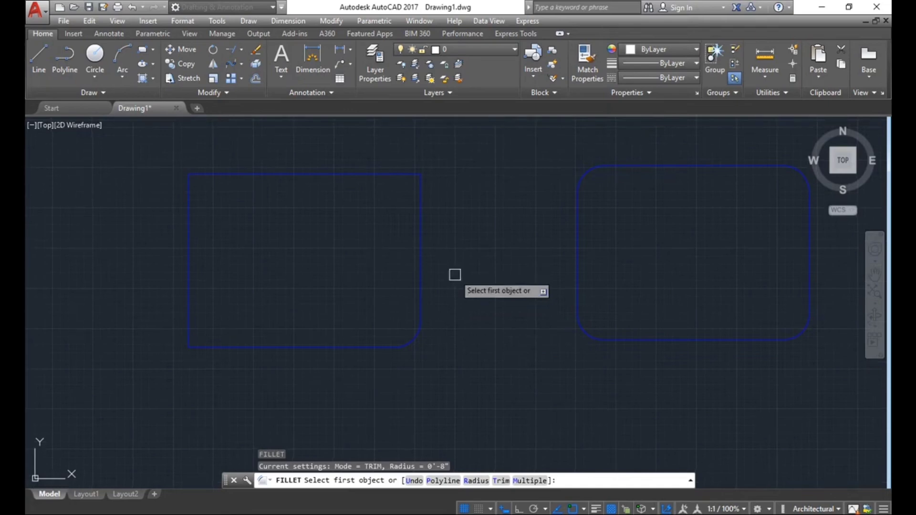
pyautogui.press('Escape')
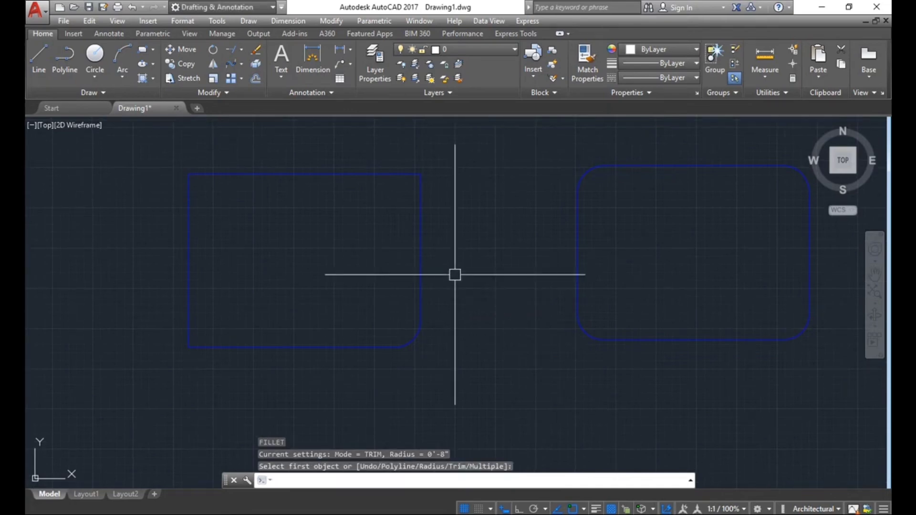
# Keeping the 8-inch radius, fillet the right and top edges to round the top-right corner.
pyautogui.press('Return')
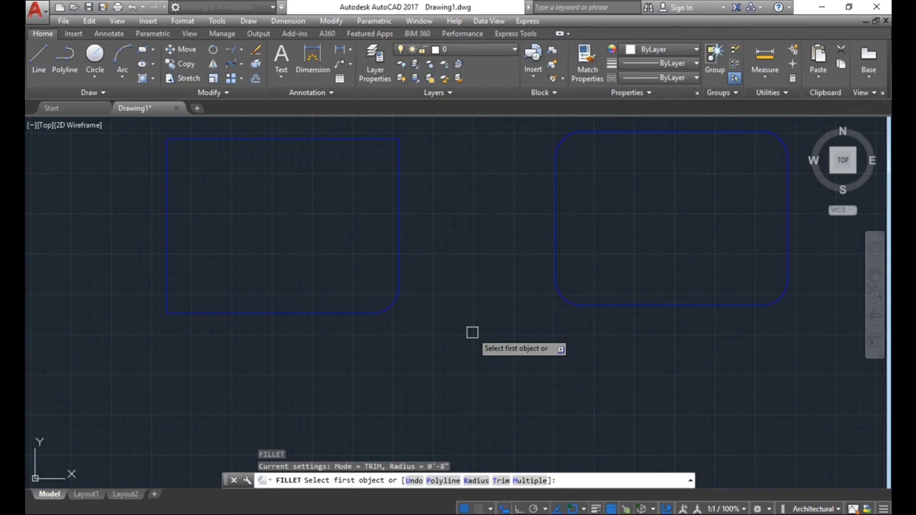
pyautogui.write('r')
pyautogui.press('Return')
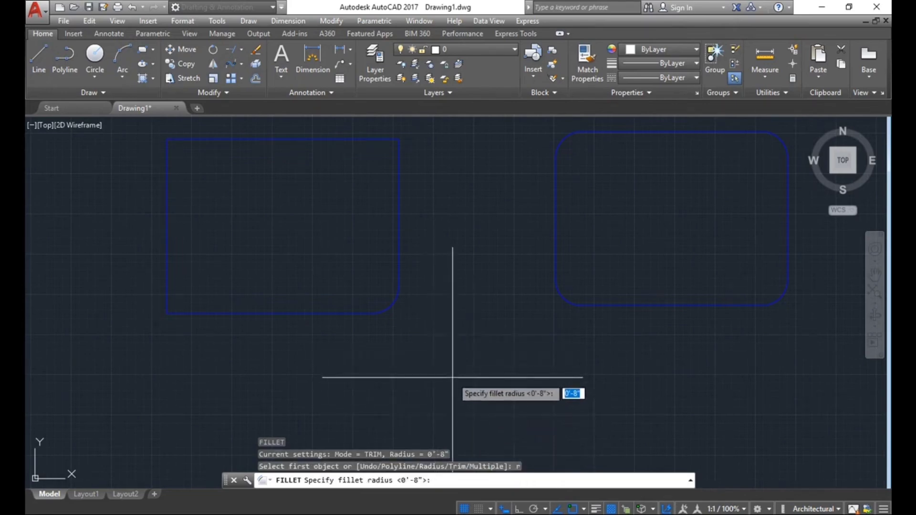
pyautogui.press('Return')
pyautogui.click(399, 184)
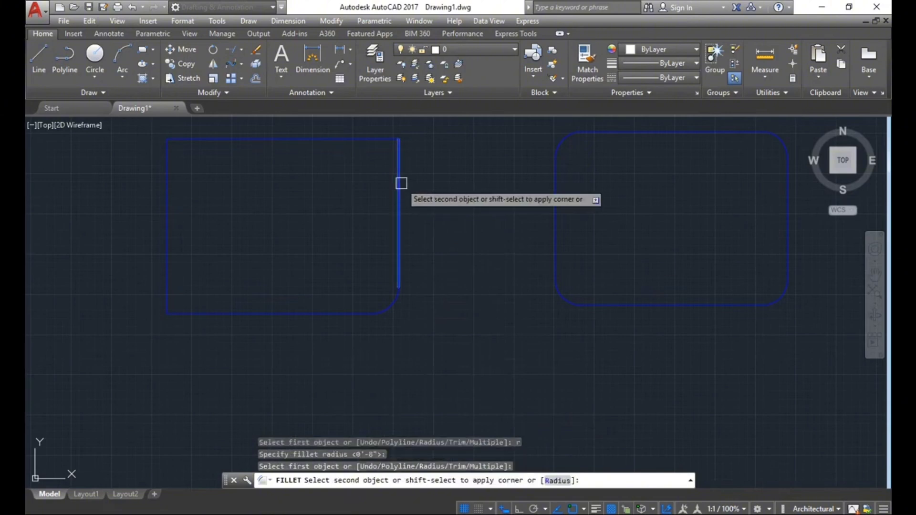
pyautogui.click(356, 140)
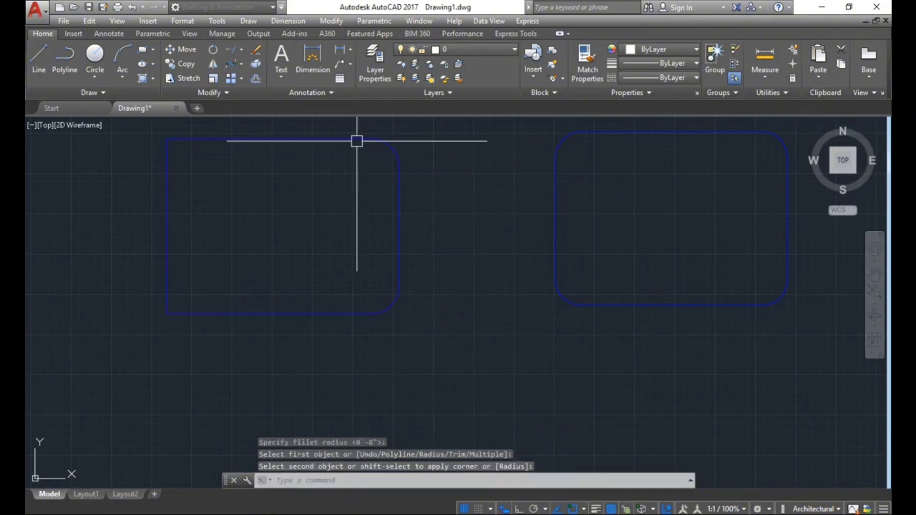
# Restart FILLET for the next corner.
pyautogui.moveTo(453, 313); pyautogui.dragTo(466, 328, button='middle')
pyautogui.press('Return')
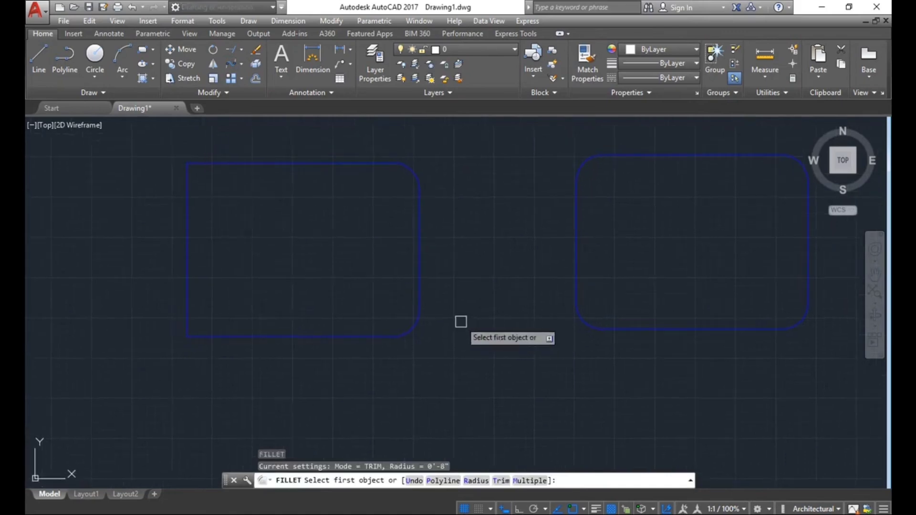
pyautogui.moveTo(424, 311); pyautogui.dragTo(433, 316, button='middle')
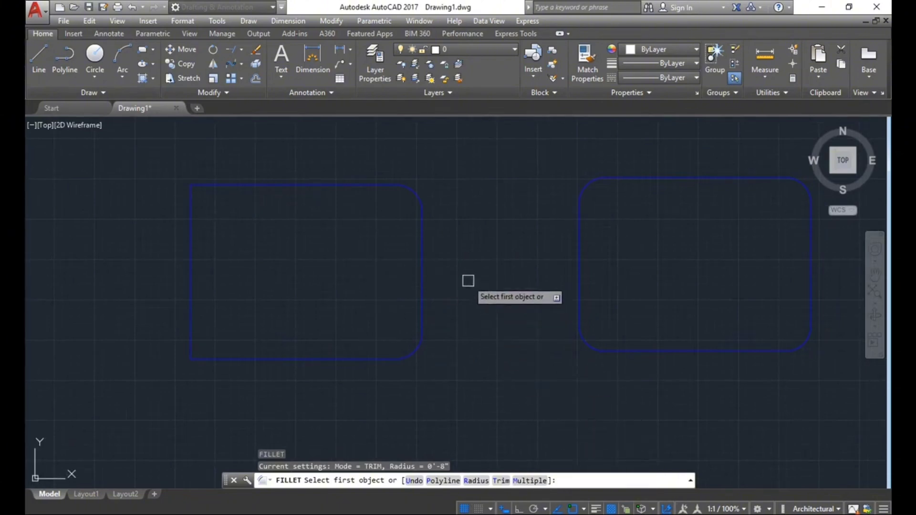
# In Multiple mode, round the rectangle's top-left and bottom-left corners.
pyautogui.write('m')
pyautogui.press('Return')
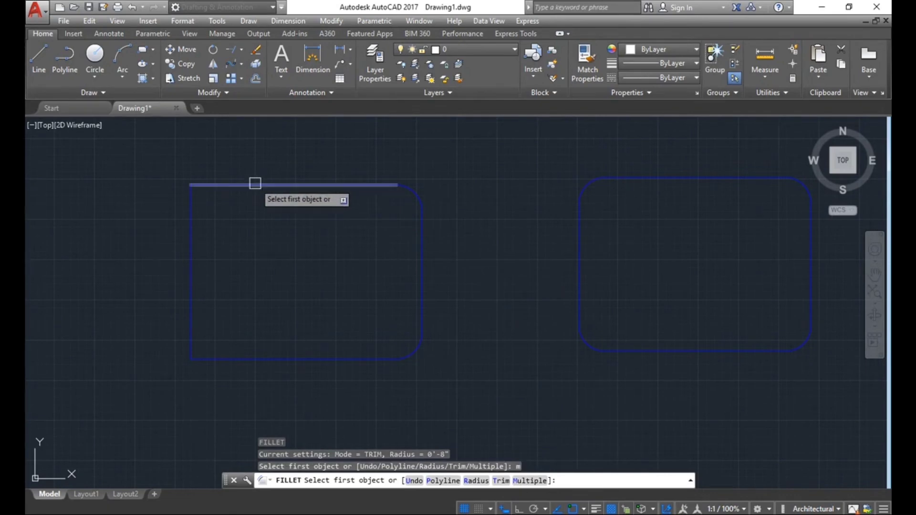
pyautogui.scroll(2, 204, 170)
pyautogui.click(228, 194)
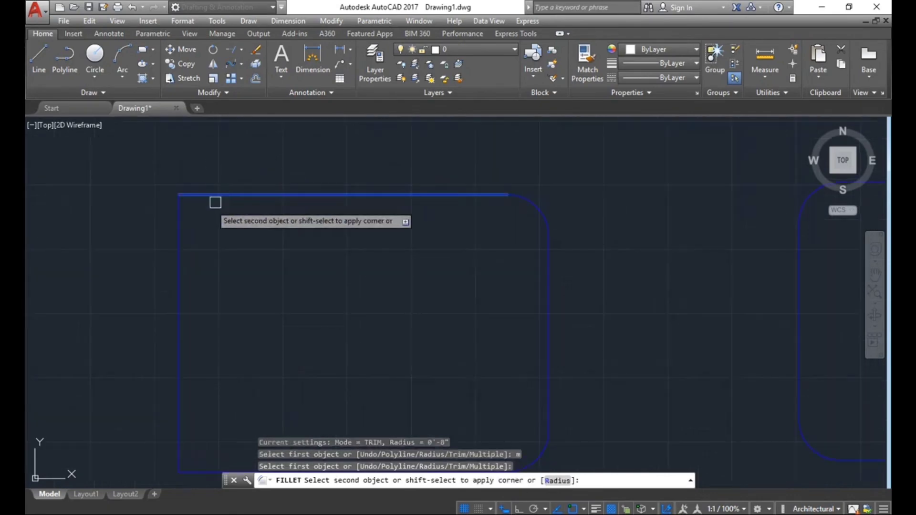
pyautogui.click(181, 226)
pyautogui.moveTo(264, 259); pyautogui.dragTo(263, 170, button='middle')
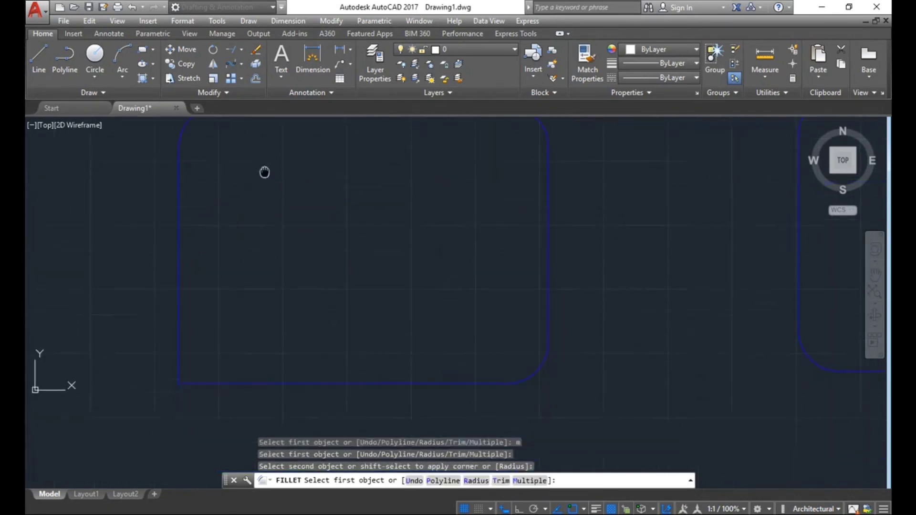
pyautogui.click(179, 272)
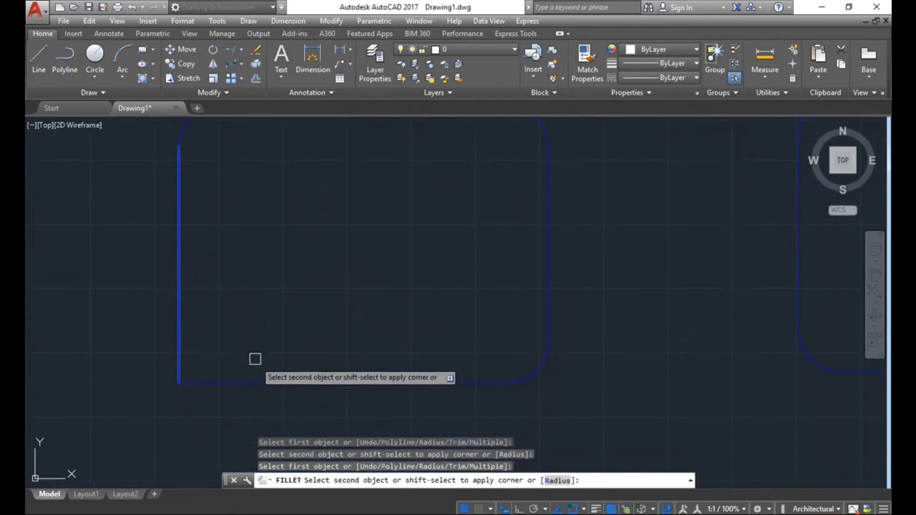
pyautogui.click(258, 382)
pyautogui.scroll(-2, 391, 314)
pyautogui.scroll(1, 543, 333)
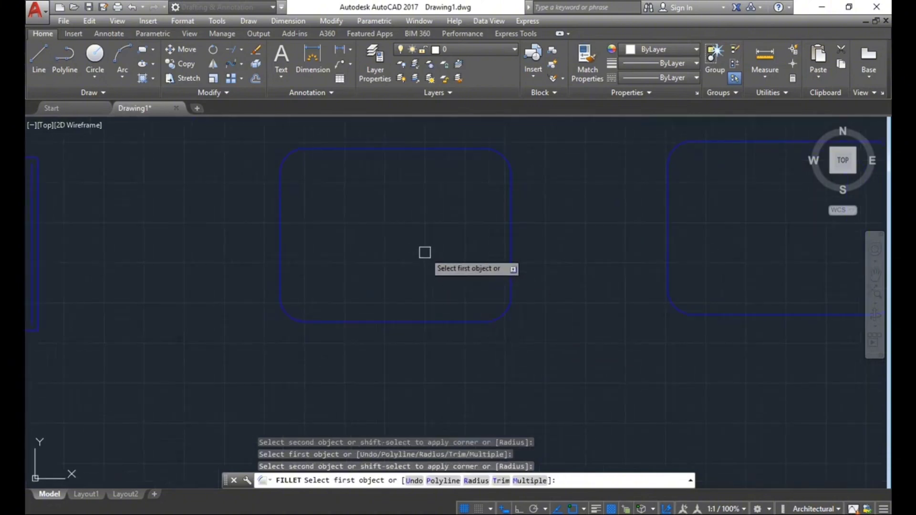
pyautogui.scroll(1, 474, 248)
pyautogui.scroll(-1, 436, 254)
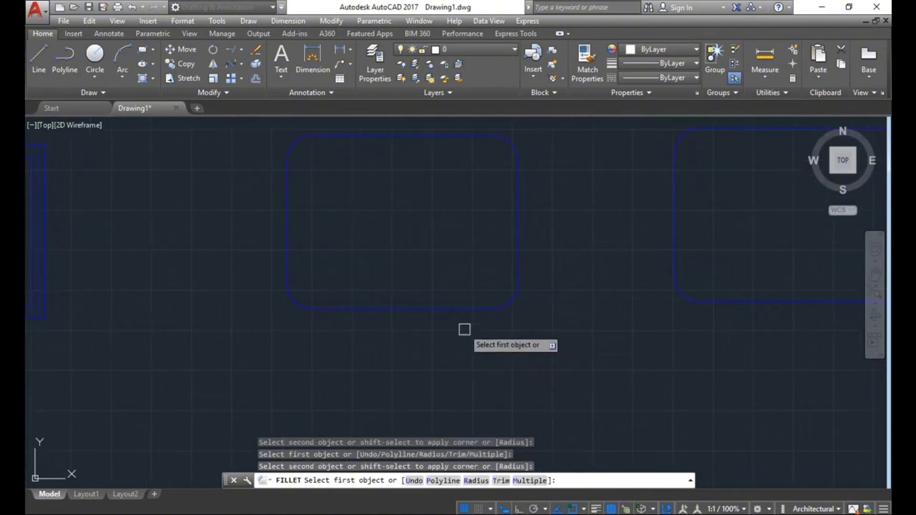
# Undo all the rectangle's fillets, view all three rectangles, and restart FILLET.
pyautogui.press('Escape')
pyautogui.hotkey('ctrl', 'z')
pyautogui.hotkey('ctrl', 'z')
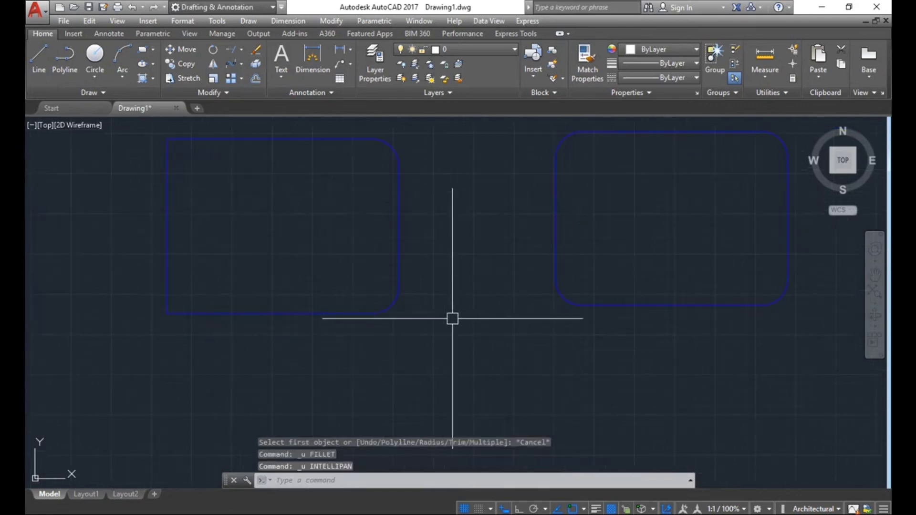
pyautogui.hotkey('ctrl', 'z')
pyautogui.hotkey('ctrl', 'z')
pyautogui.hotkey('ctrl', 'z')
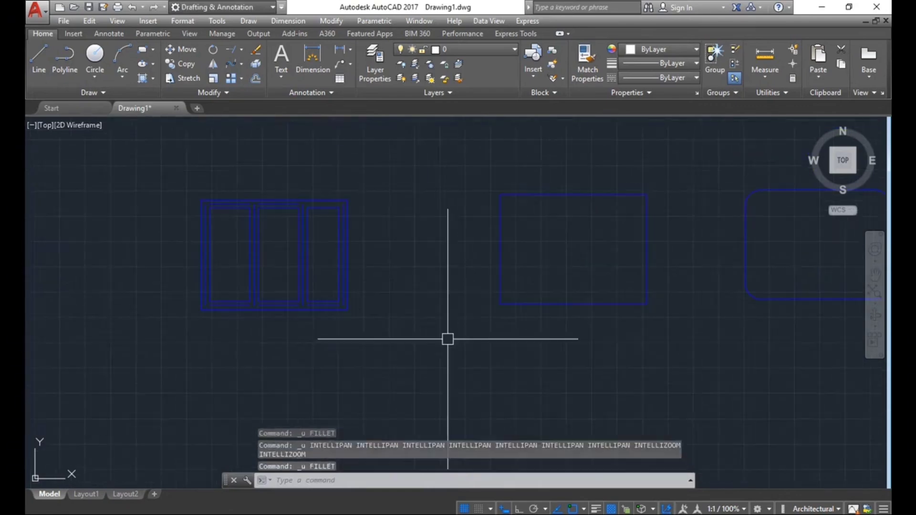
pyautogui.moveTo(568, 301); pyautogui.dragTo(483, 285, button='middle')
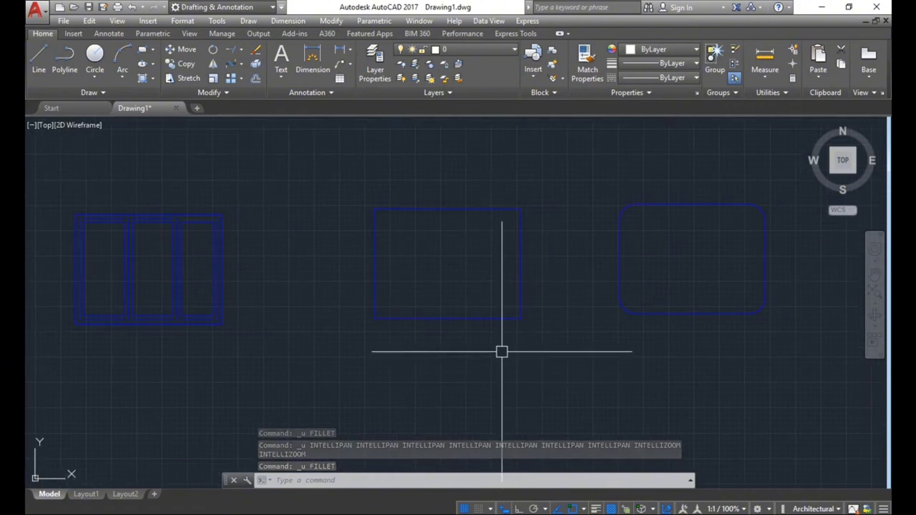
pyautogui.moveTo(509, 353); pyautogui.dragTo(523, 360, button='middle')
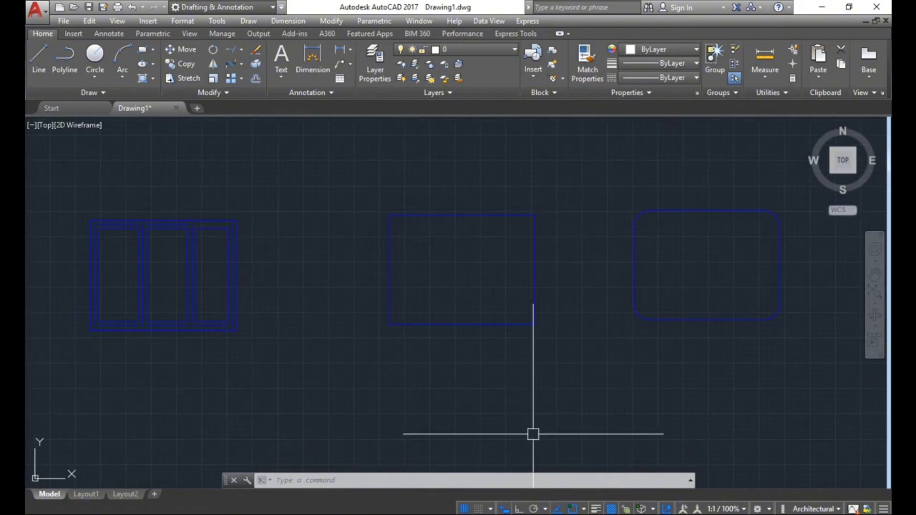
pyautogui.write('f')
pyautogui.press('Return')
pyautogui.write('m')
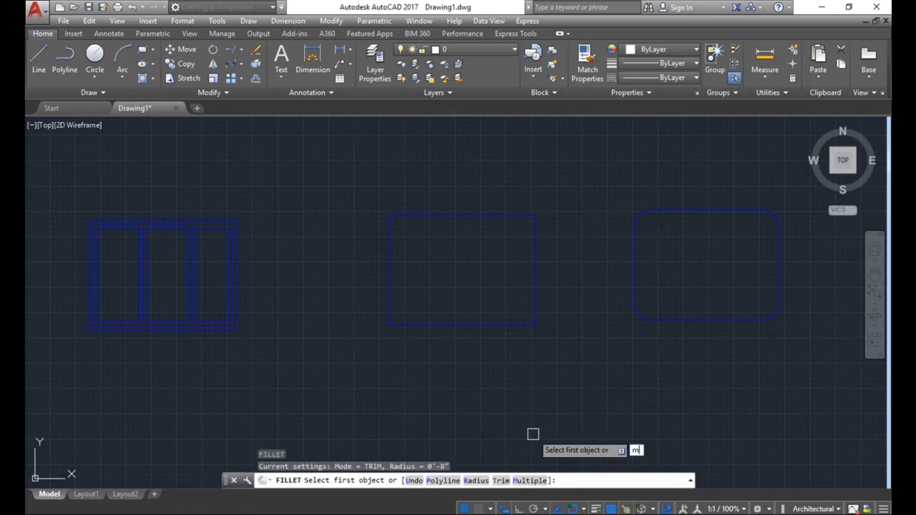
# In Multiple mode at 8-inch radius, round the middle rectangle's top-right and top-left corners.
pyautogui.press('Return')
pyautogui.write('r')
pyautogui.press('Return')
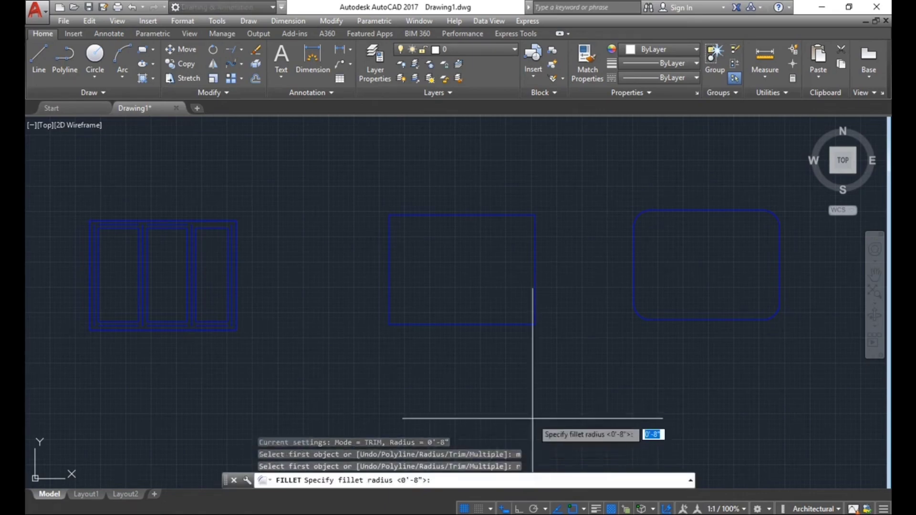
pyautogui.press('Return')
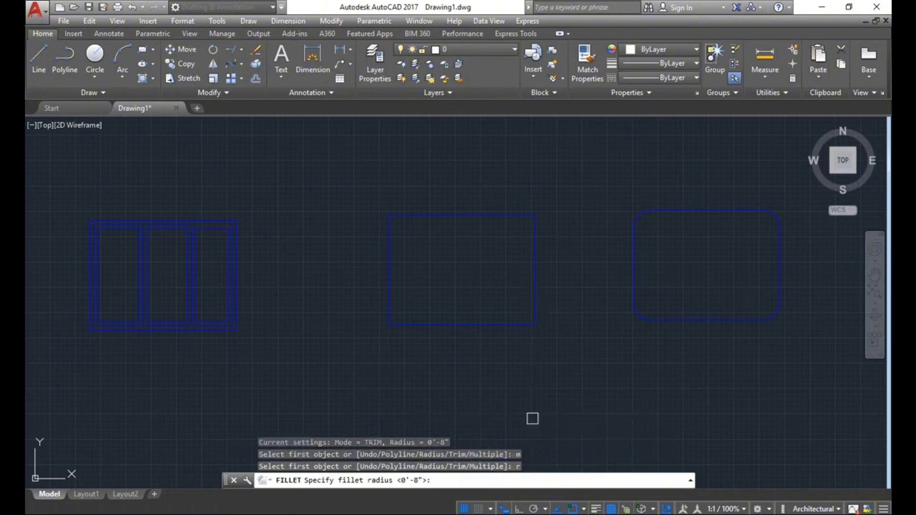
pyautogui.click(534, 260)
pyautogui.click(501, 216)
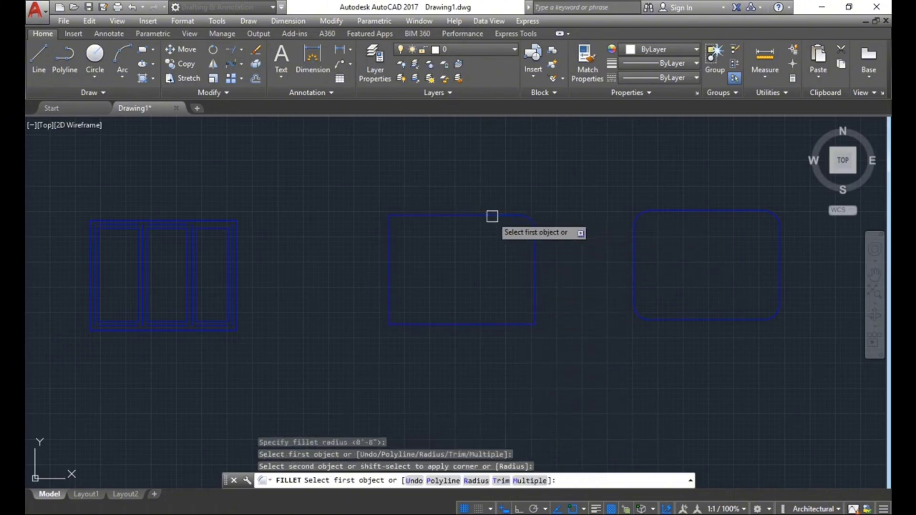
pyautogui.click(421, 217)
pyautogui.click(389, 247)
# Round the bottom-left and bottom-right corners, then undo the middle rectangle's fillets.
pyautogui.click(390, 300)
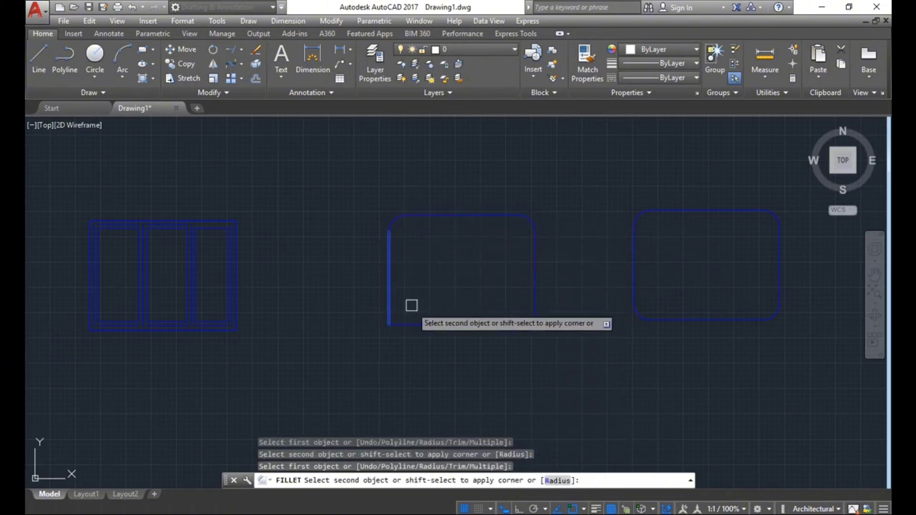
pyautogui.click(418, 324)
pyautogui.click(504, 324)
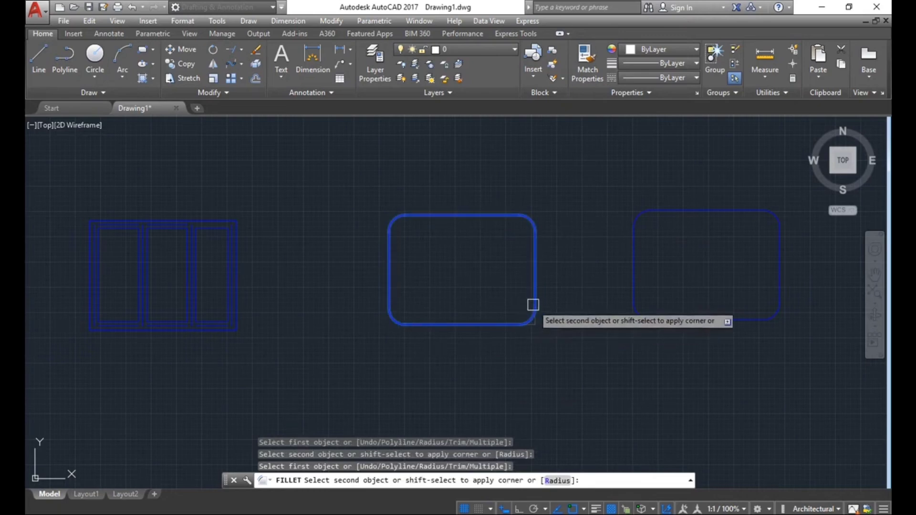
pyautogui.click(532, 303)
pyautogui.scroll(4, 544, 329)
pyautogui.scroll(-4, 478, 346)
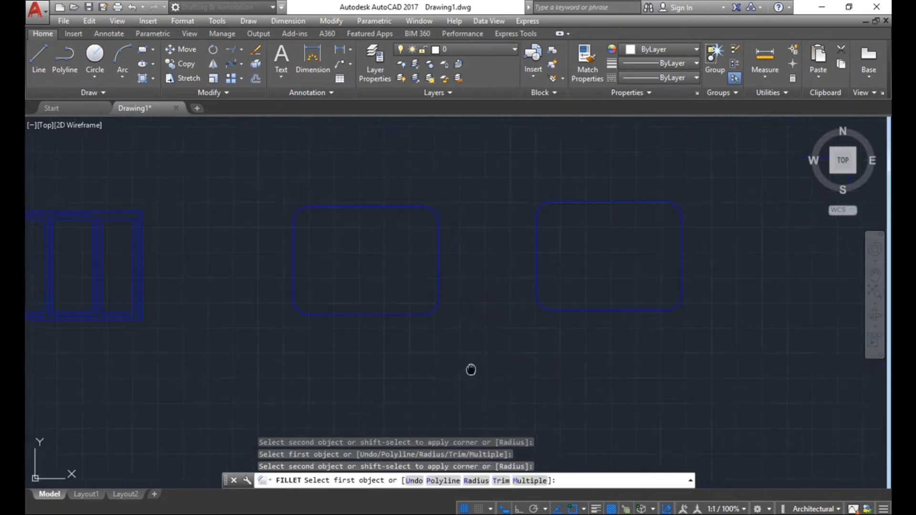
pyautogui.press('Escape')
pyautogui.hotkey('ctrl', 'z')
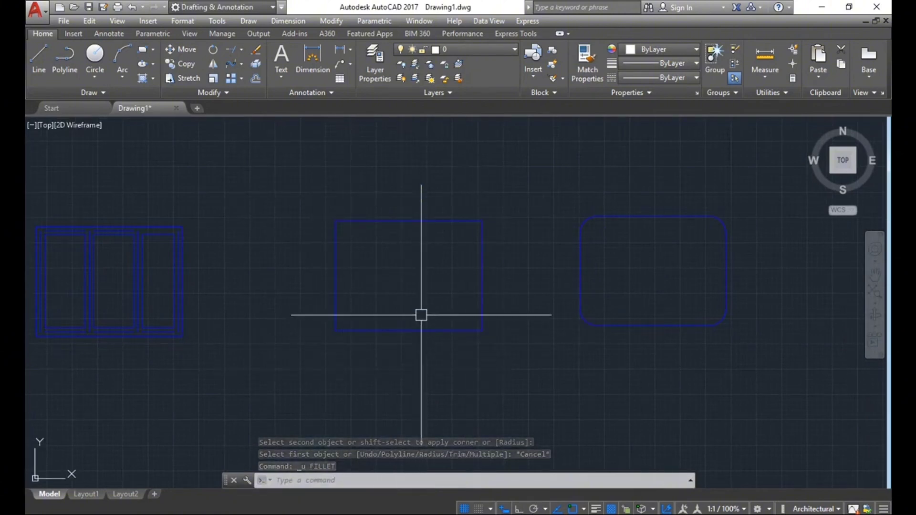
# Explode the middle rectangle with X into separate lines.
pyautogui.press('Escape')
pyautogui.press('Escape')
pyautogui.press('Escape')
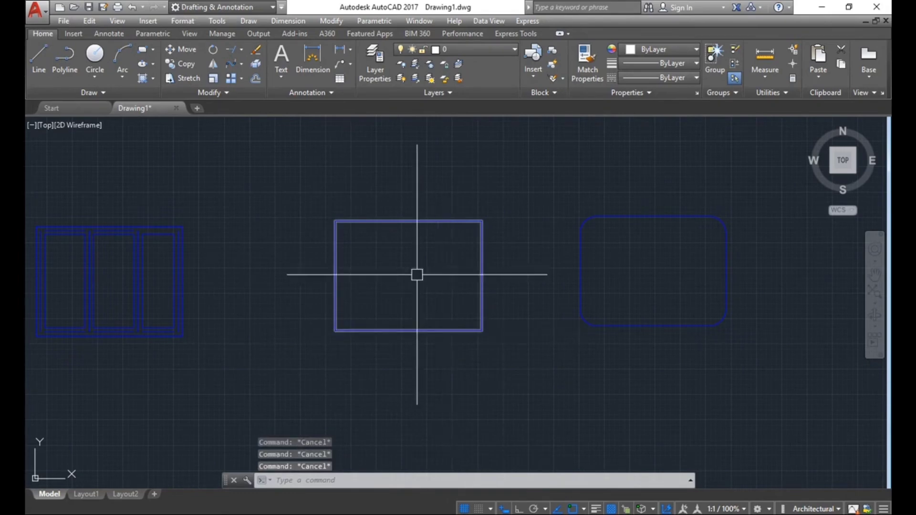
pyautogui.scroll(2, 409, 222)
pyautogui.scroll(-2, 375, 274)
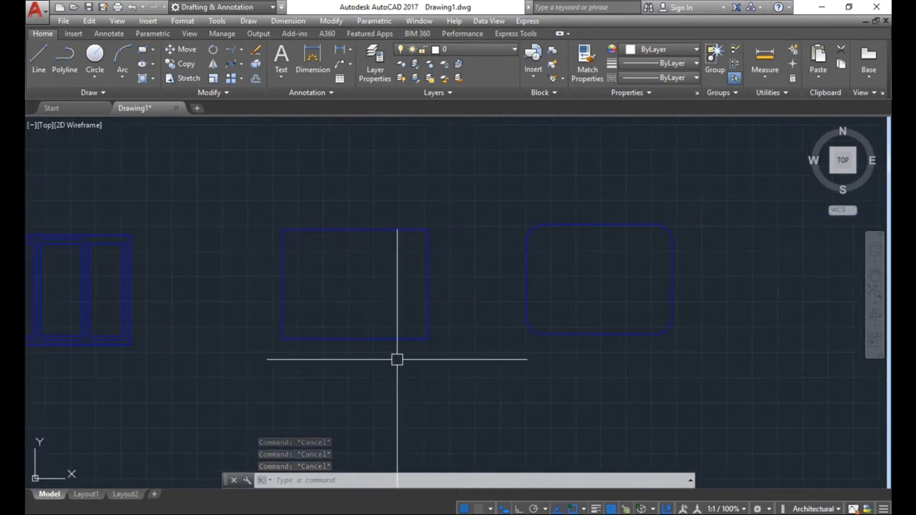
pyautogui.click(379, 339)
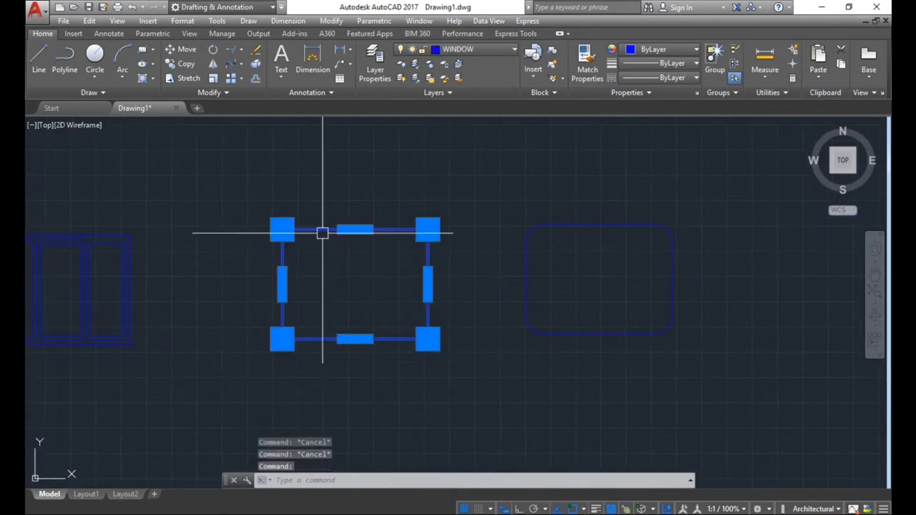
pyautogui.write('x')
pyautogui.press('Return')
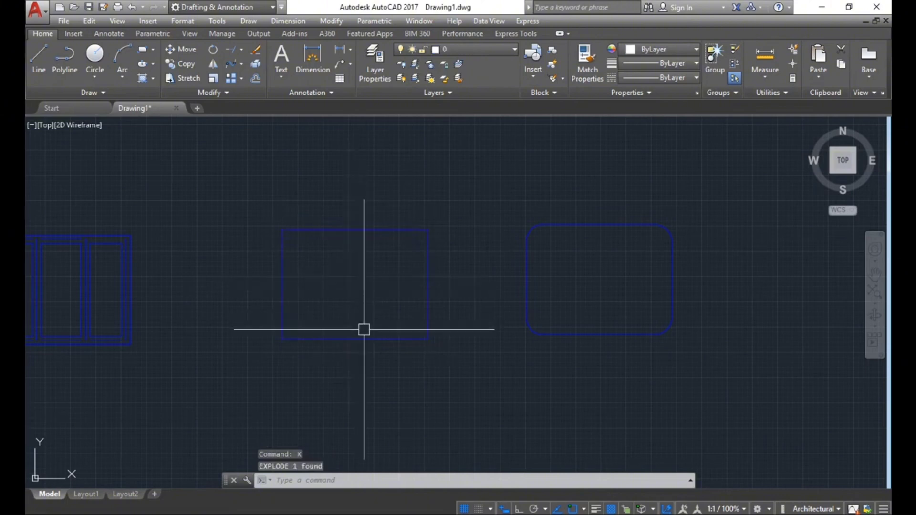
# Pick the four exploded edge lines, then clear and begin a window selection around them.
pyautogui.click(372, 339)
pyautogui.click(428, 291)
pyautogui.click(384, 230)
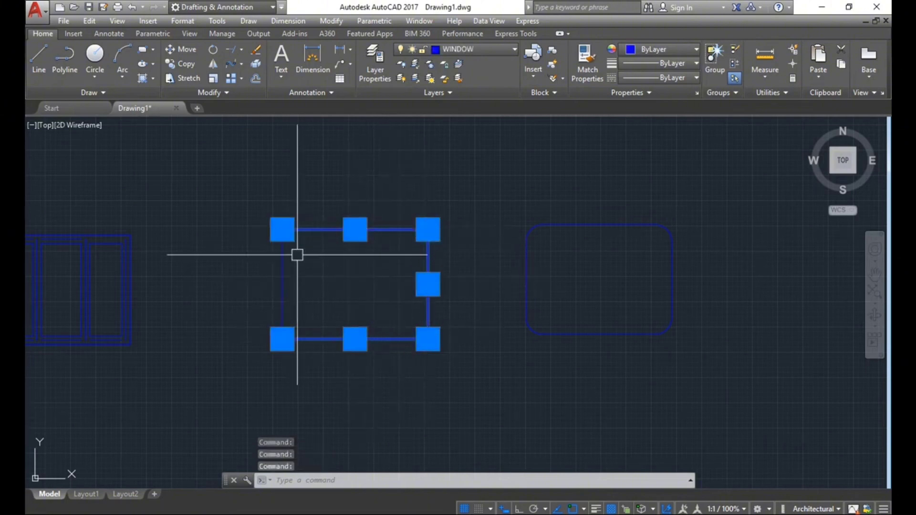
pyautogui.click(282, 268)
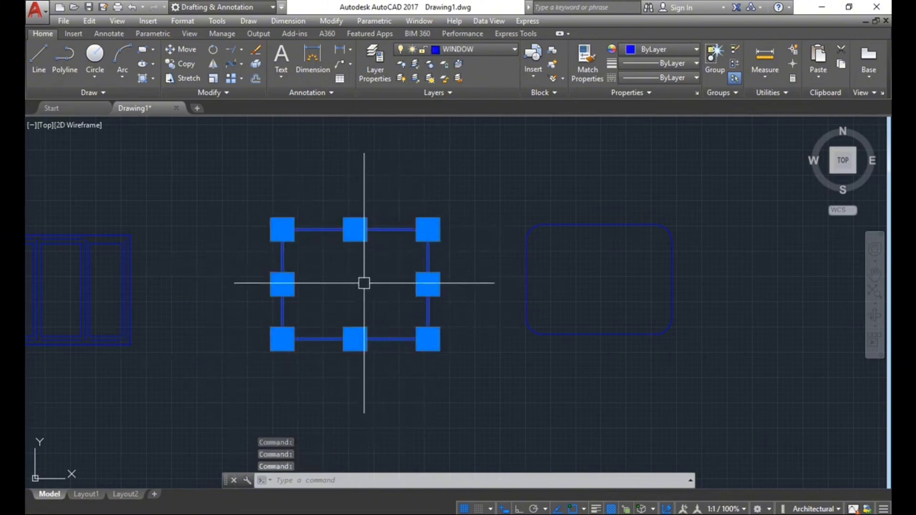
pyautogui.moveTo(368, 367); pyautogui.dragTo(376, 390, button='middle')
pyautogui.press('Escape')
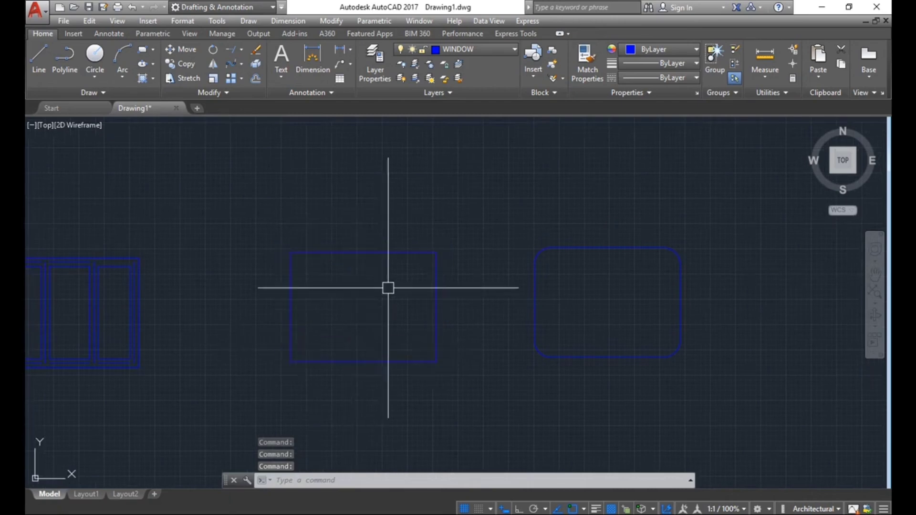
pyautogui.click(475, 385)
# Join the four rectangle lines back into a single polyline.
pyautogui.click(271, 214)
pyautogui.write('J')
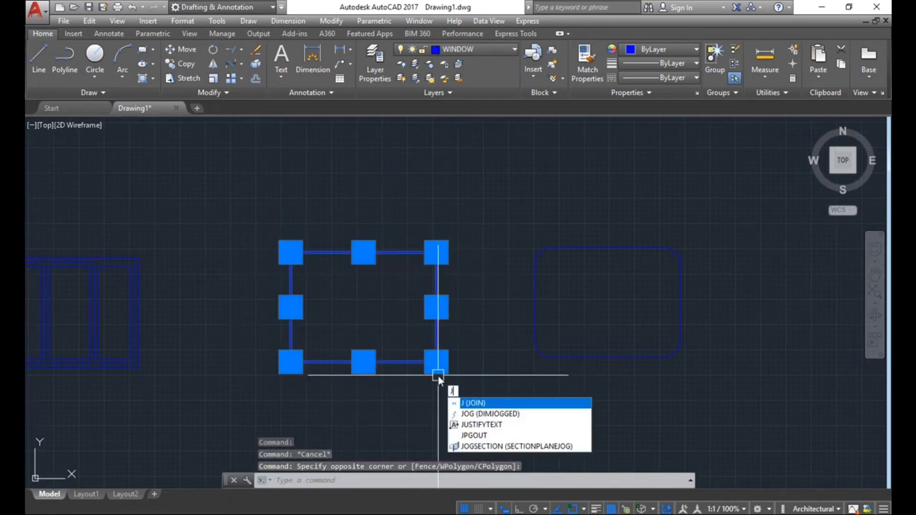
pyautogui.press('Return')
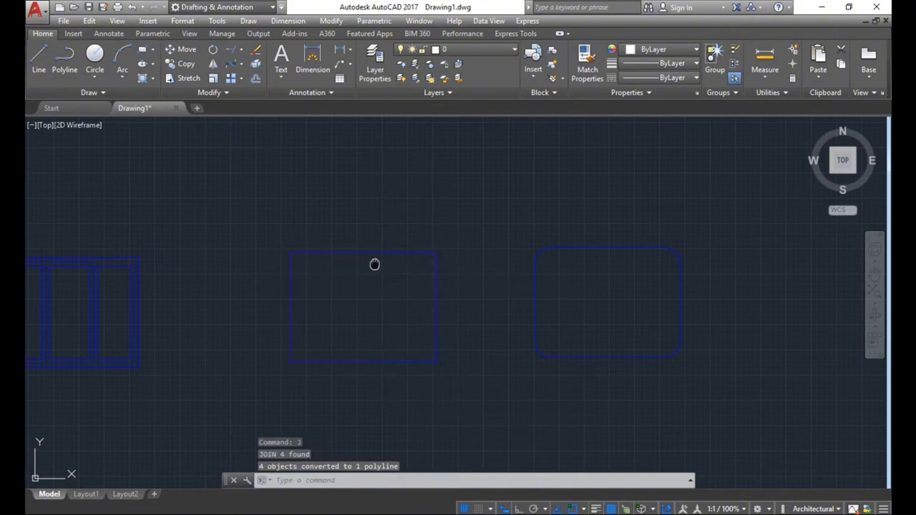
pyautogui.moveTo(374, 262); pyautogui.dragTo(368, 254, button='middle')
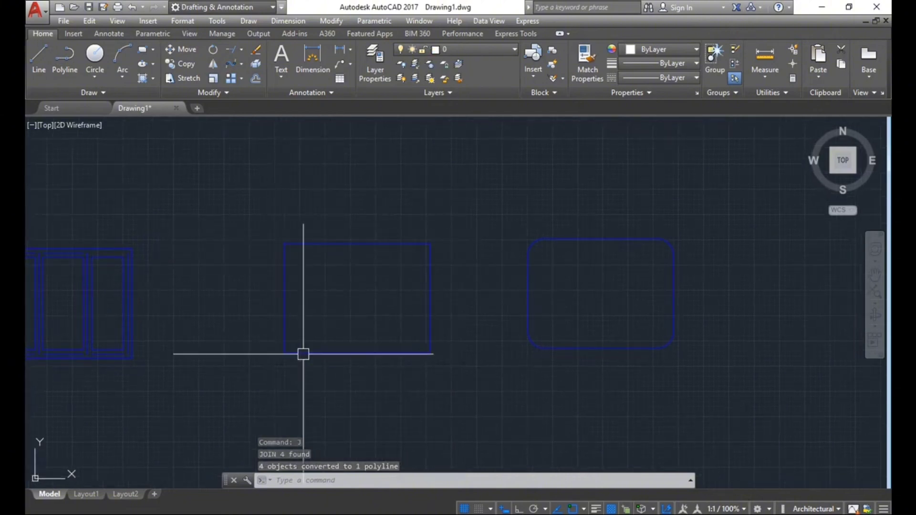
pyautogui.moveTo(370, 295); pyautogui.dragTo(371, 253, button='middle')
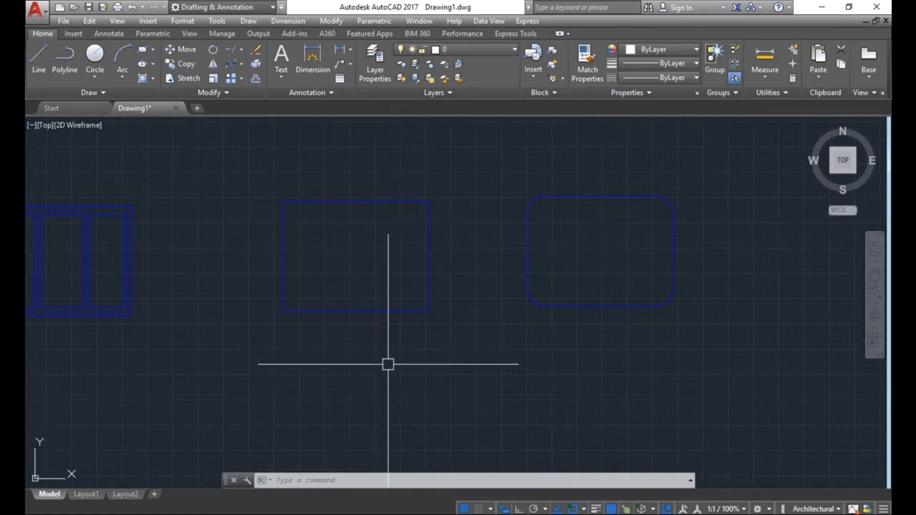
# Fillet all four corners of the middle polyline at once with an 8" radius.
pyautogui.press('Escape')
pyautogui.press('Escape')
pyautogui.press('Return')
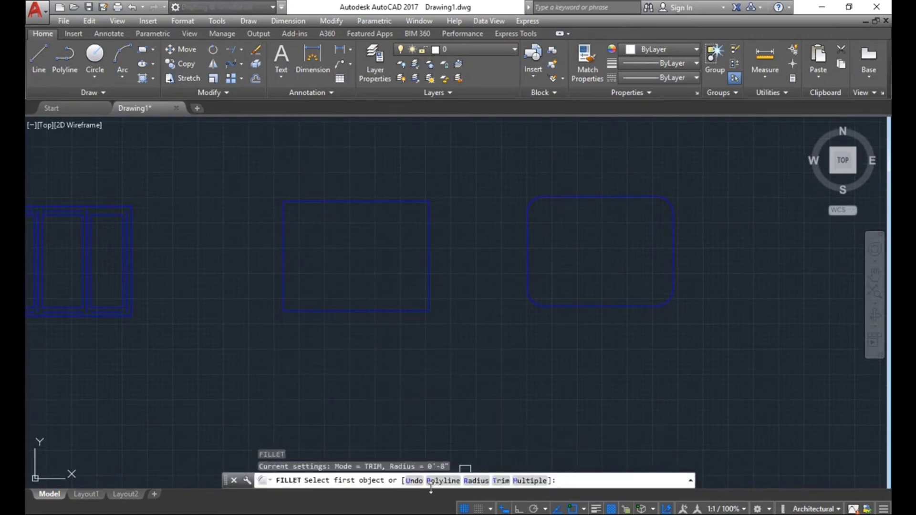
pyautogui.write('p')
pyautogui.press('Return')
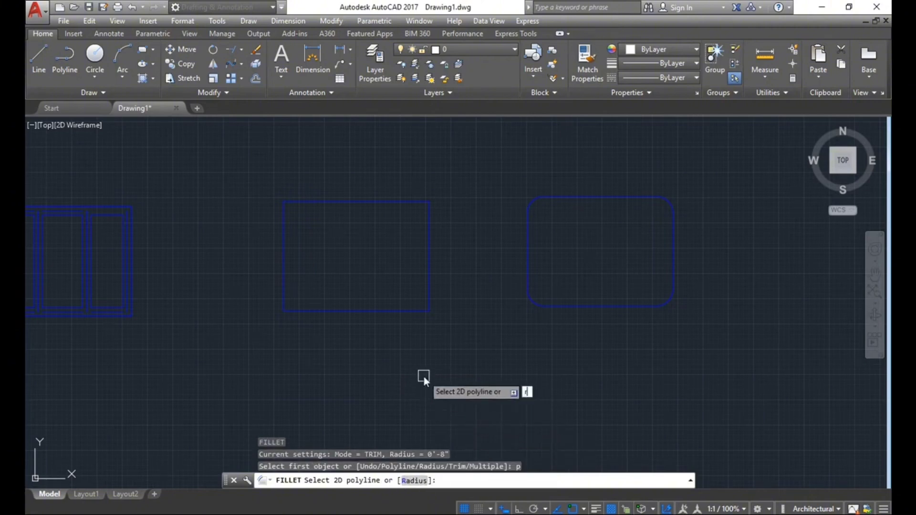
pyautogui.press('Return')
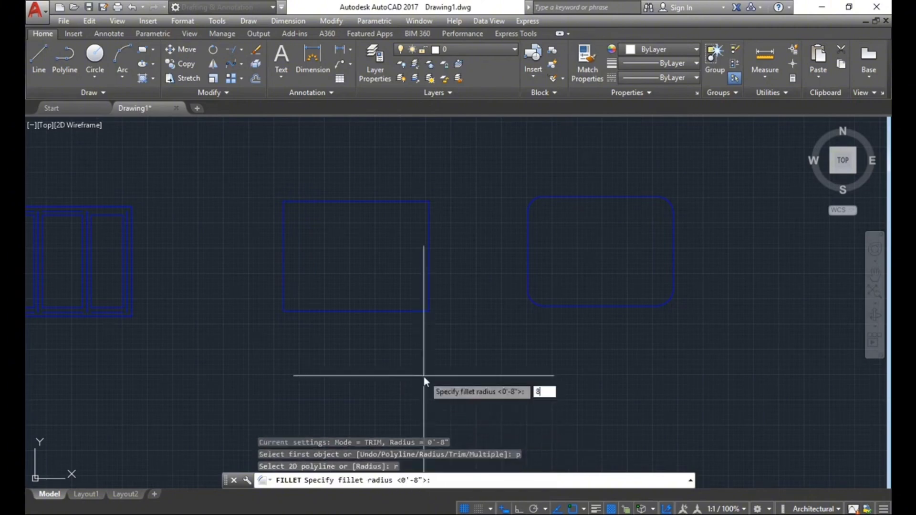
pyautogui.write('"')
pyautogui.press('Return')
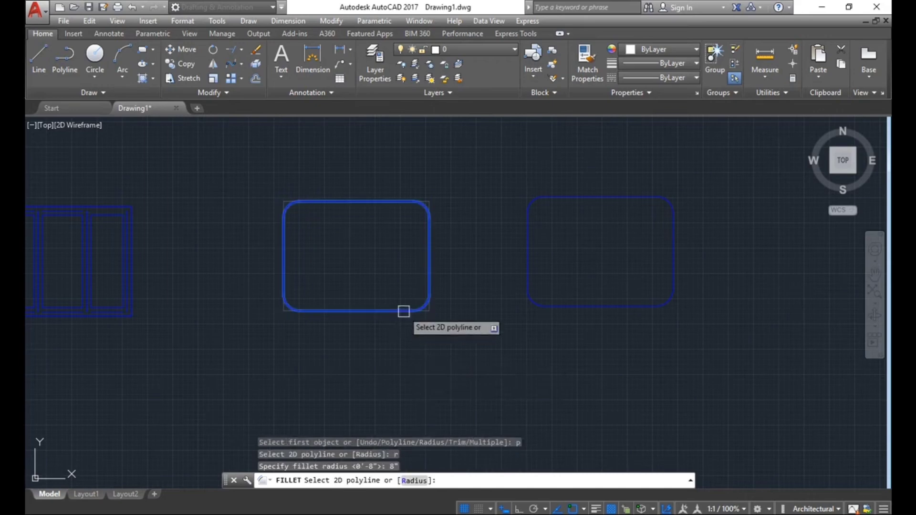
pyautogui.click(403, 312)
pyautogui.moveTo(364, 225); pyautogui.dragTo(364, 234, button='middle')
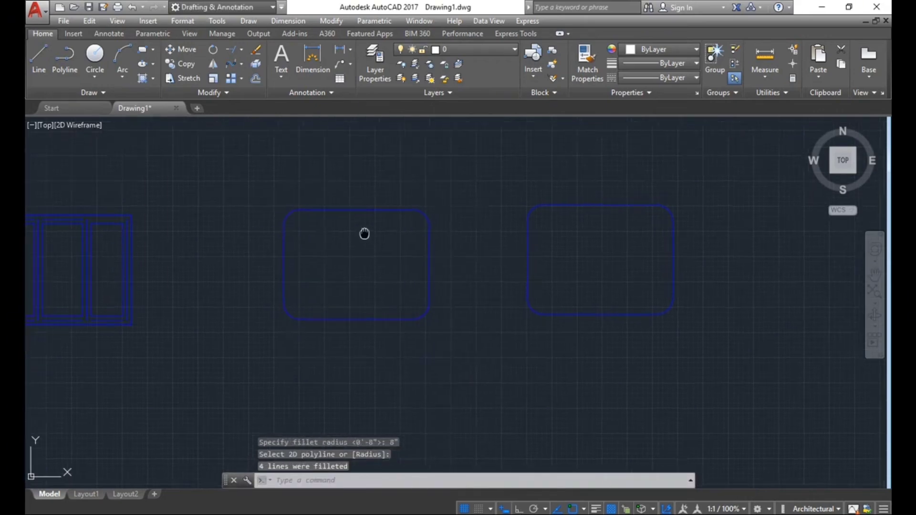
pyautogui.moveTo(372, 296); pyautogui.dragTo(370, 290, button='middle')
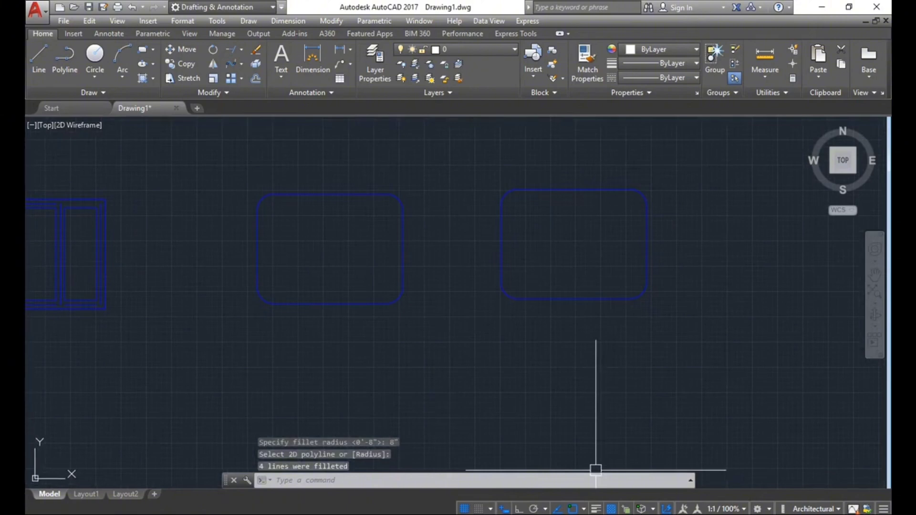
# Undo the 8" polyline fillet, restoring the middle rectangle's square corners.
pyautogui.hotkey('ctrl', 'z')
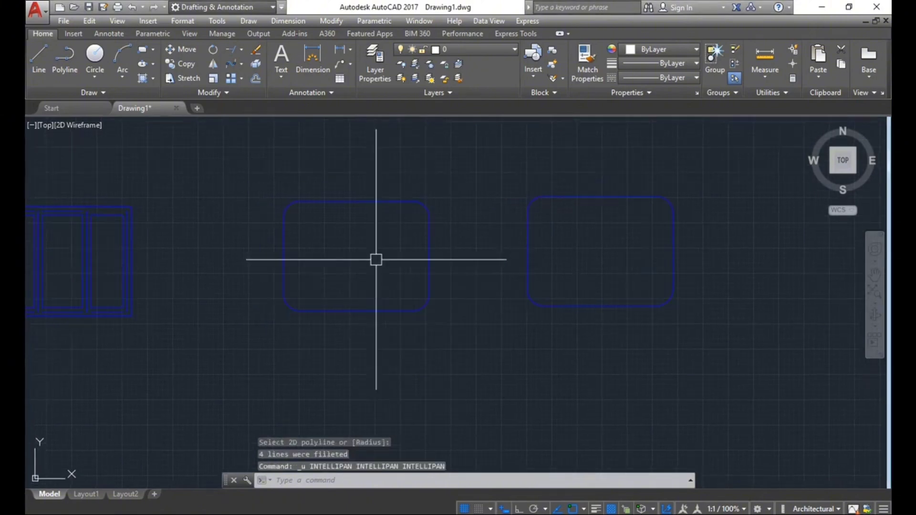
pyautogui.hotkey('ctrl', 'z')
pyautogui.moveTo(454, 275); pyautogui.dragTo(442, 276, button='middle')
pyautogui.write('f')
pyautogui.press('Return')
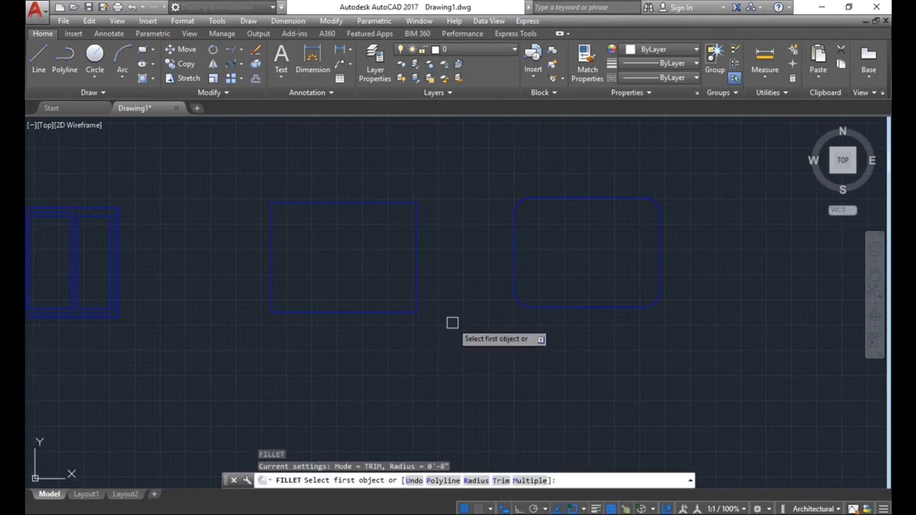
# Switch the Fillet trim mode to No trim.
pyautogui.scroll(2, 429, 301)
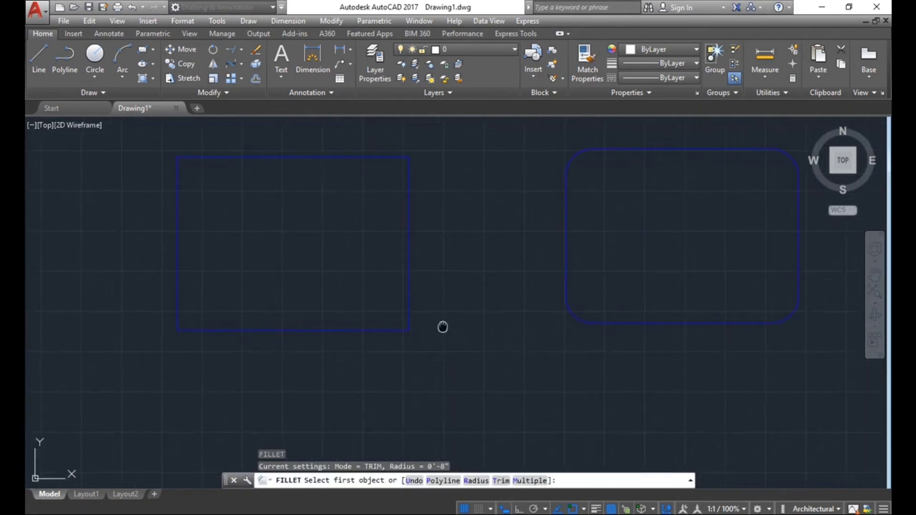
pyautogui.moveTo(444, 305); pyautogui.dragTo(437, 317, button='middle')
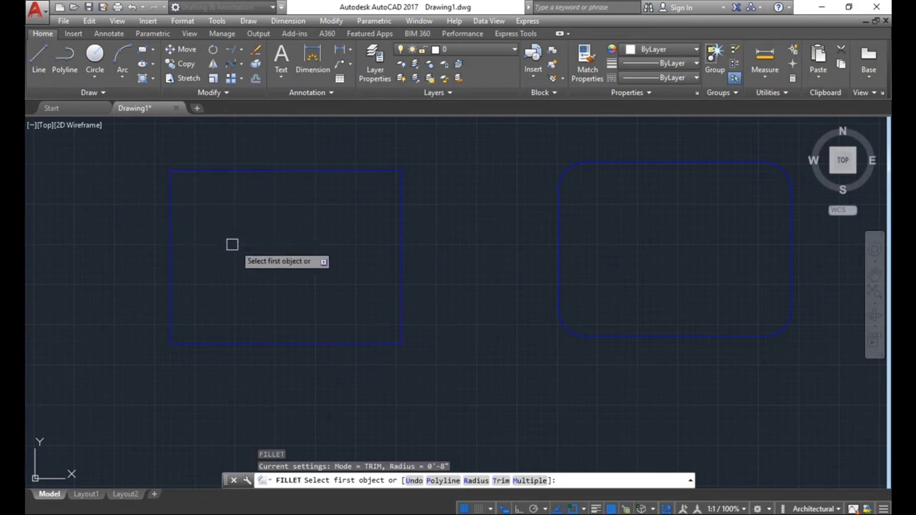
pyautogui.write('t')
pyautogui.press('Return')
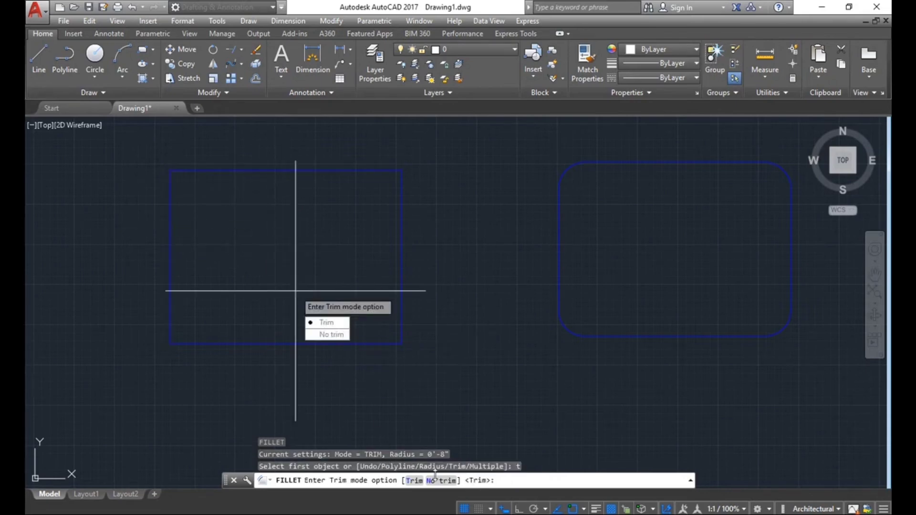
pyautogui.click(308, 334)
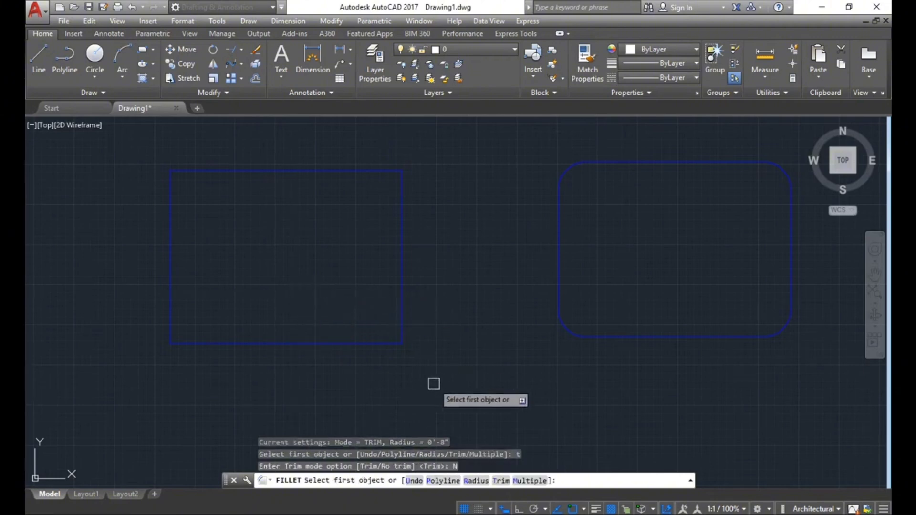
pyautogui.scroll(2, 382, 312)
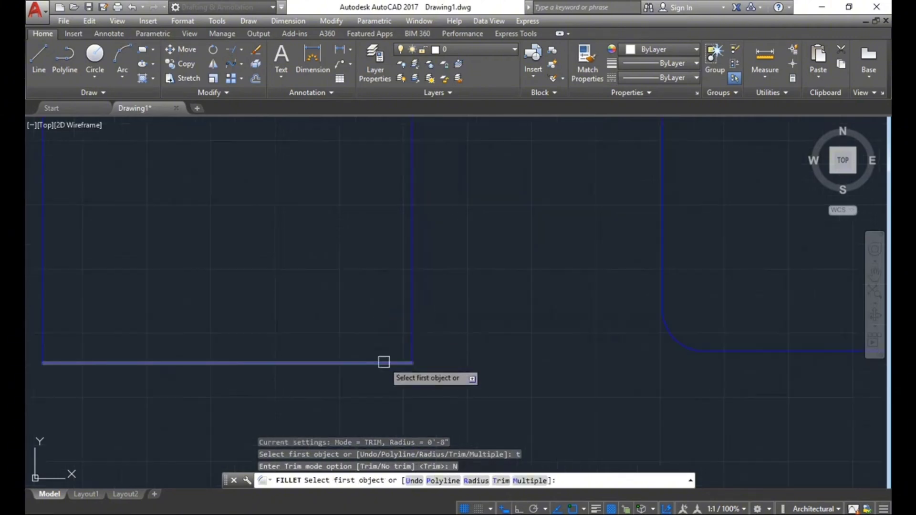
pyautogui.moveTo(452, 323); pyautogui.dragTo(448, 312, button='middle')
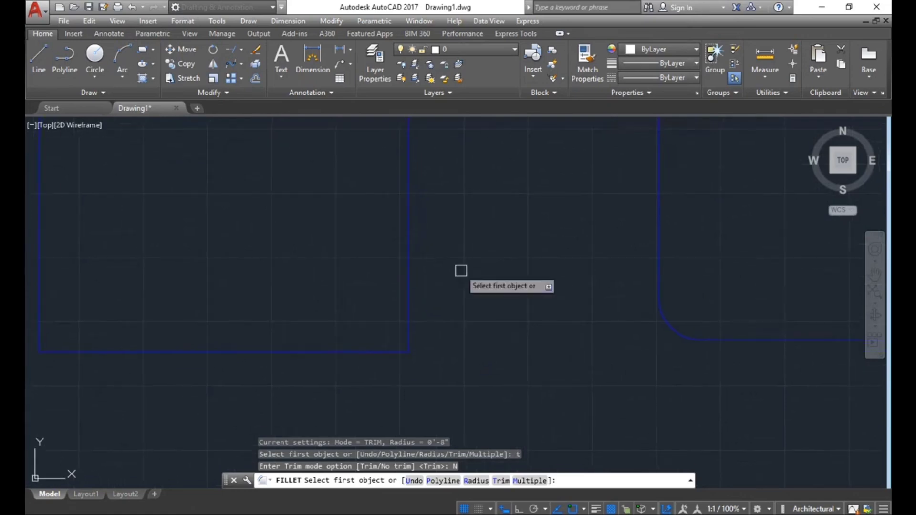
pyautogui.write('r')
# Round the left rectangle's bottom-right corner with a 10" untrimmed arc from its right and bottom sides.
pyautogui.press('Return')
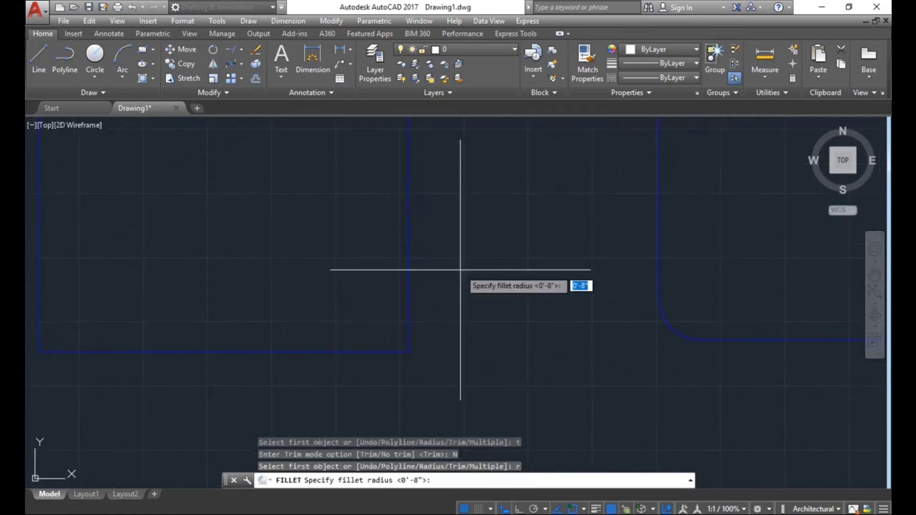
pyautogui.write('1')
pyautogui.write('0"')
pyautogui.press('Return')
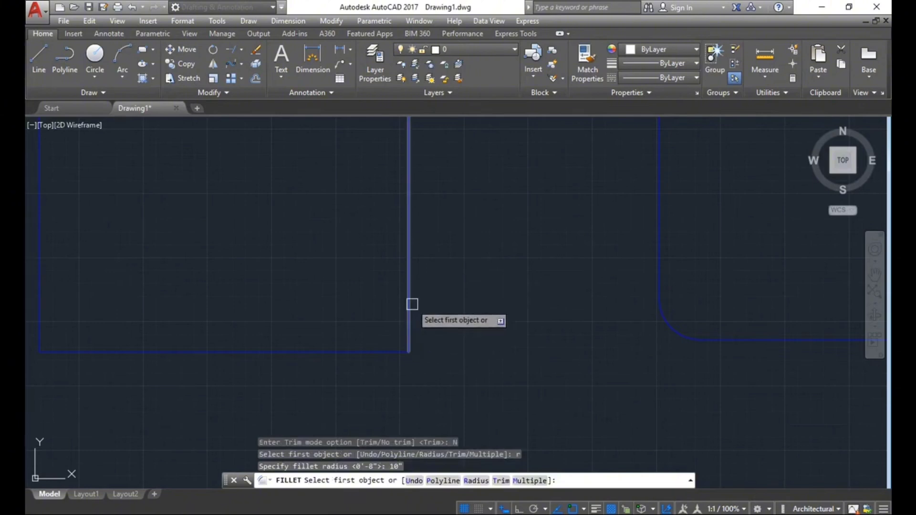
pyautogui.click(410, 304)
pyautogui.click(374, 352)
pyautogui.scroll(-2, 441, 317)
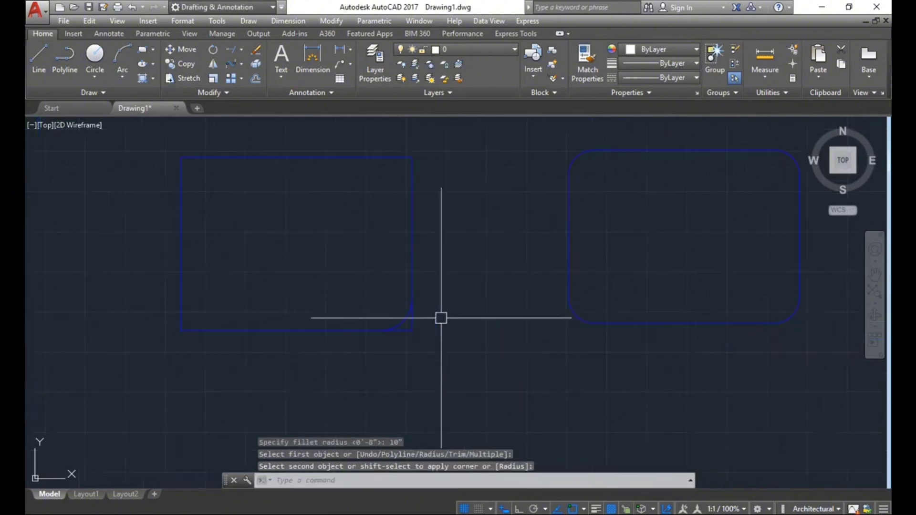
pyautogui.scroll(2, 403, 285)
pyautogui.scroll(1, 403, 285)
pyautogui.scroll(-1, 409, 337)
pyautogui.scroll(-1, 460, 337)
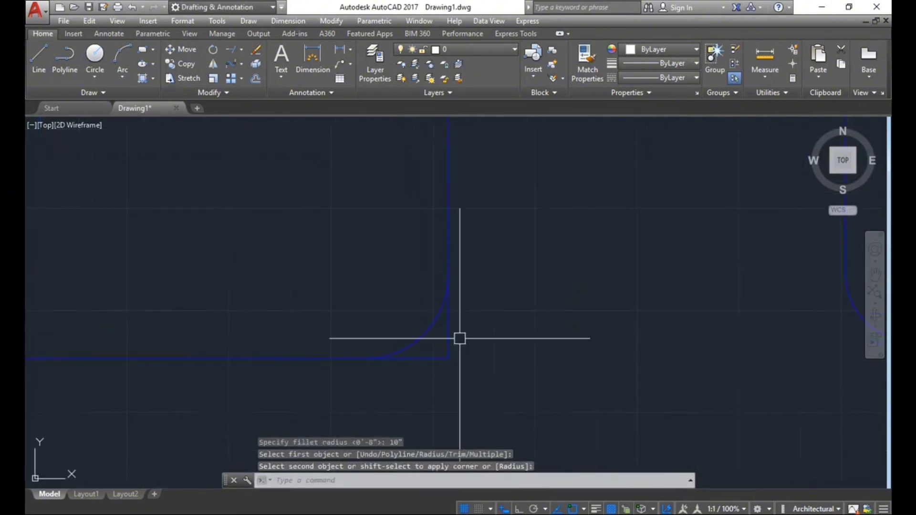
pyautogui.scroll(-1, 497, 362)
pyautogui.scroll(-1, 481, 354)
pyautogui.moveTo(481, 354); pyautogui.dragTo(473, 356, button='middle')
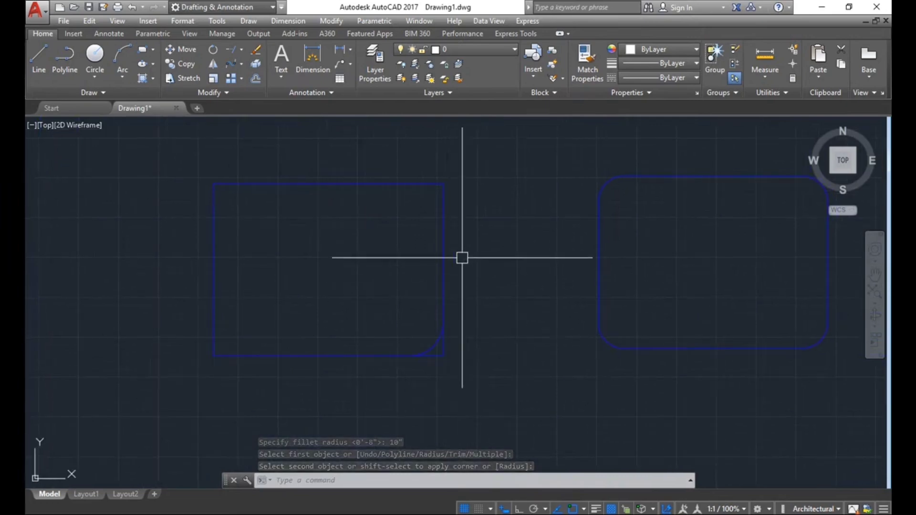
pyautogui.scroll(4, 457, 337)
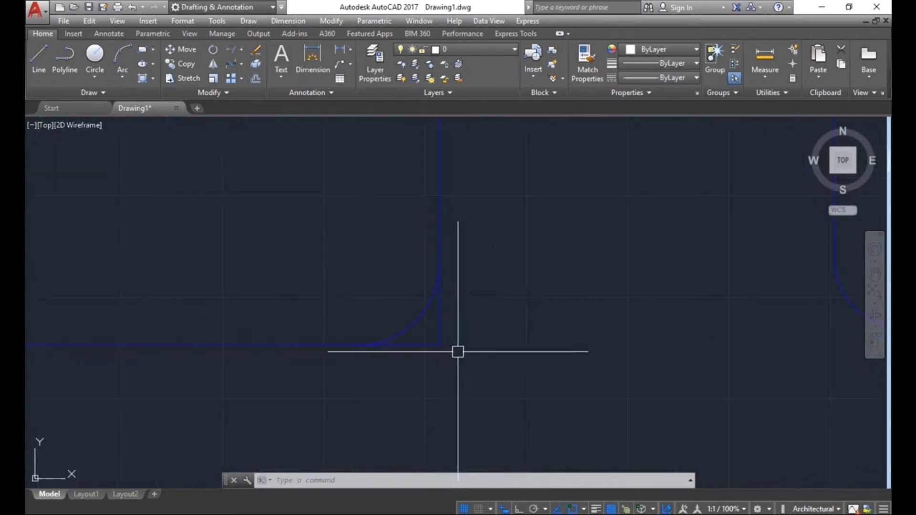
pyautogui.scroll(-4, 489, 356)
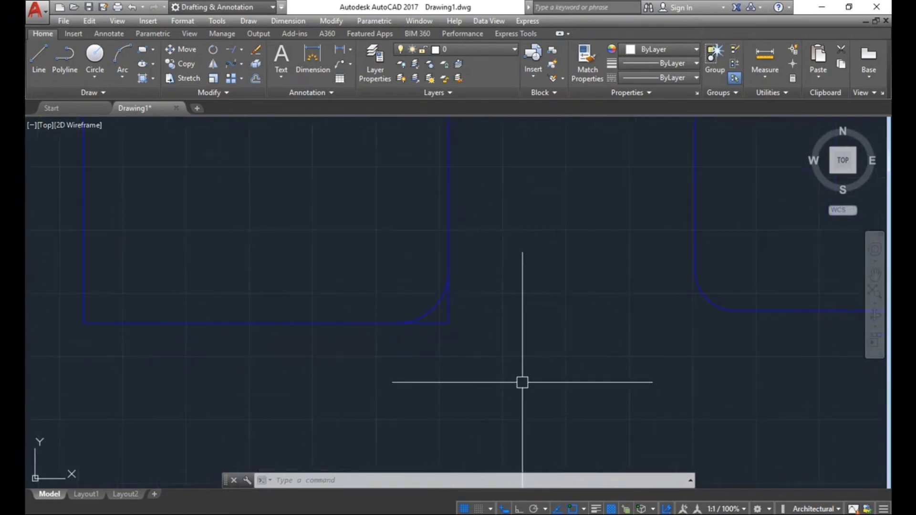
pyautogui.press('Escape')
pyautogui.press('Escape')
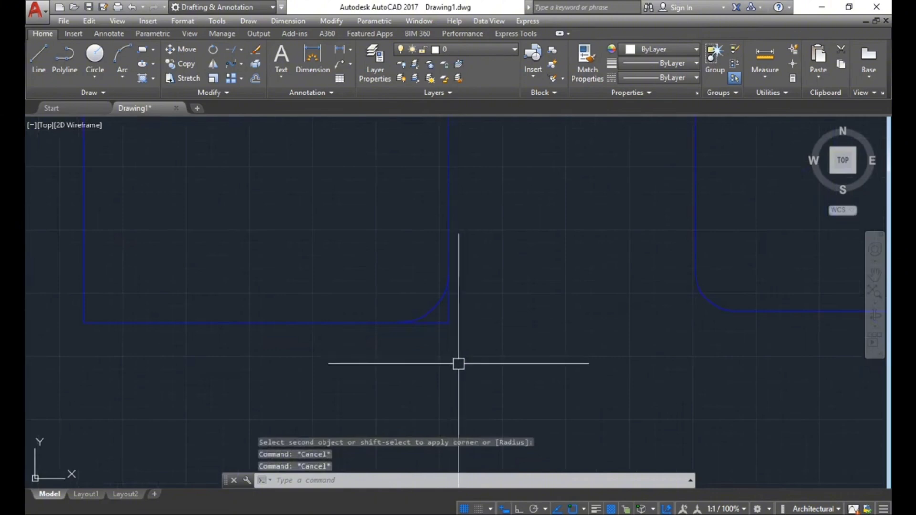
pyautogui.write('f')
pyautogui.press('Return')
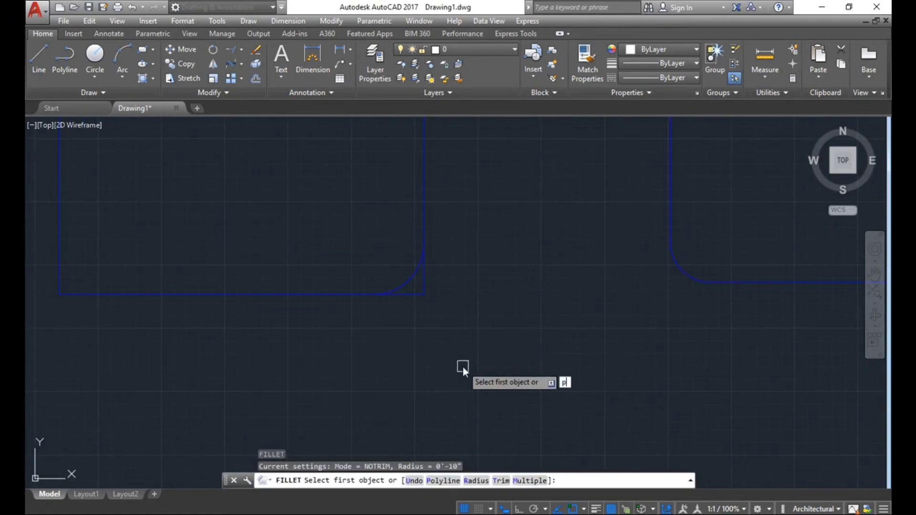
# Fillet the whole left rectangle as a polyline, keeping the 10" radius.
pyautogui.write('p')
pyautogui.press('Return')
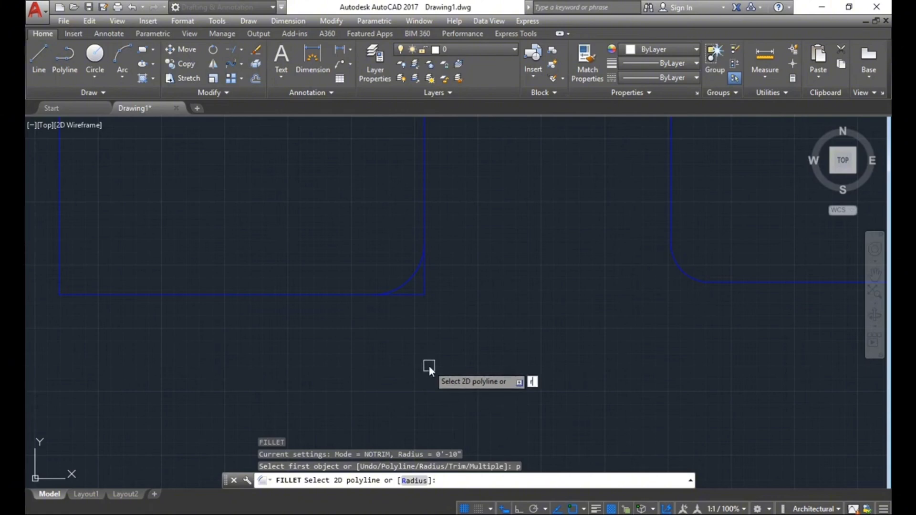
pyautogui.press('Return')
pyautogui.press('Return')
pyautogui.scroll(-2, 449, 364)
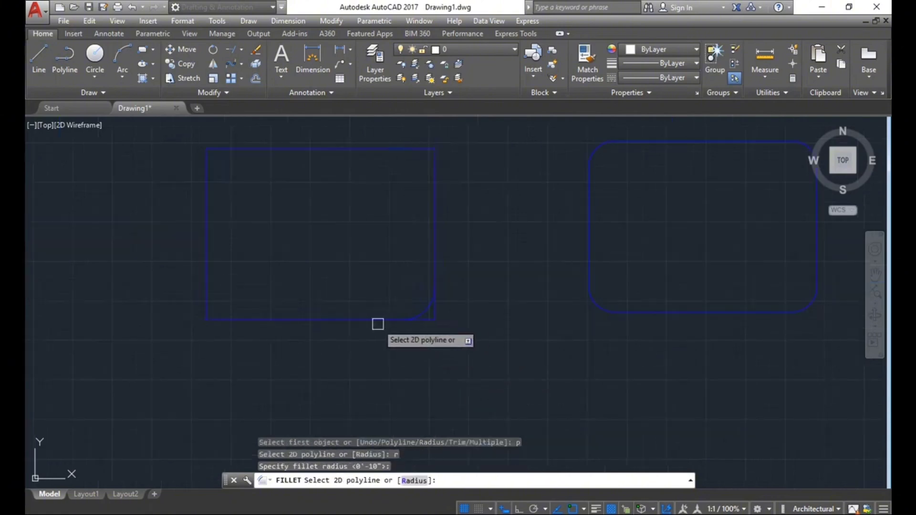
pyautogui.click(351, 319)
pyautogui.moveTo(353, 196); pyautogui.dragTo(356, 222, button='middle')
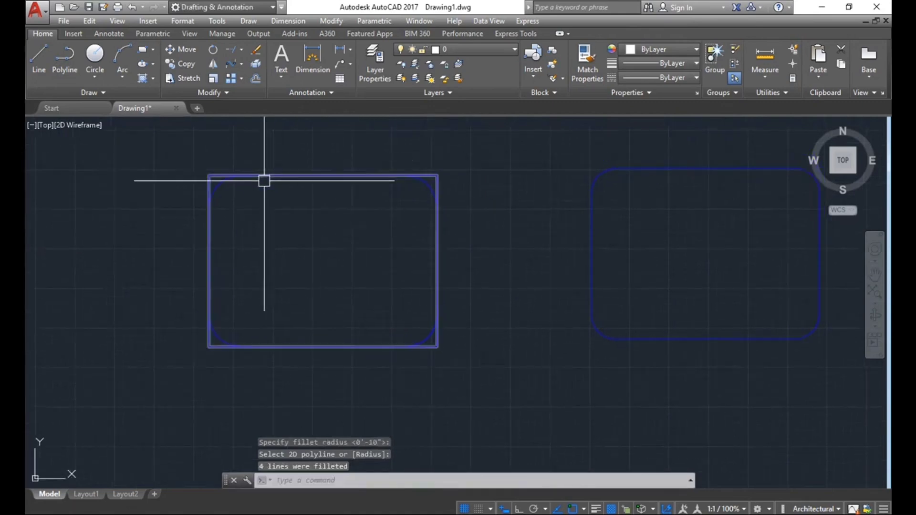
# Erase the left rectangle outline to reveal the corner arcs, then restore it.
pyautogui.click(219, 171)
pyautogui.write('e')
pyautogui.press('Return')
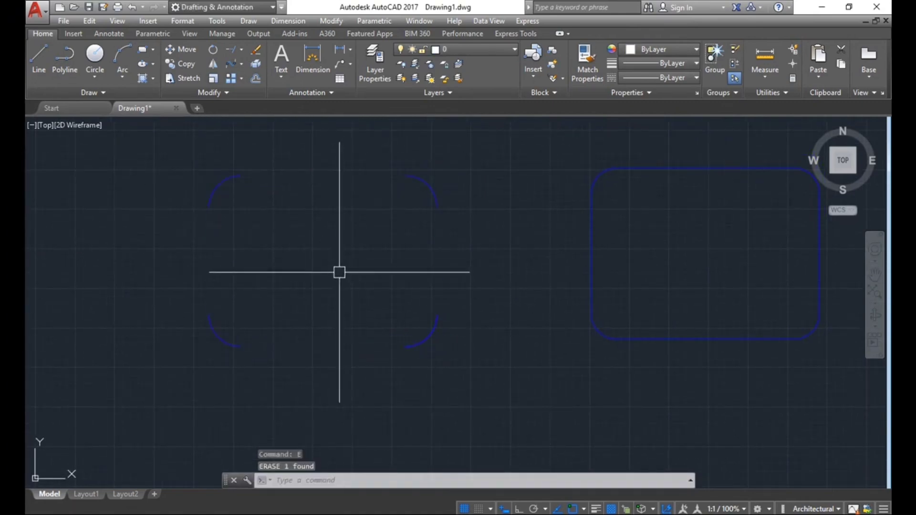
pyautogui.moveTo(315, 245); pyautogui.dragTo(304, 234, button='middle')
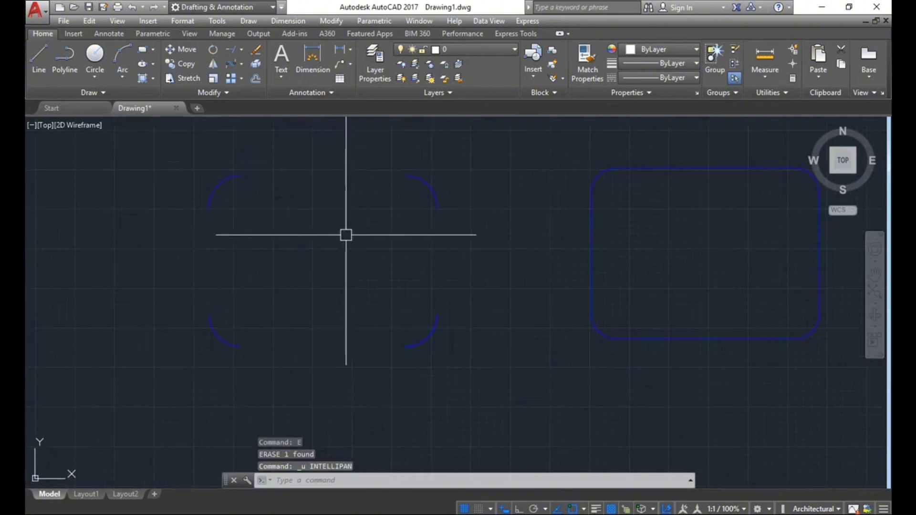
pyautogui.hotkey('ctrl', 'z')
pyautogui.scroll(2, 213, 186)
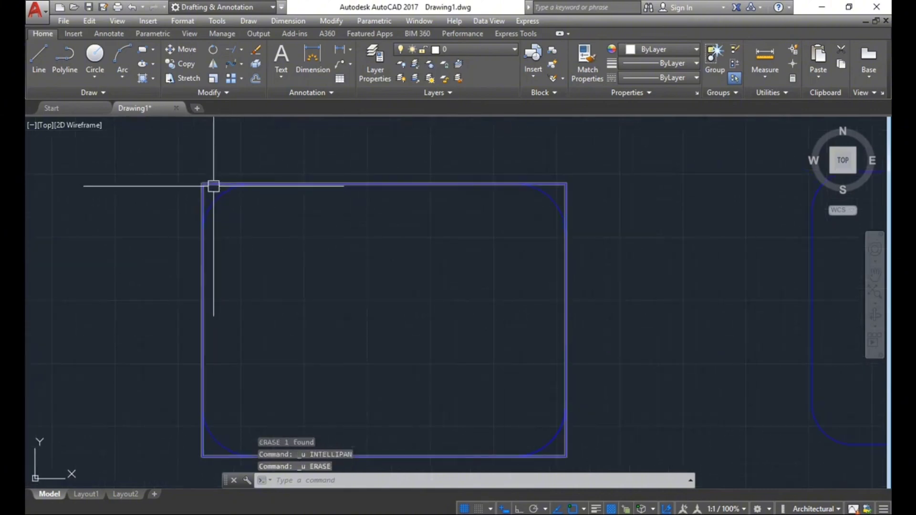
pyautogui.moveTo(306, 225); pyautogui.dragTo(311, 190, button='middle')
# Try and cancel the Trim command, then undo the left rectangle's corner fillets.
pyautogui.scroll(-2, 334, 215)
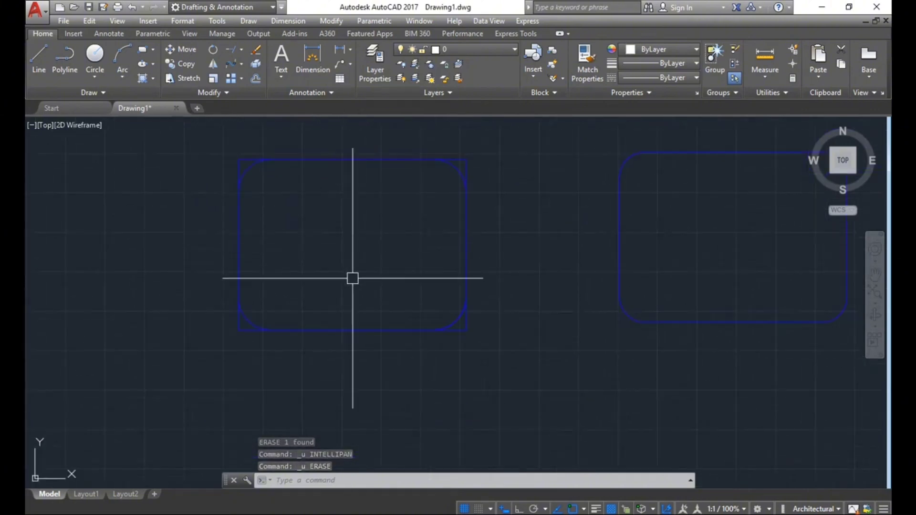
pyautogui.press('Escape')
pyautogui.write('tr')
pyautogui.press('Return')
pyautogui.press('Return')
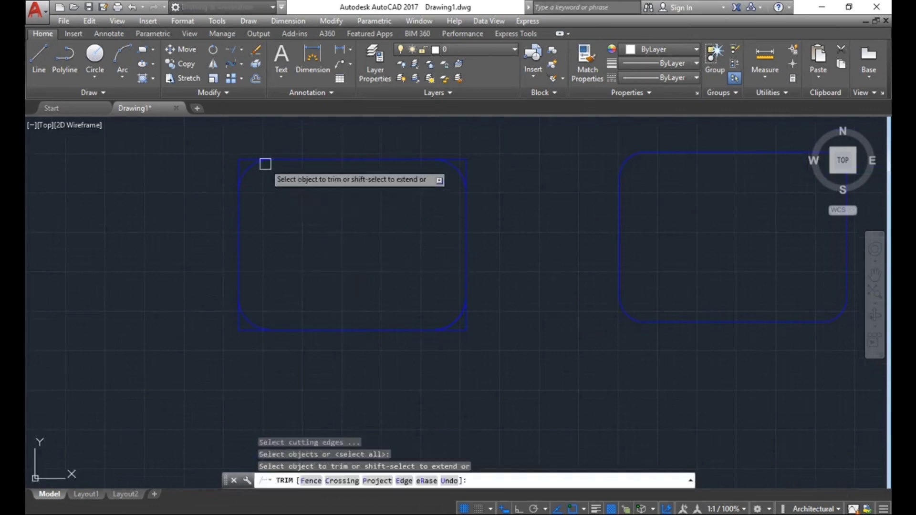
pyautogui.press('Escape')
pyautogui.press('Escape')
pyautogui.write('tr')
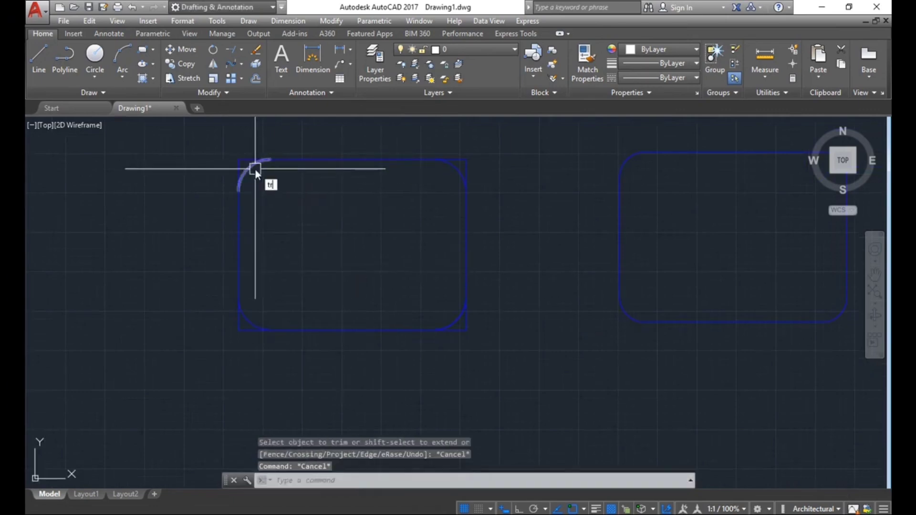
pyautogui.press('Return')
pyautogui.press('Return')
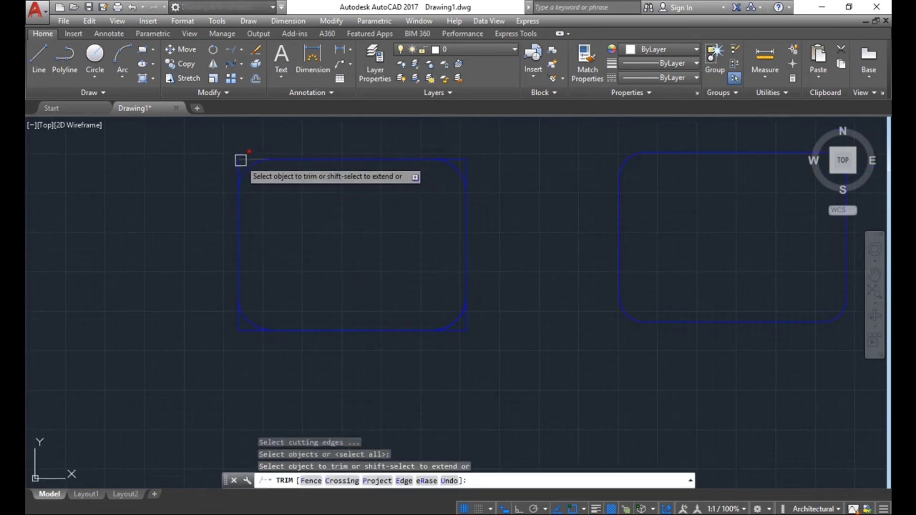
pyautogui.scroll(4, 240, 160)
pyautogui.scroll(-6, 219, 180)
pyautogui.press('Escape')
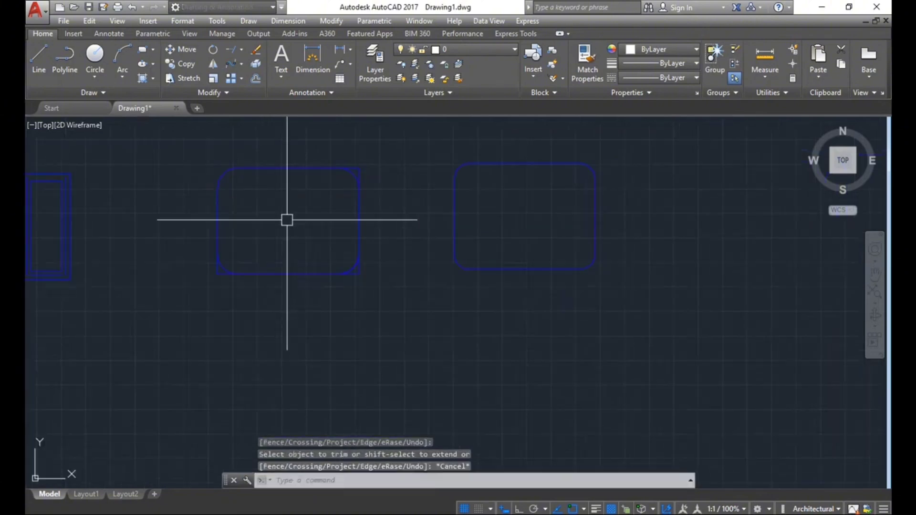
pyautogui.hotkey('ctrl', 'z')
pyautogui.hotkey('ctrl', 'z')
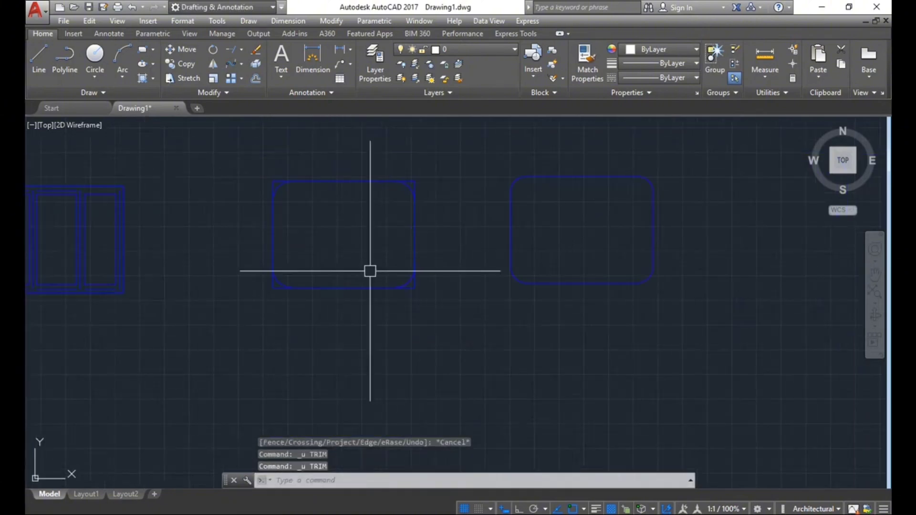
pyautogui.hotkey('ctrl', 'z')
pyautogui.hotkey('ctrl', 'z')
pyautogui.hotkey('ctrl', 'z')
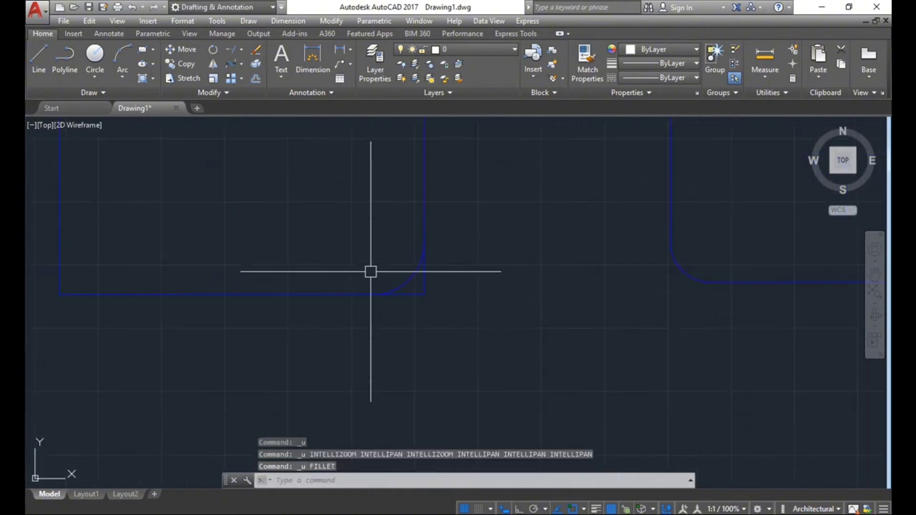
pyautogui.hotkey('ctrl', 'z')
pyautogui.hotkey('ctrl', 'z')
pyautogui.write('f')
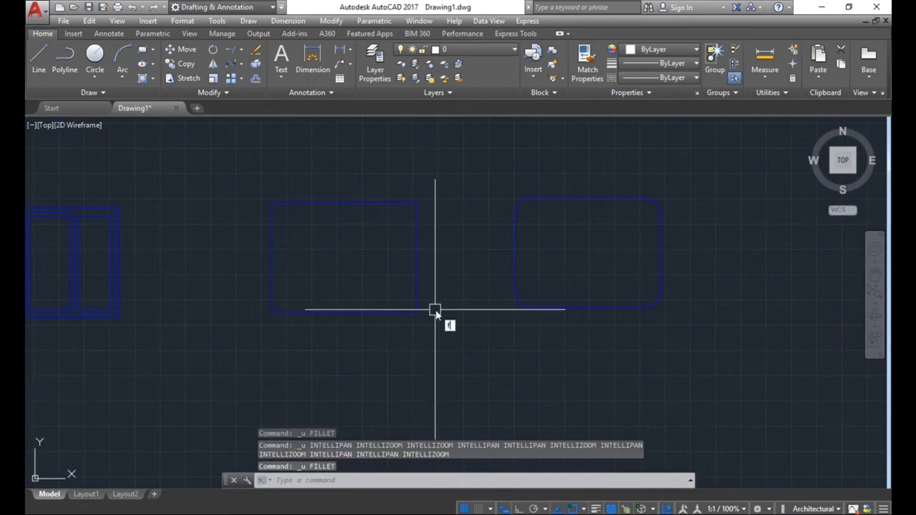
# Set the Fillet trim mode back to Trim.
pyautogui.press('Return')
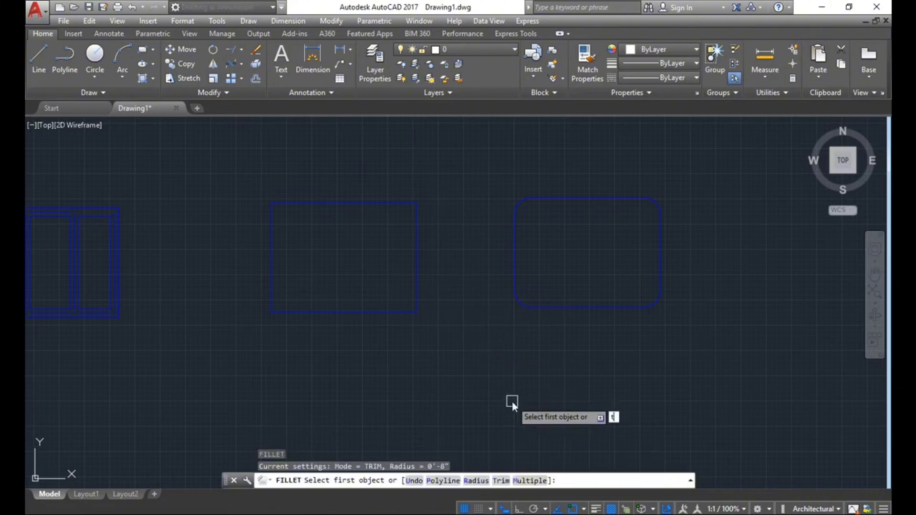
pyautogui.write('t')
pyautogui.press('Return')
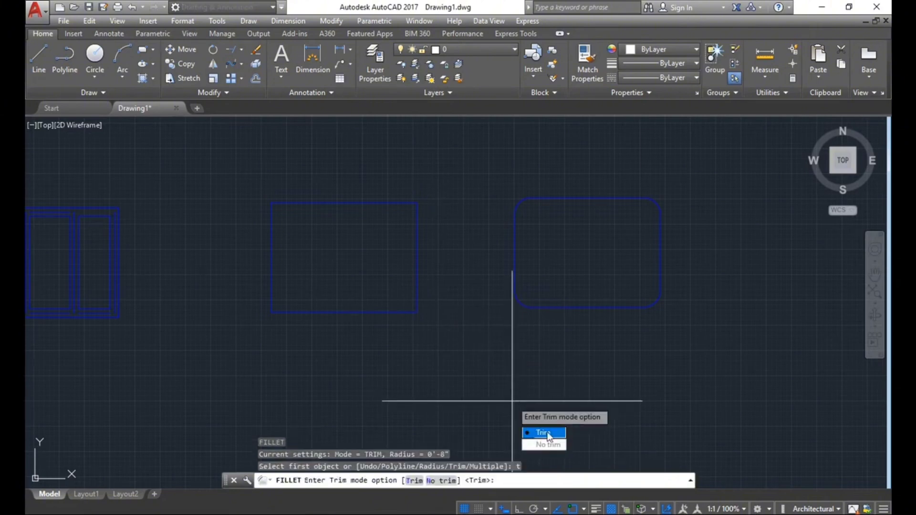
pyautogui.click(555, 438)
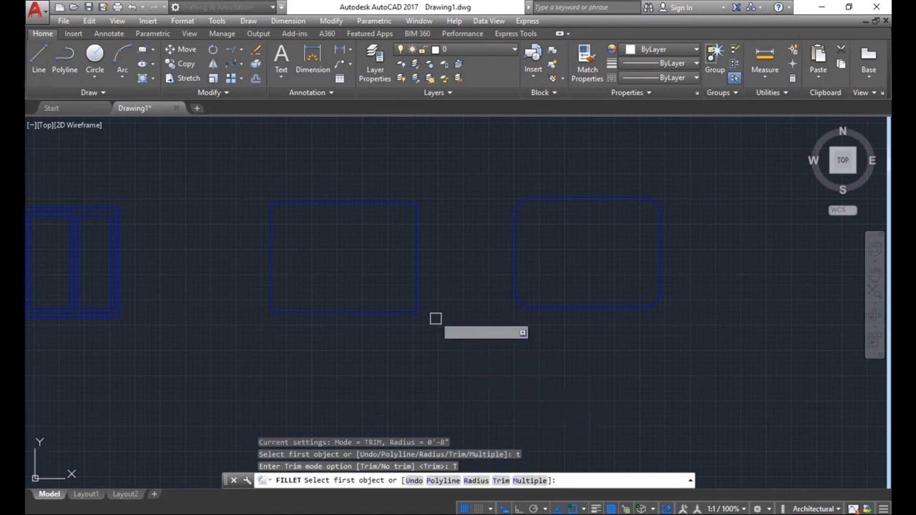
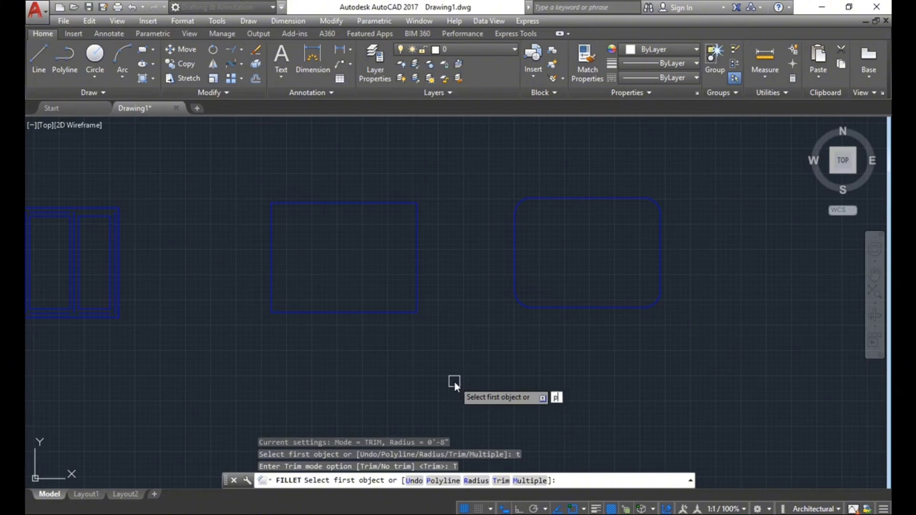
# Fillet the whole middle rectangle polyline with the default 0'-8" radius, rounding all four corners.
pyautogui.press('Return')
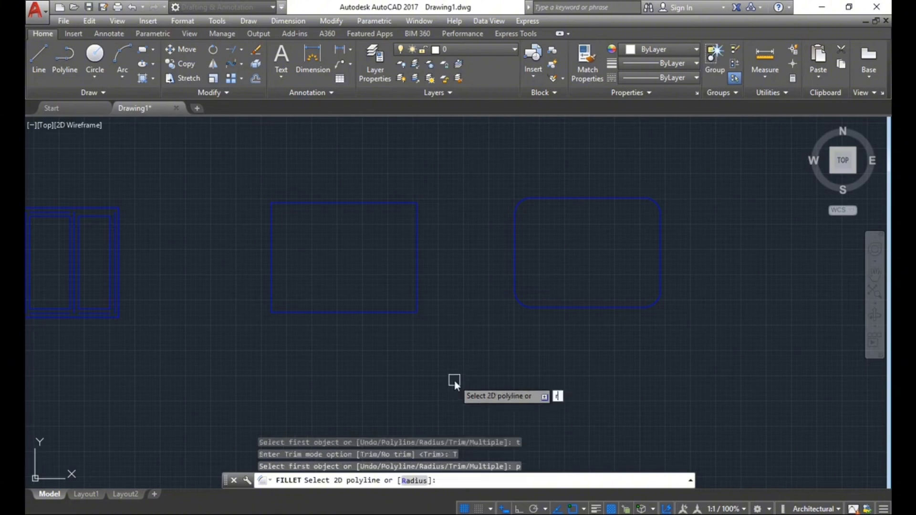
pyautogui.press('Return')
pyautogui.press('Return')
pyautogui.click(415, 263)
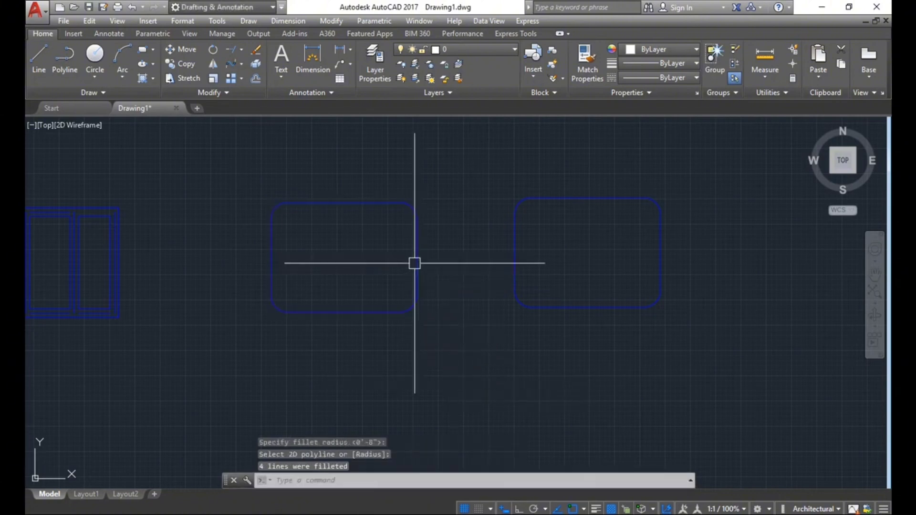
pyautogui.scroll(2, 282, 206)
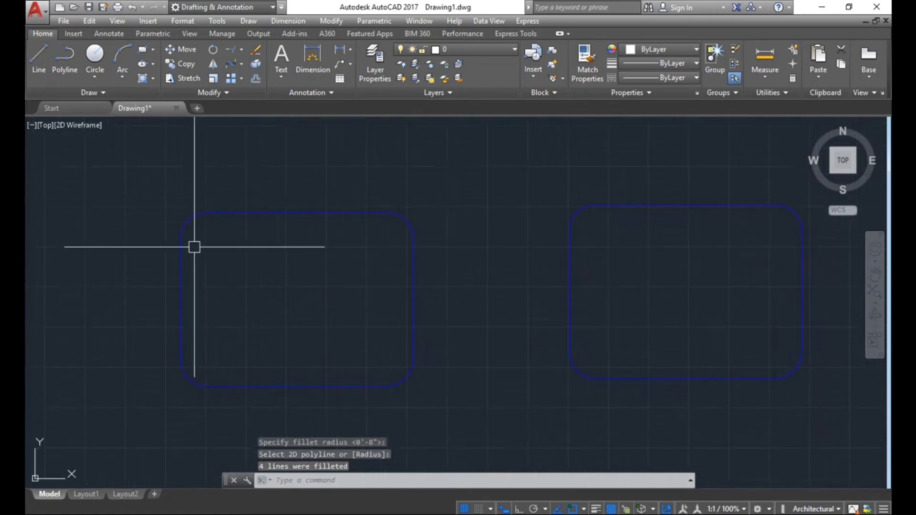
pyautogui.moveTo(362, 323); pyautogui.dragTo(381, 301, button='middle')
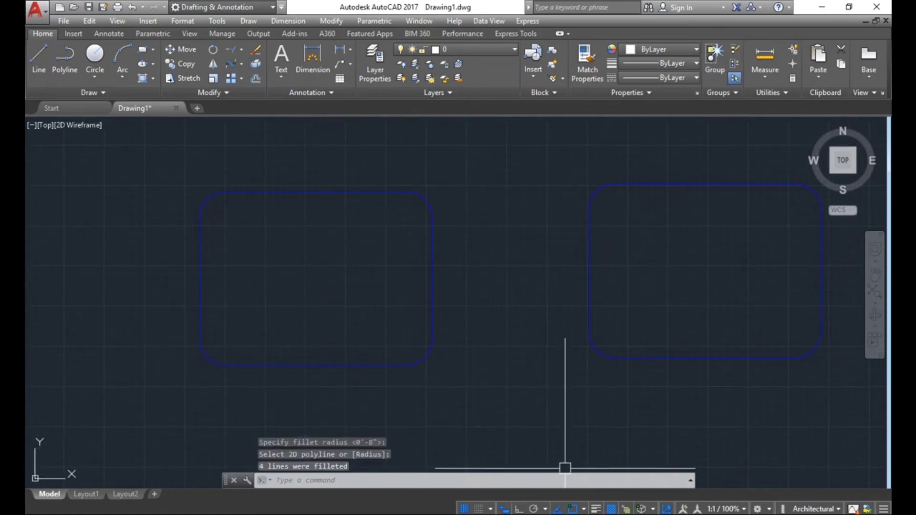
pyautogui.scroll(-4, 465, 311)
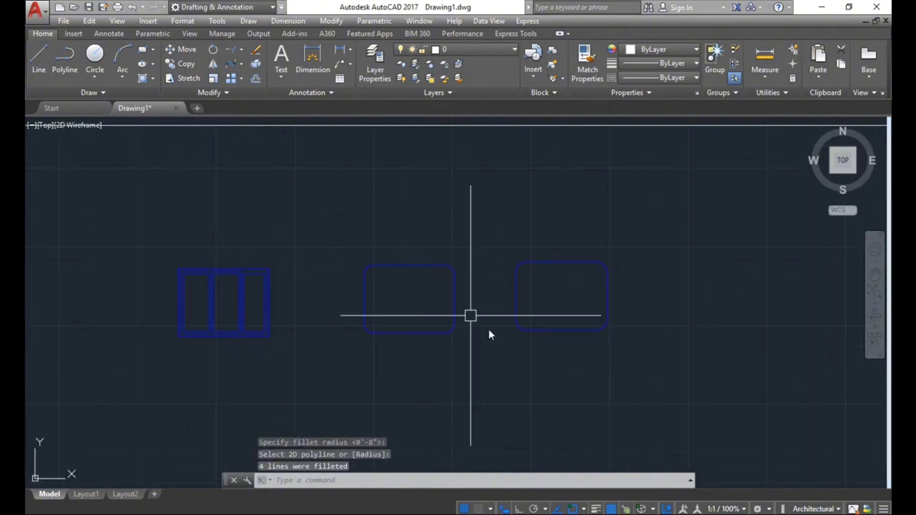
# Zoom and pan onto the three-pane window outline to frame its top lines.
pyautogui.scroll(2, 267, 300)
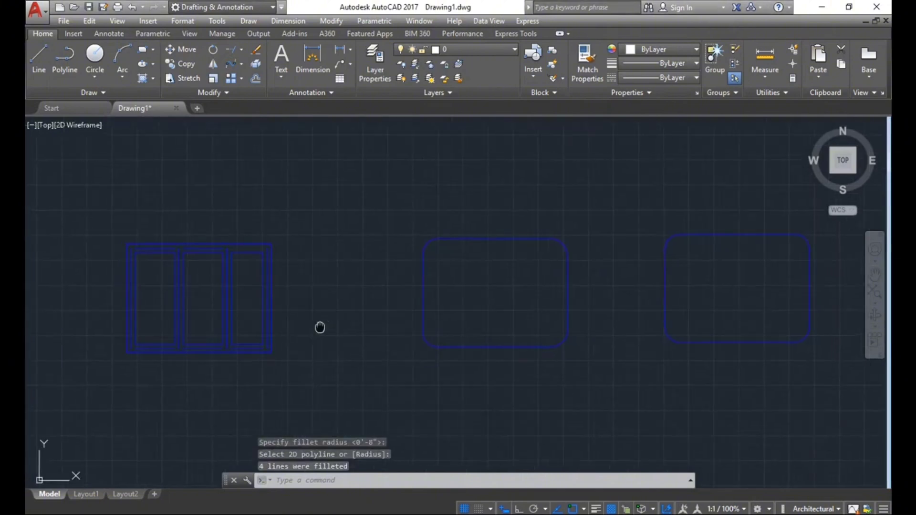
pyautogui.moveTo(319, 327); pyautogui.dragTo(341, 312, button='middle')
pyautogui.scroll(4, 231, 266)
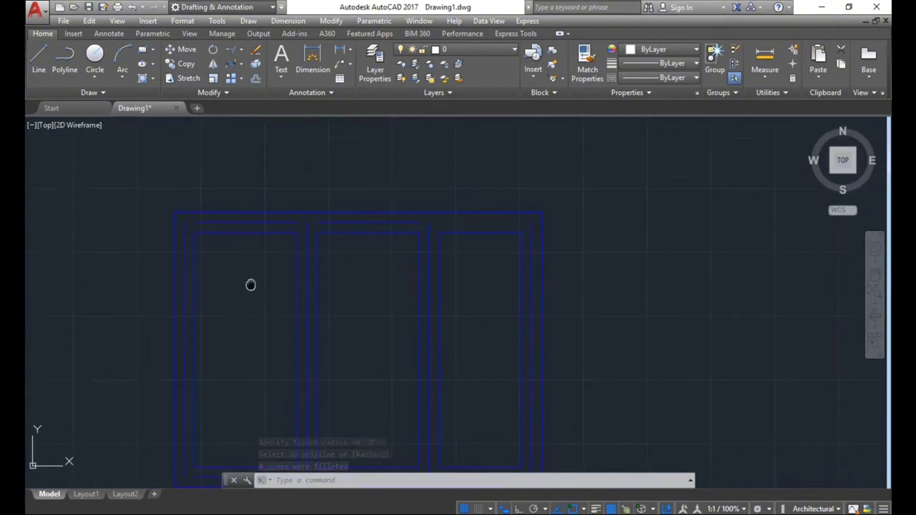
pyautogui.scroll(1, 227, 219)
pyautogui.scroll(-1, 196, 215)
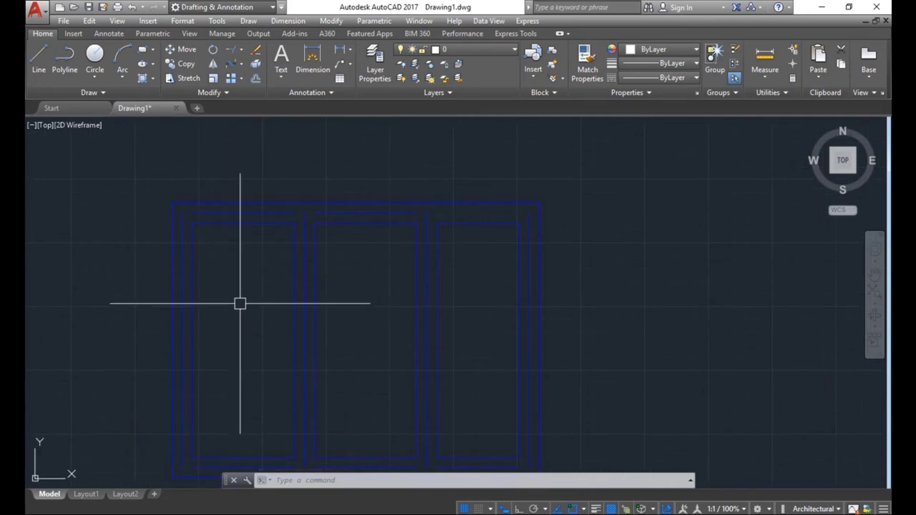
pyautogui.scroll(2, 203, 228)
pyautogui.moveTo(314, 315); pyautogui.dragTo(454, 316, button='middle')
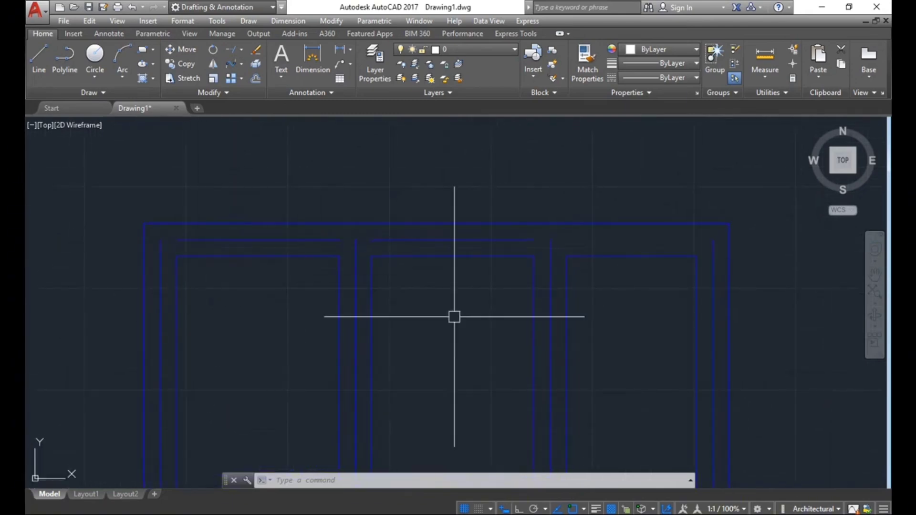
pyautogui.moveTo(590, 295); pyautogui.dragTo(430, 276, button='middle')
pyautogui.scroll(-2, 393, 223)
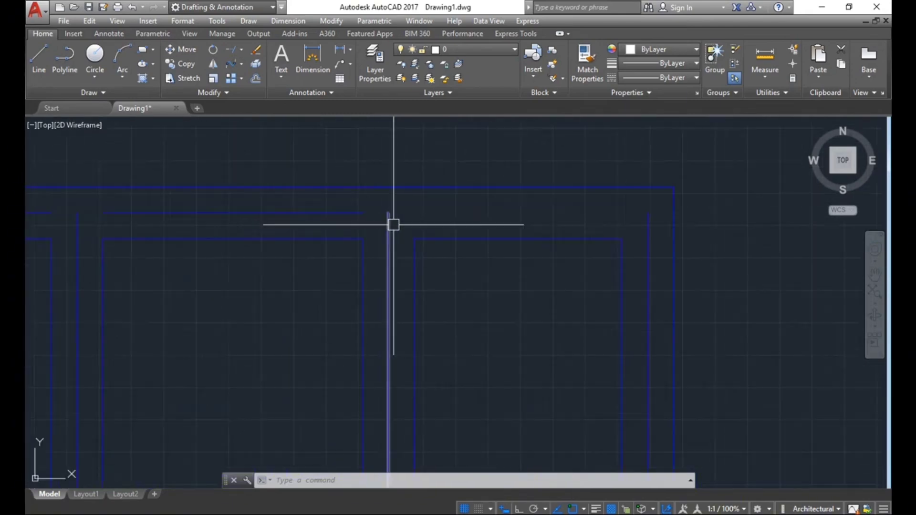
pyautogui.moveTo(312, 277); pyautogui.dragTo(316, 243, button='middle')
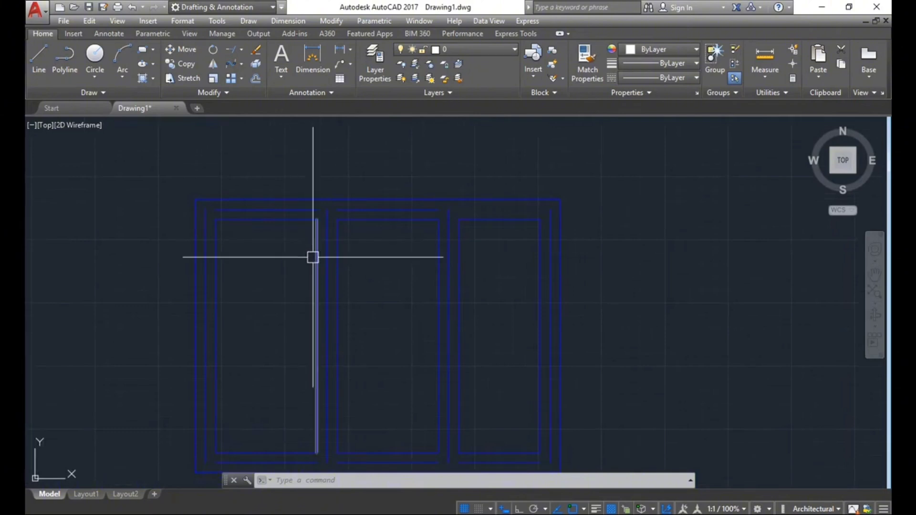
pyautogui.moveTo(297, 242); pyautogui.dragTo(239, 178, button='middle')
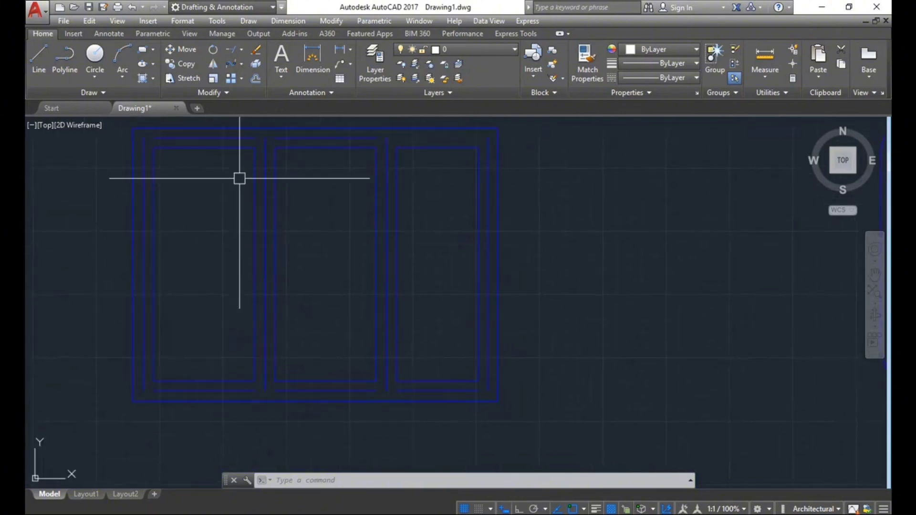
pyautogui.moveTo(300, 376); pyautogui.dragTo(368, 408, button='middle')
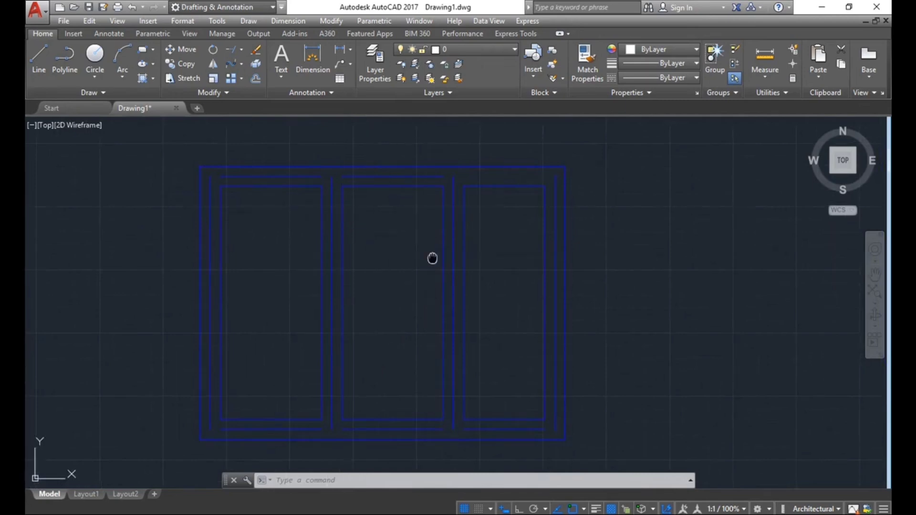
pyautogui.moveTo(432, 257); pyautogui.dragTo(390, 251, button='middle')
# Zoom in on the window outline's upper-left corner to inspect its nested lines.
pyautogui.scroll(3, 184, 157)
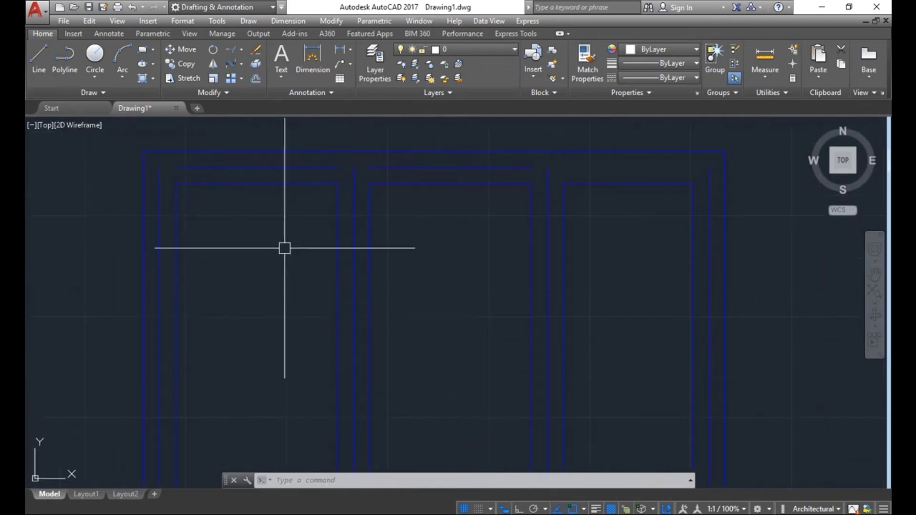
pyautogui.scroll(-3, 285, 247)
pyautogui.moveTo(529, 329); pyautogui.dragTo(504, 306, button='middle')
pyautogui.moveTo(303, 246); pyautogui.dragTo(323, 260, button='middle')
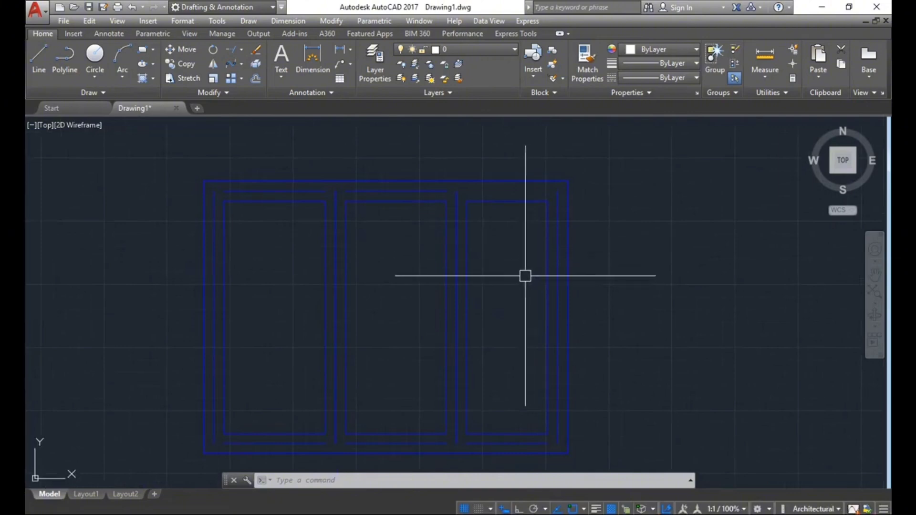
pyautogui.scroll(2, 215, 200)
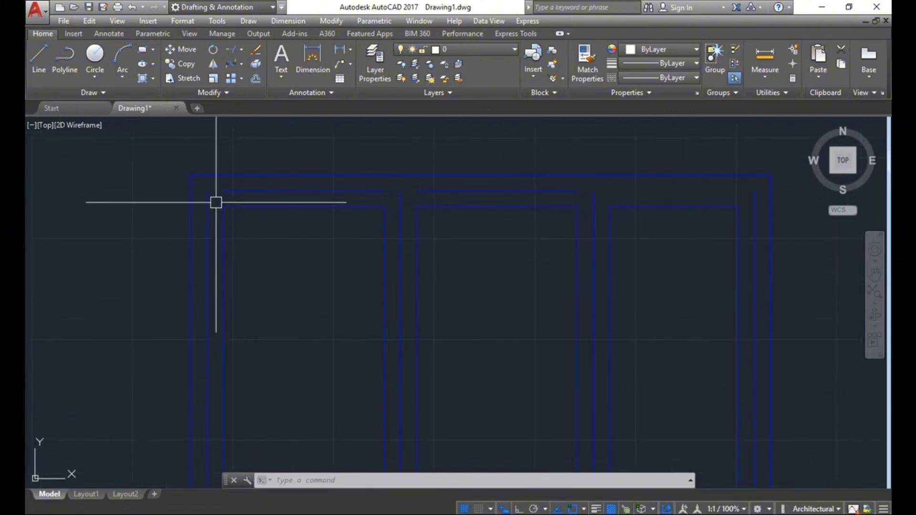
pyautogui.moveTo(354, 238); pyautogui.dragTo(334, 228, button='middle')
pyautogui.scroll(-2, 333, 227)
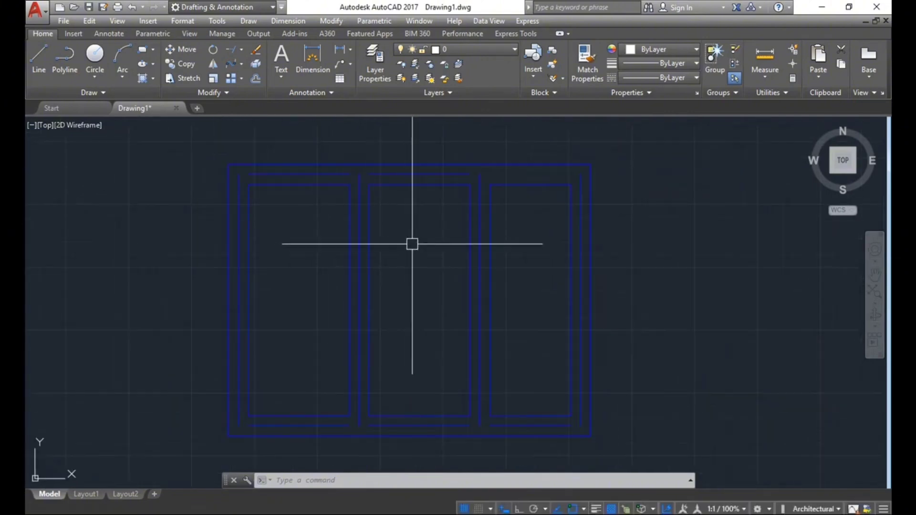
pyautogui.scroll(1, 412, 243)
pyautogui.scroll(-1, 391, 225)
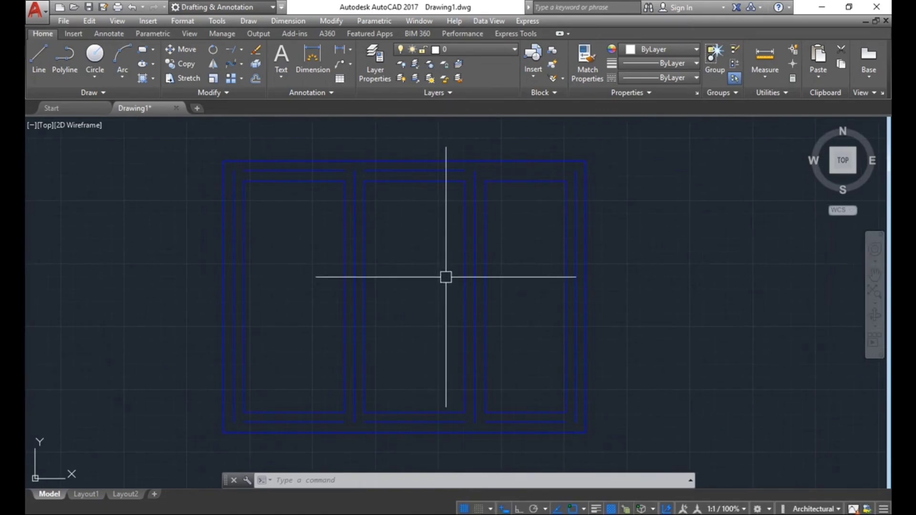
# Start FILLET and set the fillet radius to 0.
pyautogui.write('f')
pyautogui.press('Return')
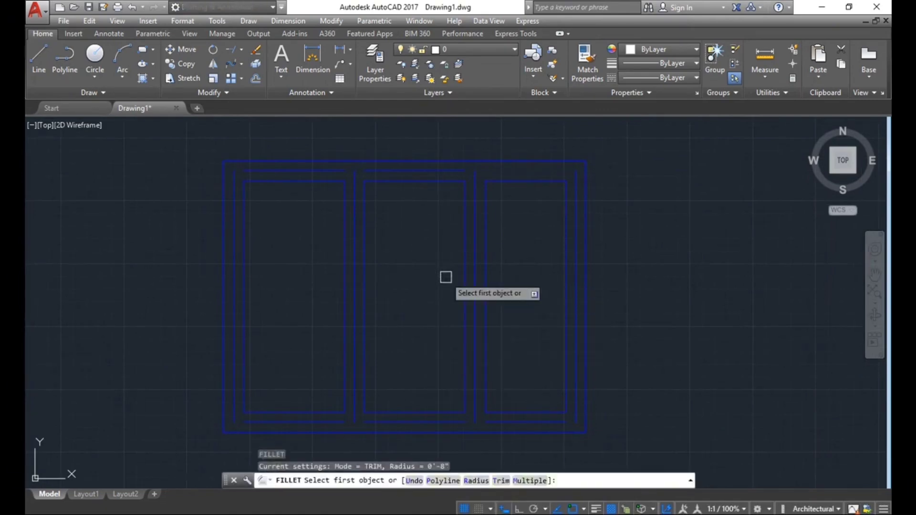
pyautogui.write('r')
pyautogui.press('Return')
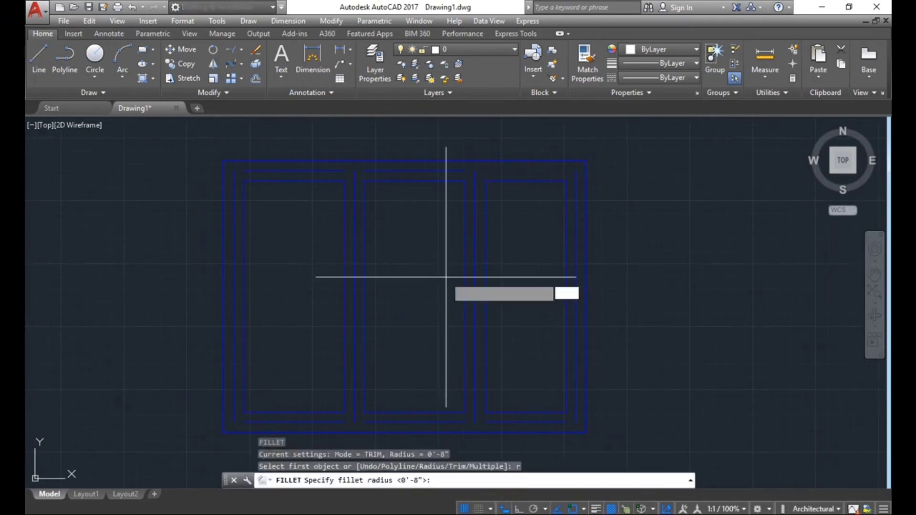
pyautogui.scroll(2, 239, 189)
pyautogui.scroll(2, 261, 173)
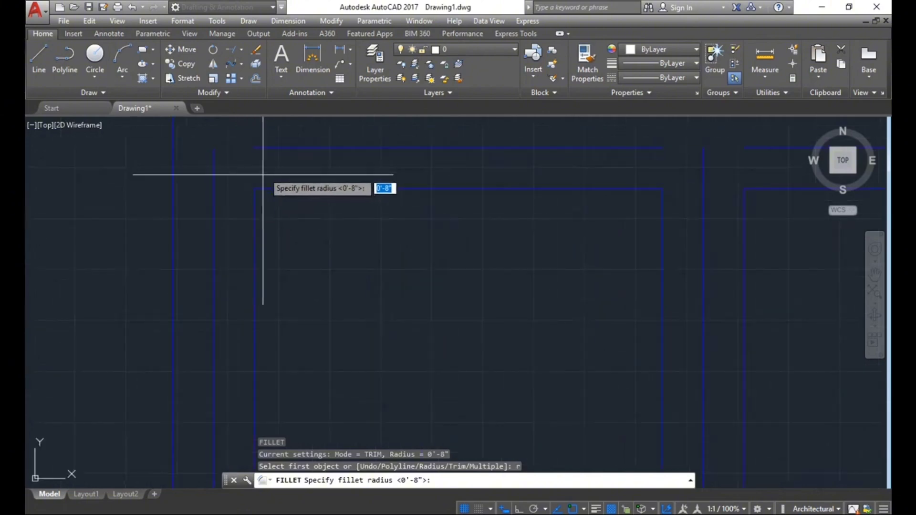
pyautogui.scroll(2, 213, 147)
pyautogui.scroll(-2, 263, 172)
pyautogui.write('0')
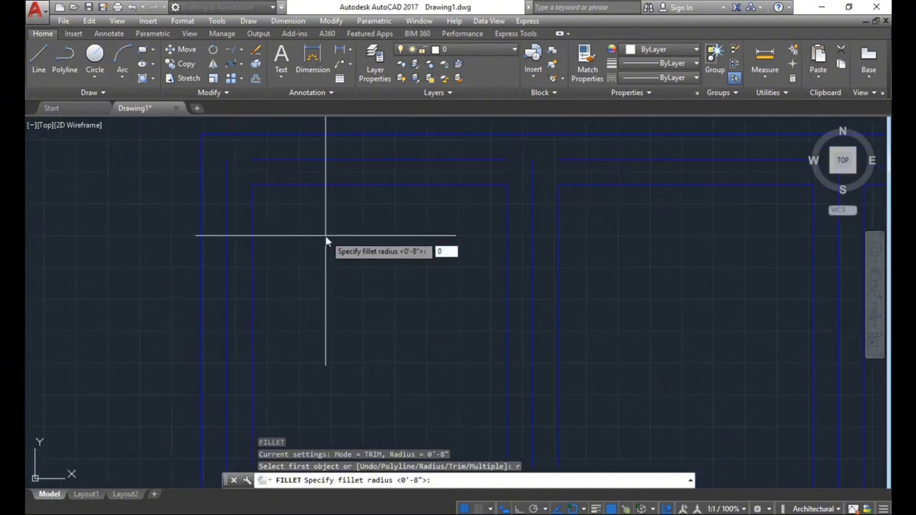
pyautogui.press('Return')
# Join the top inner line to the left vertical line in a sharp square corner.
pyautogui.moveTo(326, 245); pyautogui.dragTo(324, 249, button='middle')
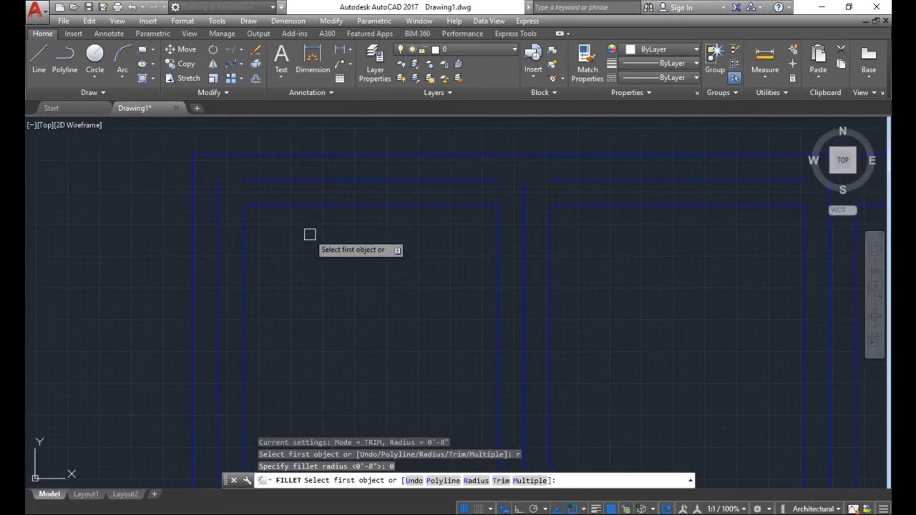
pyautogui.click(261, 182)
pyautogui.click(219, 198)
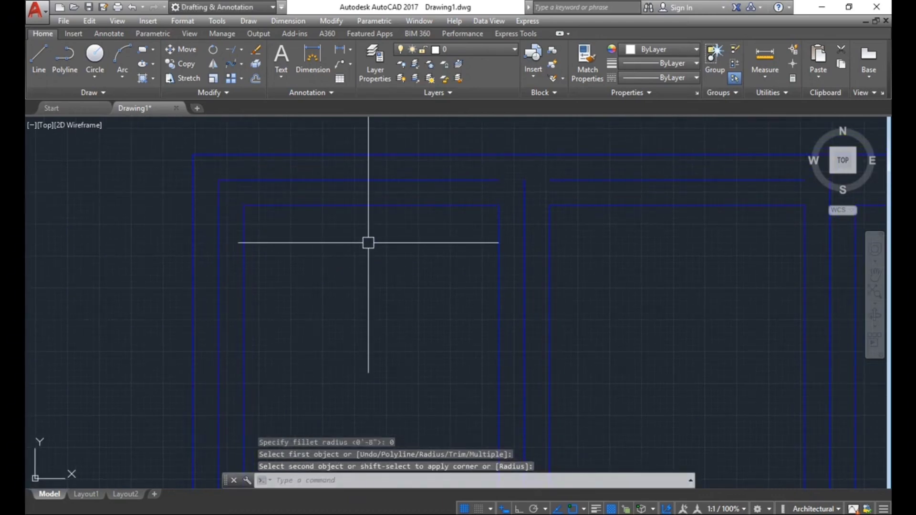
pyautogui.moveTo(328, 186); pyautogui.dragTo(255, 204, button='middle')
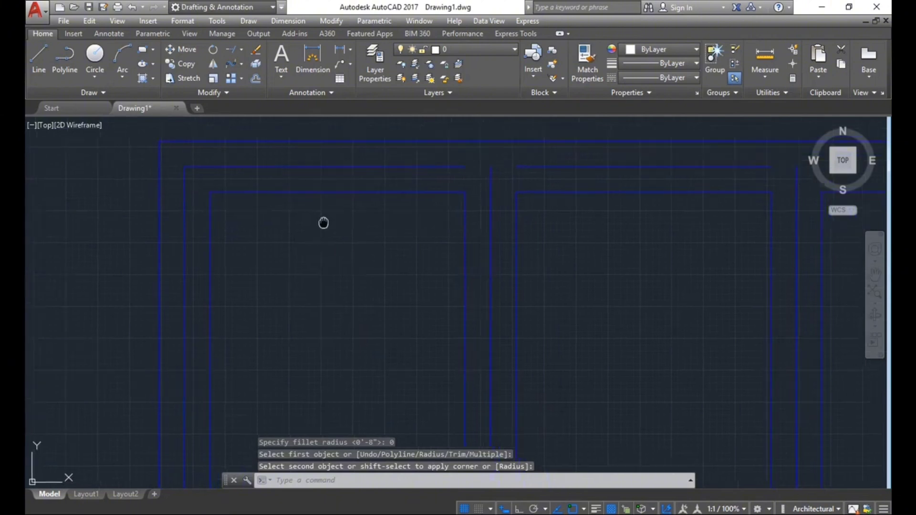
pyautogui.scroll(2, 184, 202)
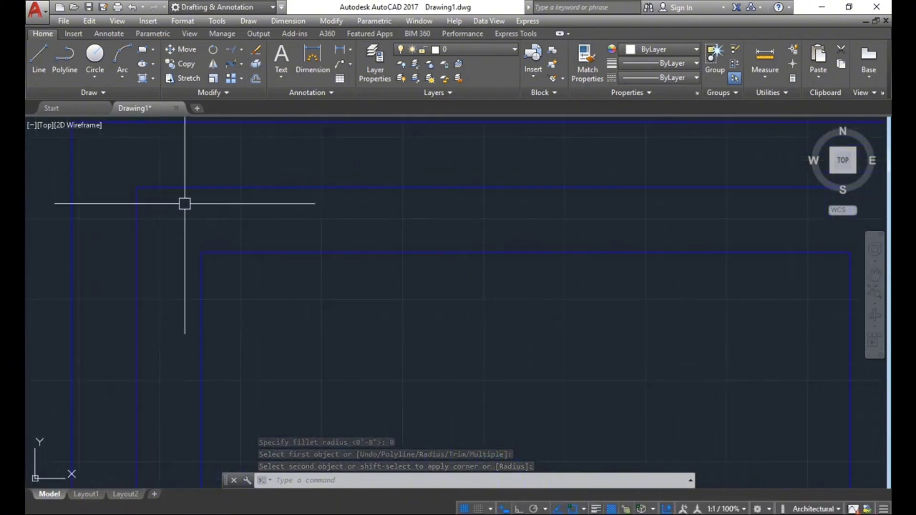
pyautogui.scroll(-3, 186, 207)
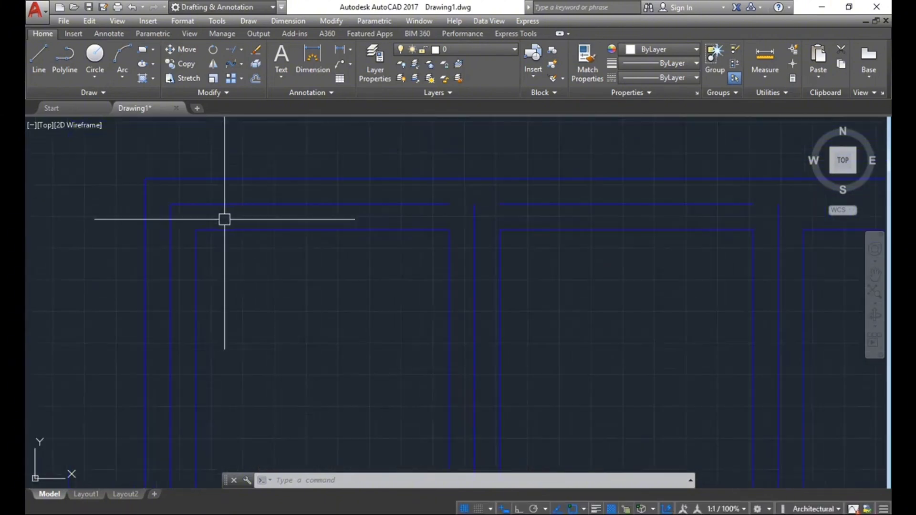
pyautogui.scroll(1, 196, 222)
pyautogui.scroll(-2, 183, 210)
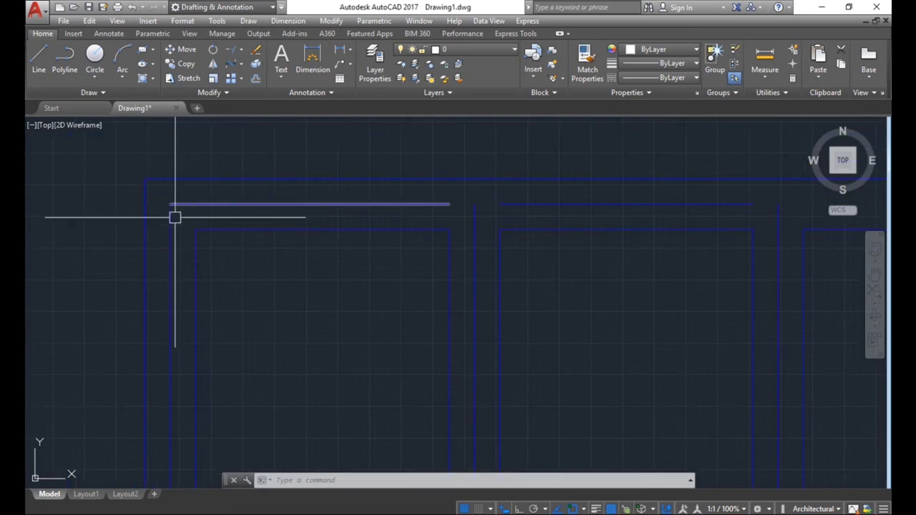
pyautogui.scroll(2, 222, 253)
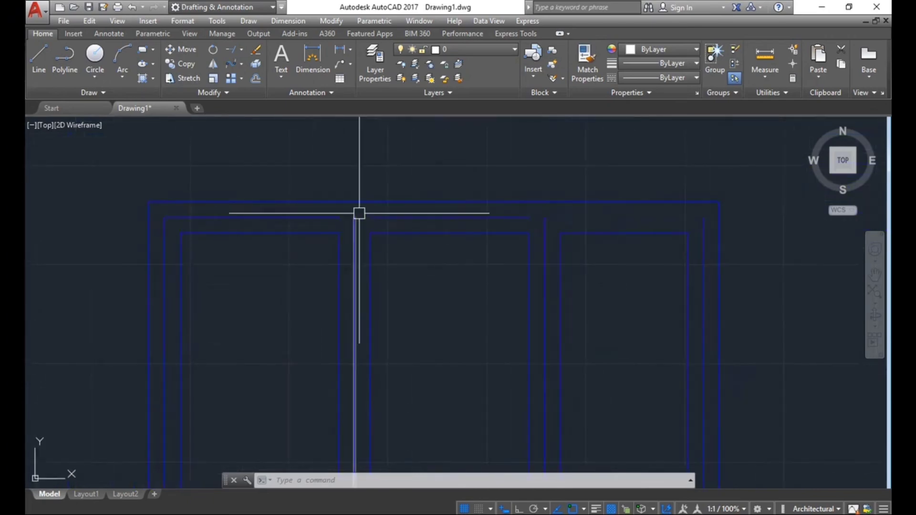
pyautogui.scroll(1, 358, 212)
pyautogui.scroll(-1, 405, 225)
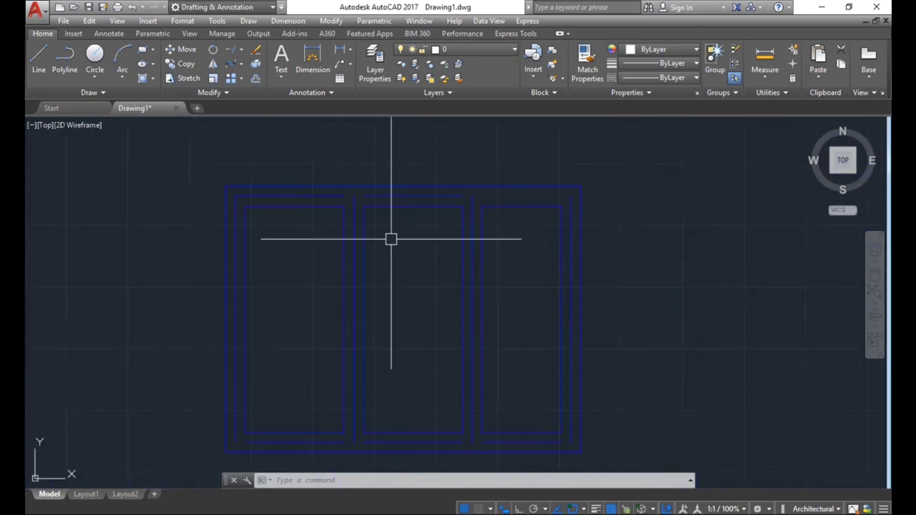
pyautogui.scroll(2, 382, 240)
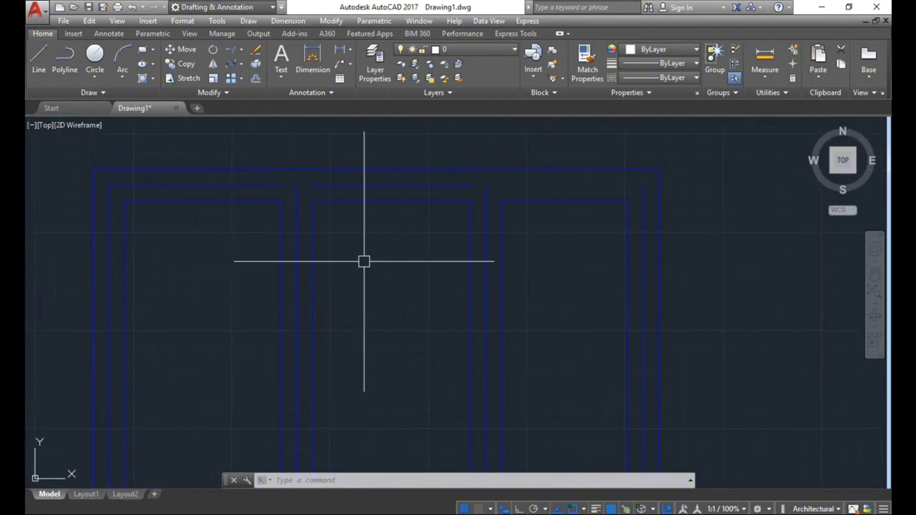
# Restart FILLET in Multiple mode with a radius of 0.
pyautogui.press('Escape')
pyautogui.press('Escape')
pyautogui.press('Return')
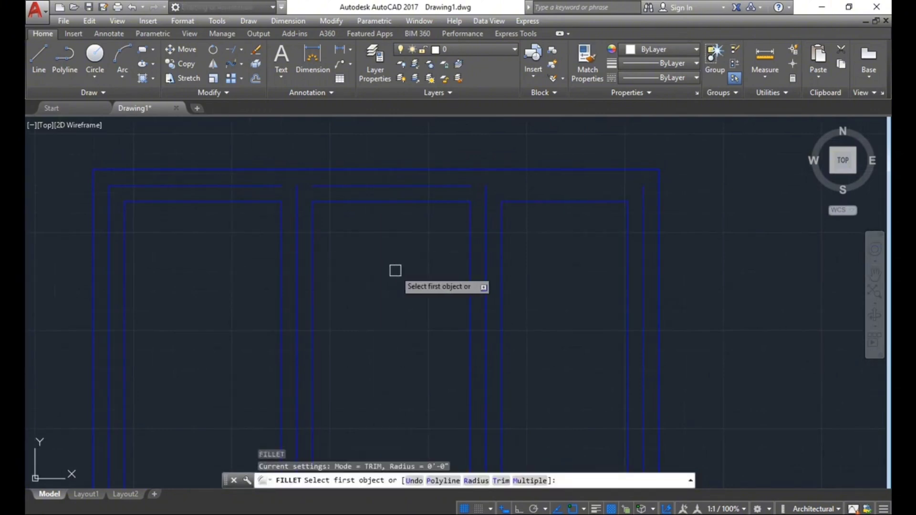
pyautogui.write('m')
pyautogui.press('Return')
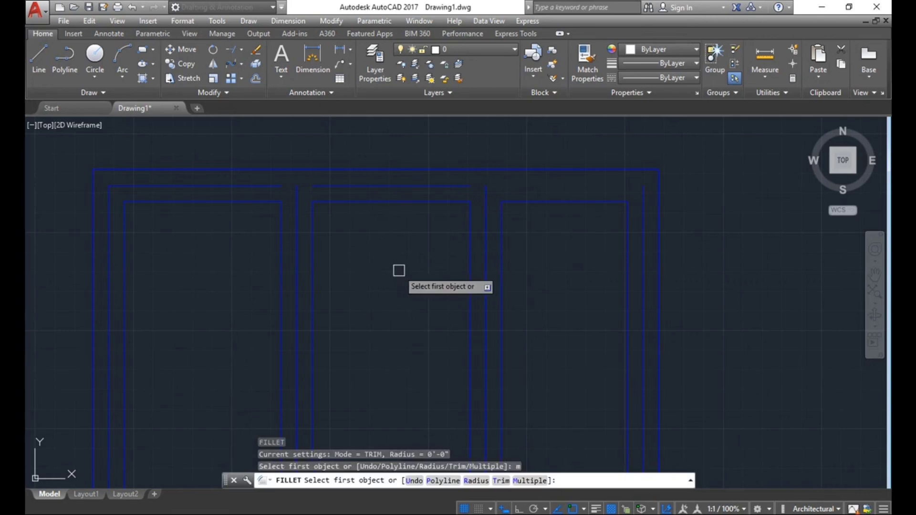
pyautogui.write('r')
pyautogui.press('Return')
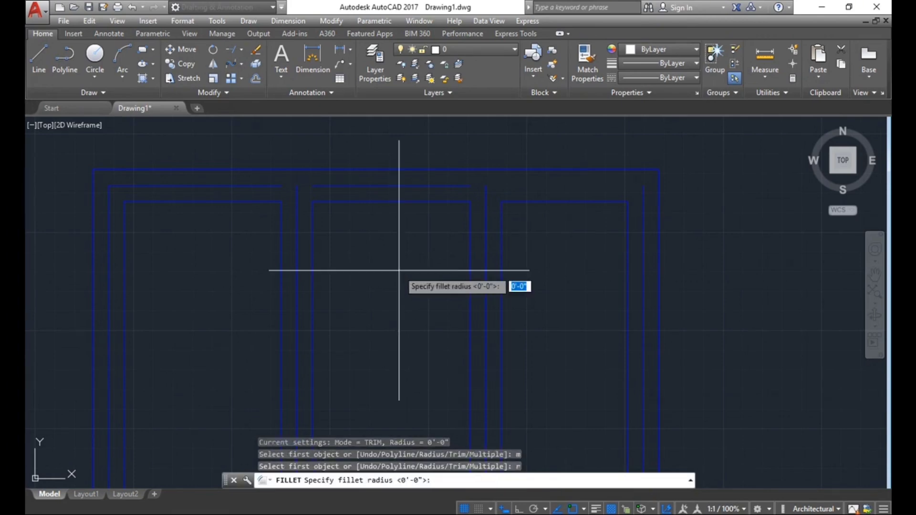
pyautogui.write('0')
pyautogui.press('Return')
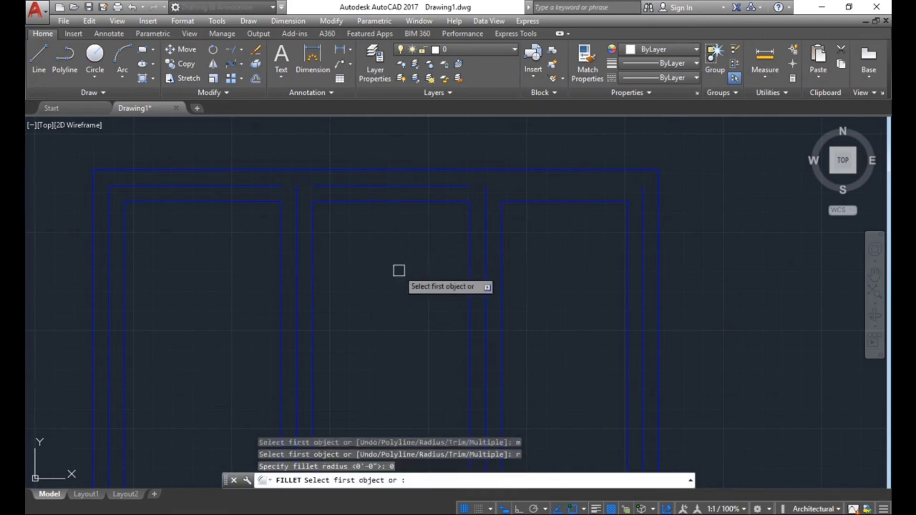
# Square off the top corners of the window panels by filleting horizontal and vertical line pairs.
pyautogui.click(273, 184)
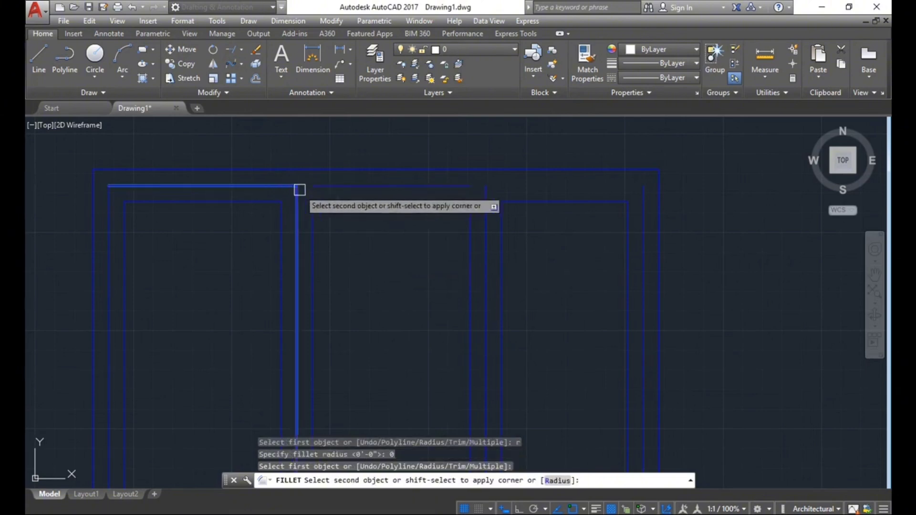
pyautogui.click(301, 191)
pyautogui.click(313, 187)
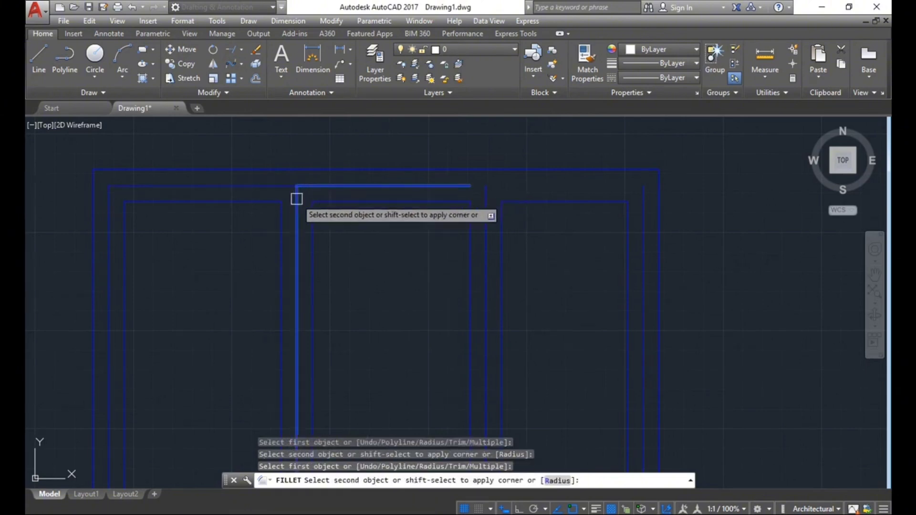
pyautogui.click(296, 198)
pyautogui.click(321, 181)
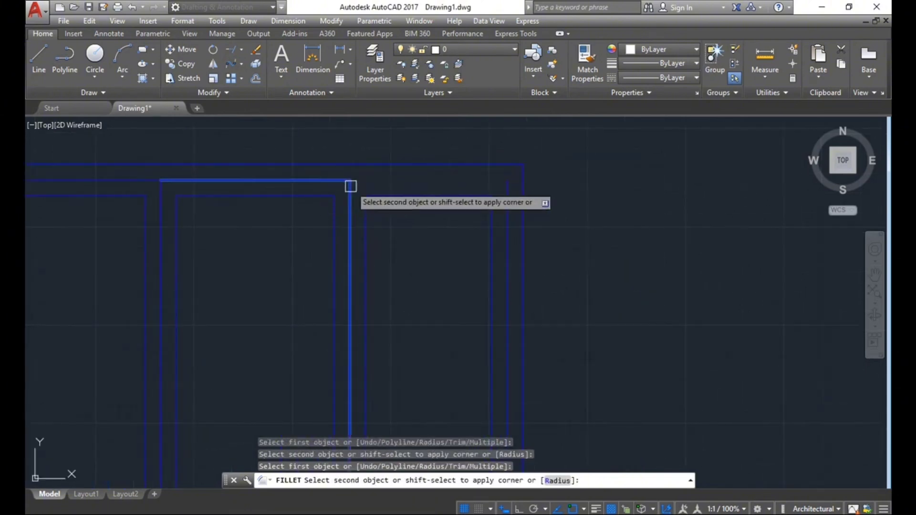
pyautogui.click(349, 187)
pyautogui.moveTo(387, 209); pyautogui.dragTo(370, 231, button='middle')
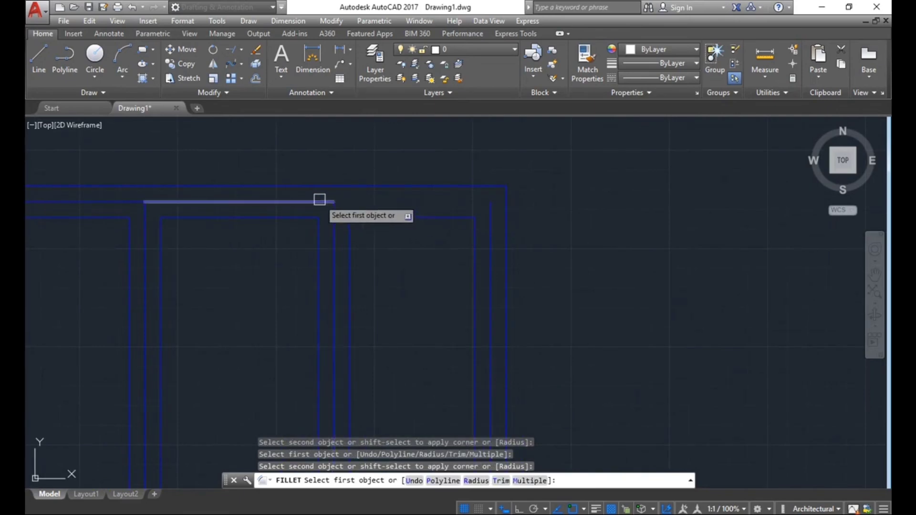
pyautogui.click(319, 201)
pyautogui.click(485, 207)
pyautogui.scroll(-3, 399, 311)
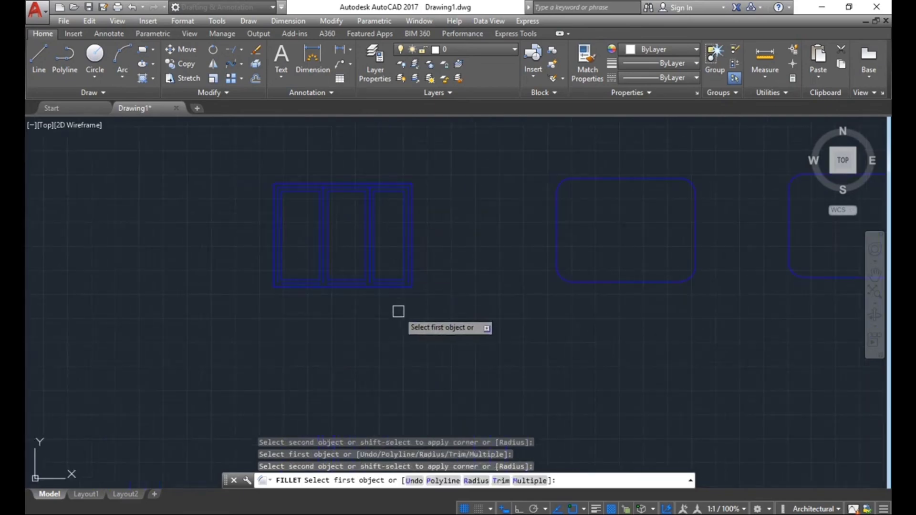
pyautogui.scroll(3, 442, 283)
# Close the bottom corners of the middle panels with zero-radius fillets.
pyautogui.click(421, 278)
pyautogui.click(390, 296)
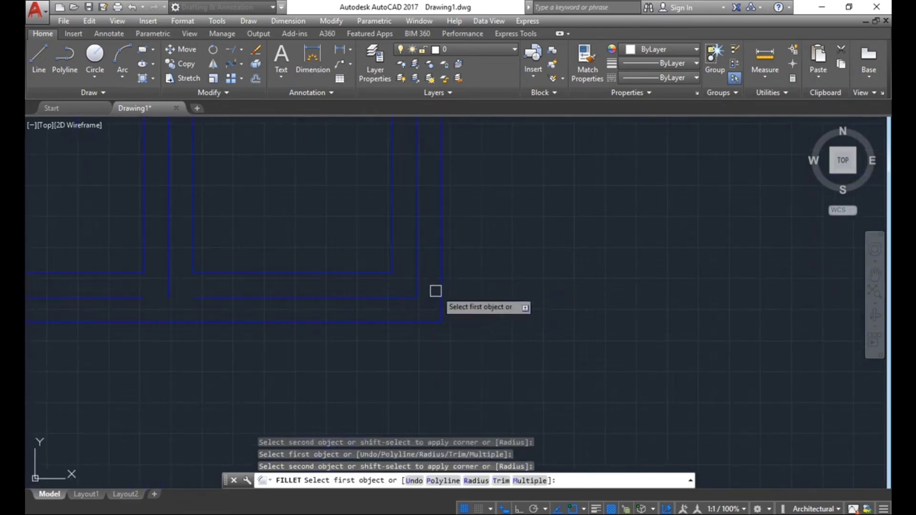
pyautogui.click(431, 315)
pyautogui.click(348, 300)
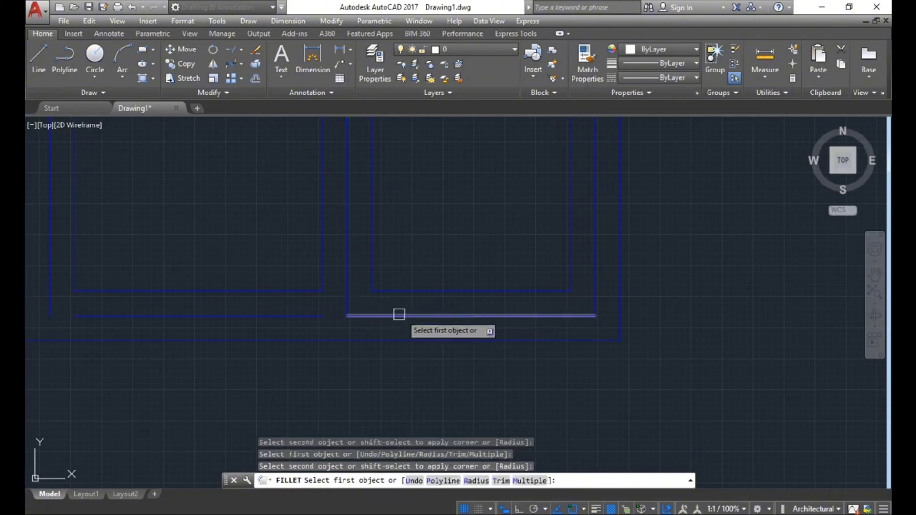
pyautogui.moveTo(333, 313); pyautogui.dragTo(432, 313, button='middle')
pyautogui.click(418, 315)
pyautogui.click(444, 303)
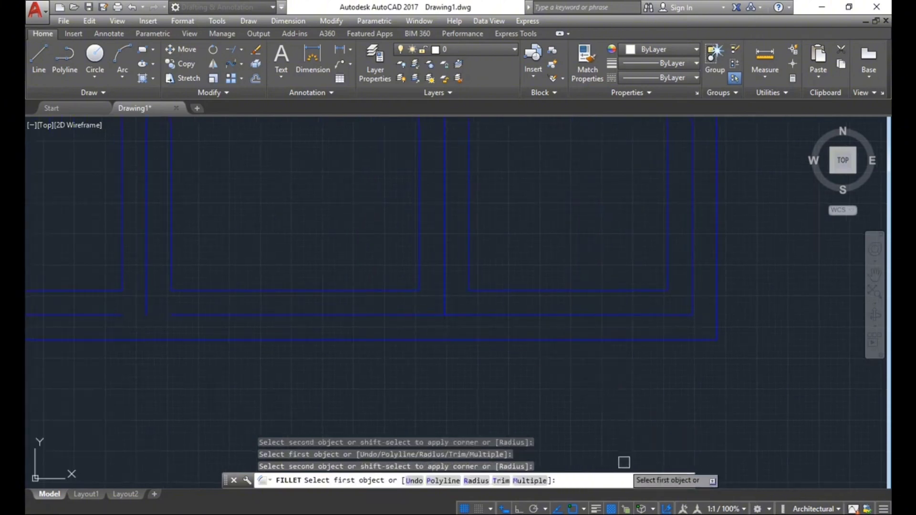
# Close the remaining lower panel and lower-left corners, then end the fillet command.
pyautogui.moveTo(459, 357); pyautogui.dragTo(412, 386, button='middle')
pyautogui.click(349, 329)
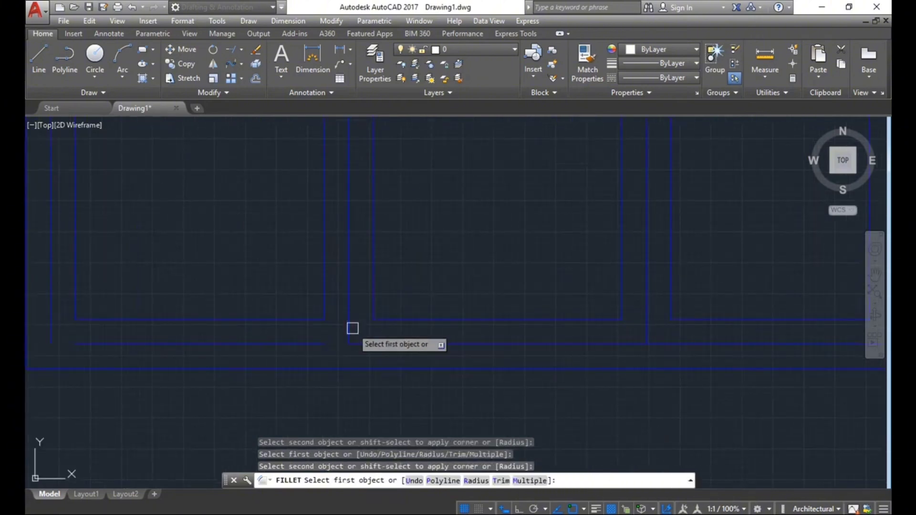
pyautogui.click(361, 342)
pyautogui.click(324, 345)
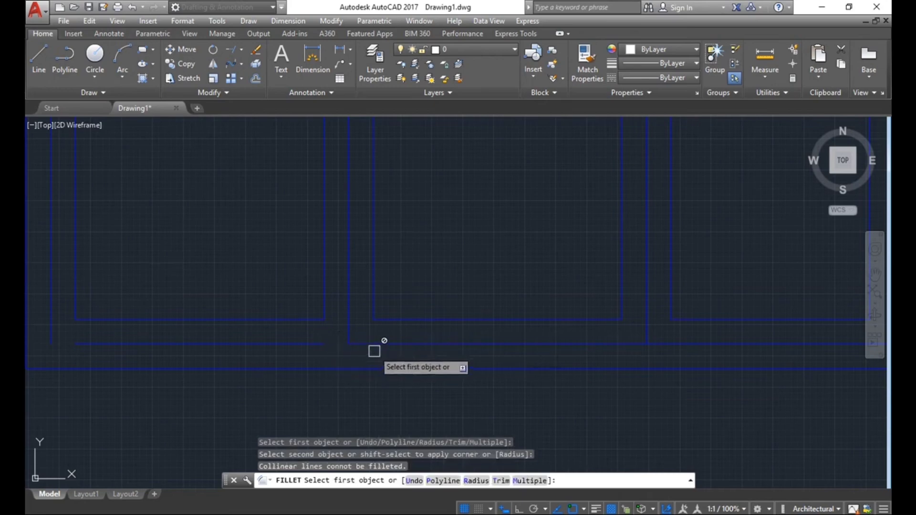
pyautogui.click(349, 325)
pyautogui.click(316, 340)
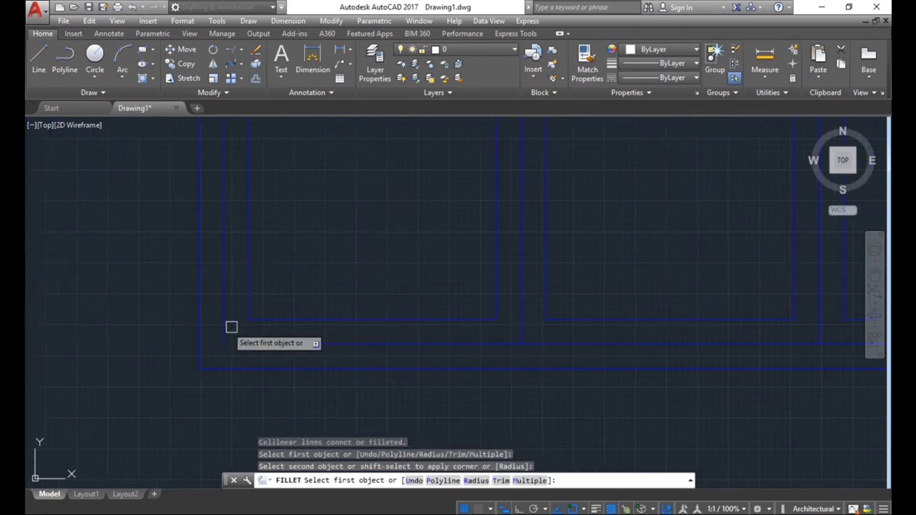
pyautogui.click(249, 342)
pyautogui.click(223, 330)
pyautogui.scroll(-4, 286, 319)
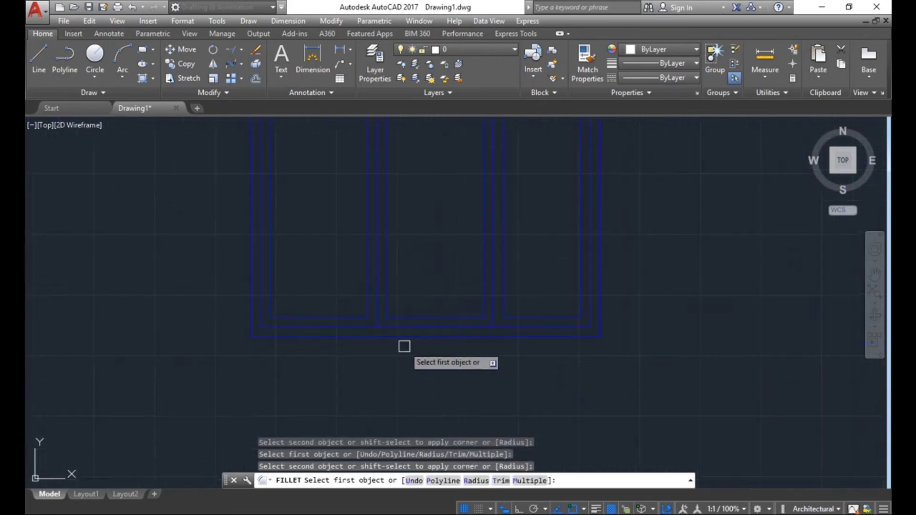
pyautogui.scroll(-4, 365, 341)
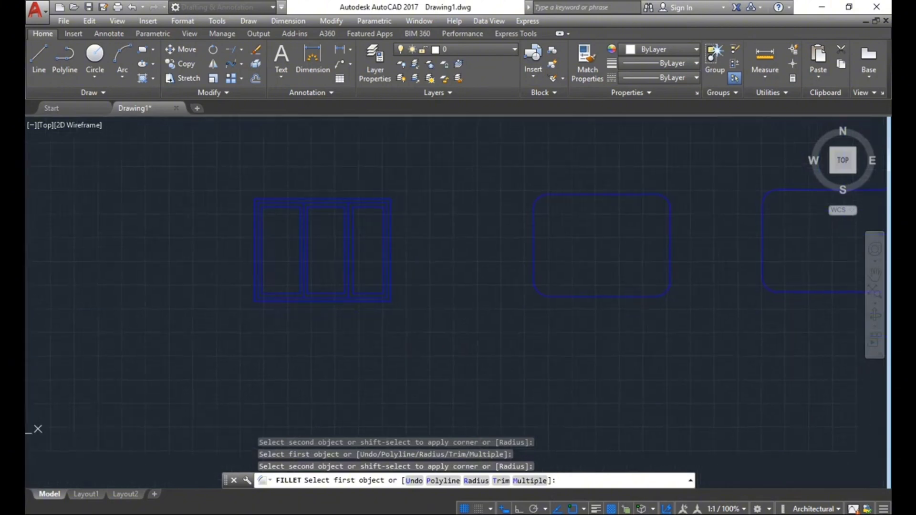
pyautogui.scroll(-2, 444, 312)
pyautogui.moveTo(513, 319); pyautogui.dragTo(465, 320, button='middle')
pyautogui.press('Escape')
pyautogui.press('Escape')
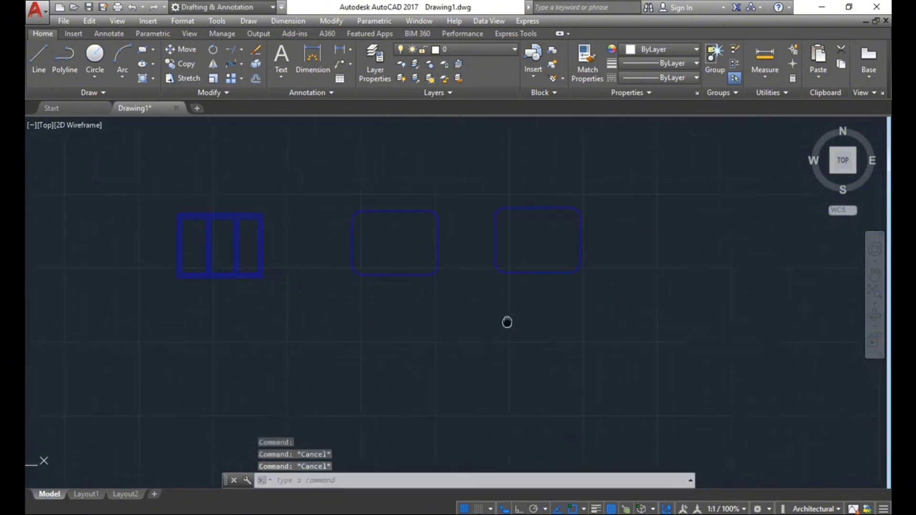
# Pan to the plain squares and octagon and look up Chamfer in the Fillet dropdown.
pyautogui.moveTo(530, 292); pyautogui.dragTo(543, 341, button='middle')
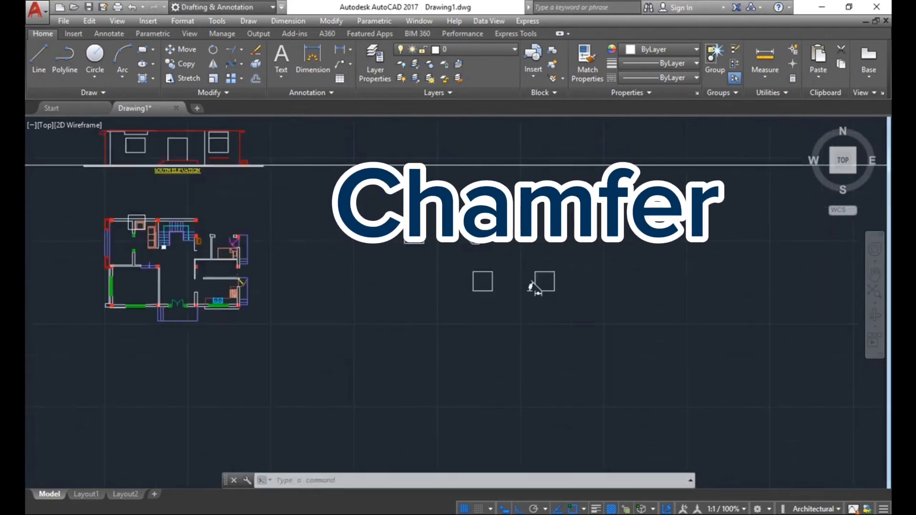
pyautogui.scroll(3, 344, 181)
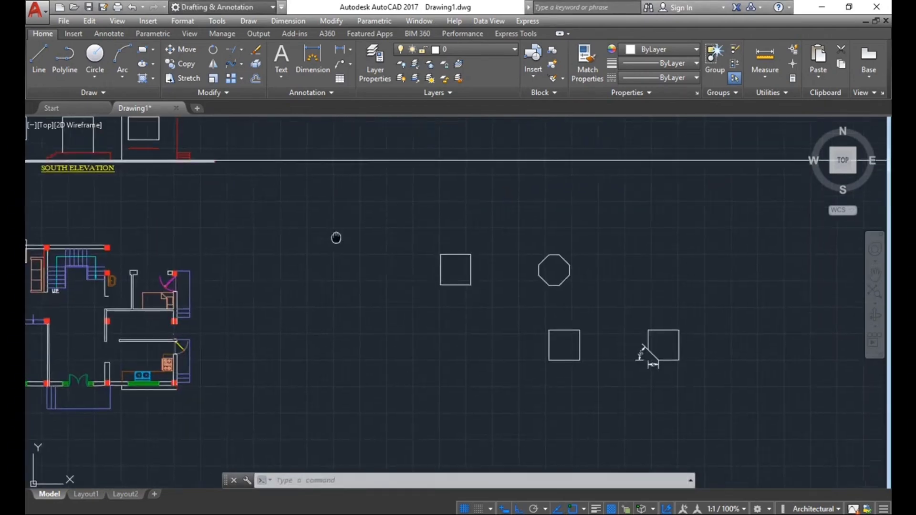
pyautogui.click(242, 65)
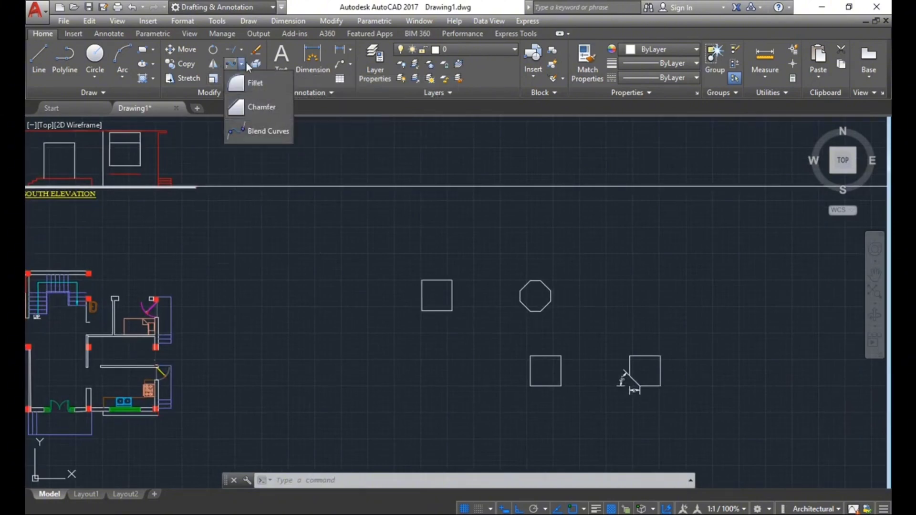
pyautogui.moveTo(397, 329); pyautogui.dragTo(370, 266, button='middle')
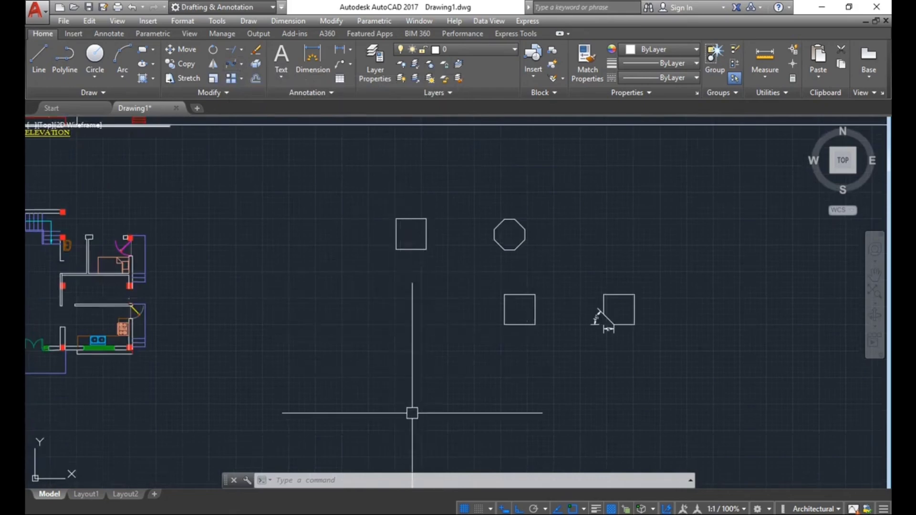
pyautogui.press('Escape')
pyautogui.press('Escape')
pyautogui.press('Escape')
pyautogui.write('ch')
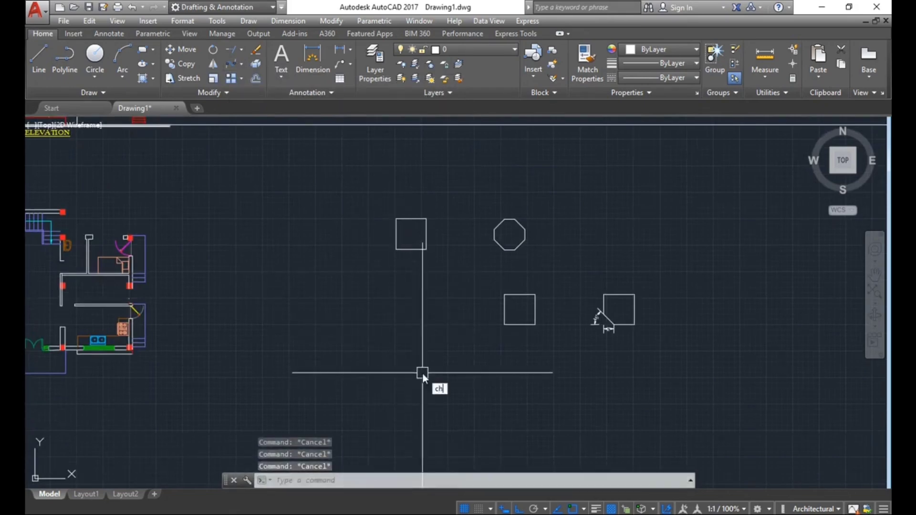
# Start CHAMFER, cancel it, and reframe the square and octagon.
pyautogui.write('a')
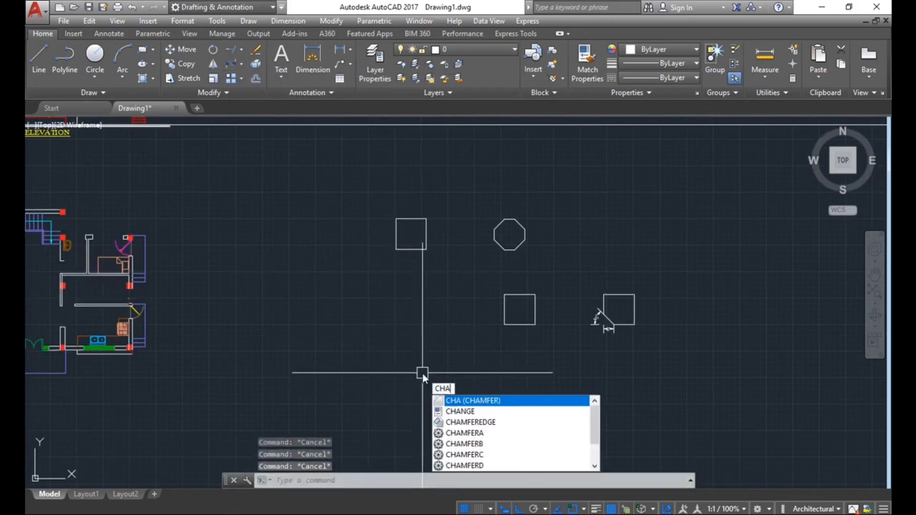
pyautogui.press('Return')
pyautogui.moveTo(434, 356); pyautogui.dragTo(416, 324, button='middle')
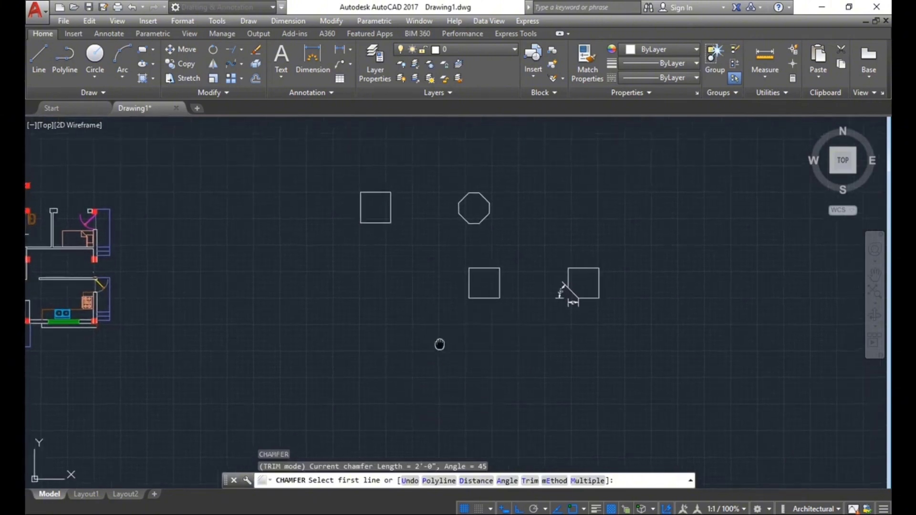
pyautogui.moveTo(423, 382)
pyautogui.mouseDown(button='middle')
pyautogui.moveTo(394, 310)
pyautogui.moveTo(381, 354)
pyautogui.mouseUp(button='middle')
pyautogui.scroll(4, 382, 282)
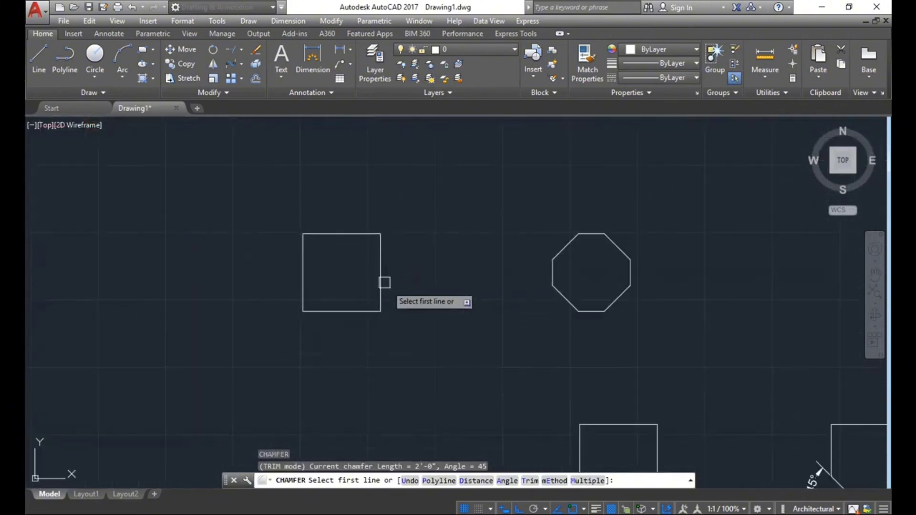
pyautogui.press('Escape')
pyautogui.press('Escape')
pyautogui.moveTo(431, 329); pyautogui.dragTo(410, 333, button='middle')
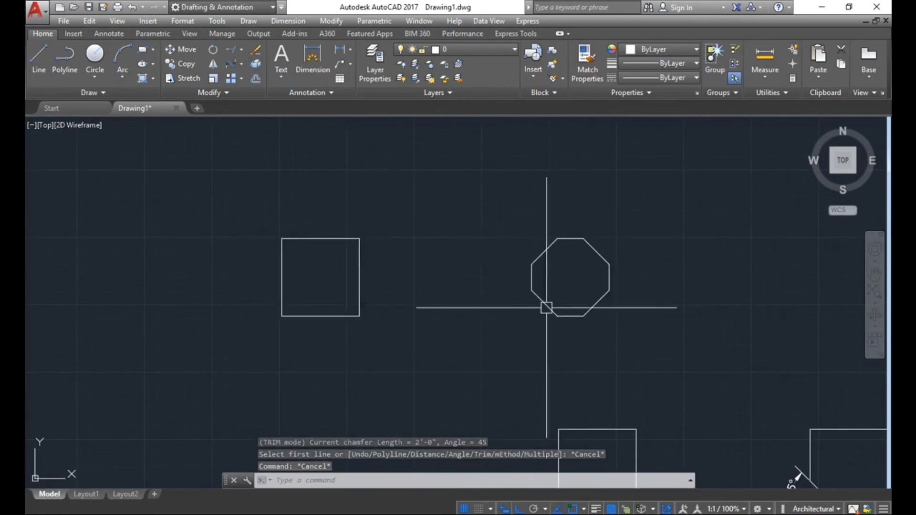
pyautogui.moveTo(549, 307); pyautogui.dragTo(518, 283, button='middle')
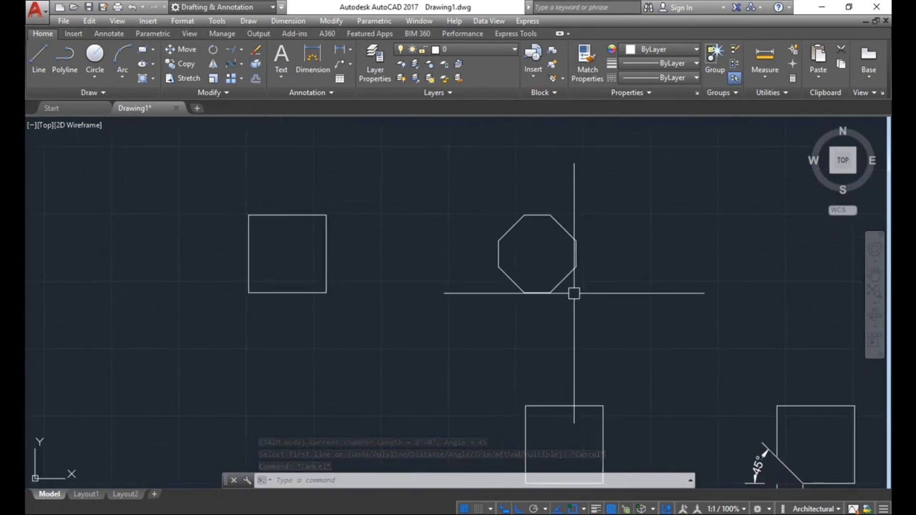
pyautogui.moveTo(387, 223); pyautogui.dragTo(407, 228, button='middle')
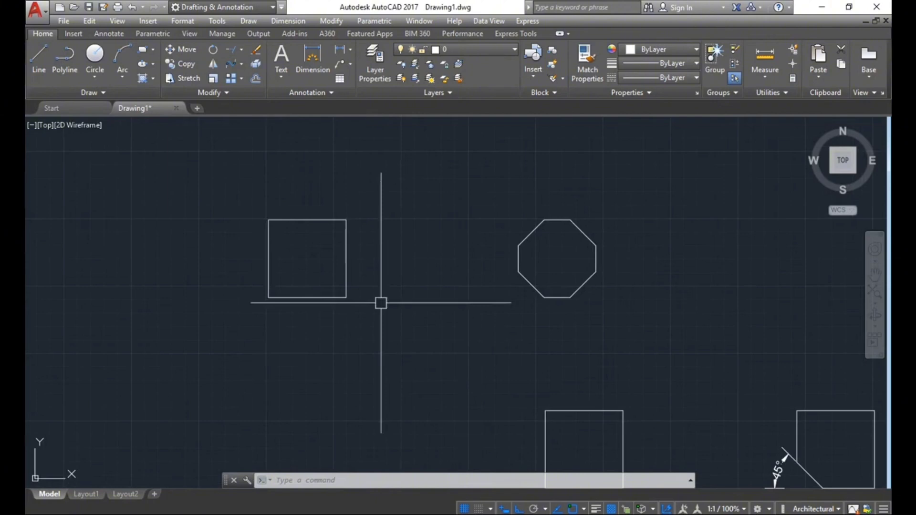
pyautogui.moveTo(397, 329)
pyautogui.mouseDown(button='middle')
pyautogui.moveTo(397, 307)
pyautogui.moveTo(411, 321)
pyautogui.mouseUp(button='middle')
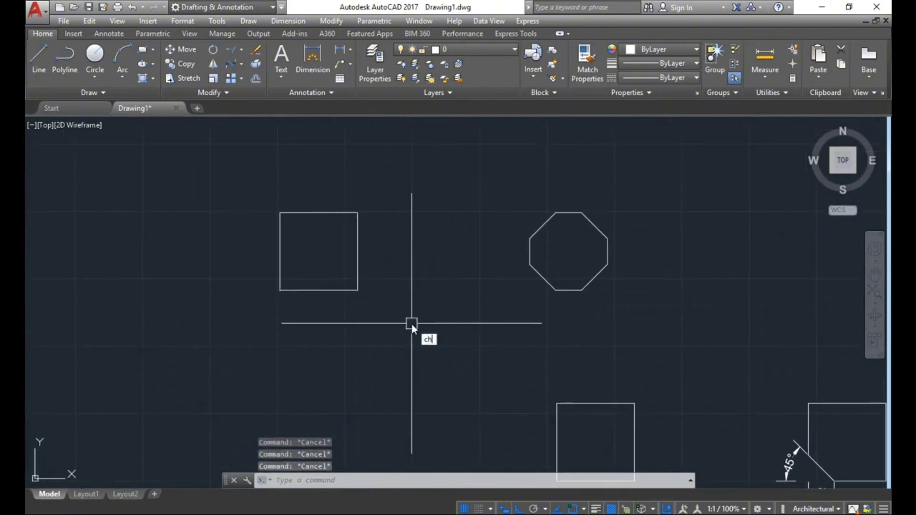
# Restart CHAMFER, reframe the shapes, cancel it, and start a LINE.
pyautogui.write('a')
pyautogui.press('Return')
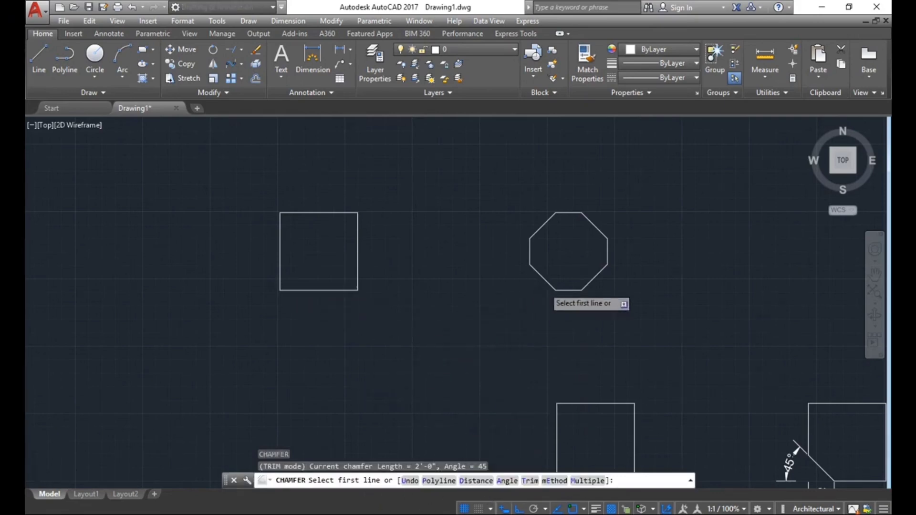
pyautogui.scroll(2, 548, 289)
pyautogui.moveTo(204, 286); pyautogui.dragTo(368, 302, button='middle')
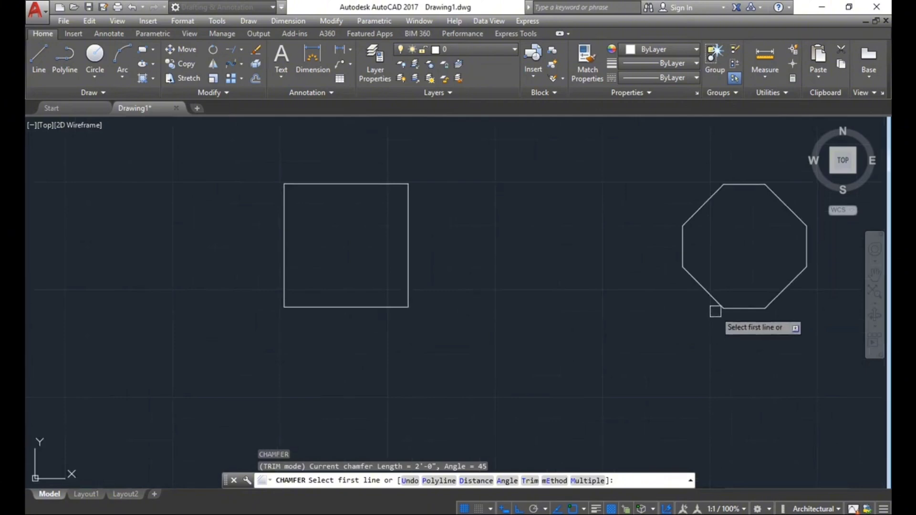
pyautogui.moveTo(711, 309); pyautogui.dragTo(581, 301, button='middle')
pyautogui.press('Escape')
pyautogui.press('Escape')
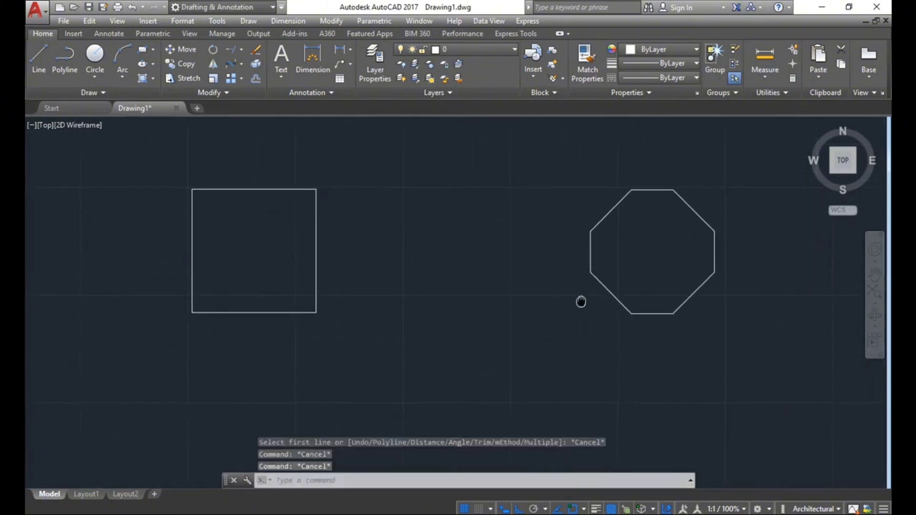
pyautogui.write('l')
pyautogui.press('Return')
# Draw two lines restoring the octagon's original bottom-left square corner.
pyautogui.click(590, 272)
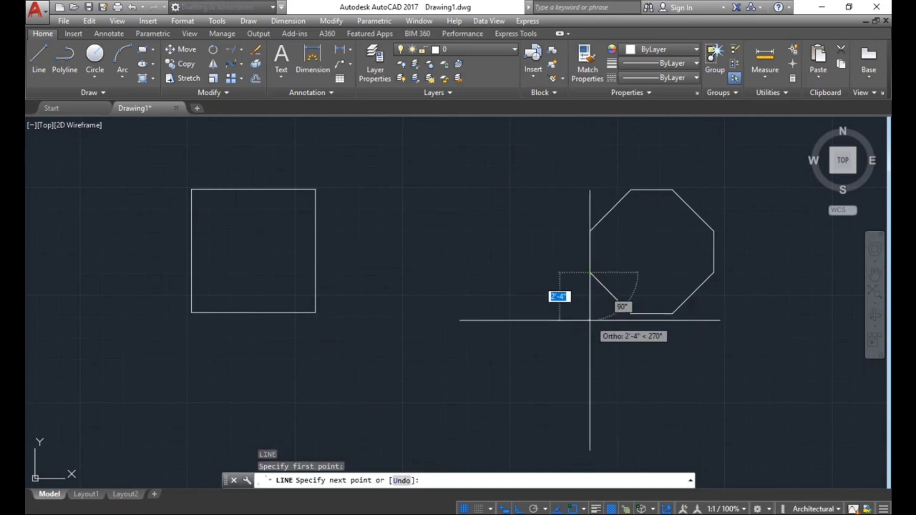
pyautogui.scroll(4, 590, 317)
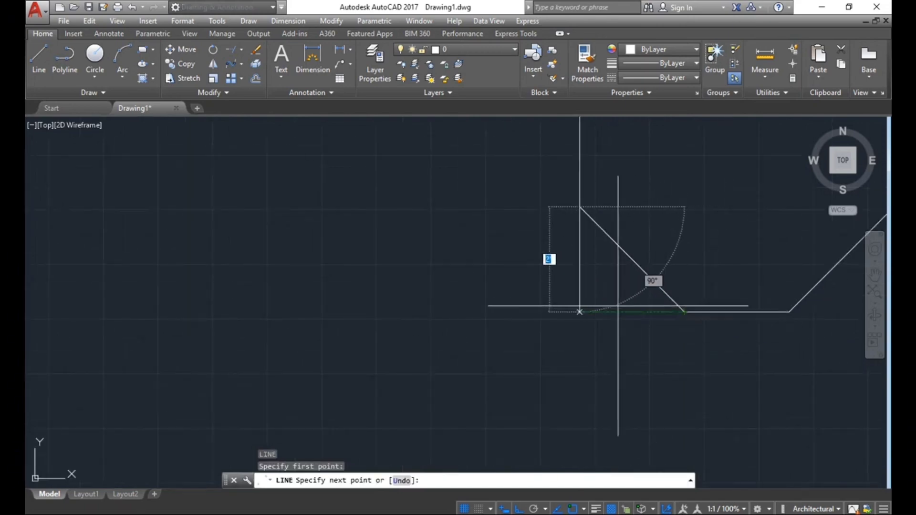
pyautogui.click(579, 312)
pyautogui.click(684, 311)
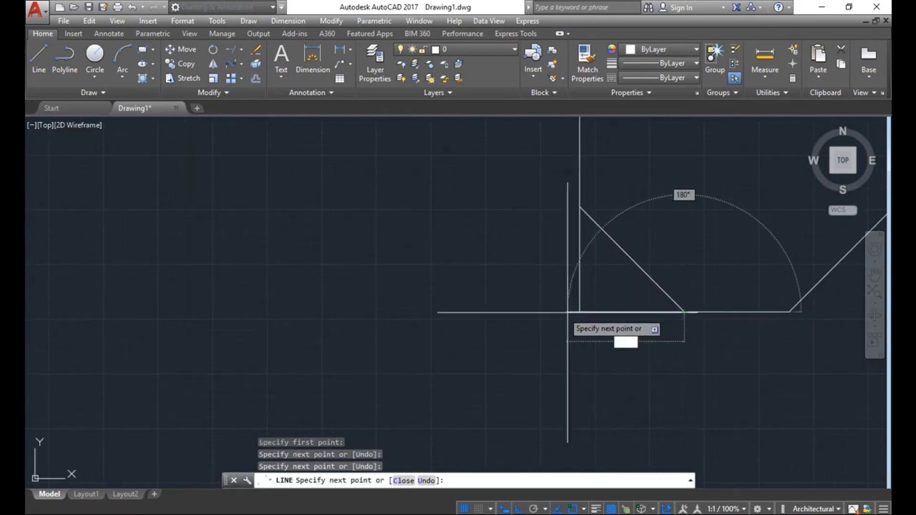
pyautogui.press('Return')
pyautogui.scroll(-2, 573, 317)
# Dimension the cut corner with horizontal and vertical 2' linear dimensions.
pyautogui.write('dli')
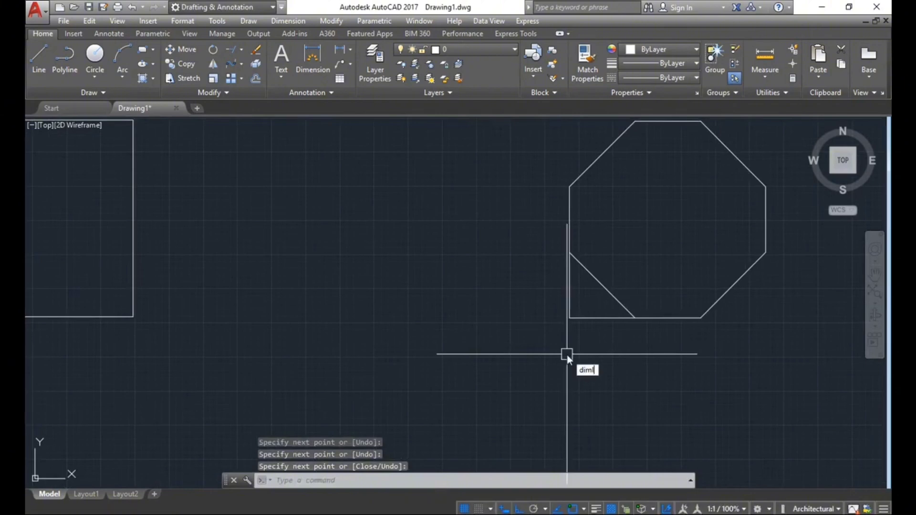
pyautogui.press('Return')
pyautogui.click(569, 317)
pyautogui.click(634, 317)
pyautogui.click(598, 367)
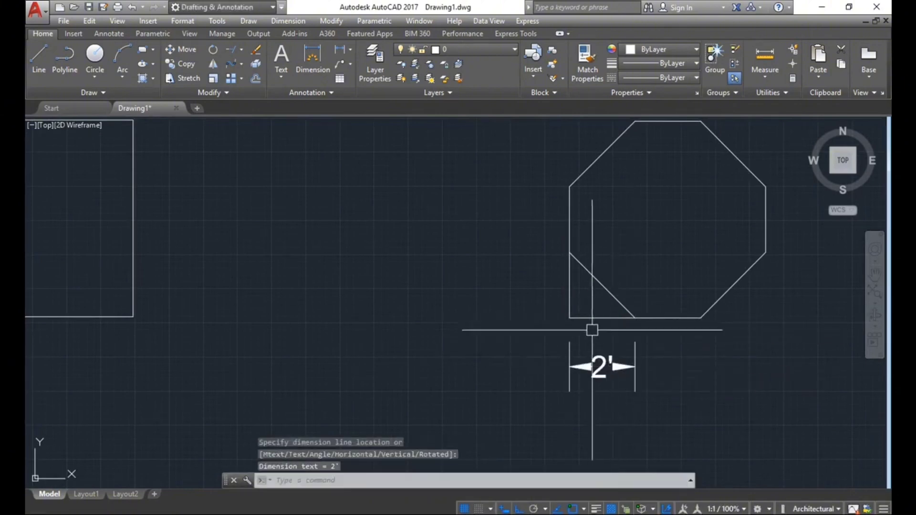
pyautogui.press('Return')
pyautogui.click(569, 317)
pyautogui.click(569, 253)
pyautogui.click(511, 257)
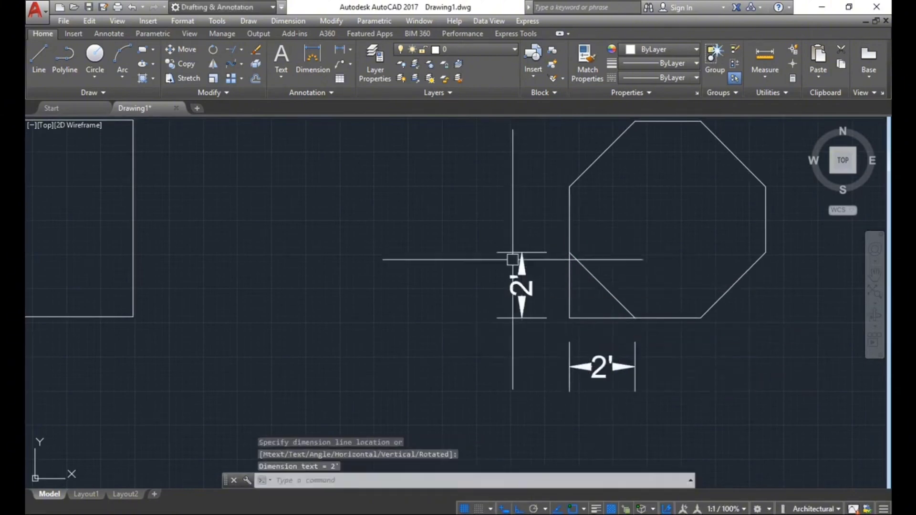
pyautogui.press('Escape')
pyautogui.scroll(-3, 511, 258)
pyautogui.moveTo(511, 257)
pyautogui.mouseDown(button='middle')
pyautogui.moveTo(562, 313)
pyautogui.moveTo(580, 306)
pyautogui.mouseUp(button='middle')
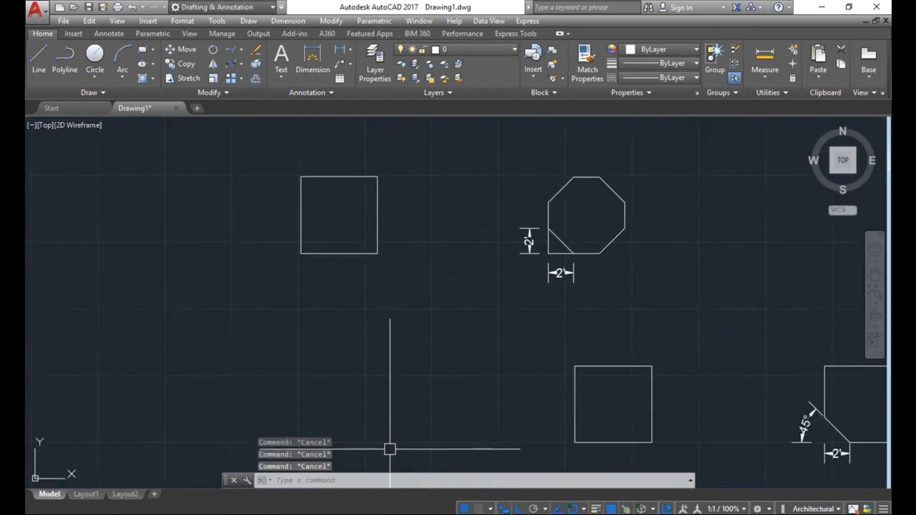
pyautogui.write('ha')
pyautogui.press('Return')
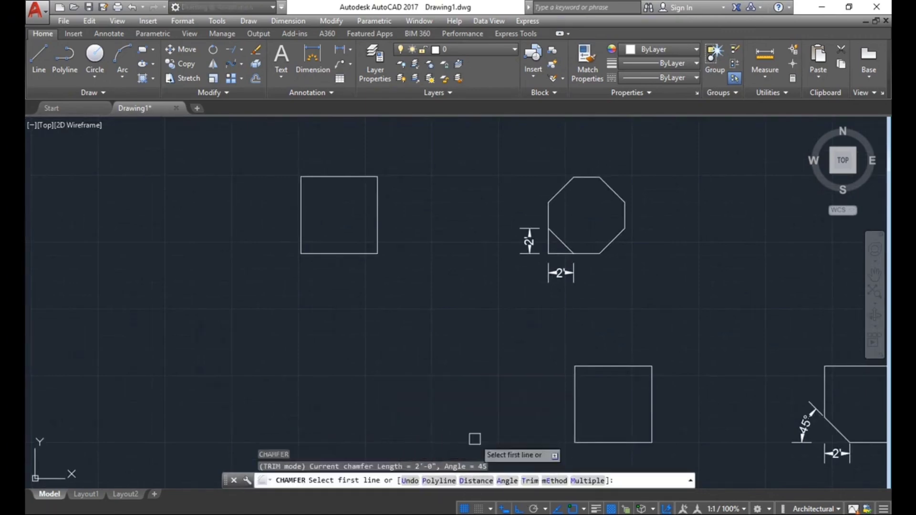
pyautogui.write('d')
# Set both chamfer distances to 2'.
pyautogui.press('Return')
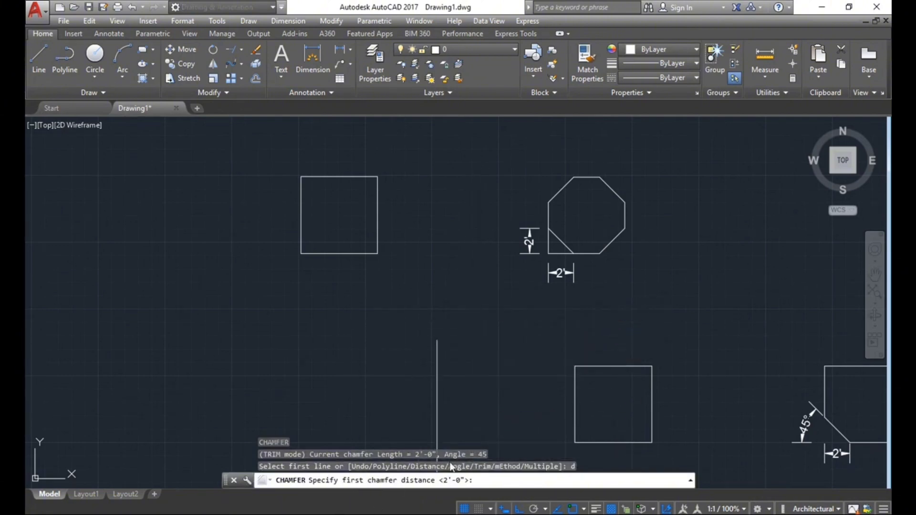
pyautogui.scroll(4, 539, 253)
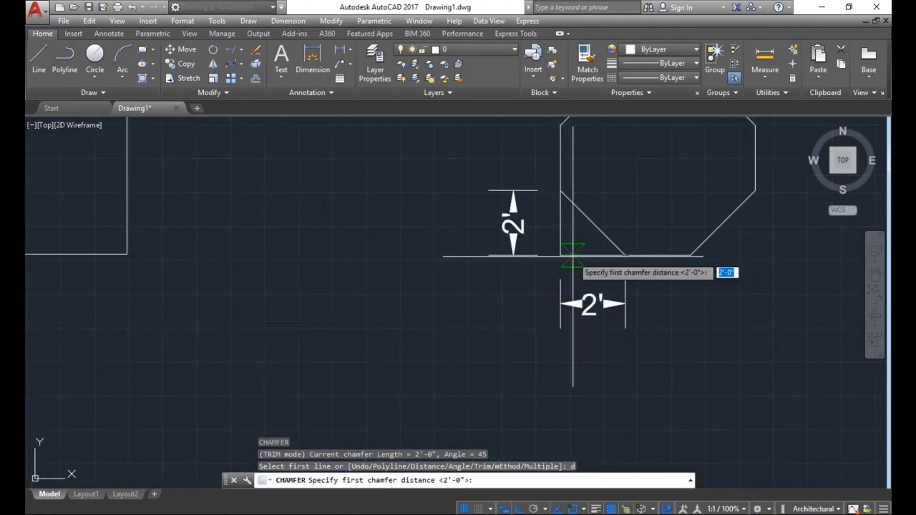
pyautogui.moveTo(424, 305); pyautogui.dragTo(658, 297, button='middle')
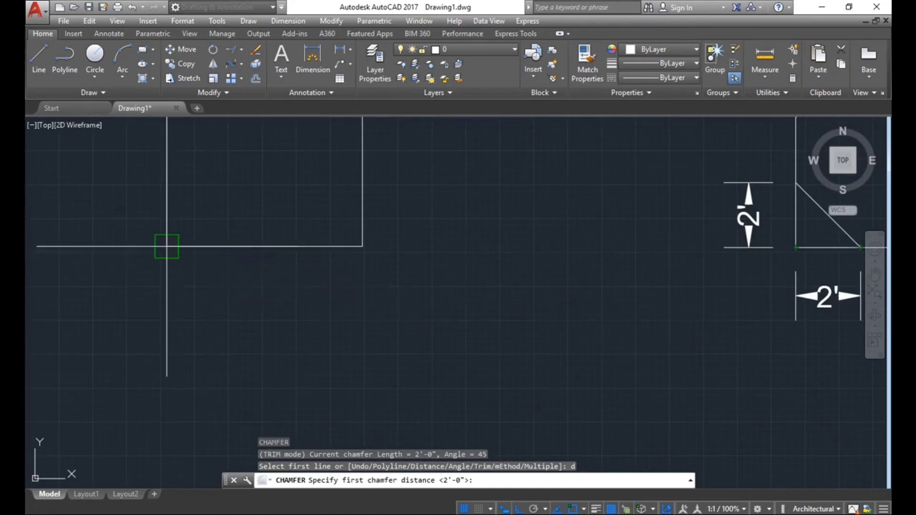
pyautogui.moveTo(167, 246); pyautogui.dragTo(166, 296, button='middle')
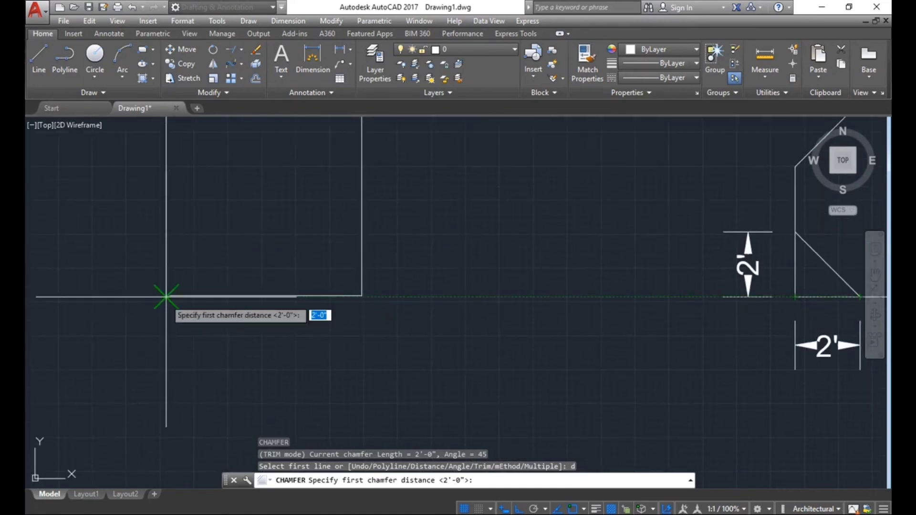
pyautogui.moveTo(283, 296); pyautogui.dragTo(260, 299, button='middle')
pyautogui.scroll(-2, 261, 299)
pyautogui.write('2')
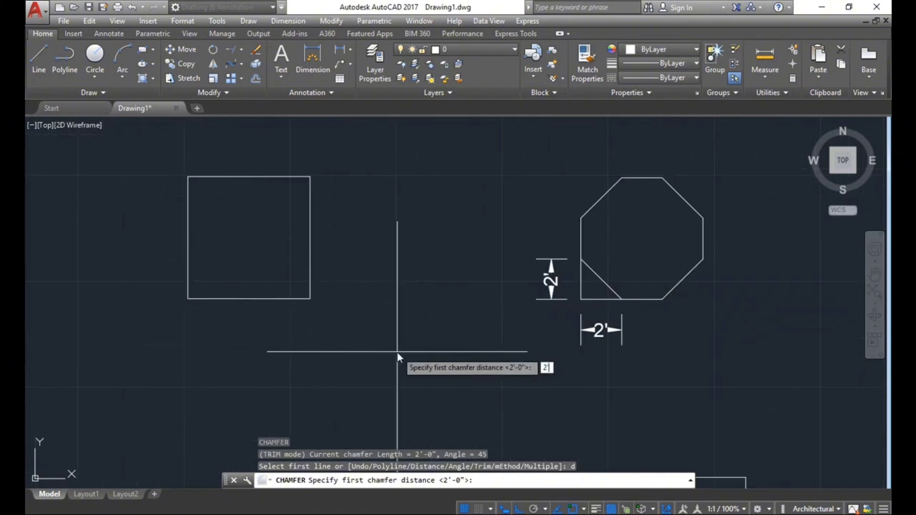
pyautogui.press('Return')
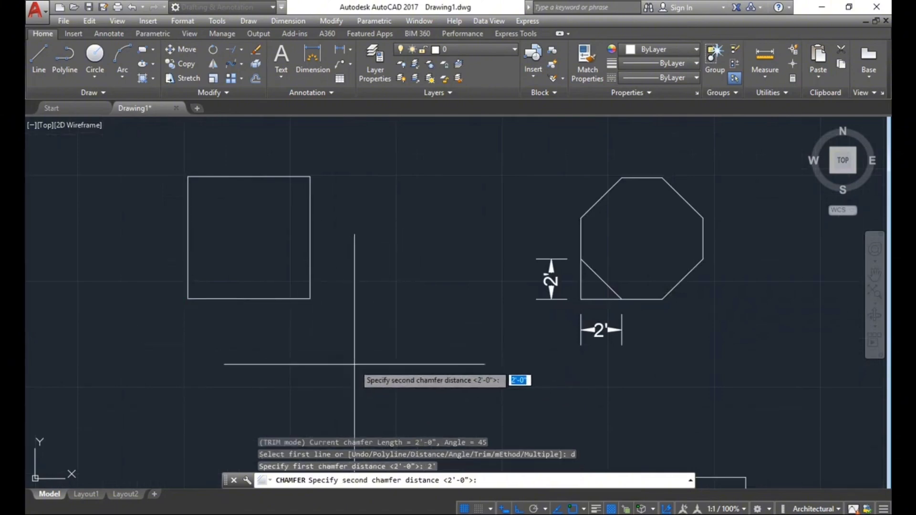
pyautogui.moveTo(356, 363); pyautogui.dragTo(371, 365, button='middle')
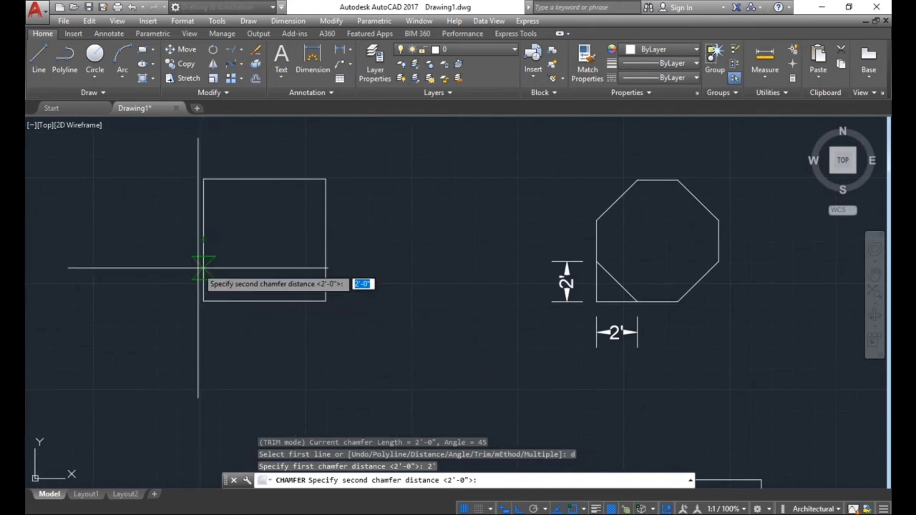
pyautogui.scroll(2, 226, 272)
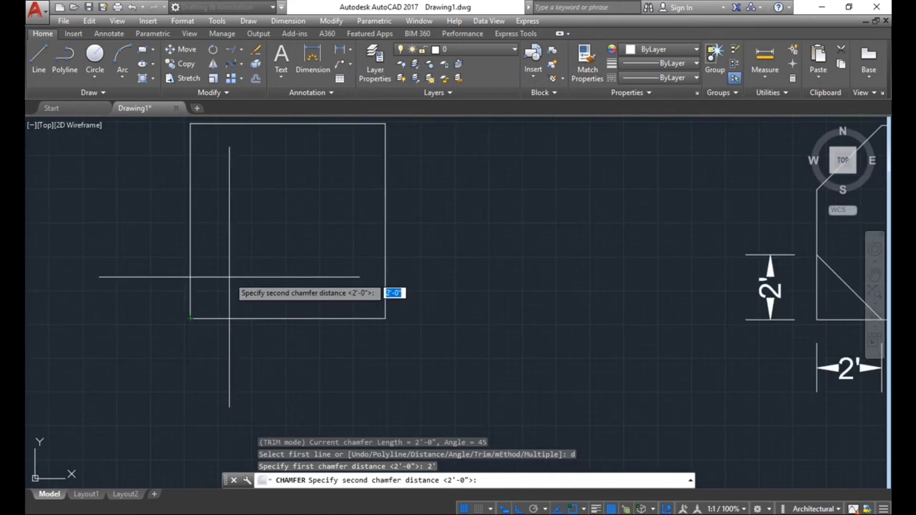
pyautogui.moveTo(473, 370); pyautogui.dragTo(453, 366, button='middle')
pyautogui.write('2')
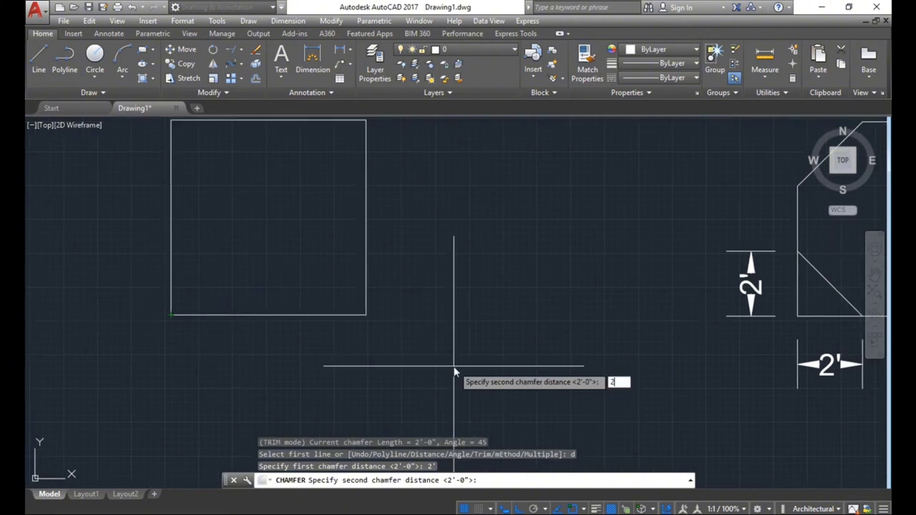
pyautogui.press('Return')
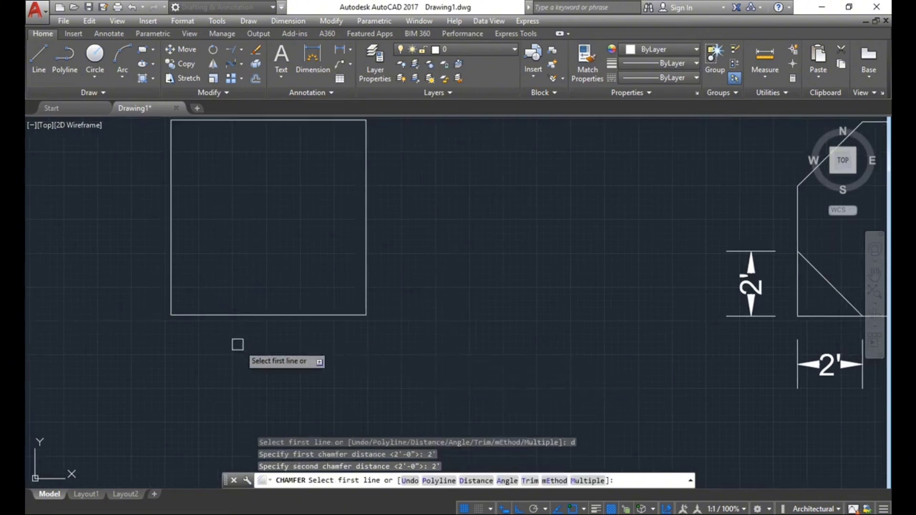
# Chamfer the left square's bottom-left corner using its bottom and left edges.
pyautogui.moveTo(254, 349); pyautogui.dragTo(302, 352, button='middle')
pyautogui.scroll(-2, 259, 356)
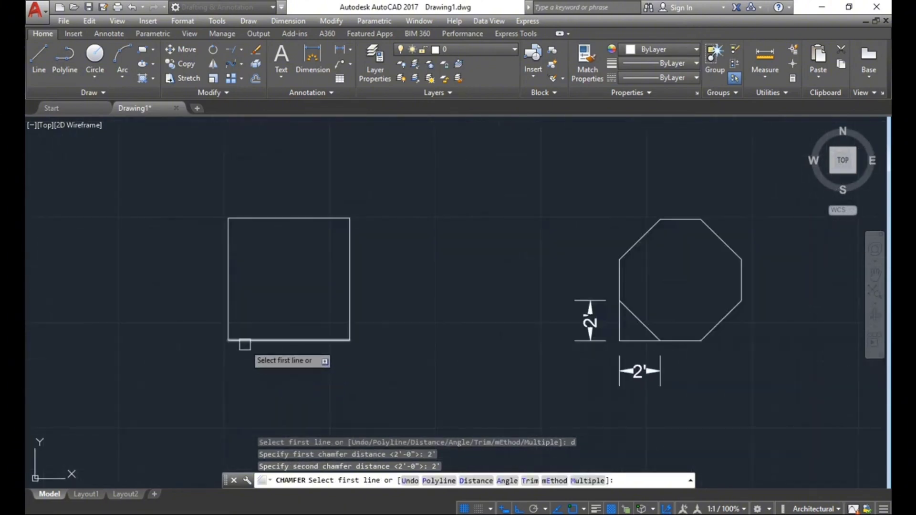
pyautogui.click(250, 339)
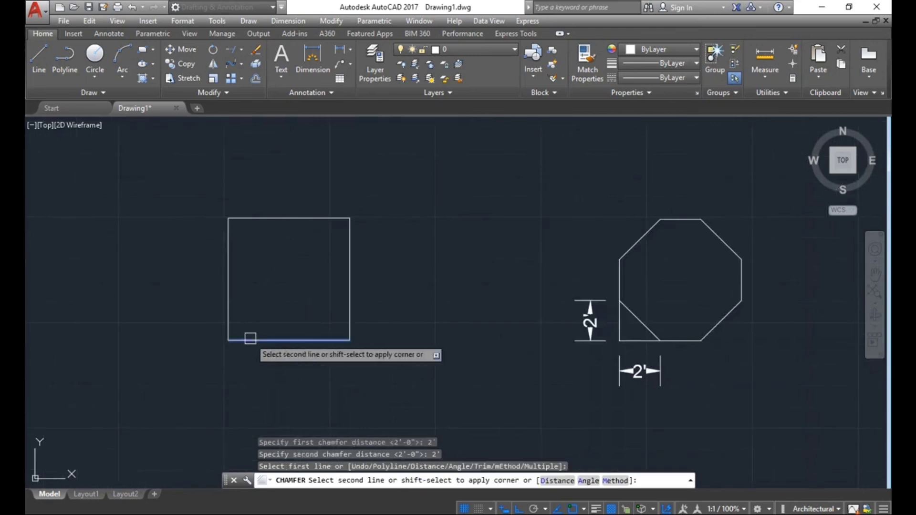
pyautogui.click(229, 315)
pyautogui.moveTo(329, 373)
pyautogui.mouseDown(button='middle')
pyautogui.moveTo(360, 376)
pyautogui.moveTo(311, 357)
pyautogui.mouseUp(button='middle')
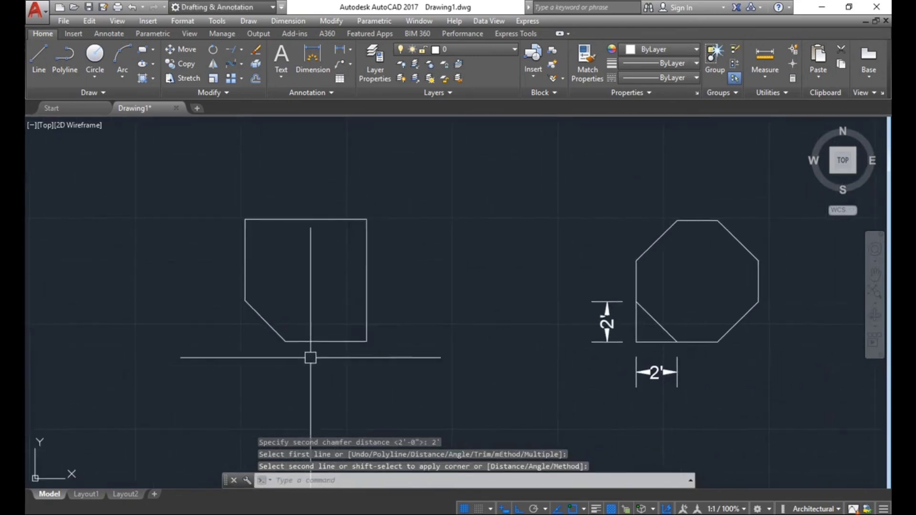
pyautogui.press('Escape')
pyautogui.press('Escape')
pyautogui.press('Escape')
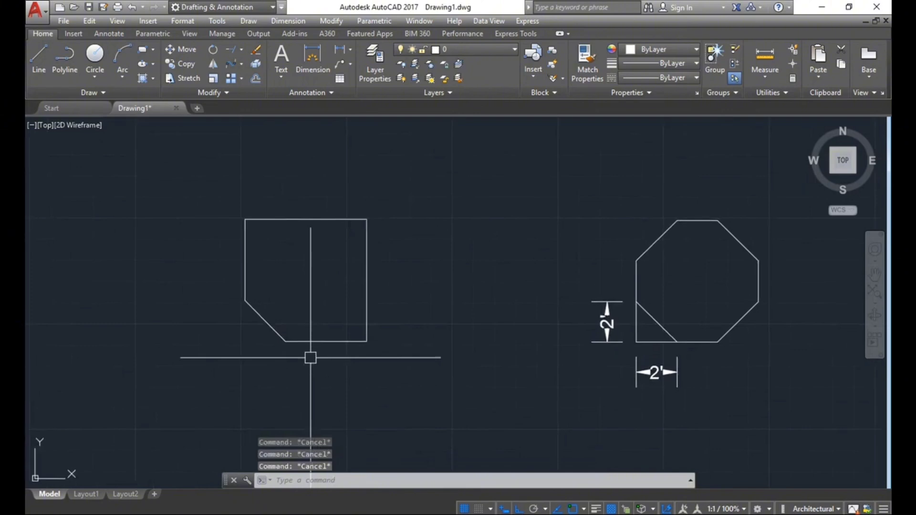
# In Multiple mode, chamfer the square's bottom-right, top-right and top-left corners.
pyautogui.press('Return')
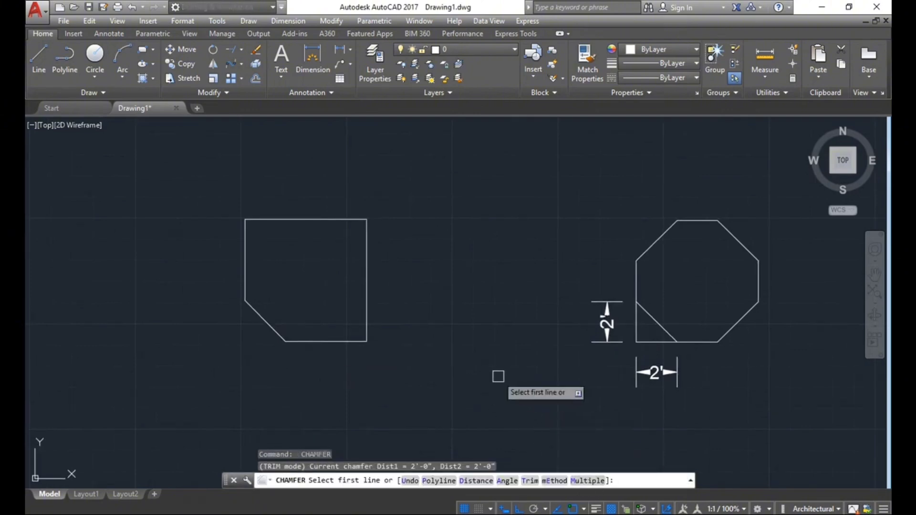
pyautogui.write('m')
pyautogui.press('Return')
pyautogui.click(344, 344)
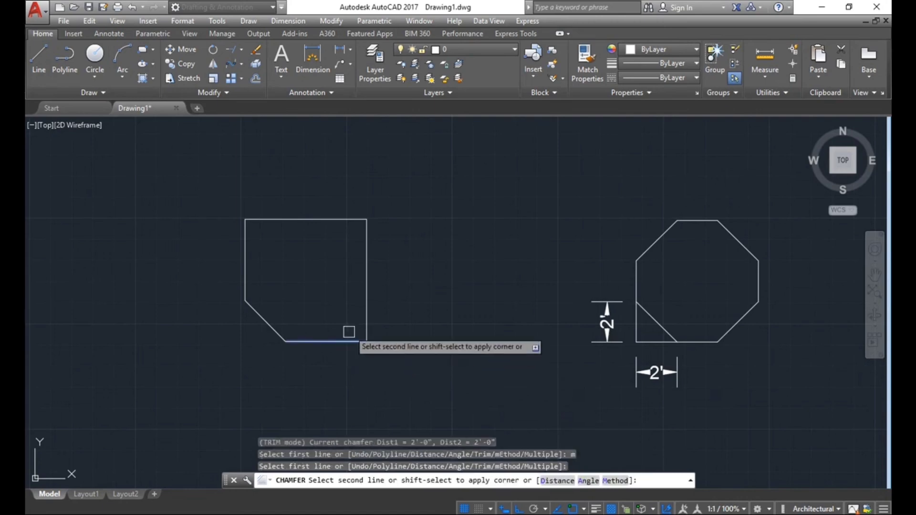
pyautogui.click(366, 309)
pyautogui.click(366, 262)
pyautogui.click(337, 220)
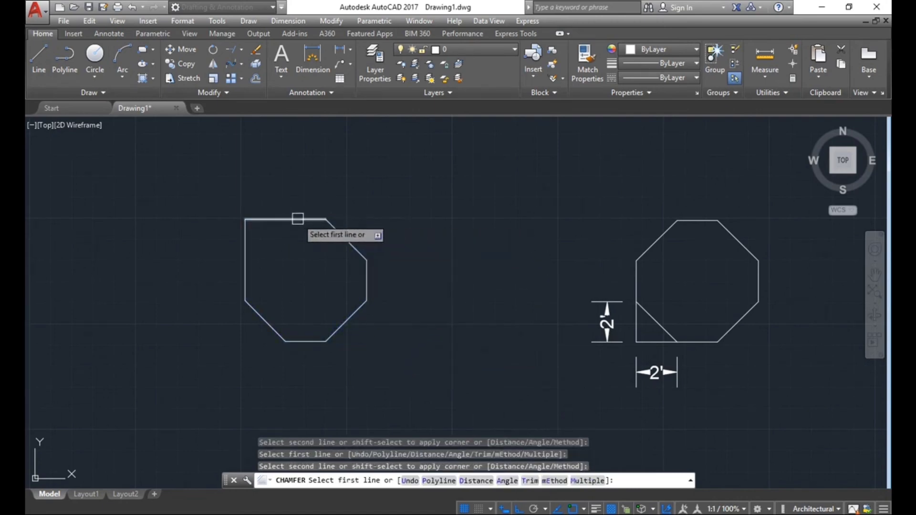
pyautogui.click(299, 219)
pyautogui.click(246, 241)
# Cancel the chamfer and undo the extra chamfered corners.
pyautogui.moveTo(334, 263); pyautogui.dragTo(358, 274, button='middle')
pyautogui.press('Escape')
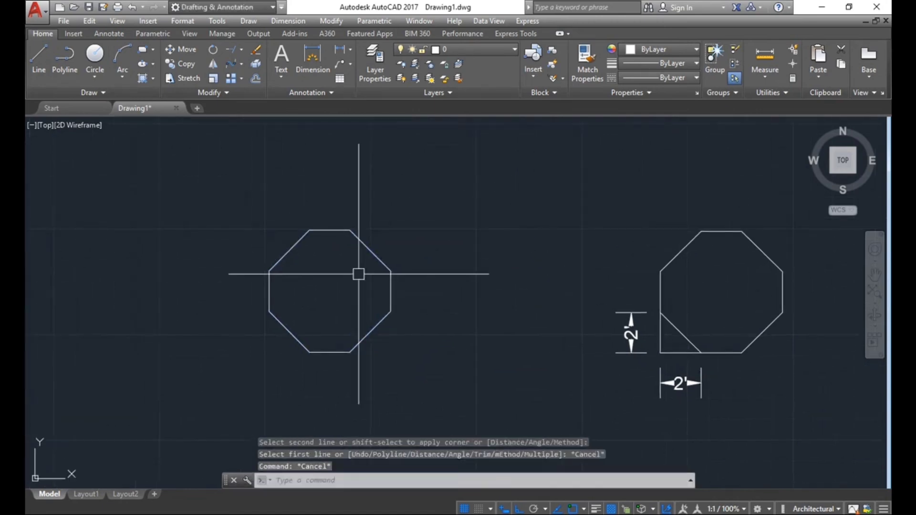
pyautogui.press('Escape')
pyautogui.hotkey('ctrl', 'z')
pyautogui.hotkey('ctrl', 'z')
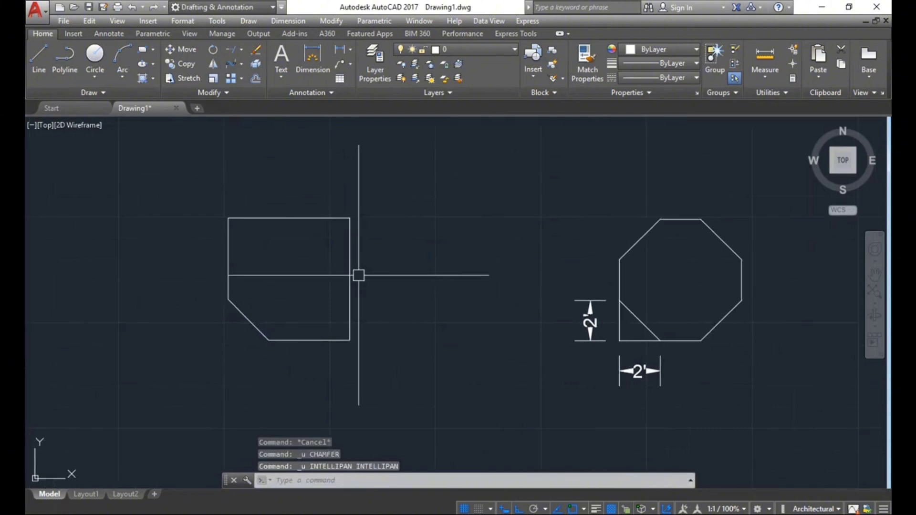
pyautogui.hotkey('ctrl', 'z')
pyautogui.scroll(-2, 358, 276)
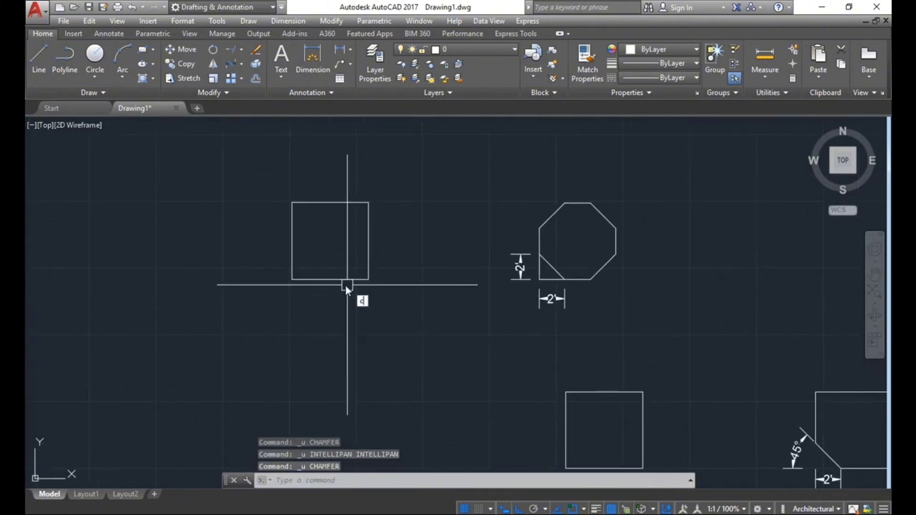
# Restart CHAMFER in Multiple mode with both distances set to 2.
pyautogui.write('ha')
pyautogui.press('Return')
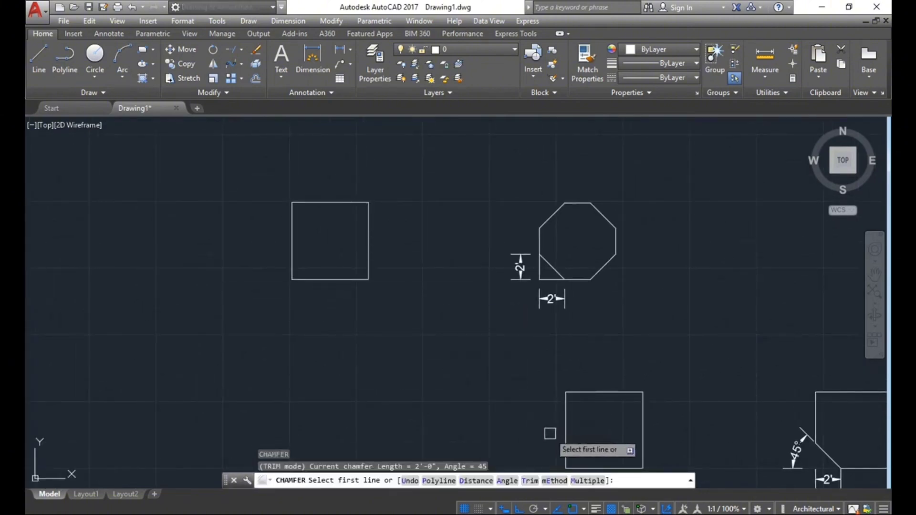
pyautogui.press('Return')
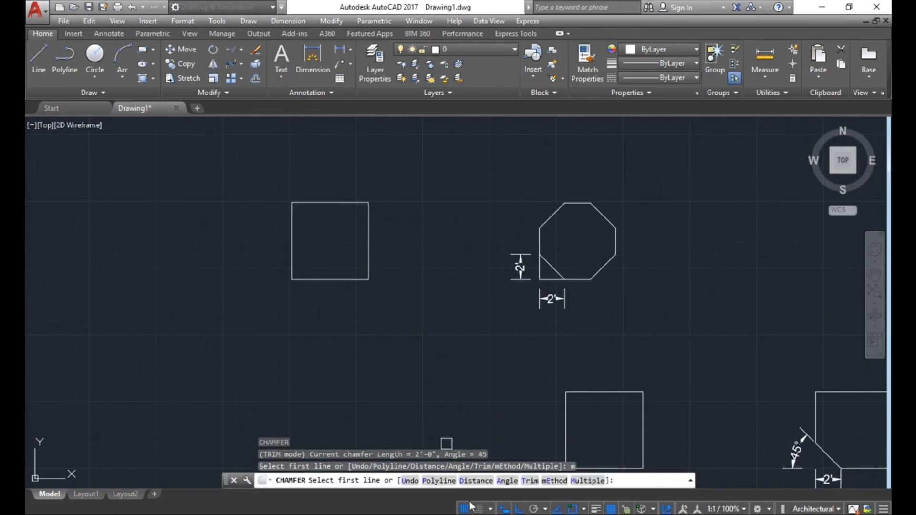
pyautogui.write('d')
pyautogui.press('Return')
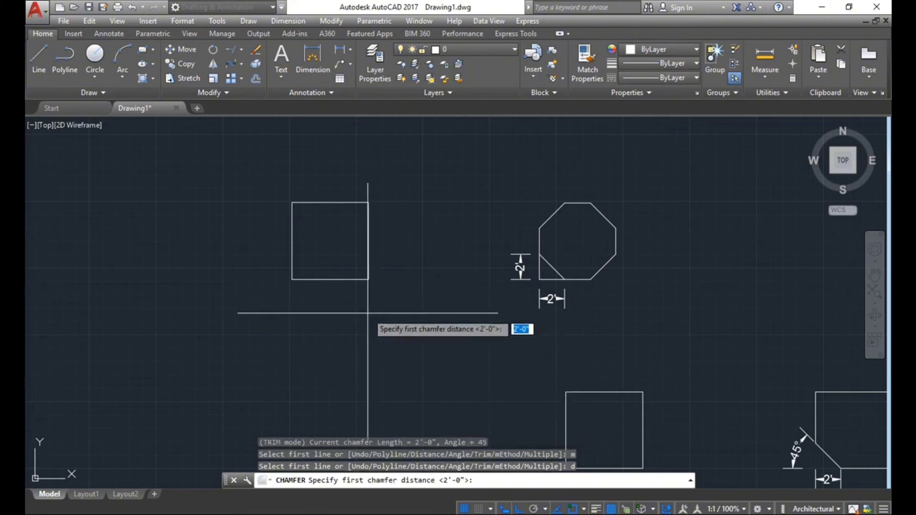
pyautogui.write('2')
pyautogui.press('Return')
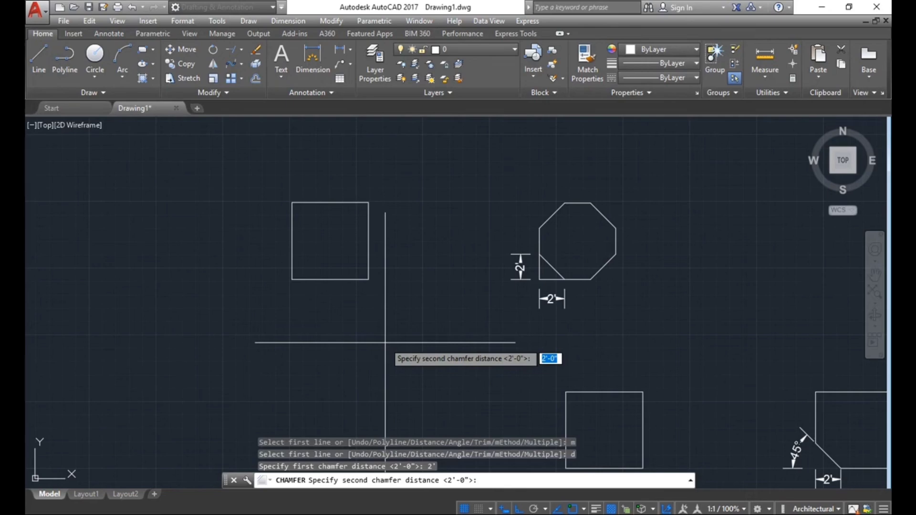
pyautogui.press('Return')
# Chamfer all four corners of the left square, then cancel and undo them.
pyautogui.scroll(1, 377, 329)
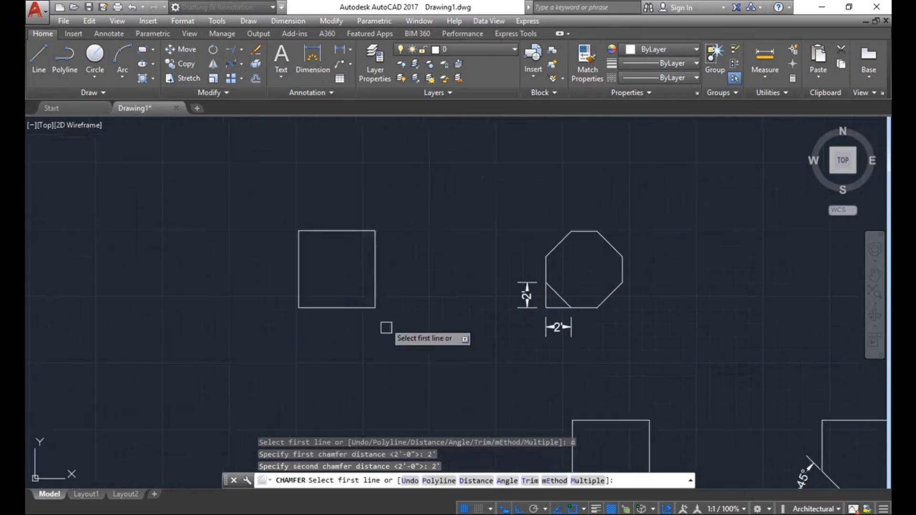
pyautogui.scroll(2, 359, 272)
pyautogui.click(347, 334)
pyautogui.click(382, 286)
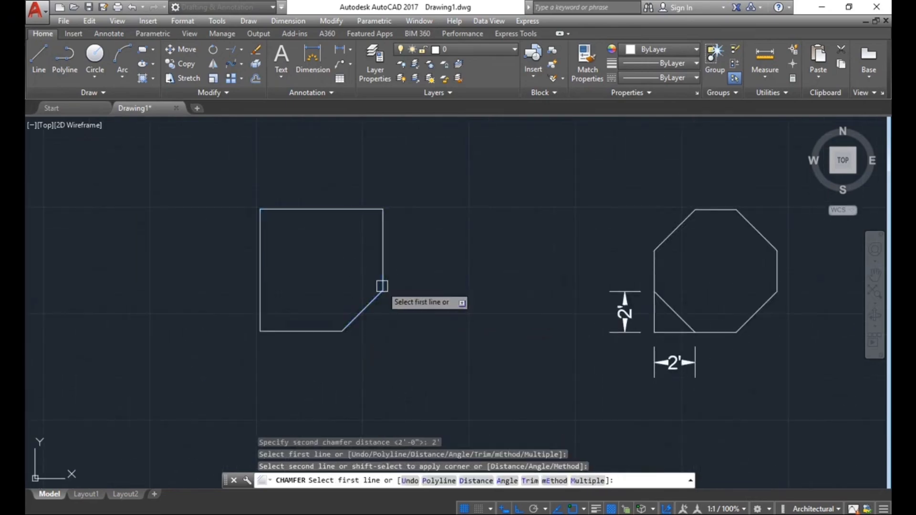
pyautogui.click(383, 235)
pyautogui.click(358, 209)
pyautogui.click(282, 210)
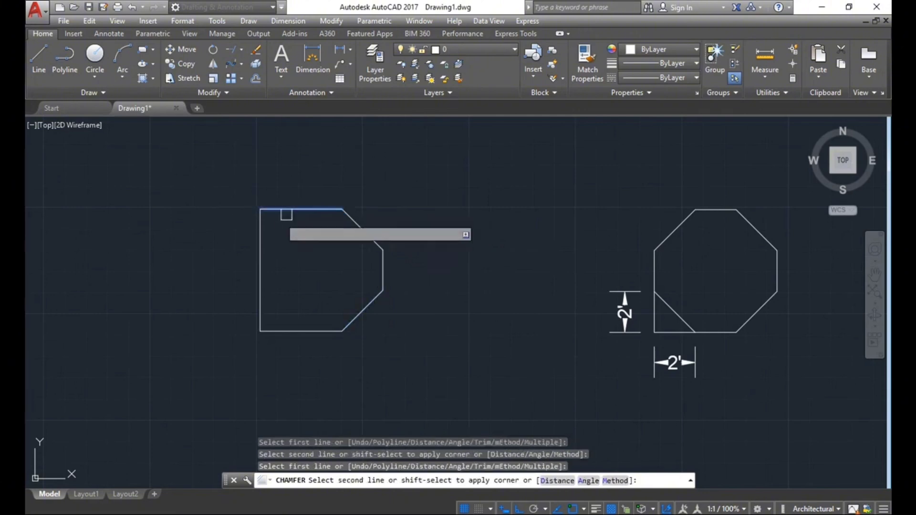
pyautogui.click(256, 244)
pyautogui.click(295, 331)
pyautogui.click(260, 291)
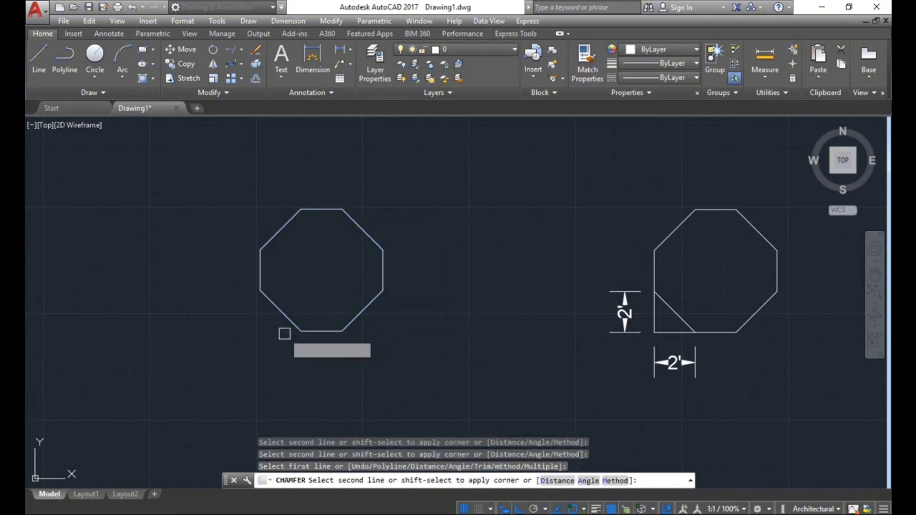
pyautogui.scroll(-4, 362, 341)
pyautogui.press('Escape')
pyautogui.hotkey('ctrl', 'z')
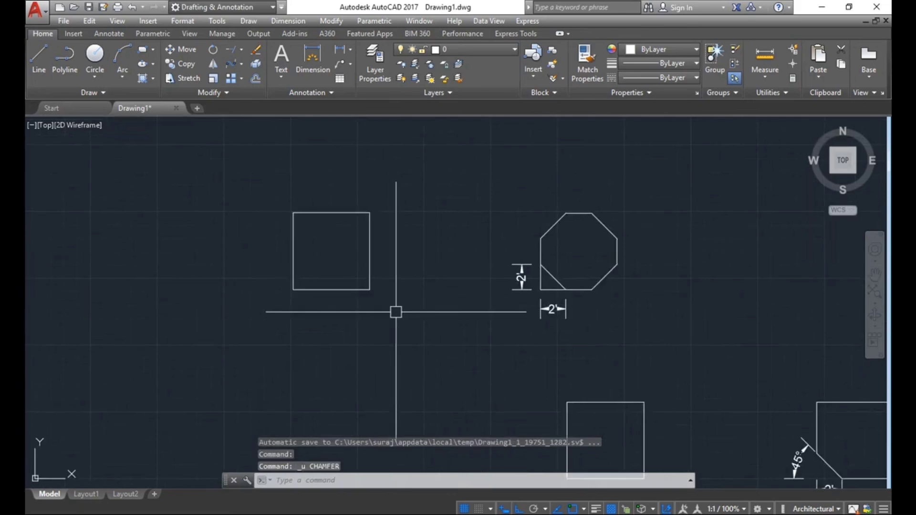
# Start CHAMFER in Polyline mode and choose the Distance option.
pyautogui.press('Escape')
pyautogui.press('Escape')
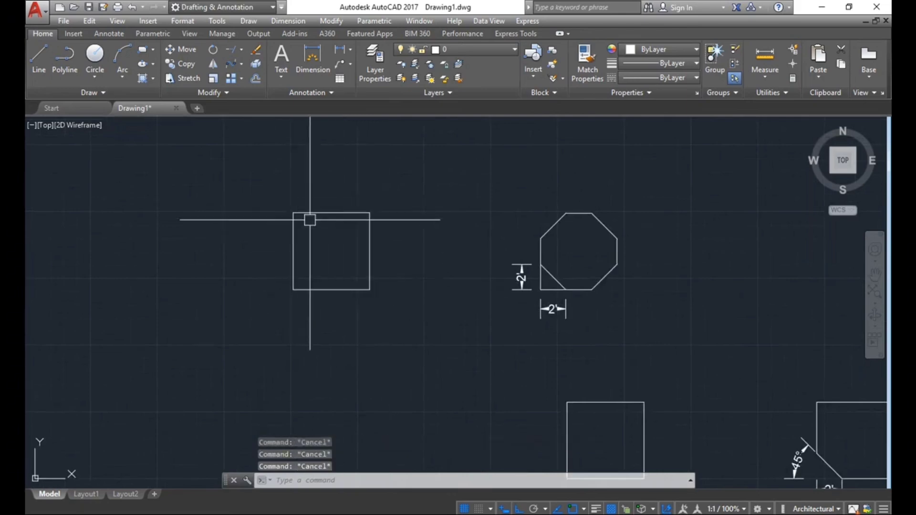
pyautogui.scroll(2, 344, 230)
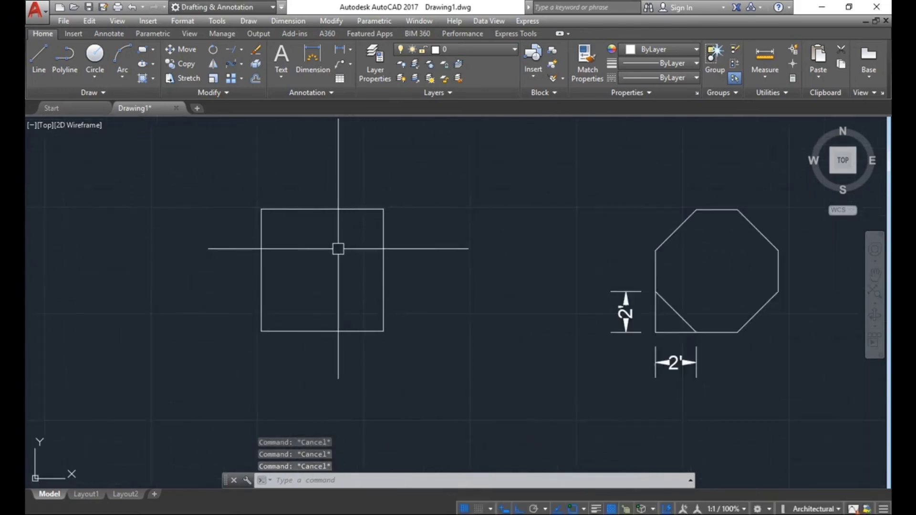
pyautogui.moveTo(451, 382); pyautogui.dragTo(441, 355, button='middle')
pyautogui.write('ch')
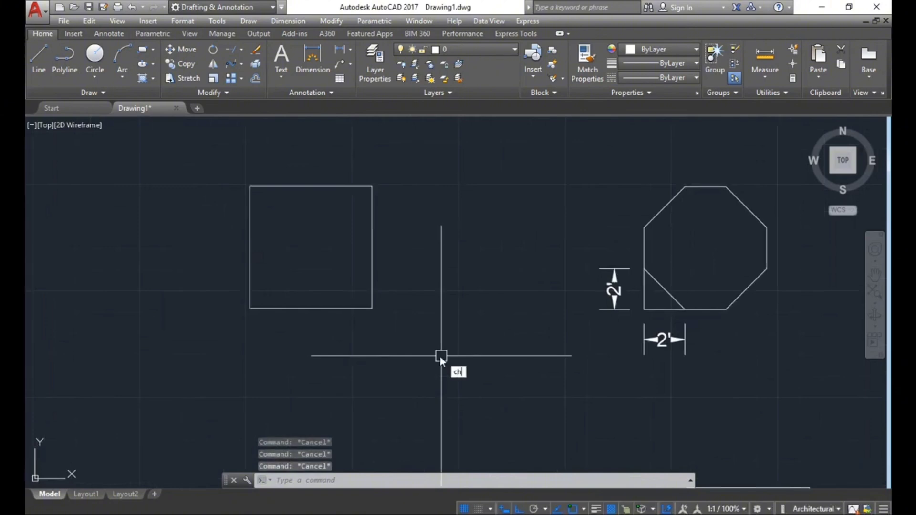
pyautogui.write('a')
pyautogui.press('Return')
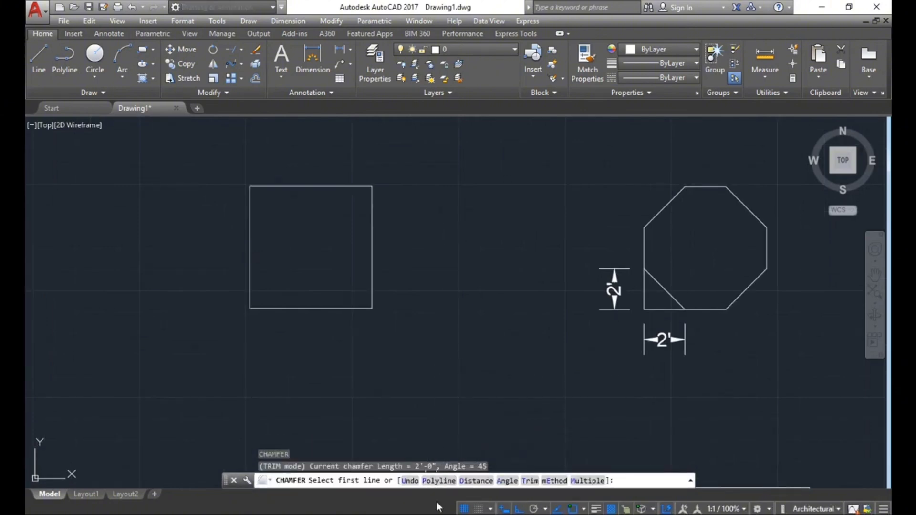
pyautogui.press('Return')
pyautogui.write('d')
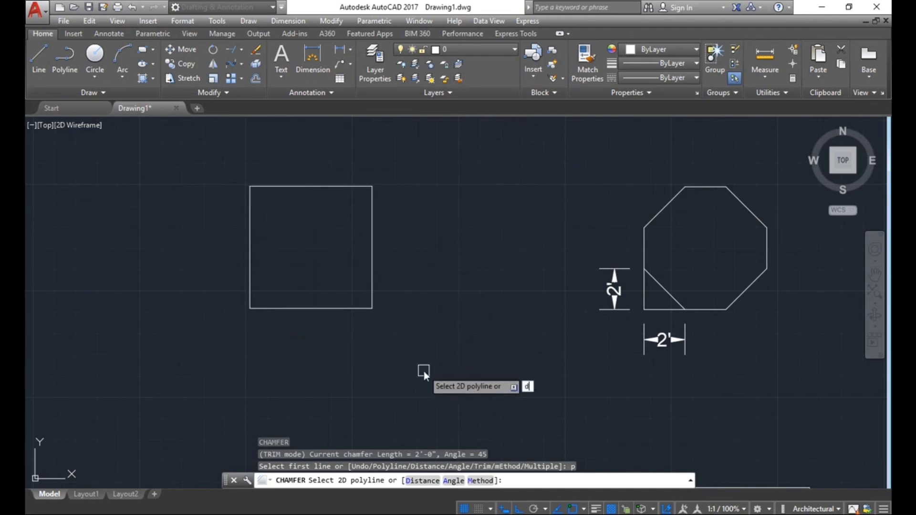
pyautogui.press('Return')
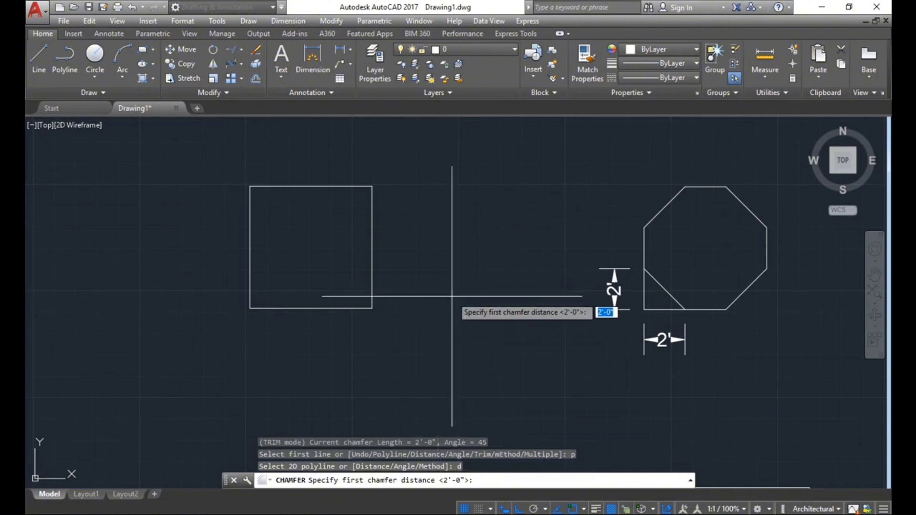
# Use 2 for both distances and chamfer the left square polyline into an octagon.
pyautogui.write('2')
pyautogui.press('Return')
pyautogui.write("2'")
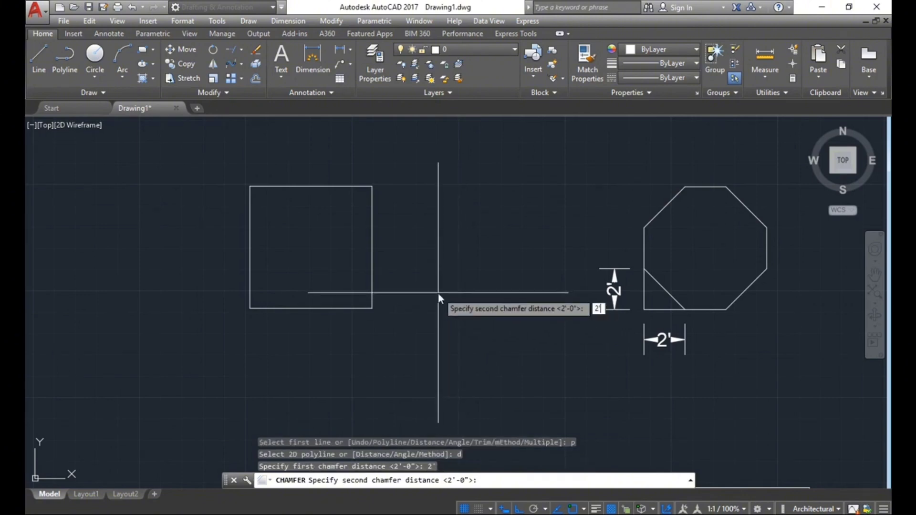
pyautogui.press('Return')
pyautogui.moveTo(431, 268); pyautogui.dragTo(445, 272, button='middle')
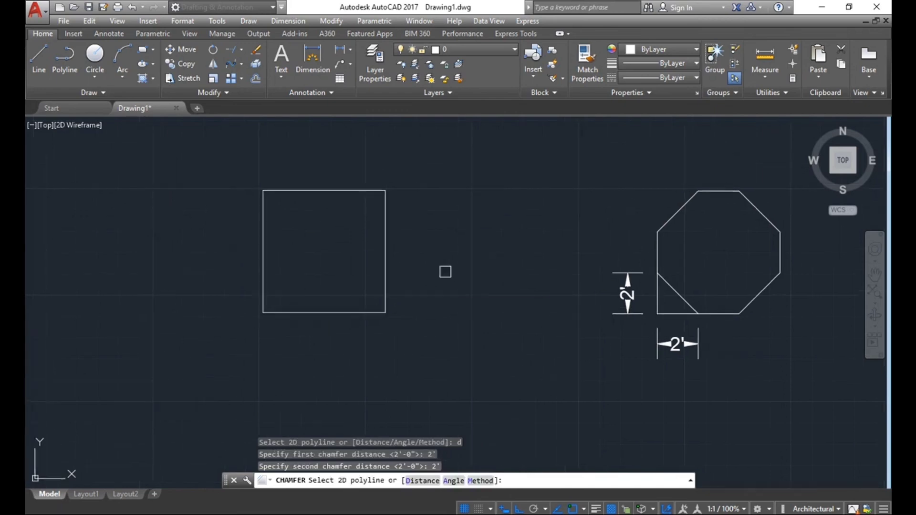
pyautogui.click(385, 262)
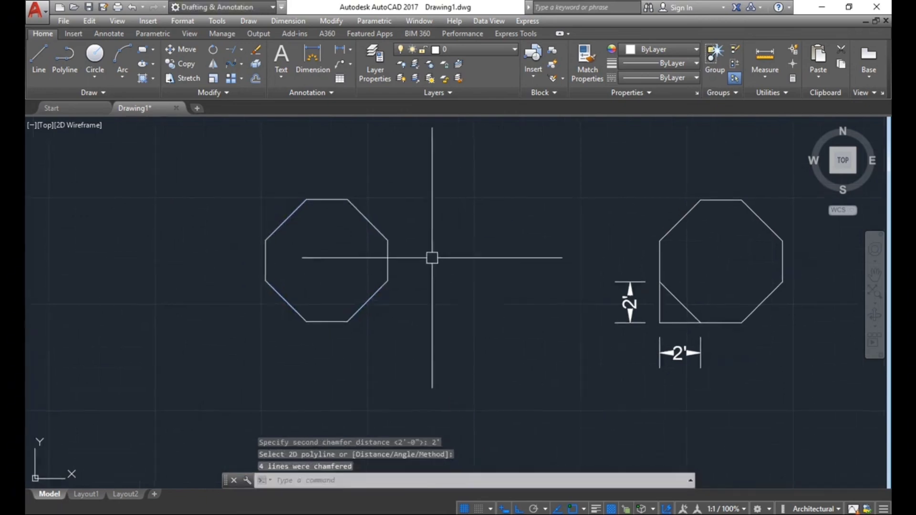
pyautogui.moveTo(377, 257)
pyautogui.mouseDown(button='middle')
pyautogui.moveTo(373, 246)
pyautogui.moveTo(364, 272)
pyautogui.mouseUp(button='middle')
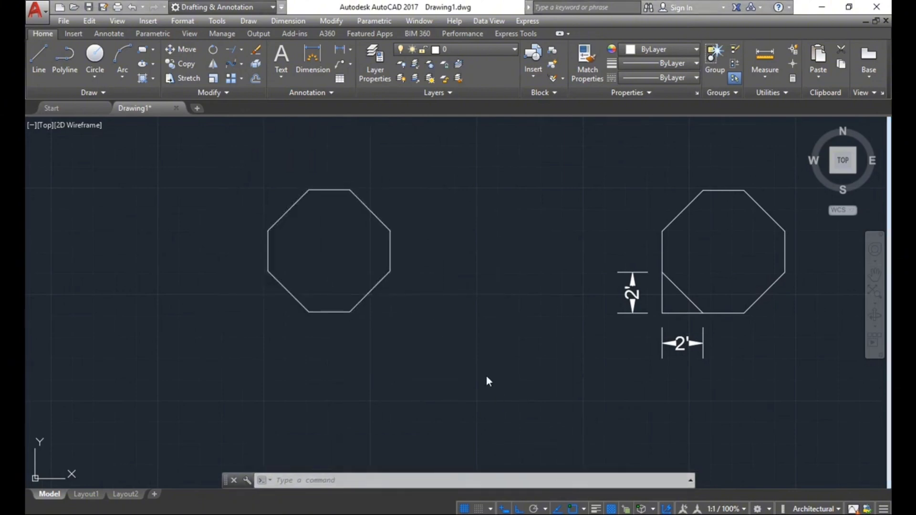
# Start CHAMFER and switch to the length-and-angle method.
pyautogui.scroll(3, 345, 277)
pyautogui.scroll(-3, 353, 268)
pyautogui.scroll(-2, 381, 296)
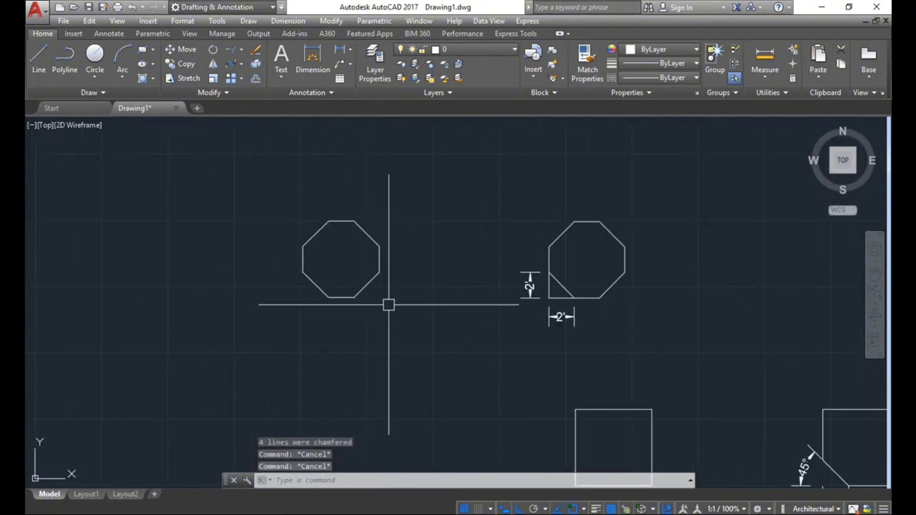
pyautogui.write('cha')
pyautogui.press('Return')
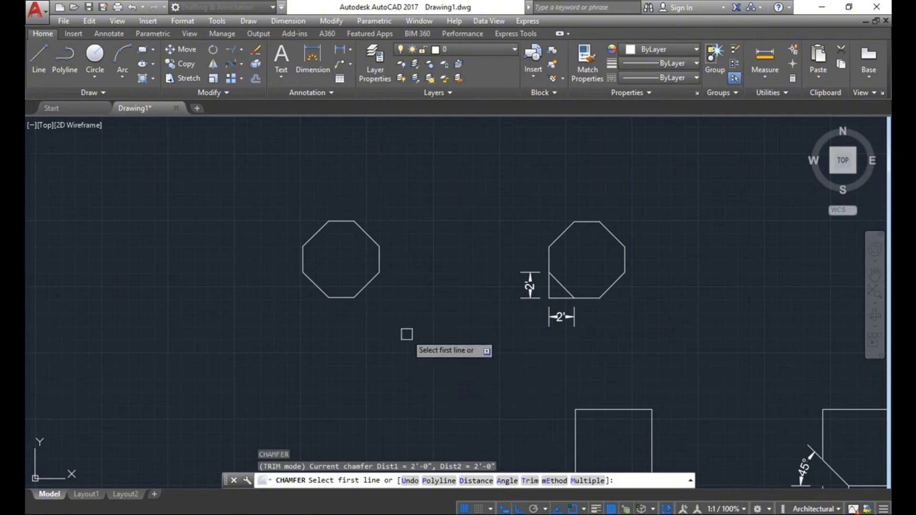
pyautogui.scroll(-2, 406, 239)
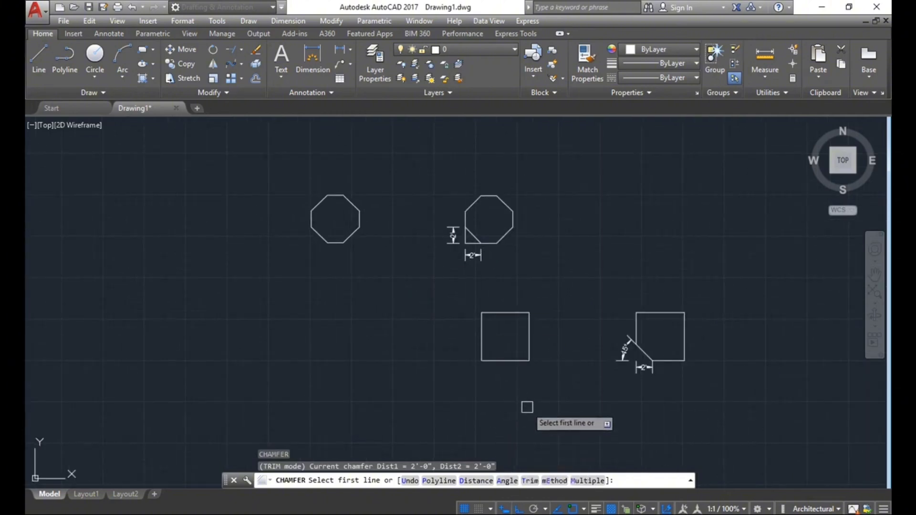
pyautogui.write('a')
pyautogui.press('Return')
pyautogui.scroll(2, 644, 395)
pyautogui.scroll(1, 552, 370)
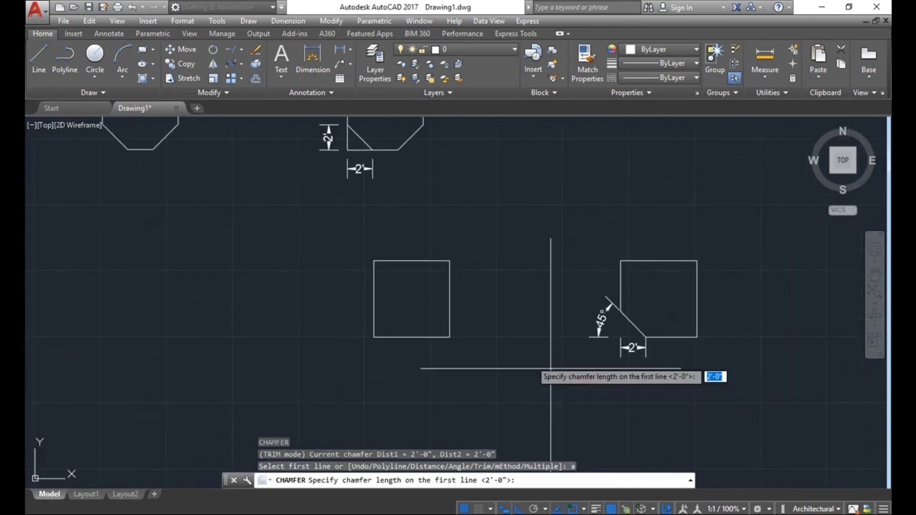
pyautogui.scroll(2, 608, 310)
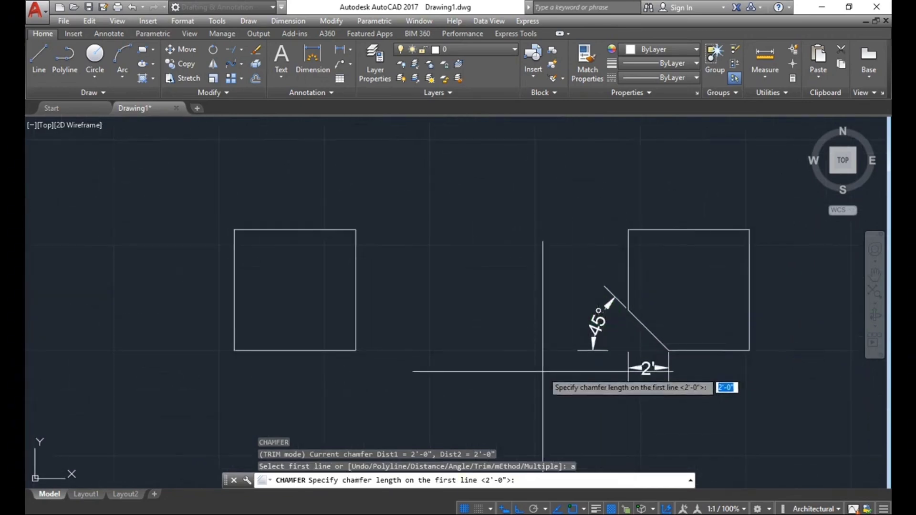
pyautogui.moveTo(542, 368); pyautogui.dragTo(577, 355, button='middle')
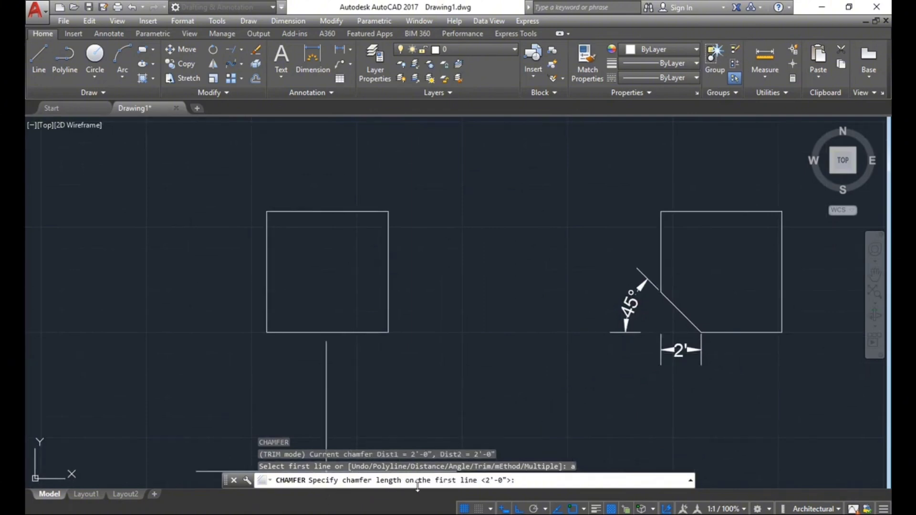
pyautogui.scroll(4, 668, 309)
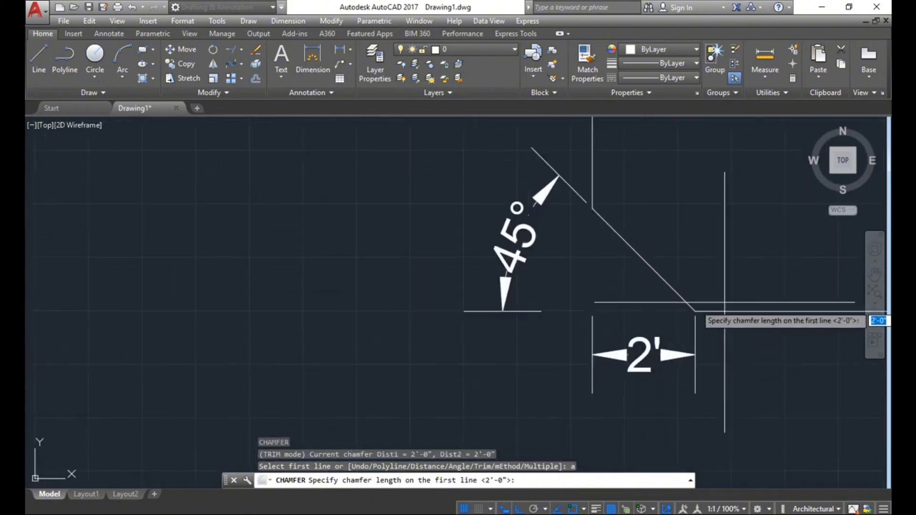
pyautogui.scroll(-4, 692, 329)
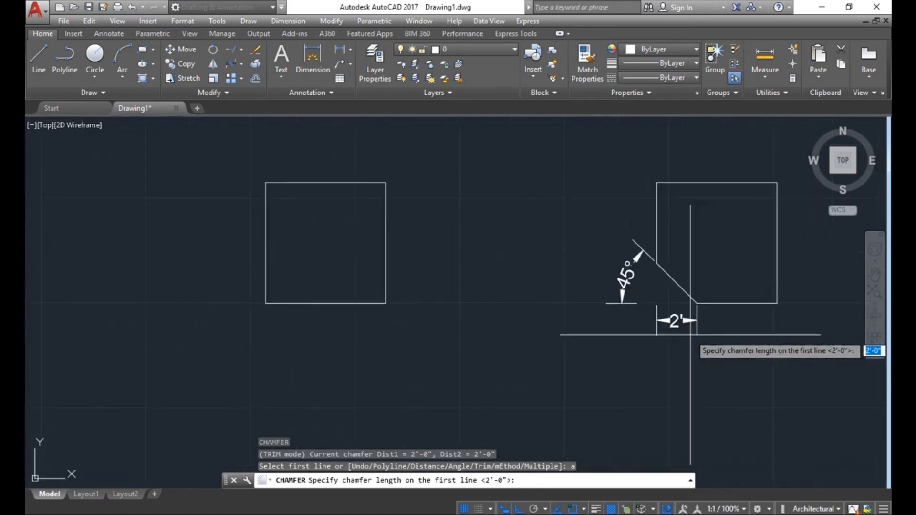
pyautogui.moveTo(427, 333); pyautogui.dragTo(462, 333, button='middle')
pyautogui.write('2')
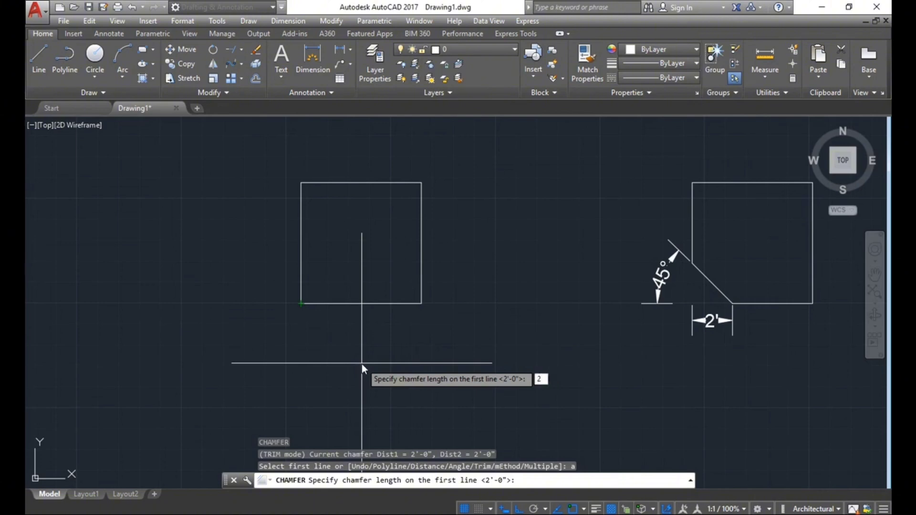
# Set the chamfer length to 2' and the angle to 45°.
pyautogui.write("'")
pyautogui.press('Return')
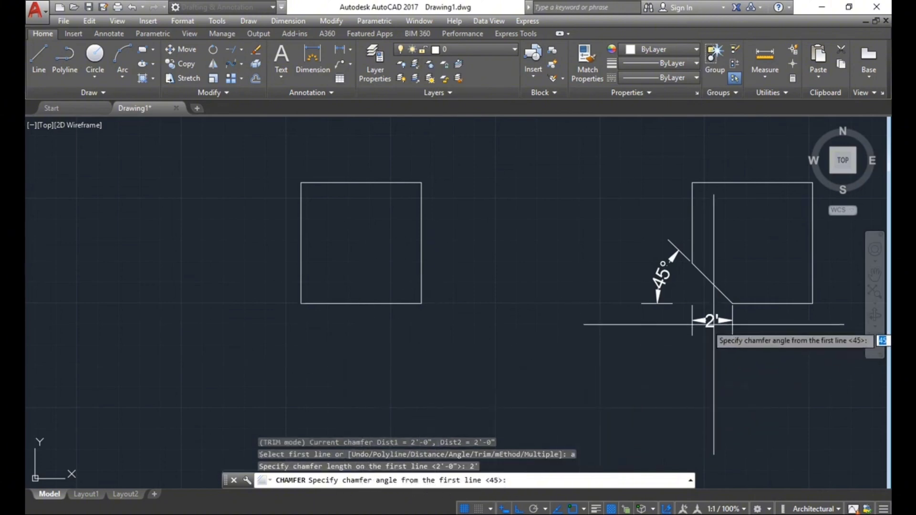
pyautogui.scroll(2, 727, 300)
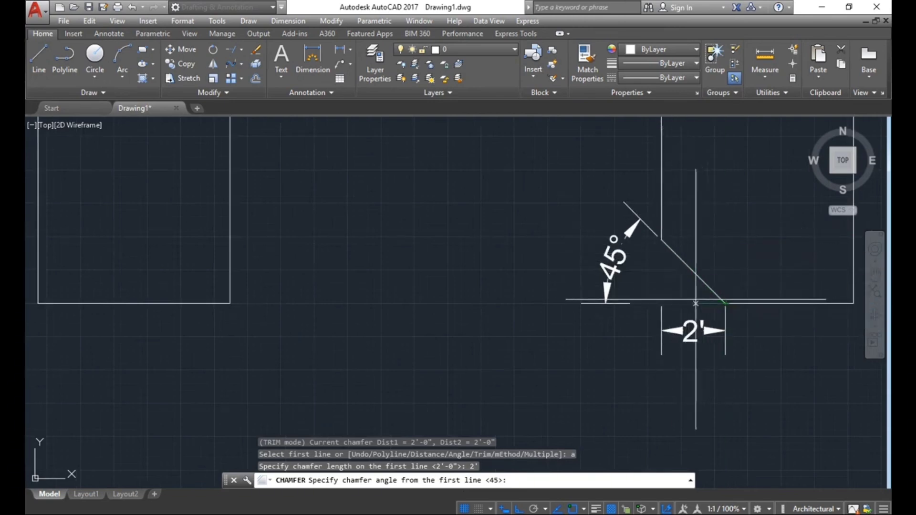
pyautogui.moveTo(696, 262); pyautogui.dragTo(668, 256, button='middle')
pyautogui.write('45')
pyautogui.scroll(-2, 711, 275)
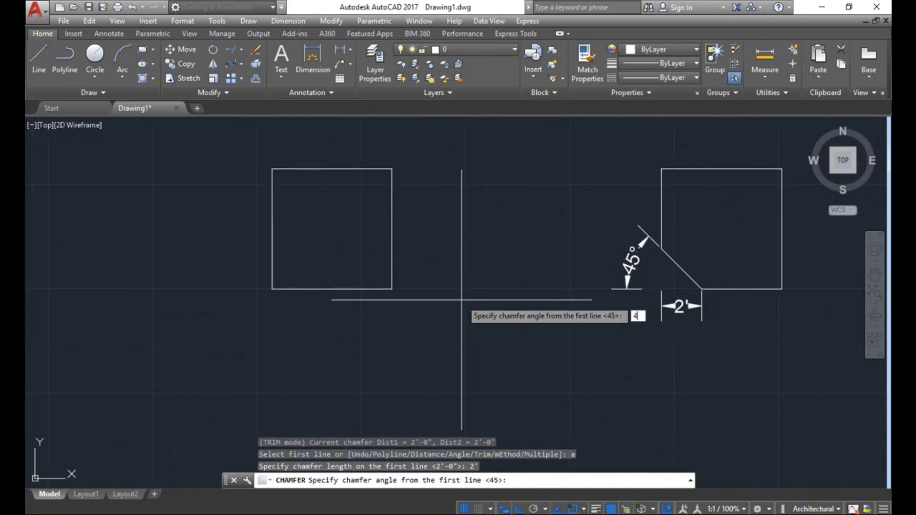
pyautogui.press('Return')
# Chamfer the left square's bottom-left corner, then undo it.
pyautogui.moveTo(358, 307)
pyautogui.mouseDown(button='middle')
pyautogui.moveTo(367, 337)
pyautogui.moveTo(378, 340)
pyautogui.mouseUp(button='middle')
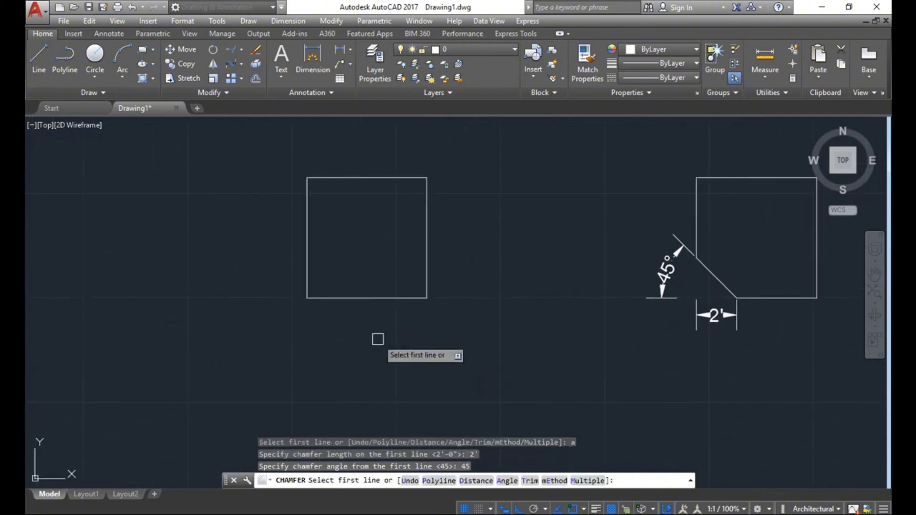
pyautogui.click(334, 298)
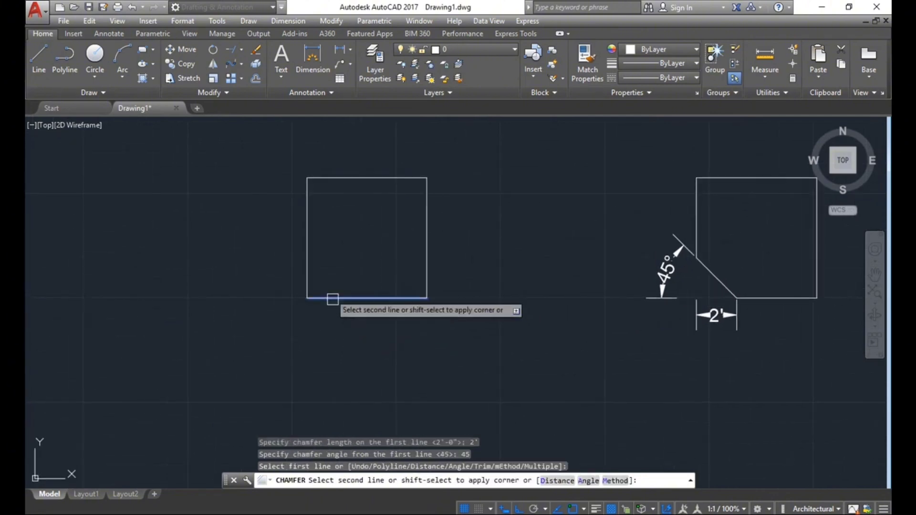
pyautogui.click(302, 242)
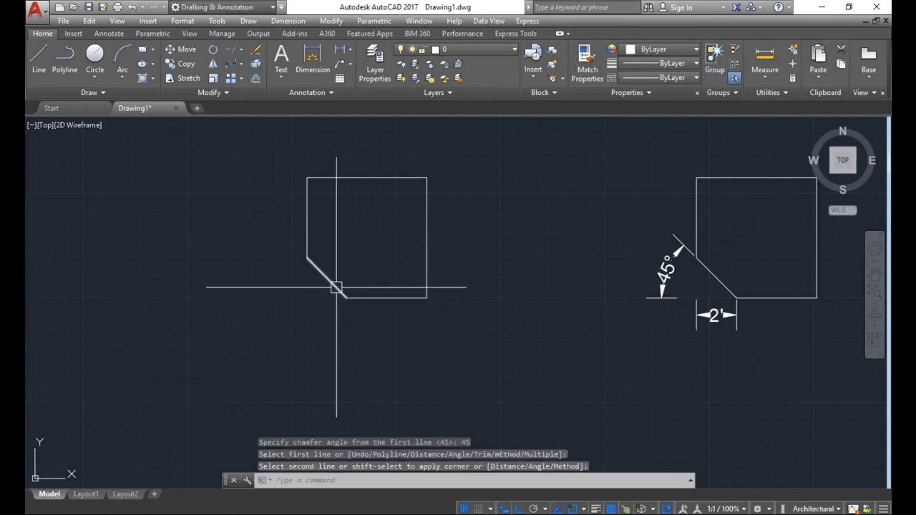
pyautogui.moveTo(329, 314); pyautogui.dragTo(327, 321, button='middle')
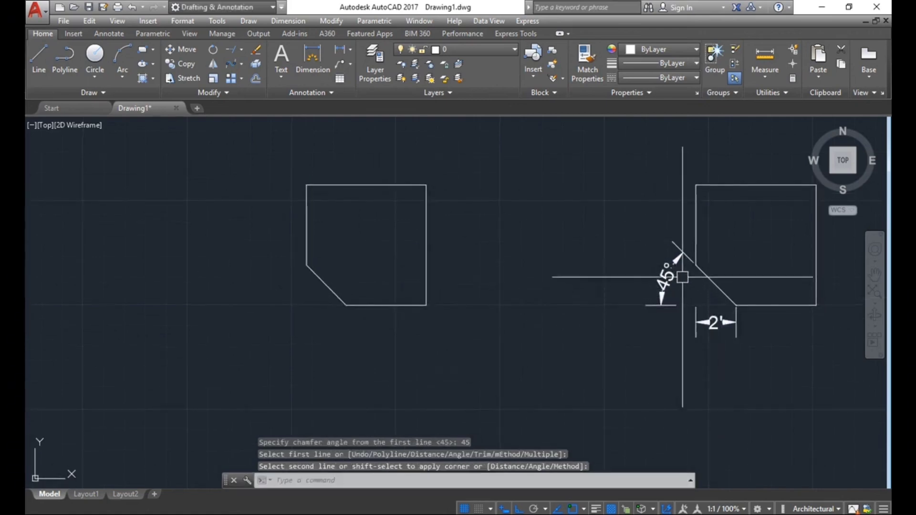
pyautogui.scroll(2, 672, 272)
pyautogui.scroll(-2, 656, 284)
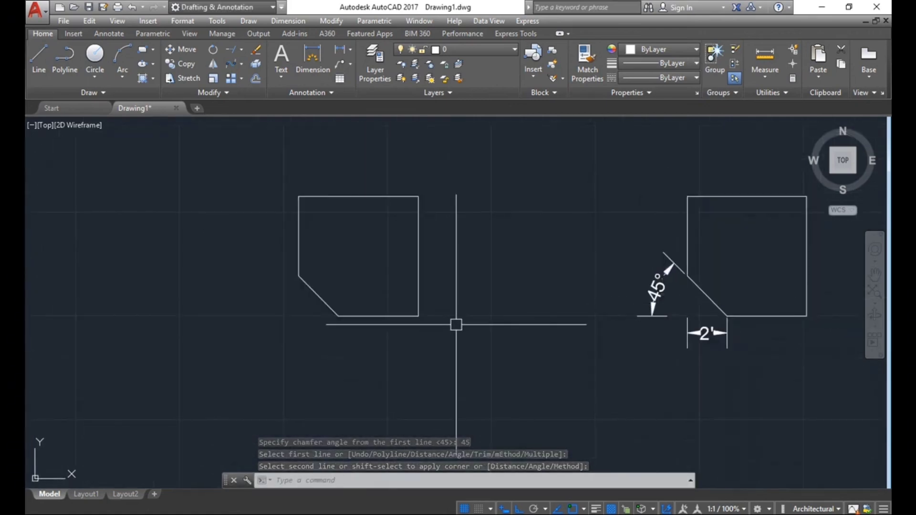
pyautogui.hotkey('ctrl', 'z')
pyautogui.hotkey('ctrl', 'z')
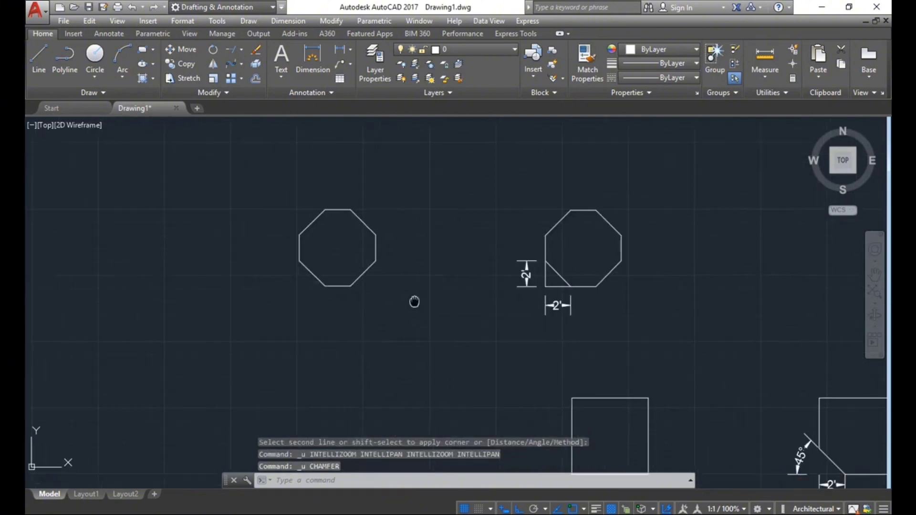
# Chamfer the plain square's bottom-left corner with a 2' length at 30° via CHA's Angle option.
pyautogui.moveTo(415, 301); pyautogui.dragTo(398, 235, button='middle')
pyautogui.scroll(2, 466, 296)
pyautogui.write('c')
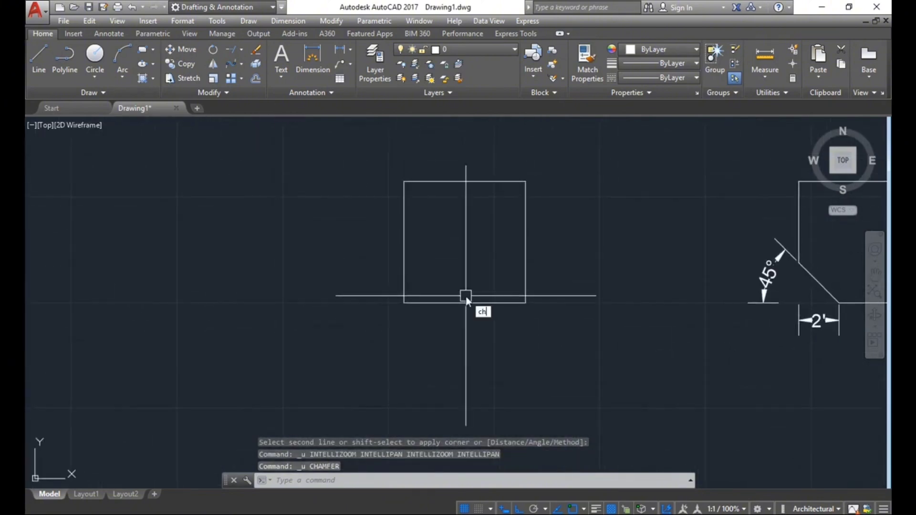
pyautogui.write('ha')
pyautogui.press('Return')
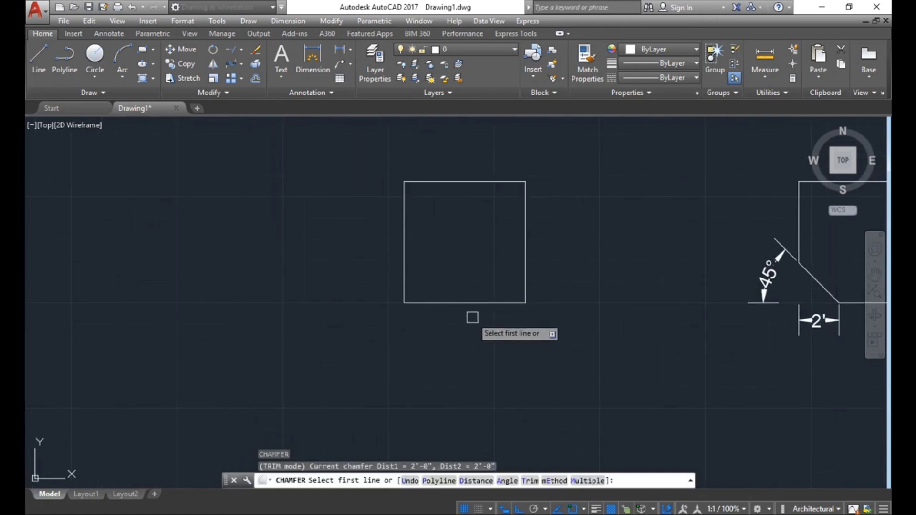
pyautogui.write('a')
pyautogui.press('Return')
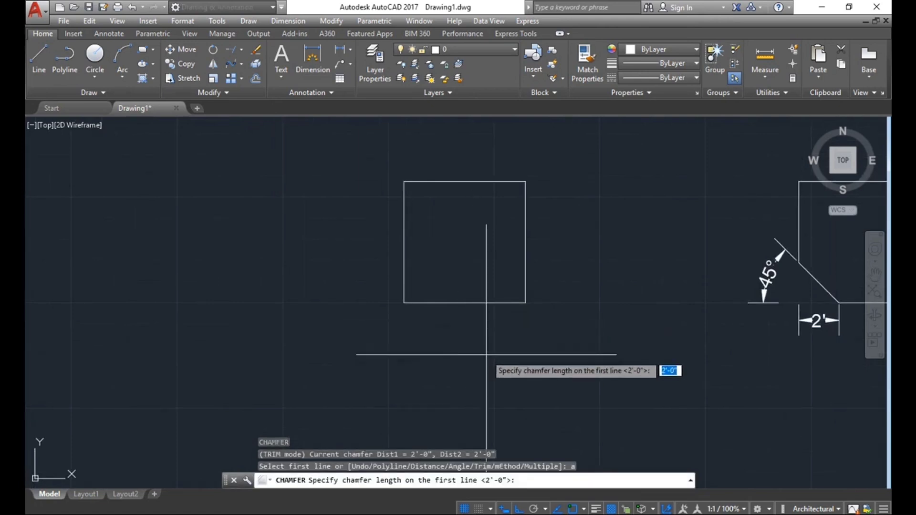
pyautogui.write('2')
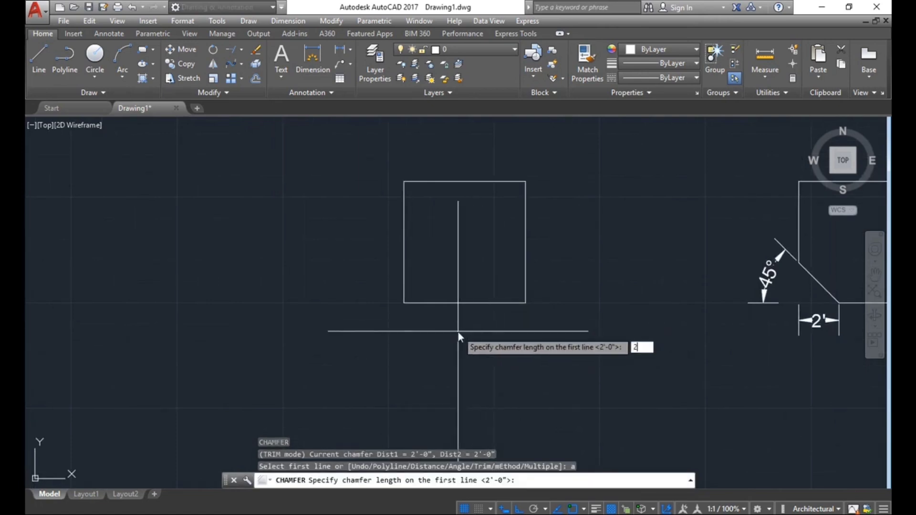
pyautogui.write("'")
pyautogui.press('Return')
pyautogui.write('30')
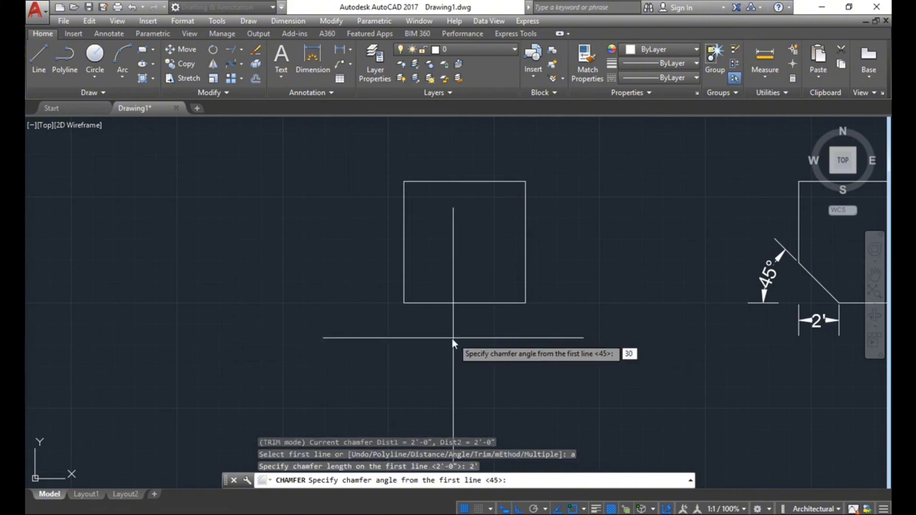
pyautogui.press('Return')
pyautogui.click(430, 303)
pyautogui.click(406, 255)
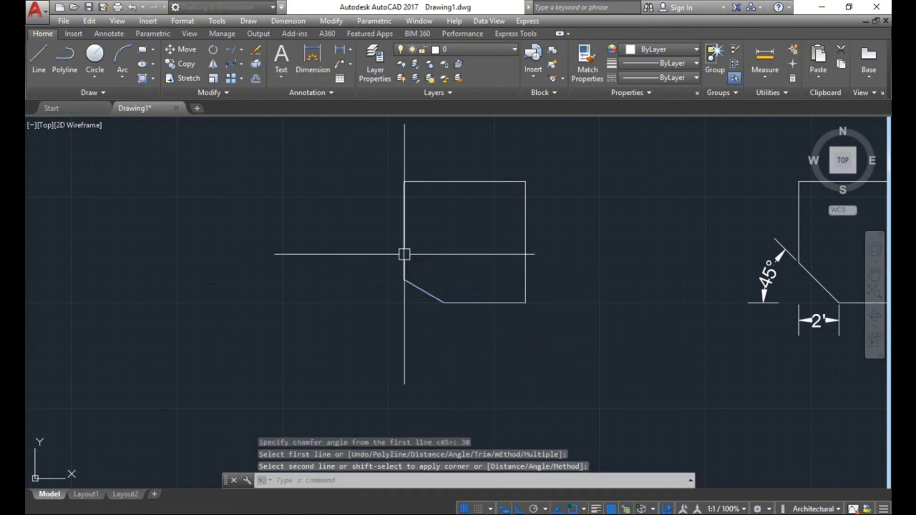
pyautogui.moveTo(394, 290); pyautogui.dragTo(368, 311, button='middle')
pyautogui.press('Escape')
pyautogui.press('Escape')
pyautogui.write('d')
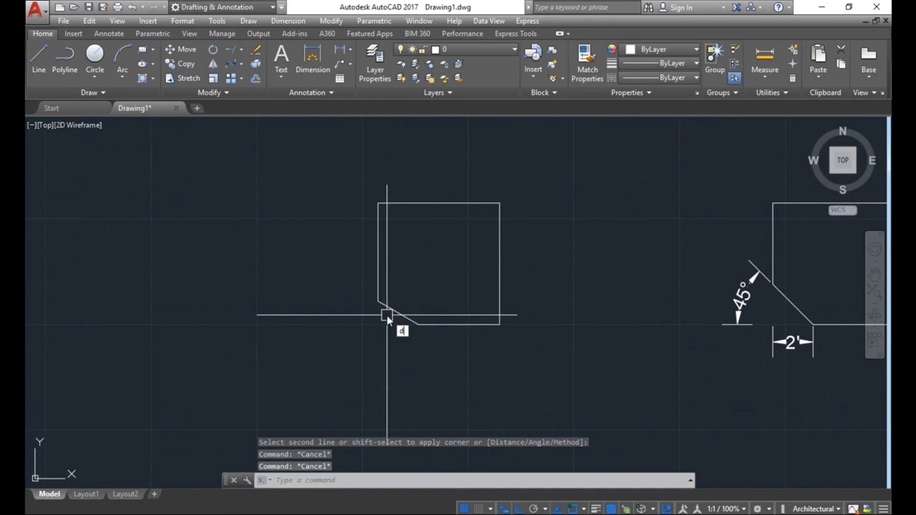
# Add a DIMANG angular dimension between the chamfer diagonal and bottom edge, placed left of the square.
pyautogui.write('imA')
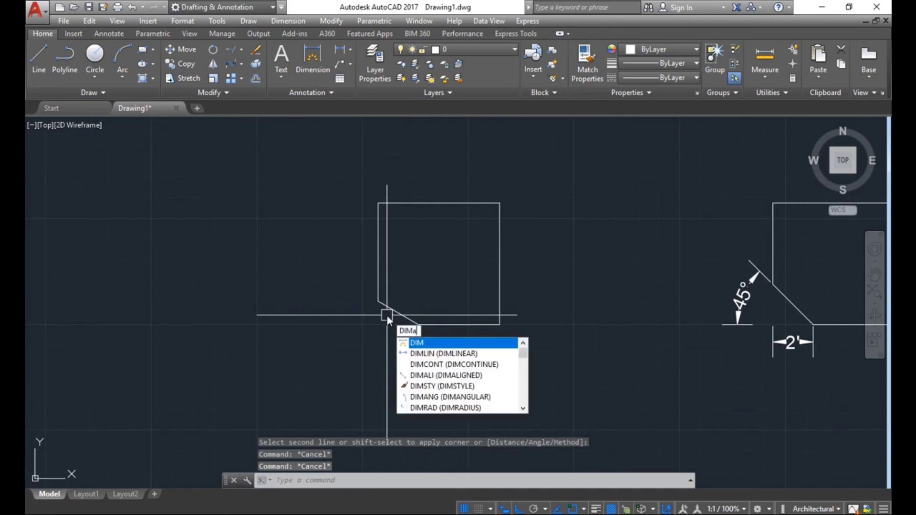
pyautogui.write('L')
pyautogui.press('Return')
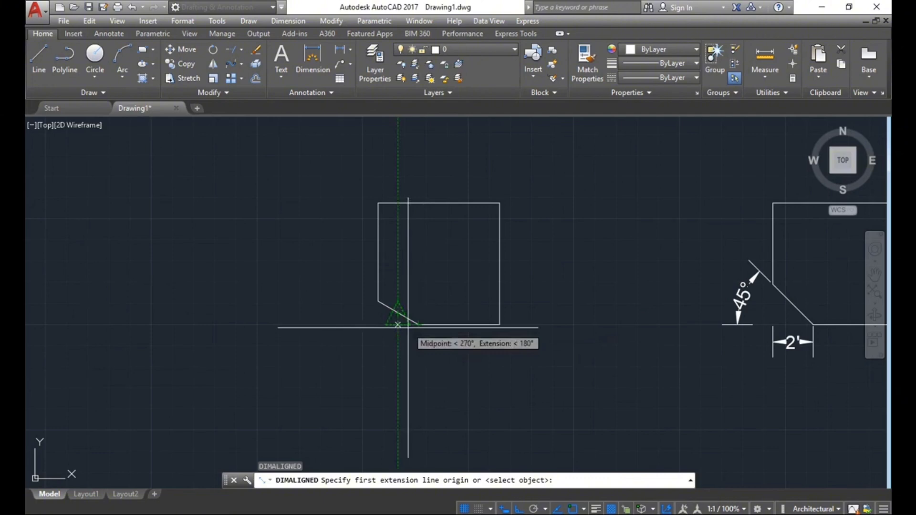
pyautogui.press('Escape')
pyautogui.write('D')
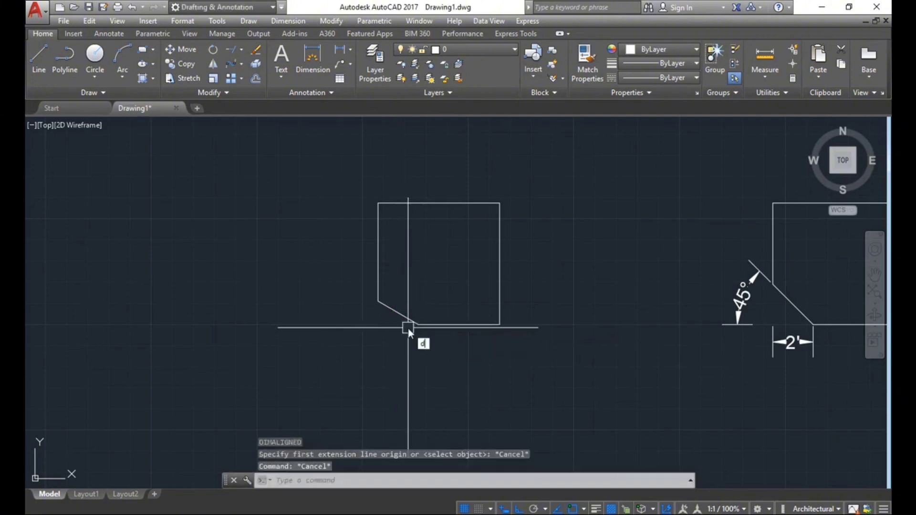
pyautogui.write('IMA')
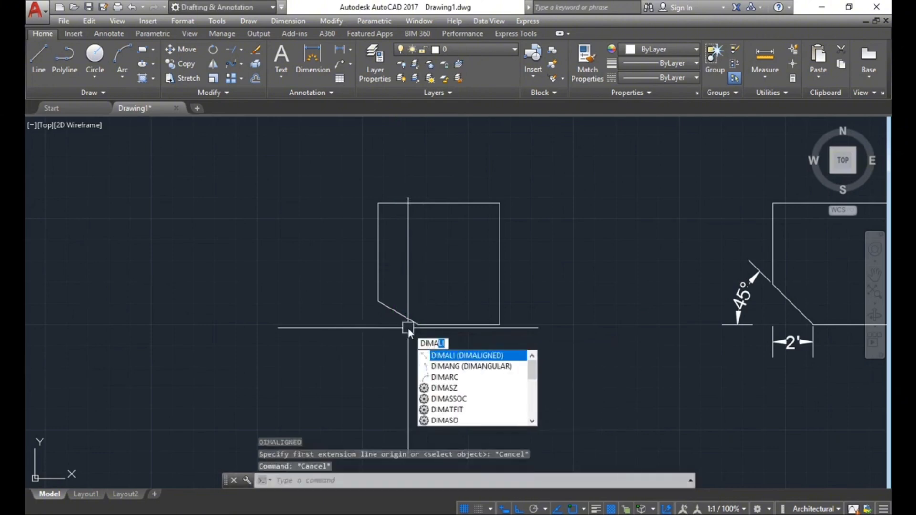
pyautogui.write('NG')
pyautogui.press('Return')
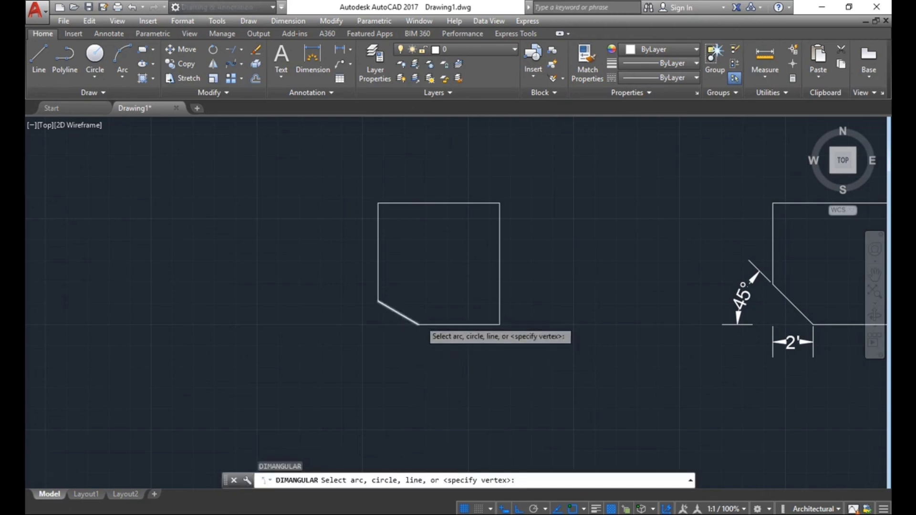
pyautogui.scroll(2, 420, 325)
pyautogui.click(379, 310)
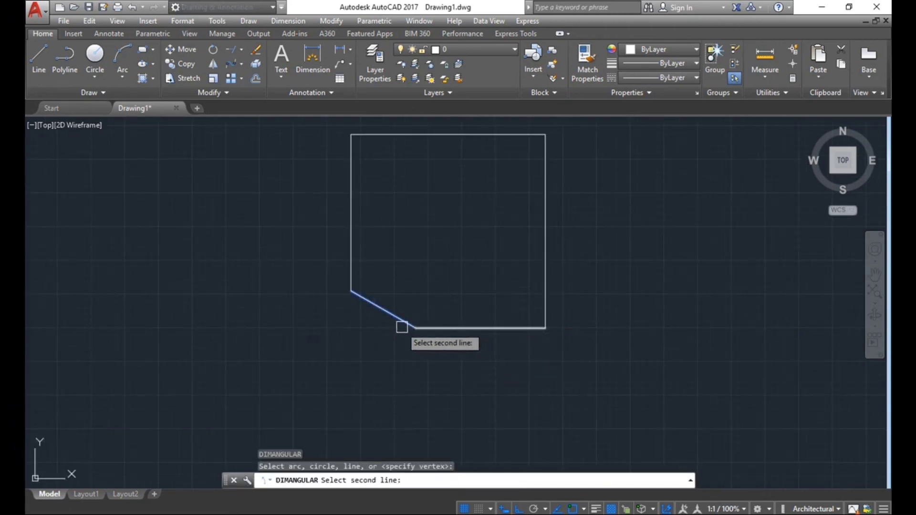
pyautogui.click(420, 328)
pyautogui.click(289, 310)
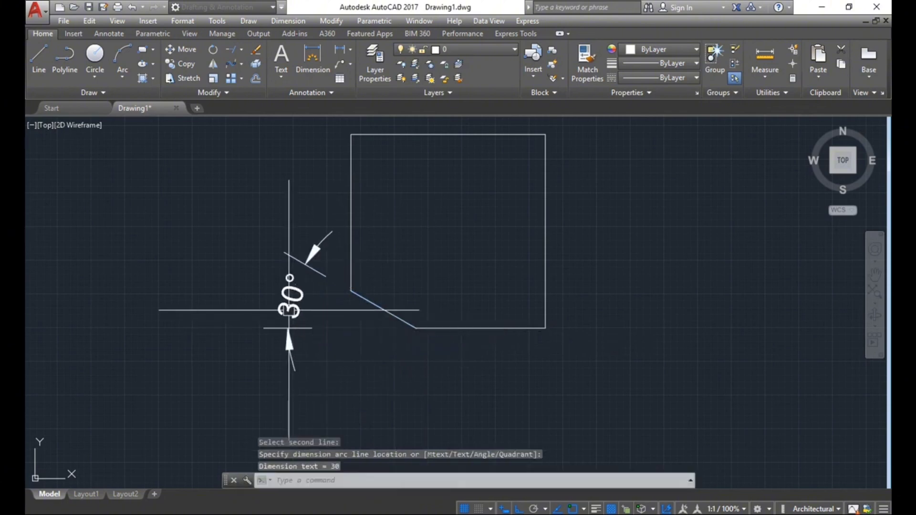
pyautogui.scroll(-4, 348, 329)
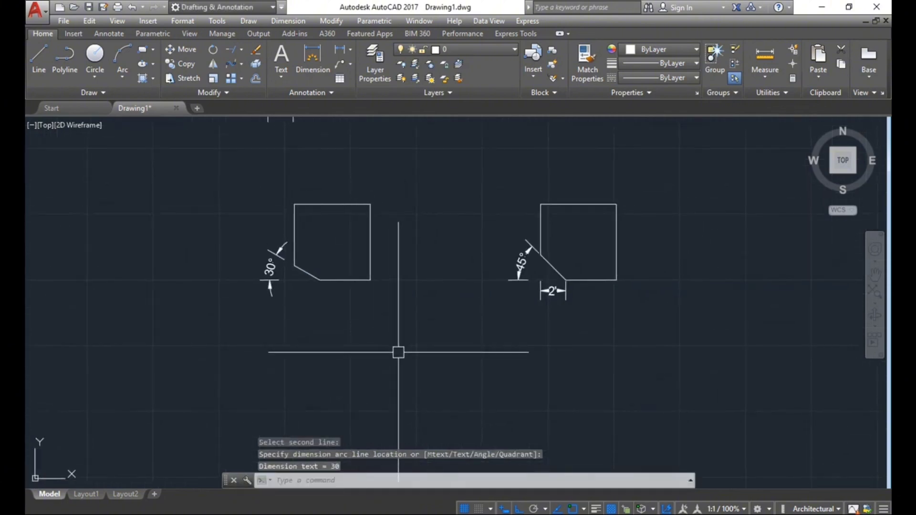
pyautogui.press('Escape')
pyautogui.press('Escape')
pyautogui.press('Escape')
pyautogui.moveTo(390, 319); pyautogui.dragTo(379, 260, button='middle')
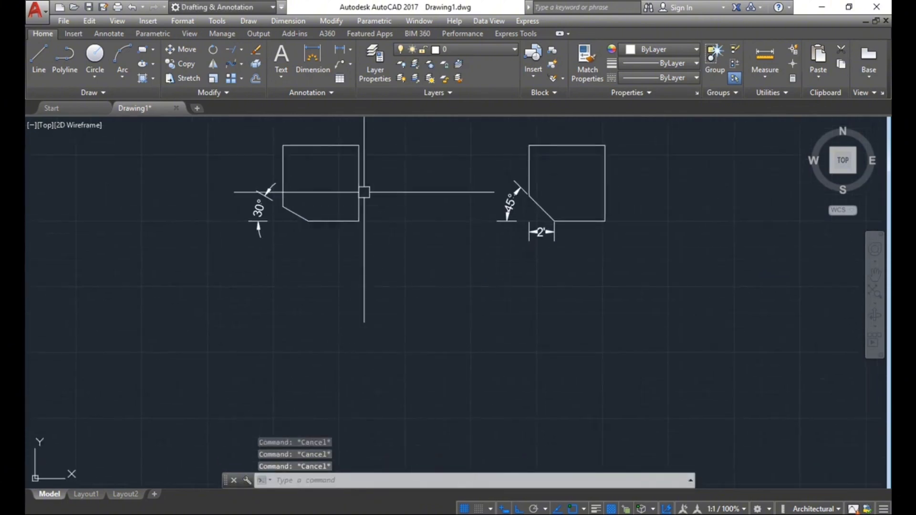
pyautogui.moveTo(352, 213); pyautogui.dragTo(353, 221, button='middle')
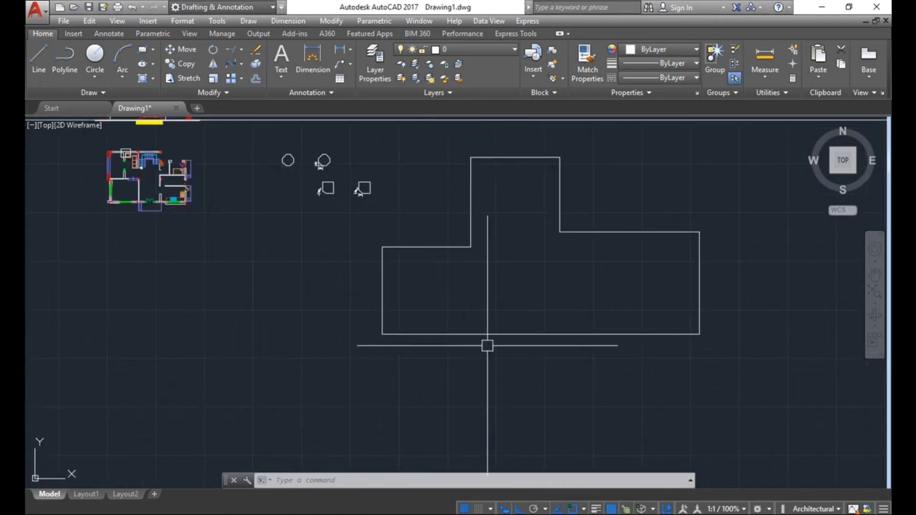
pyautogui.scroll(-1, 486, 343)
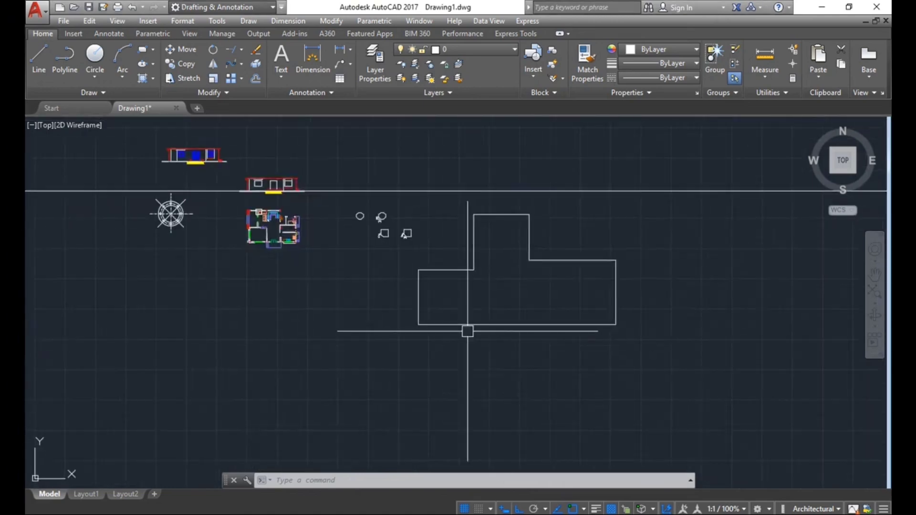
pyautogui.scroll(2, 450, 323)
pyautogui.write('ch')
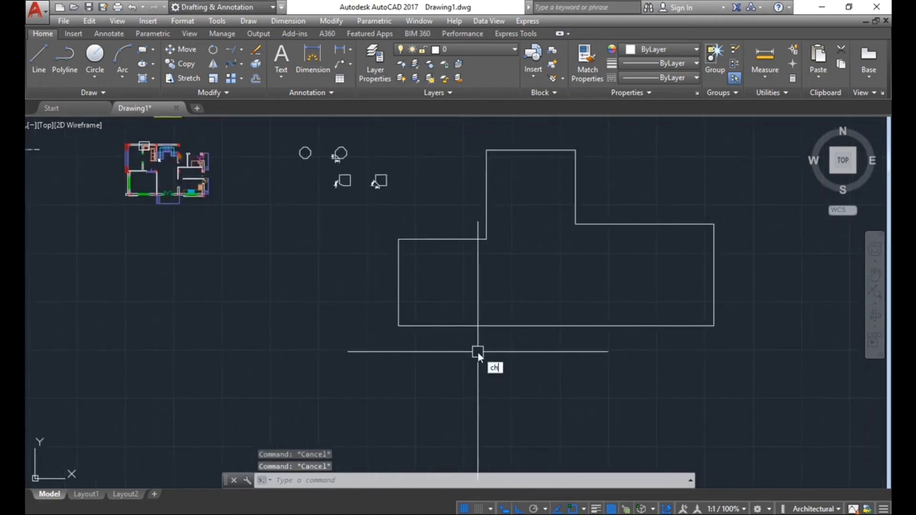
pyautogui.write('a')
pyautogui.press('Return')
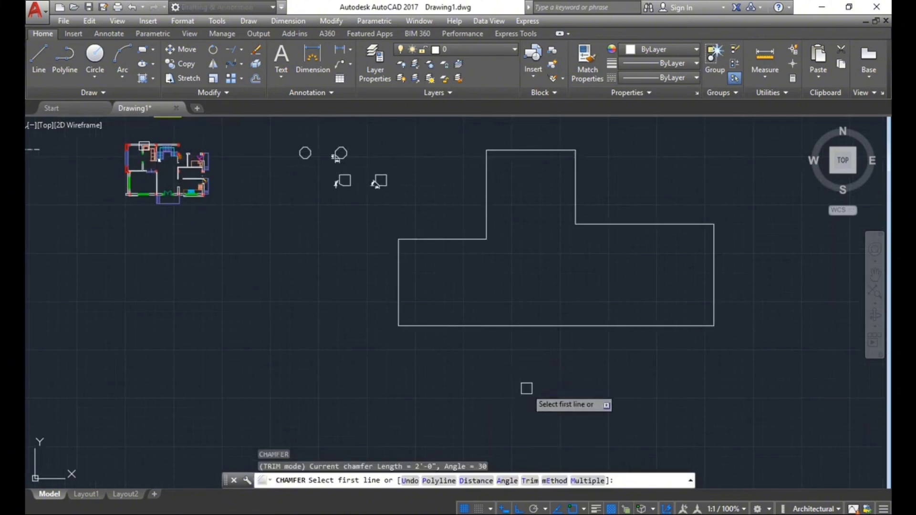
pyautogui.moveTo(526, 388); pyautogui.dragTo(515, 359, button='middle')
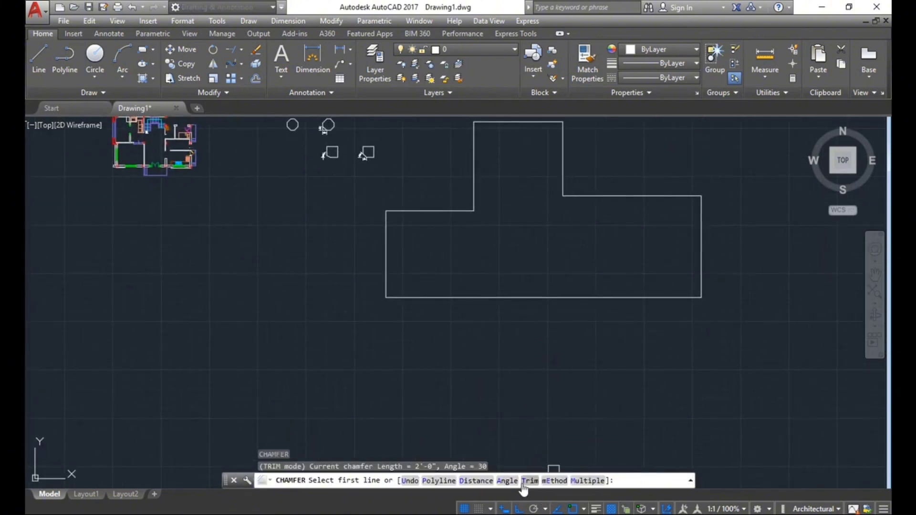
pyautogui.moveTo(526, 359); pyautogui.dragTo(519, 331, button='middle')
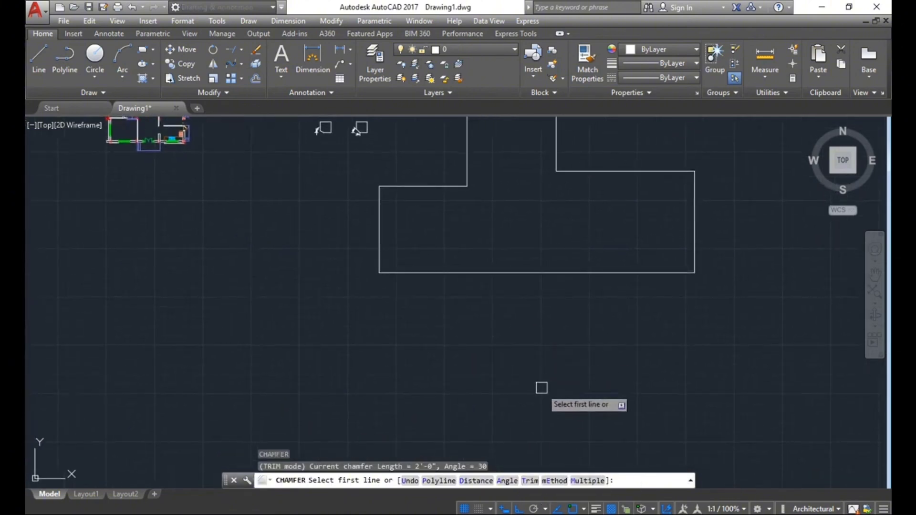
pyautogui.write('t')
pyautogui.press('Return')
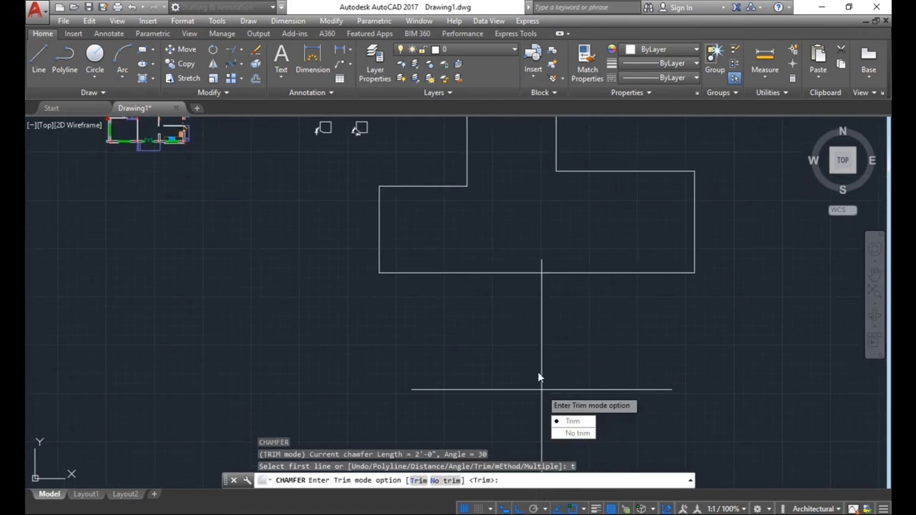
pyautogui.click(572, 433)
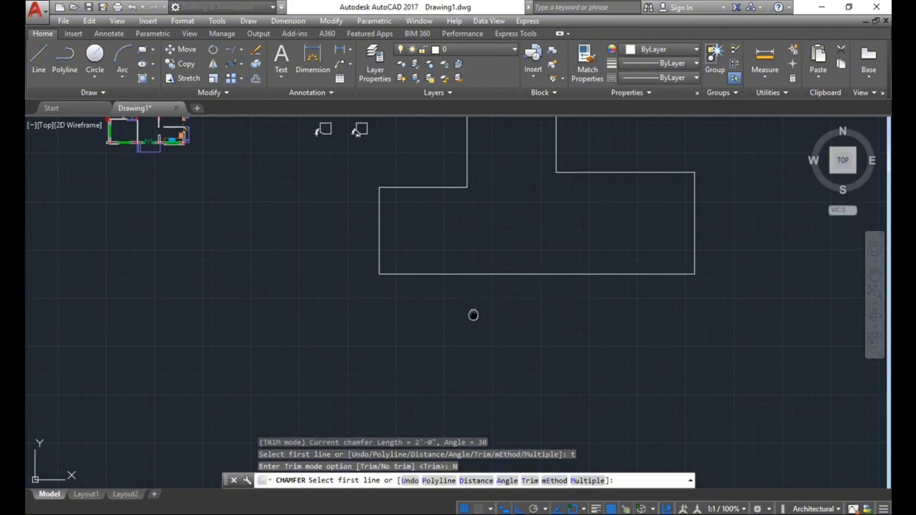
pyautogui.moveTo(480, 266)
pyautogui.mouseDown(button='middle')
pyautogui.moveTo(471, 305)
pyautogui.moveTo(447, 309)
pyautogui.mouseUp(button='middle')
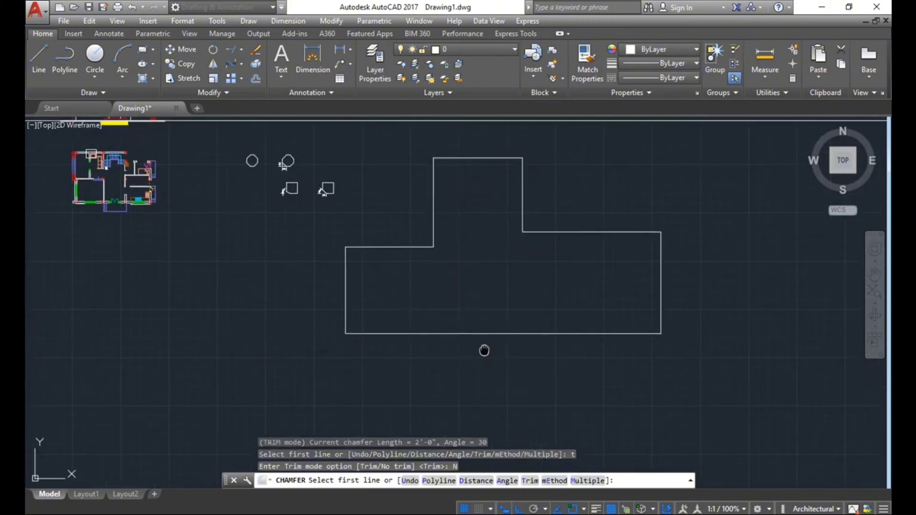
pyautogui.moveTo(485, 352); pyautogui.dragTo(476, 344, button='middle')
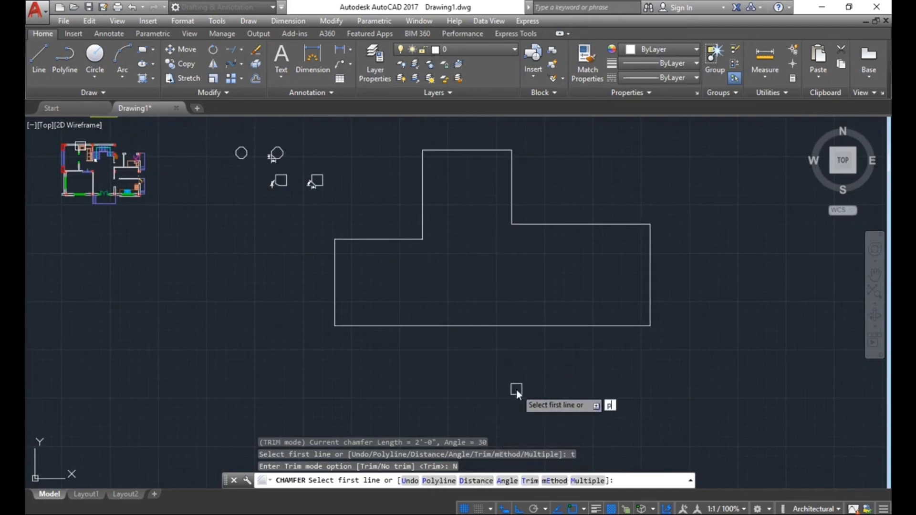
pyautogui.write('p')
pyautogui.press('Return')
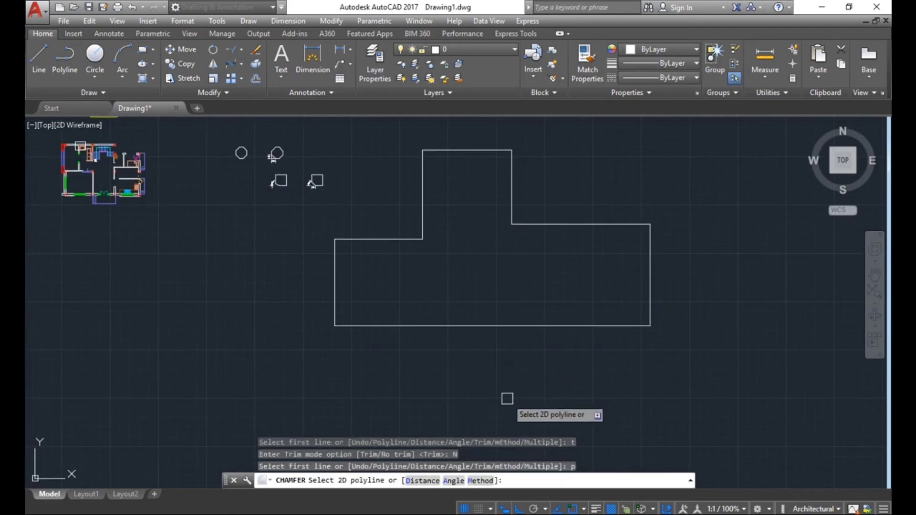
pyautogui.write('d')
pyautogui.press('Return')
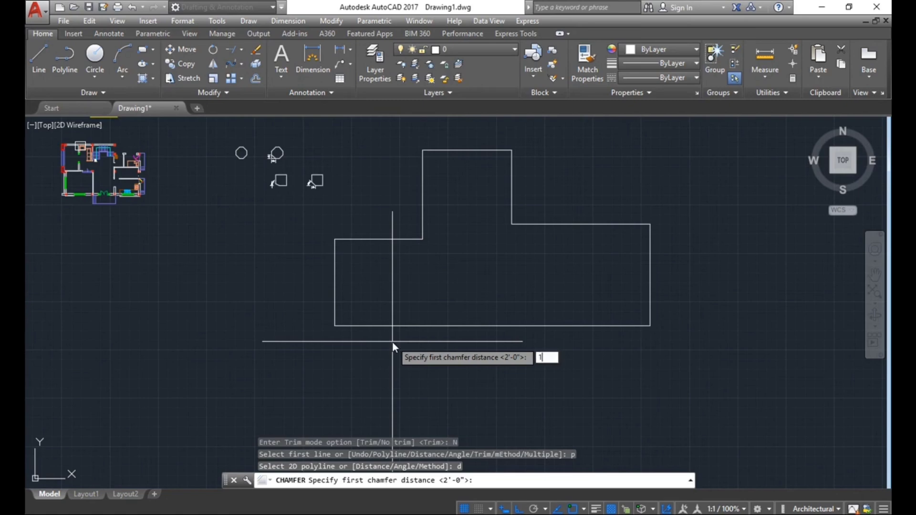
pyautogui.write("'")
pyautogui.press('Return')
pyautogui.write('1')
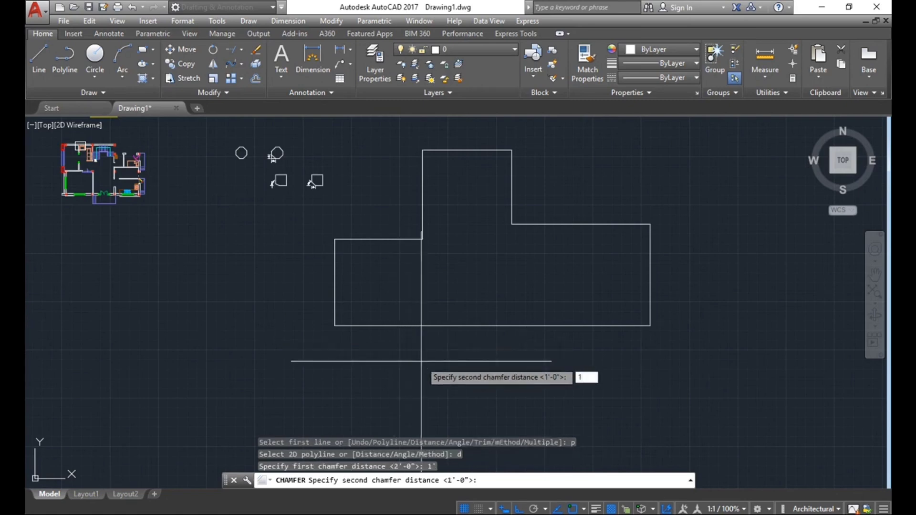
pyautogui.write("'")
pyautogui.press('Return')
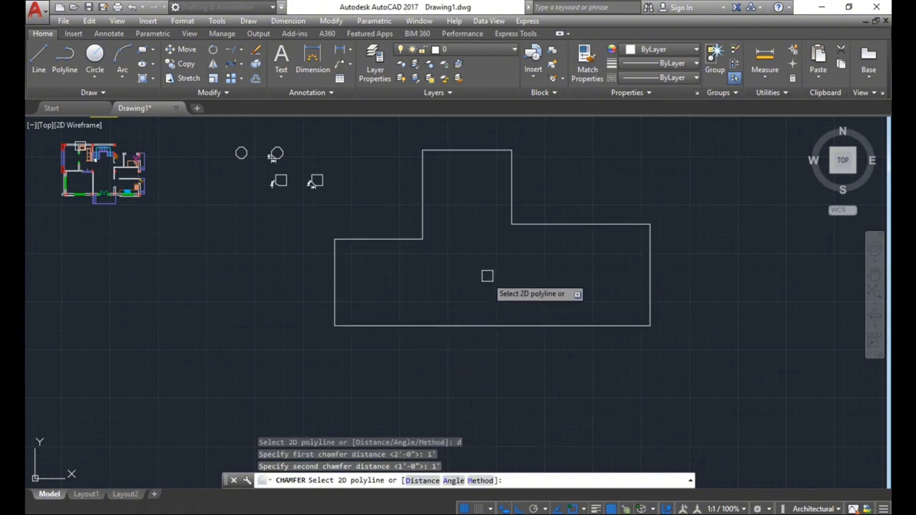
pyautogui.scroll(2, 495, 300)
pyautogui.click(499, 339)
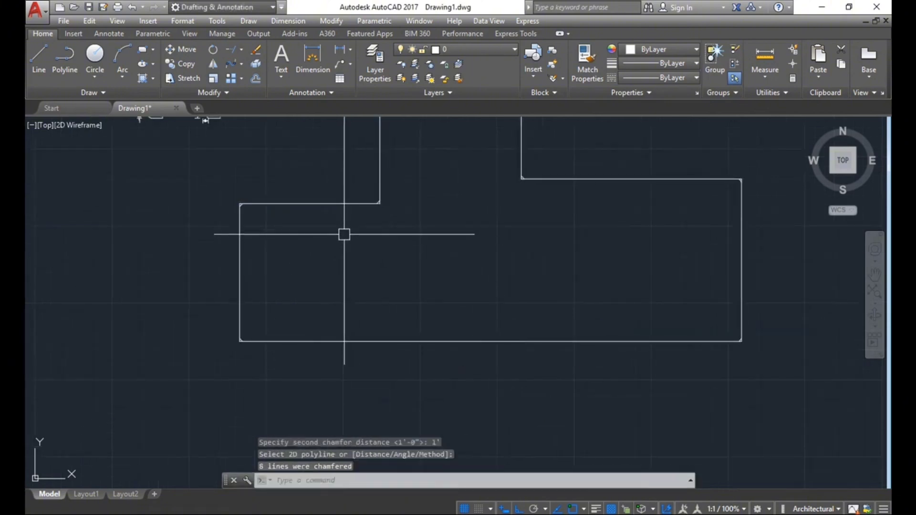
pyautogui.scroll(5, 299, 282)
pyautogui.scroll(-1, 300, 282)
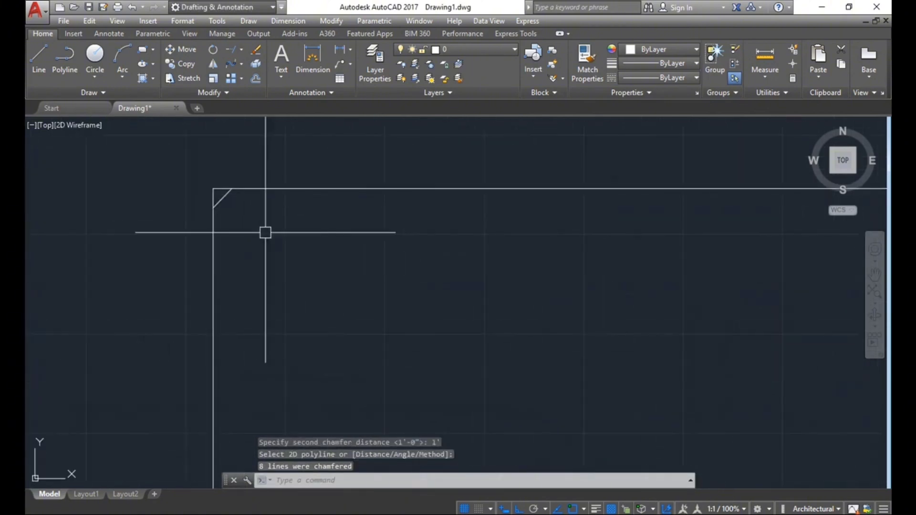
pyautogui.scroll(-2, 266, 231)
pyautogui.scroll(-2, 387, 297)
pyautogui.scroll(-1, 345, 231)
pyautogui.moveTo(405, 293)
pyautogui.mouseDown(button='middle')
pyautogui.moveTo(384, 273)
pyautogui.moveTo(389, 291)
pyautogui.moveTo(554, 292)
pyautogui.mouseUp(button='middle')
pyautogui.scroll(4, 420, 290)
pyautogui.scroll(-2, 429, 292)
pyautogui.hotkey('ctrl', 'z')
pyautogui.scroll(-2, 432, 290)
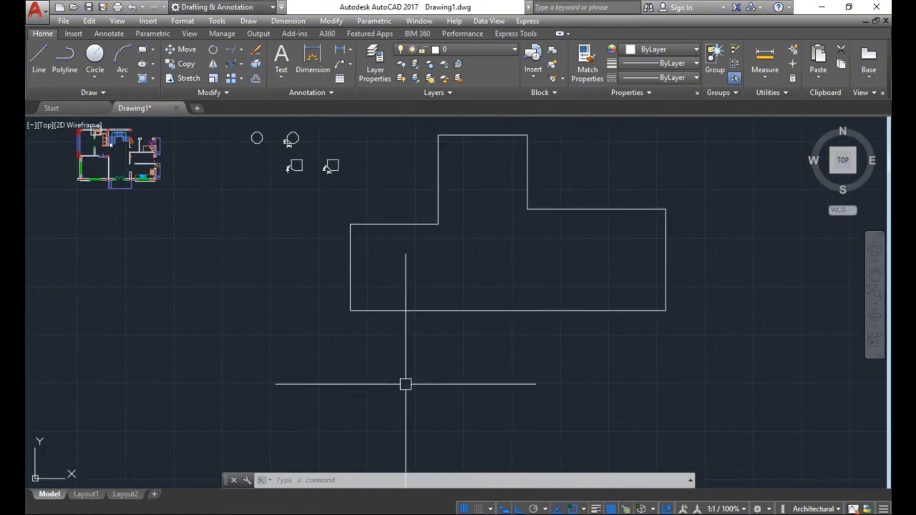
# Chamfer all corners of the L-shaped polyline at 3' distances with No-trim mode.
pyautogui.write('dha')
pyautogui.press('Return')
pyautogui.write('t')
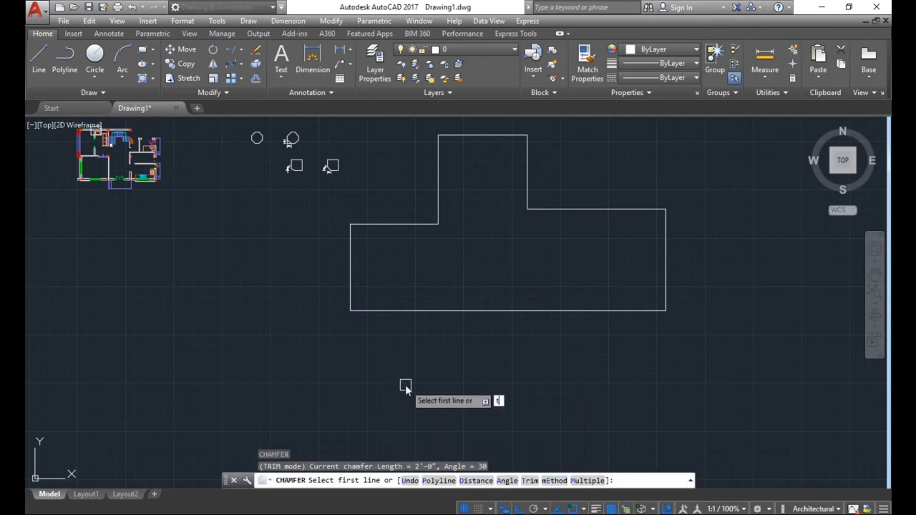
pyautogui.press('Return')
pyautogui.click(434, 429)
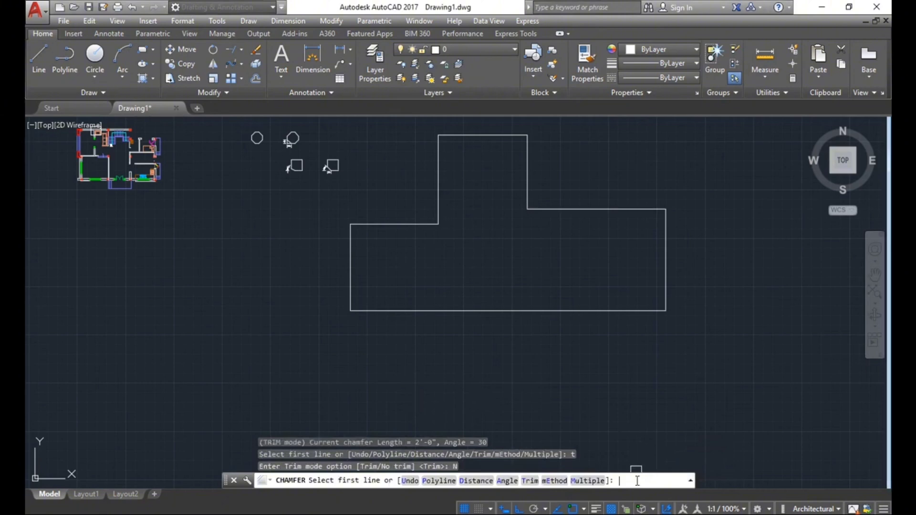
pyautogui.write('p')
pyautogui.press('Return')
pyautogui.write('d')
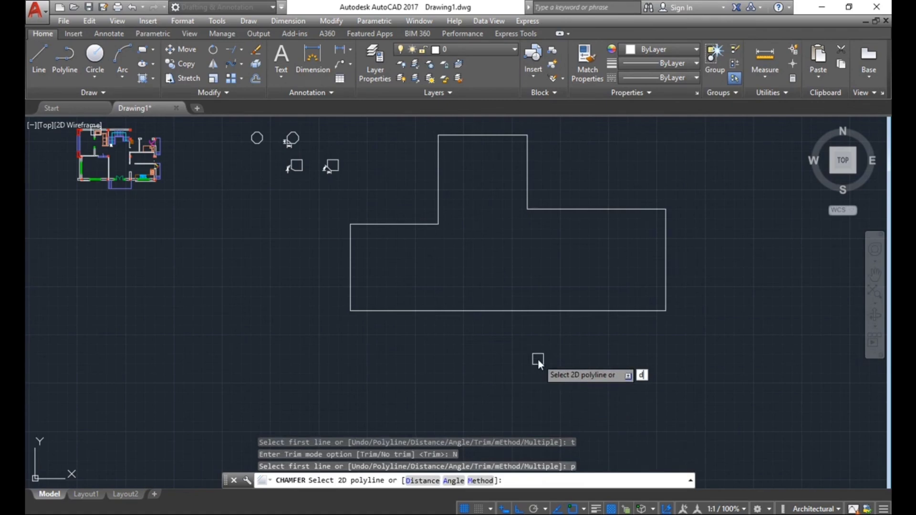
pyautogui.press('Return')
pyautogui.write("3'")
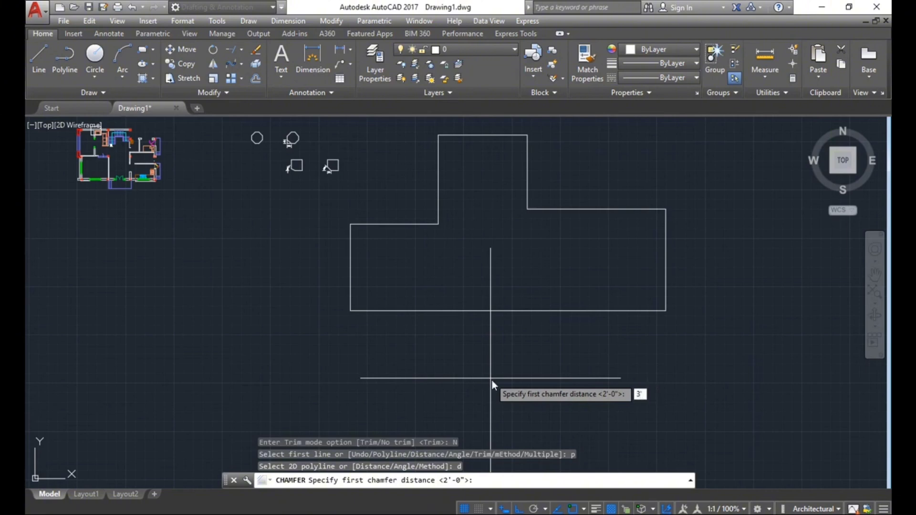
pyautogui.press('Return')
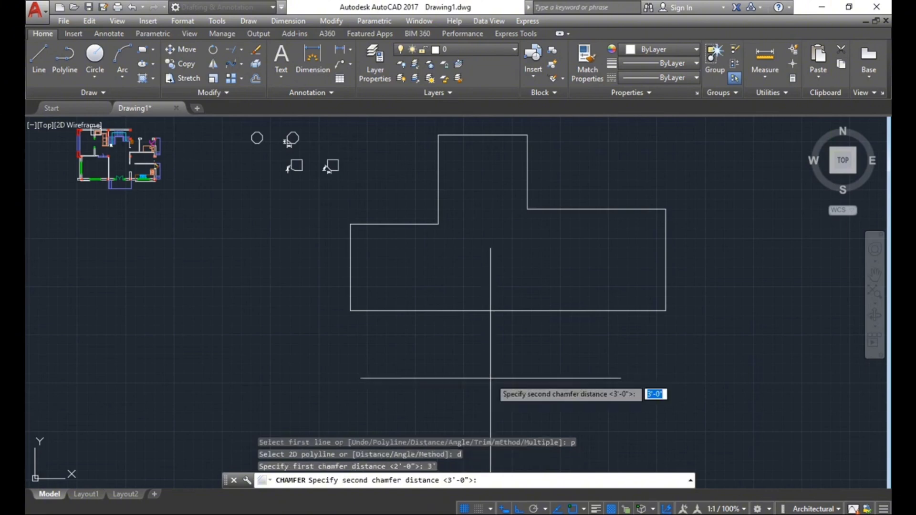
pyautogui.write('3')
pyautogui.press('Return')
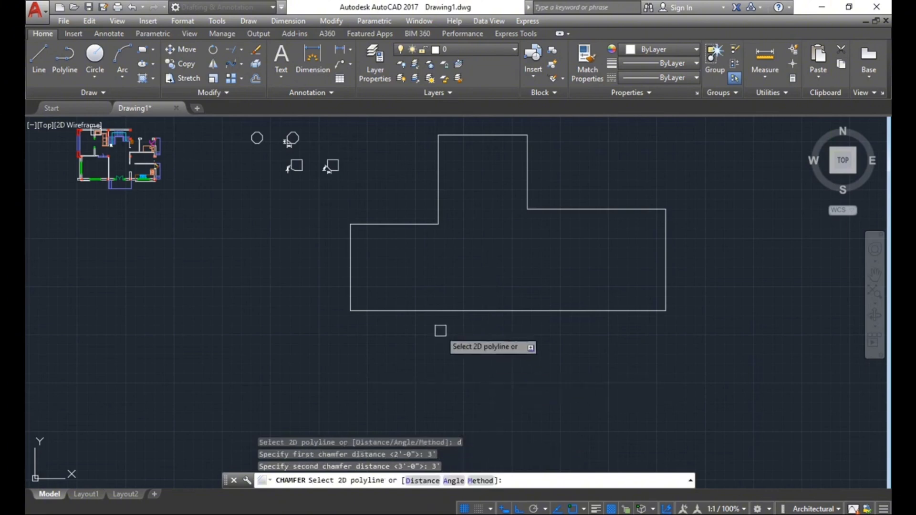
pyautogui.click(412, 311)
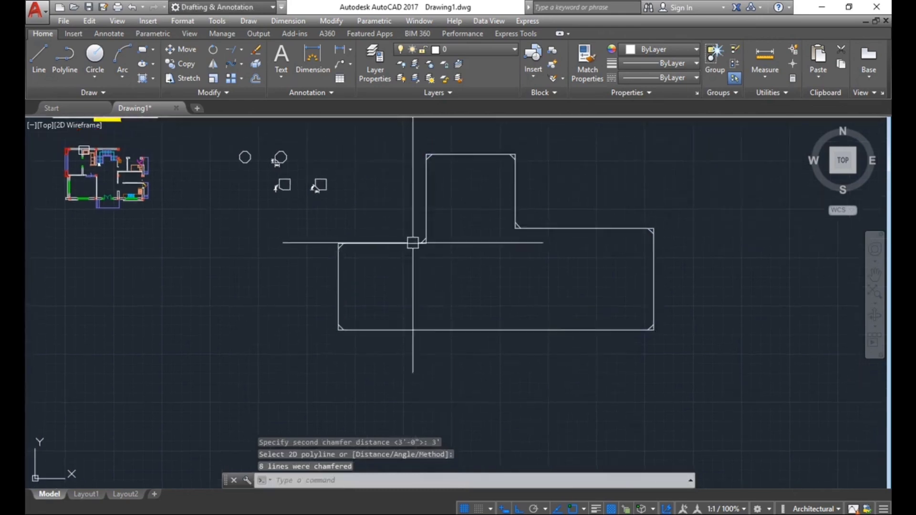
pyautogui.scroll(3, 474, 287)
pyautogui.scroll(-4, 461, 302)
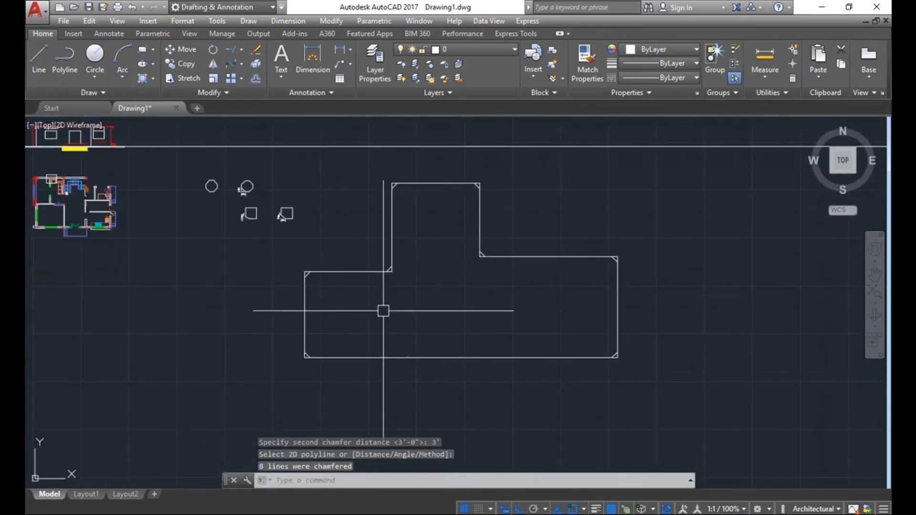
pyautogui.scroll(2, 310, 281)
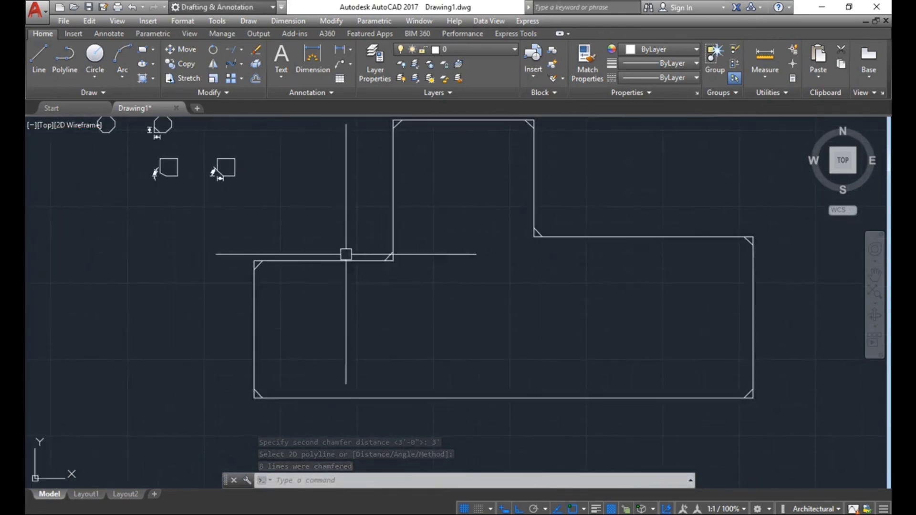
pyautogui.scroll(-2, 347, 257)
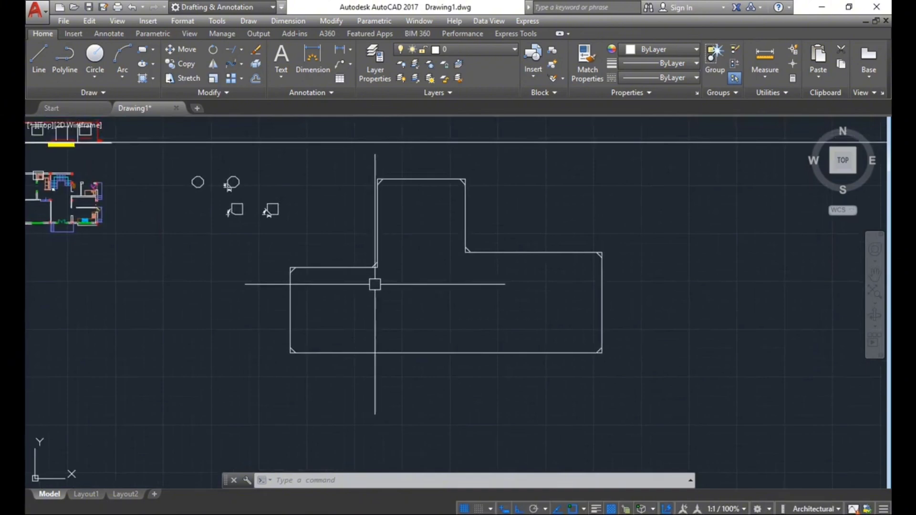
# Undo that chamfer and re-chamfer the whole polyline at 3' with Trim mode on.
pyautogui.hotkey('ctrl', 'z')
pyautogui.hotkey('ctrl', 'z')
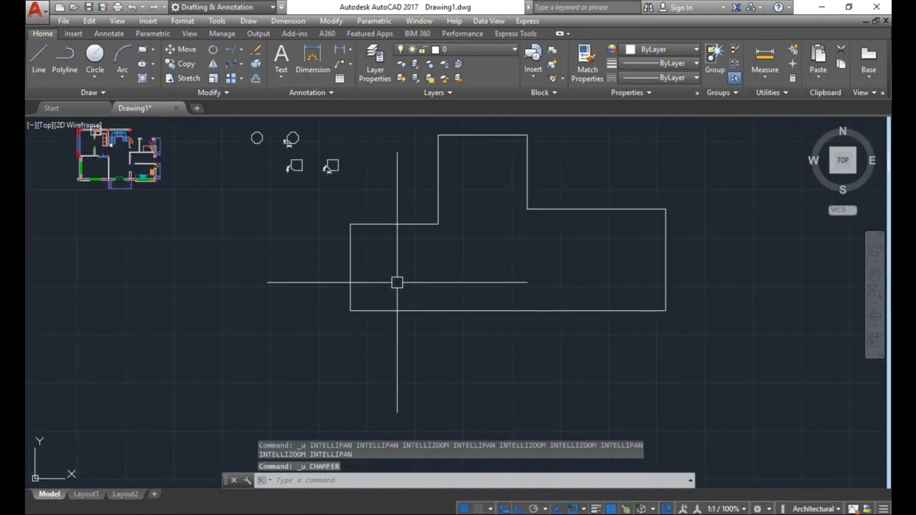
pyautogui.press('Escape')
pyautogui.press('Escape')
pyautogui.press('Escape')
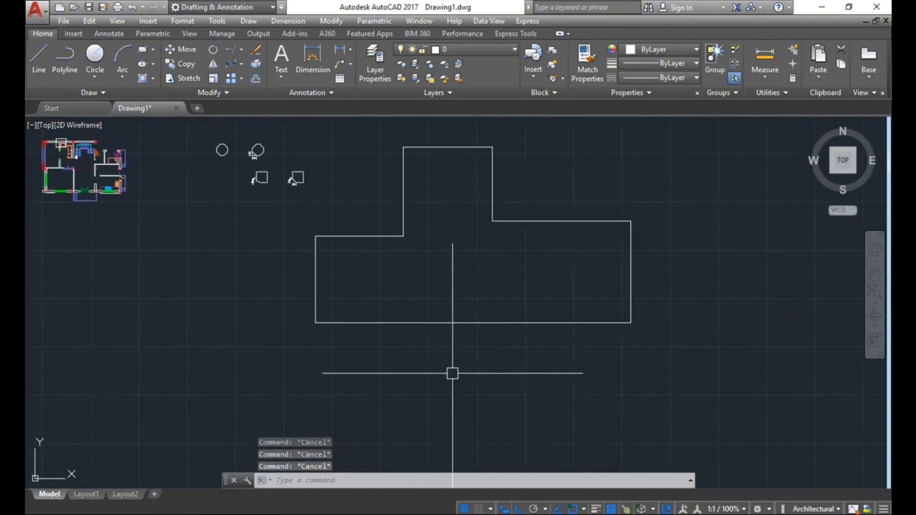
pyautogui.write('cha')
pyautogui.press('Return')
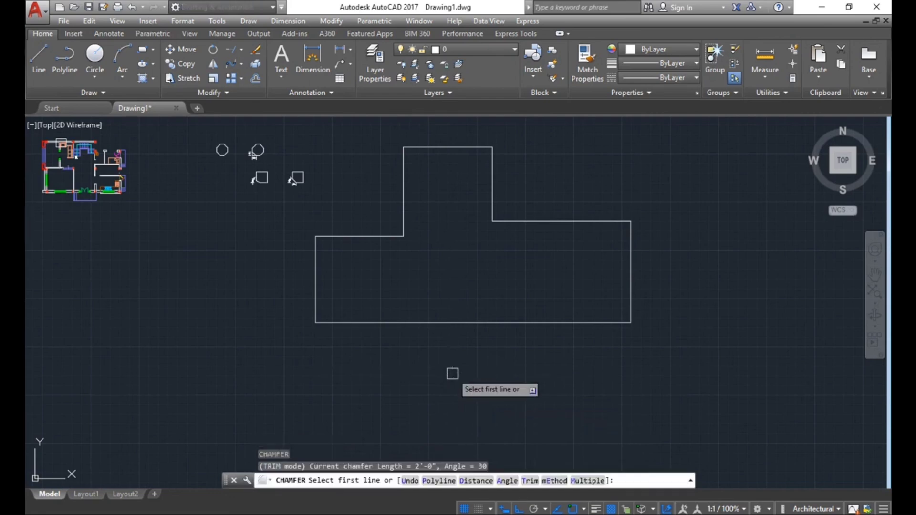
pyautogui.write('t')
pyautogui.press('Return')
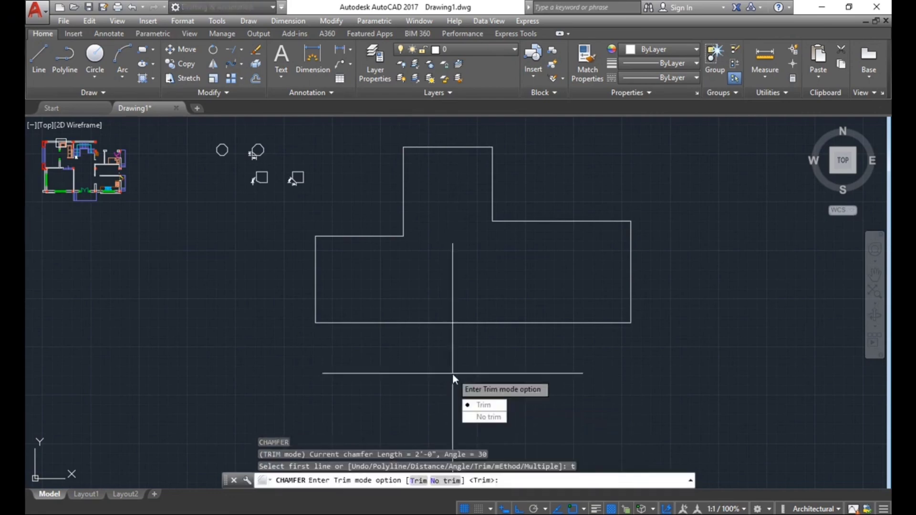
pyautogui.click(468, 409)
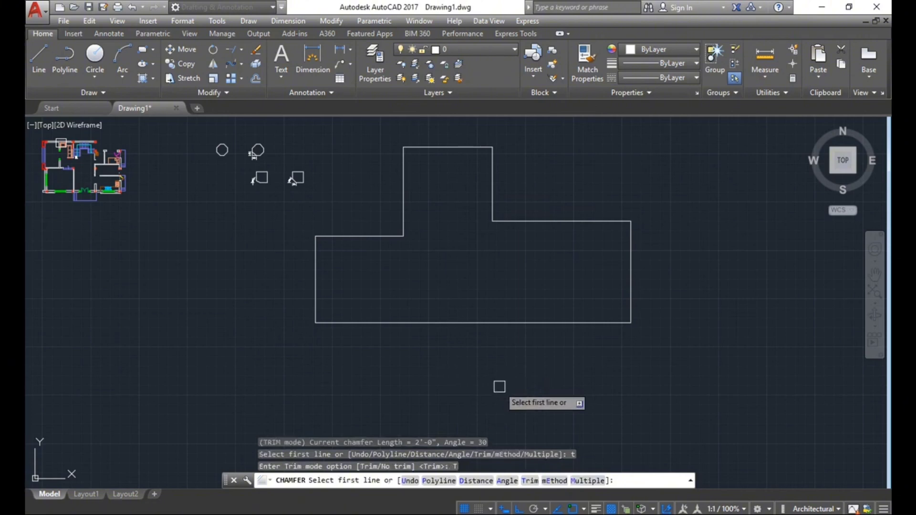
pyautogui.write('p')
pyautogui.press('Return')
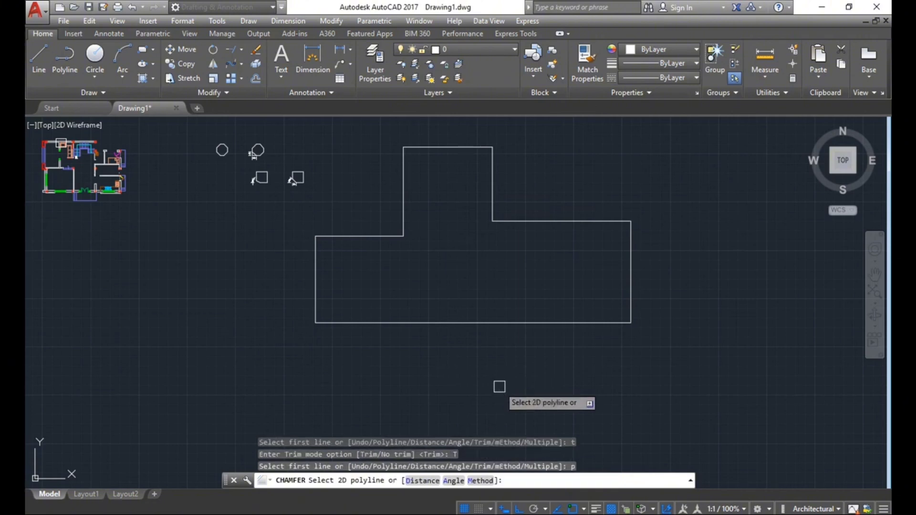
pyautogui.write('d')
pyautogui.press('Return')
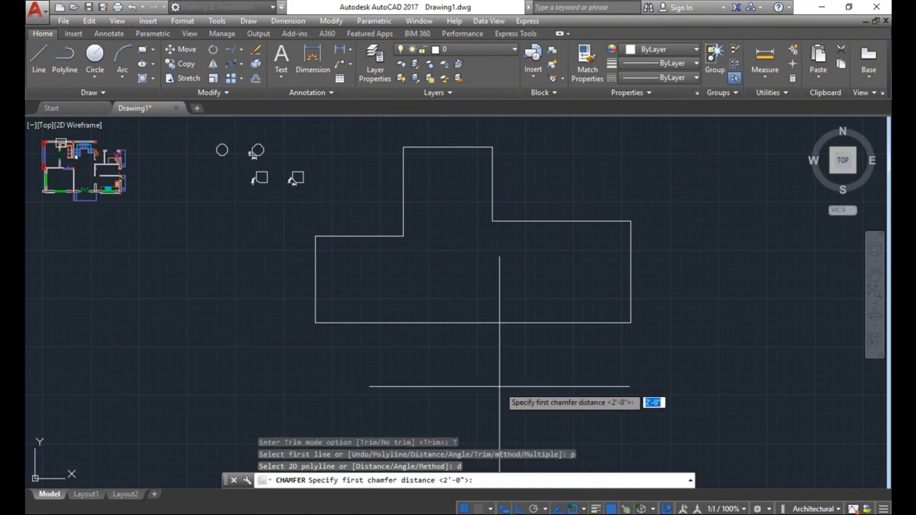
pyautogui.press('Return')
pyautogui.write('3')
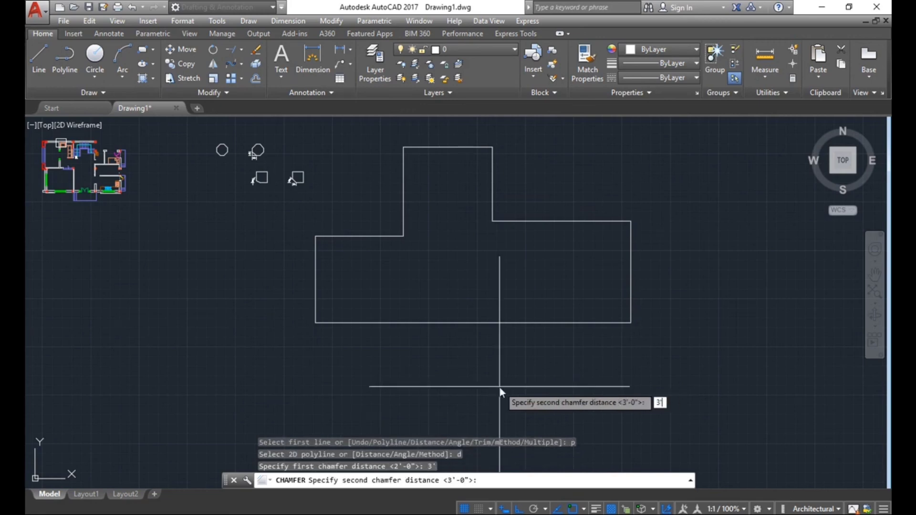
pyautogui.press('Return')
pyautogui.click(460, 318)
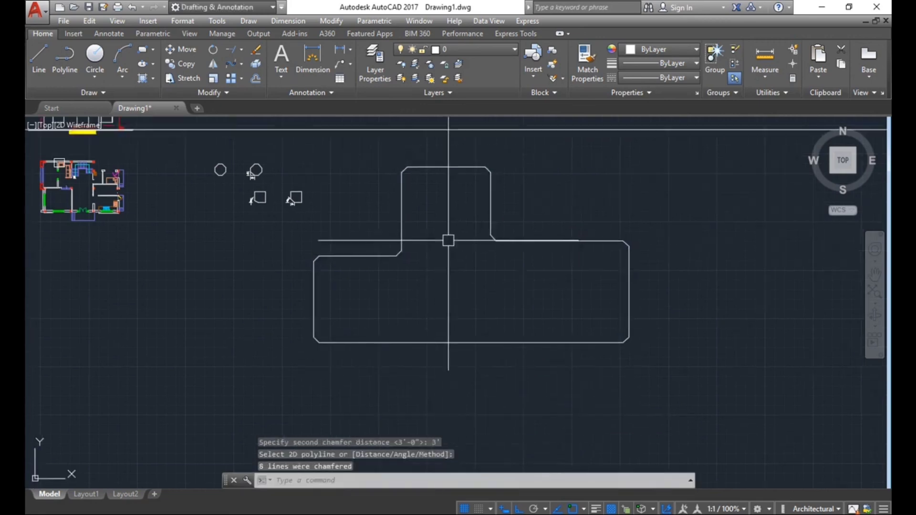
# Pan and zoom to frame the whole chamfered L-shaped outline.
pyautogui.scroll(2, 446, 248)
pyautogui.moveTo(445, 253); pyautogui.dragTo(394, 232, button='middle')
pyautogui.scroll(-2, 395, 232)
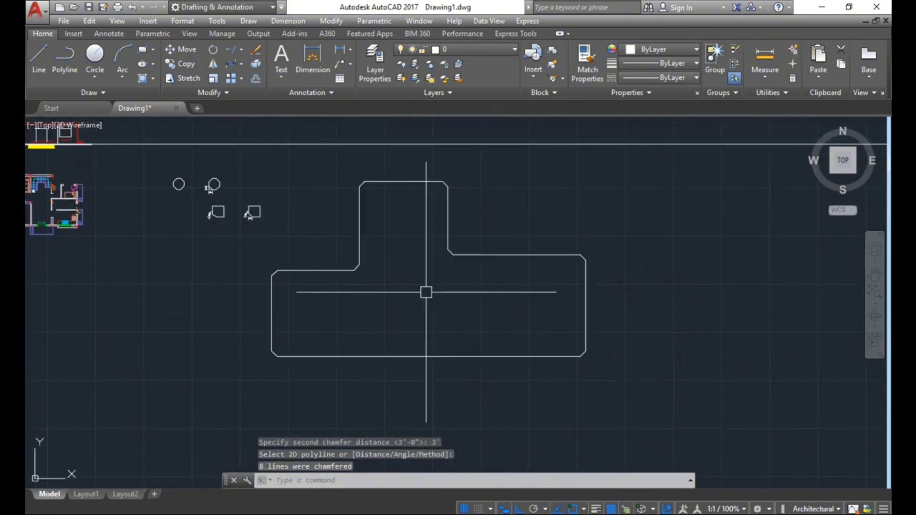
pyautogui.moveTo(425, 292); pyautogui.dragTo(428, 303, button='middle')
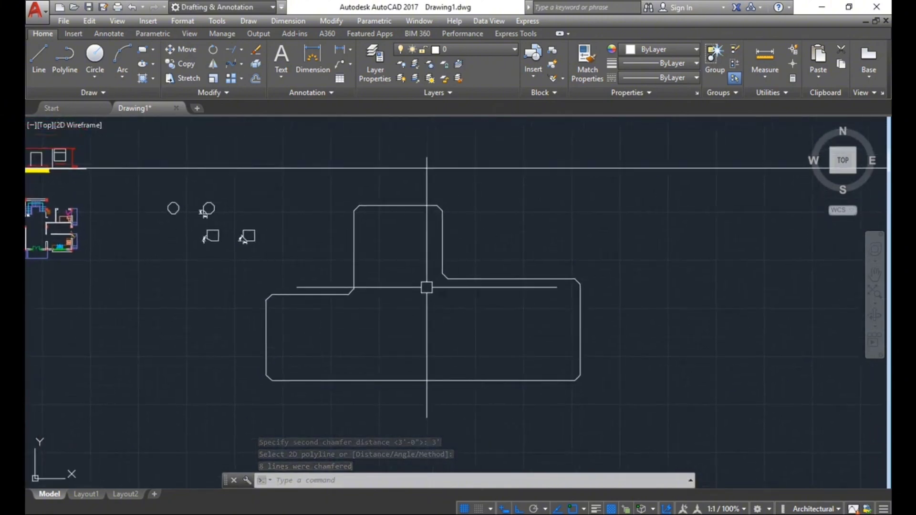
pyautogui.scroll(-2, 425, 287)
pyautogui.scroll(2, 353, 287)
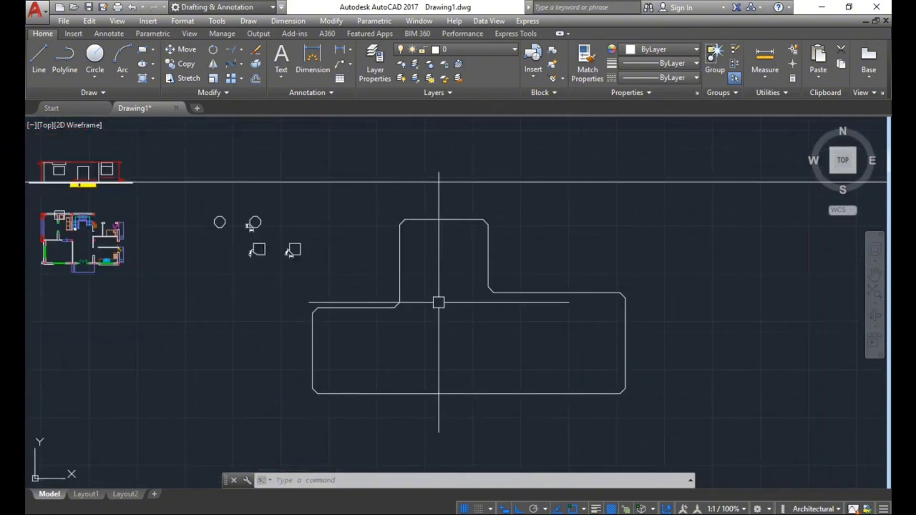
pyautogui.moveTo(419, 287); pyautogui.dragTo(389, 274, button='middle')
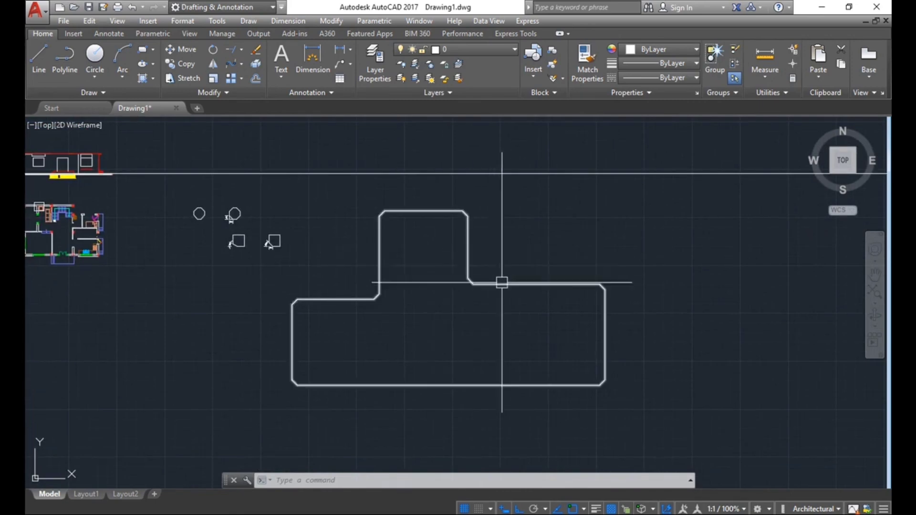
pyautogui.scroll(4, 445, 262)
pyautogui.moveTo(444, 262); pyautogui.dragTo(407, 186, button='middle')
pyautogui.scroll(-4, 510, 300)
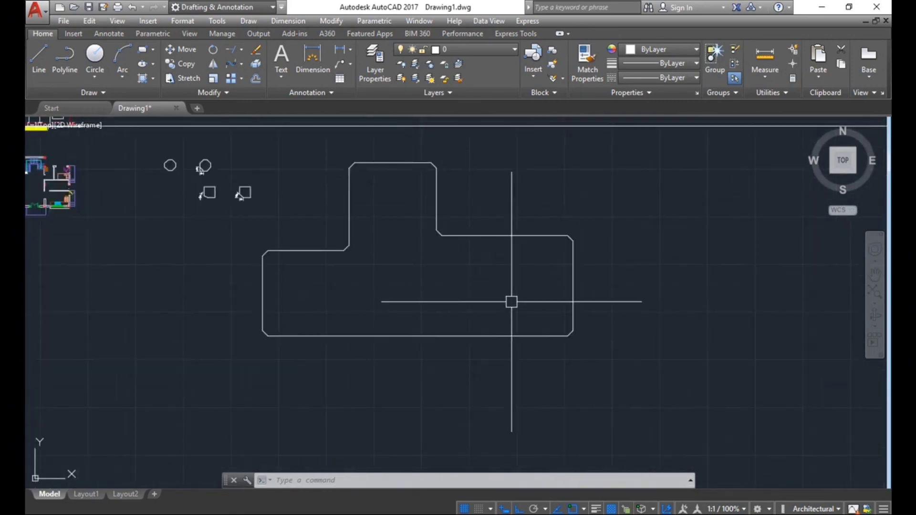
# Cancel the ribbon-launched blend and start BLEND from the command-line suggestions.
pyautogui.scroll(-5, 476, 337)
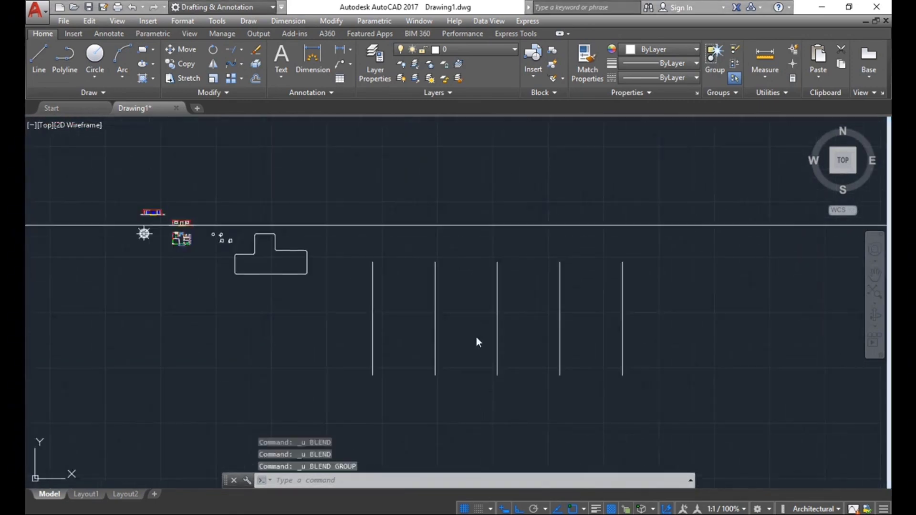
pyautogui.click(244, 67)
pyautogui.click(268, 133)
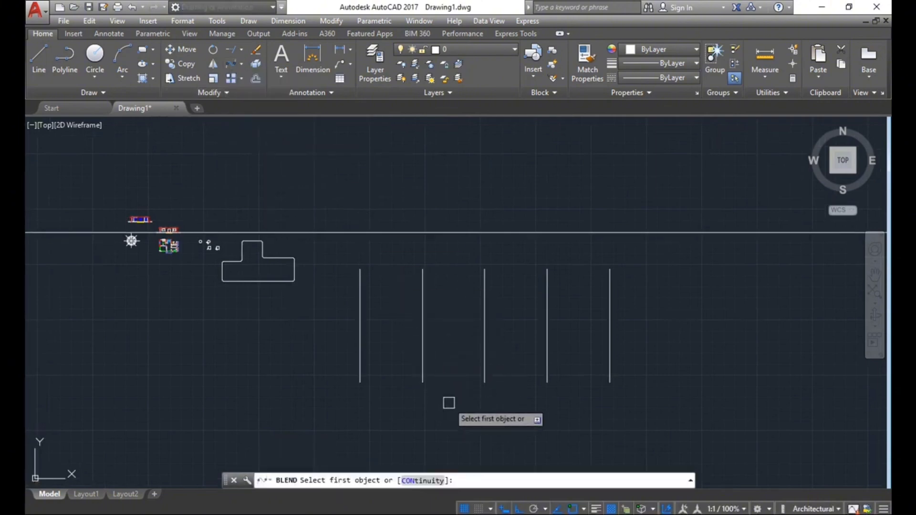
pyautogui.moveTo(439, 391); pyautogui.dragTo(429, 371, button='middle')
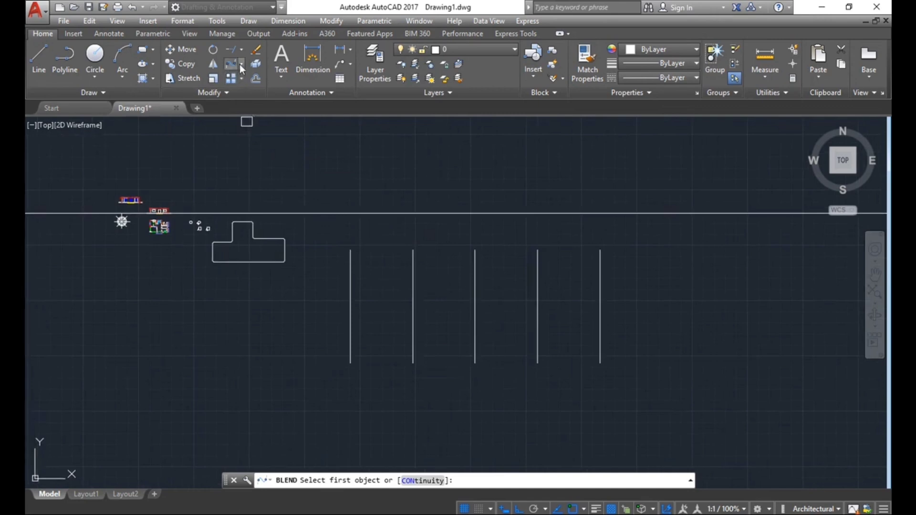
pyautogui.press('Escape')
pyautogui.press('Escape')
pyautogui.press('Escape')
pyautogui.press('Escape')
pyautogui.write('BL')
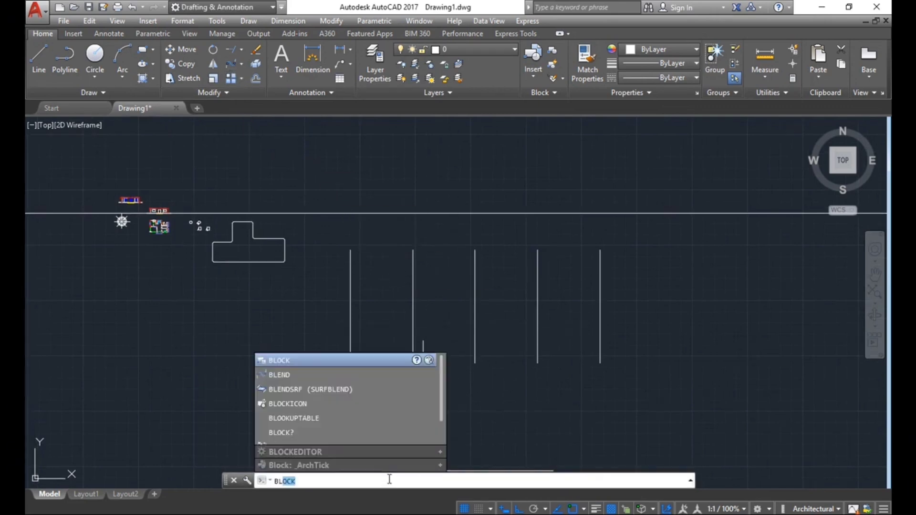
pyautogui.write('e')
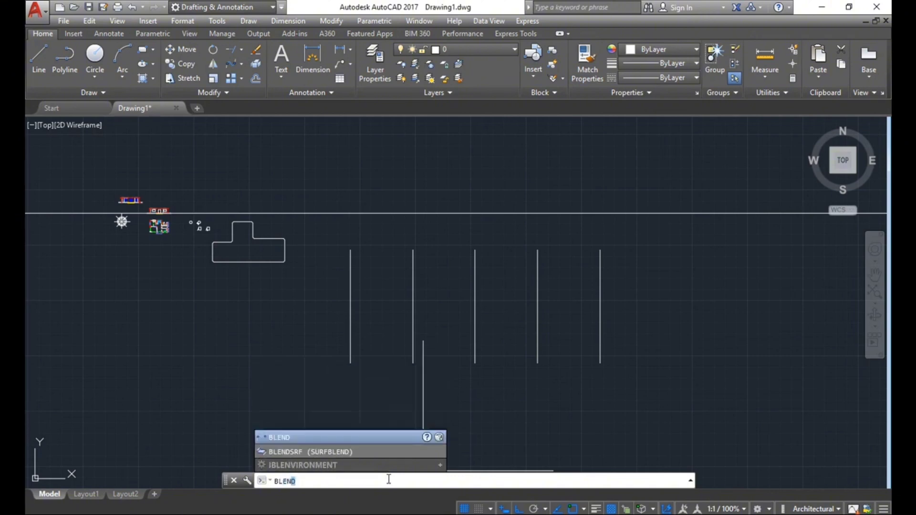
pyautogui.write('d')
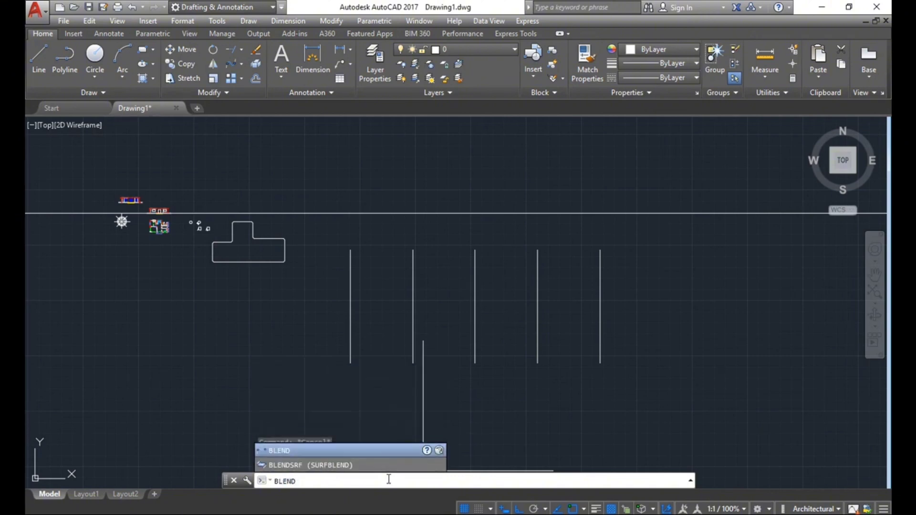
pyautogui.press('Return')
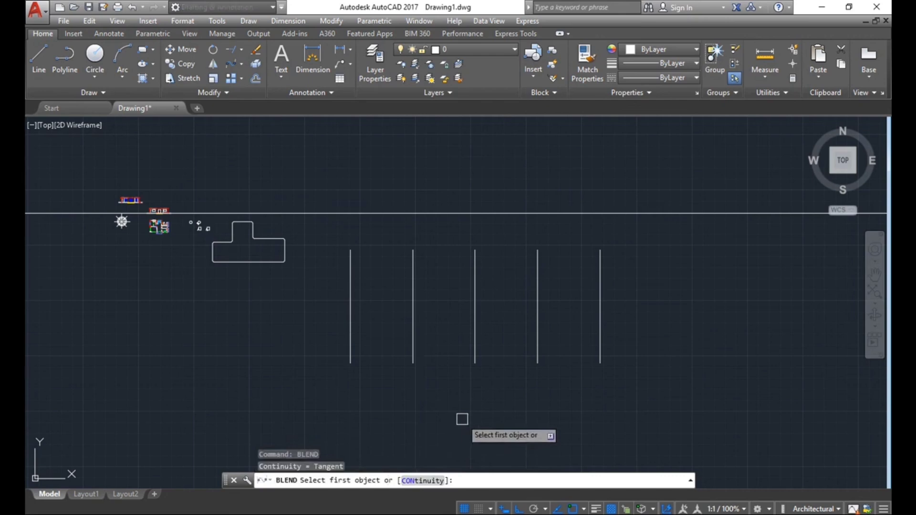
# Blend line 1 to line 2 and line 2 to line 3, top to bottom.
pyautogui.moveTo(431, 392); pyautogui.dragTo(393, 364, button='middle')
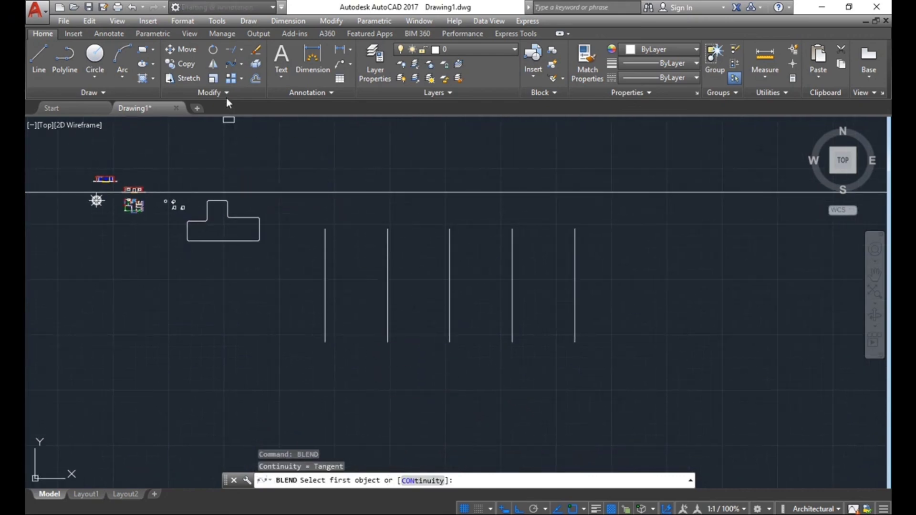
pyautogui.click(325, 268)
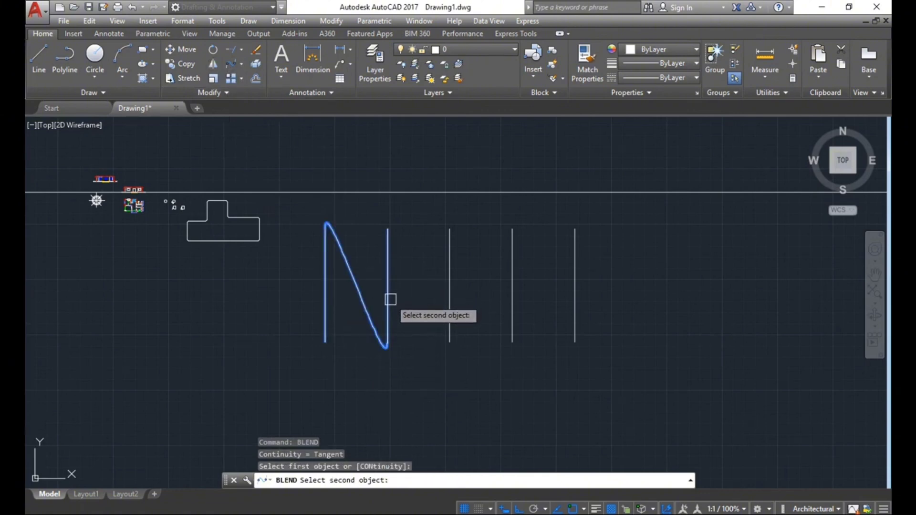
pyautogui.click(390, 299)
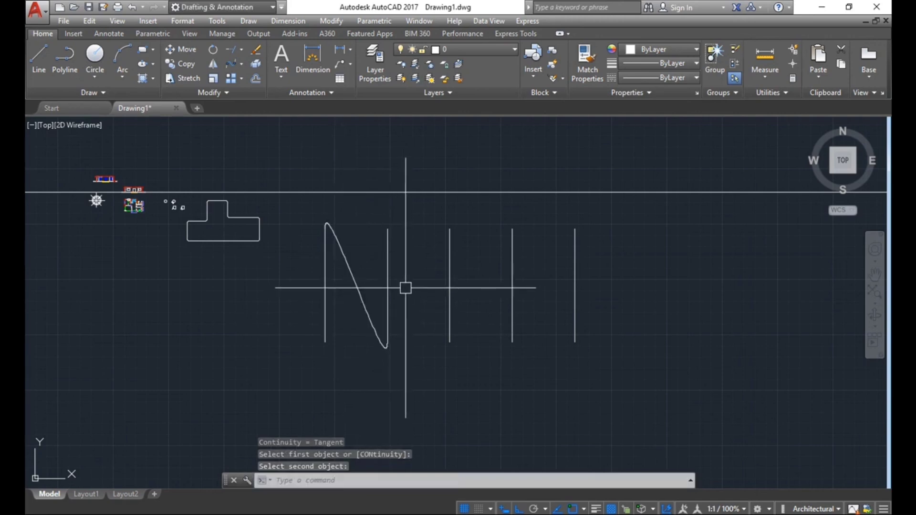
pyautogui.press('Return')
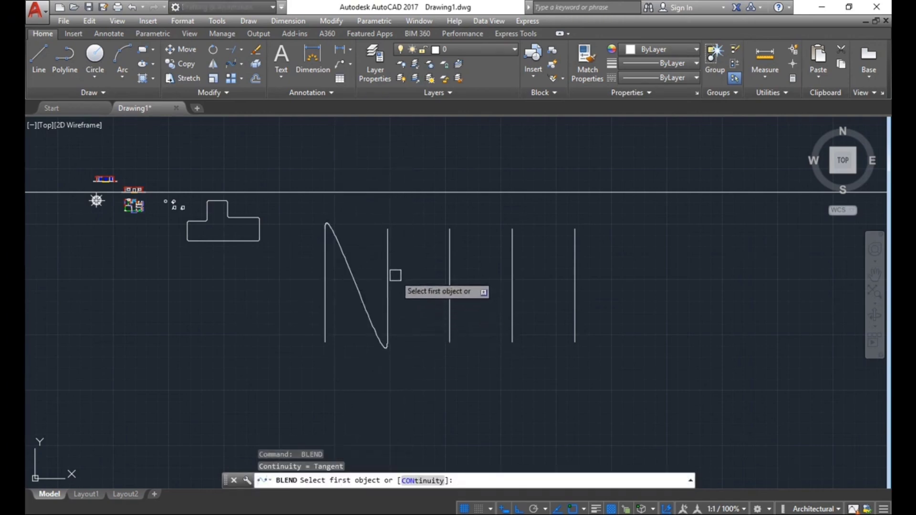
pyautogui.click(390, 271)
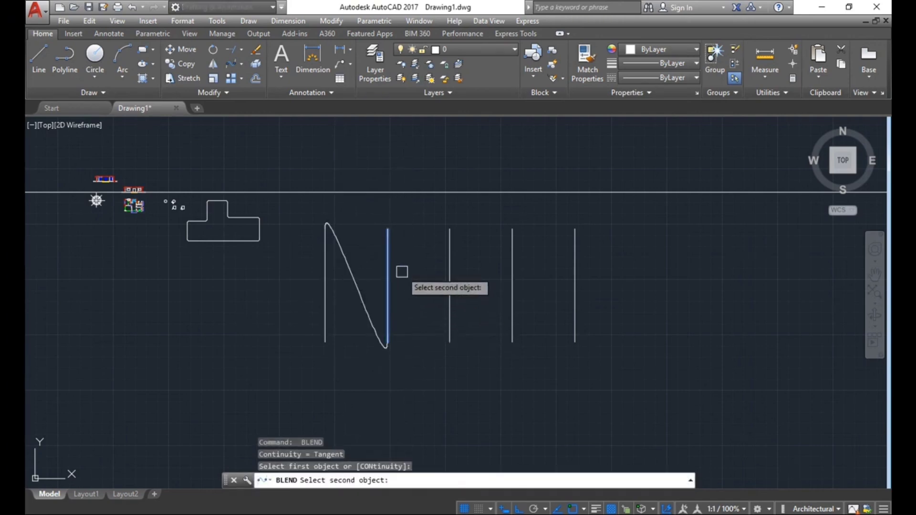
pyautogui.click(449, 307)
pyautogui.press('Return')
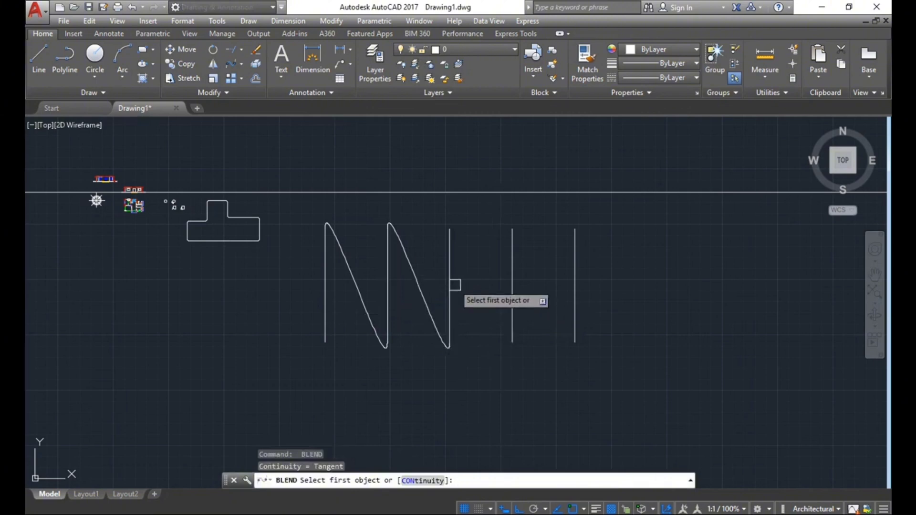
pyautogui.press('Return')
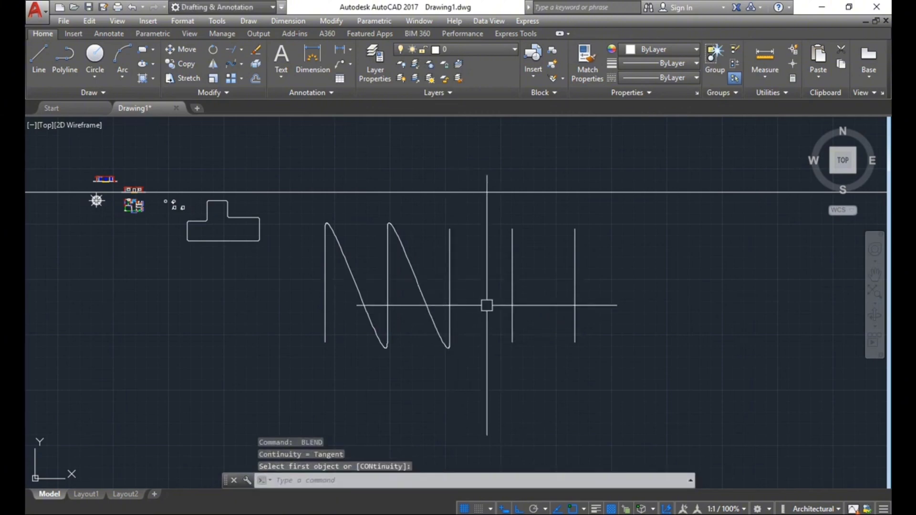
# Blend lines 3–4 and 4–5 top to bottom, then pick line 1 for a crossing blend.
pyautogui.press('Return')
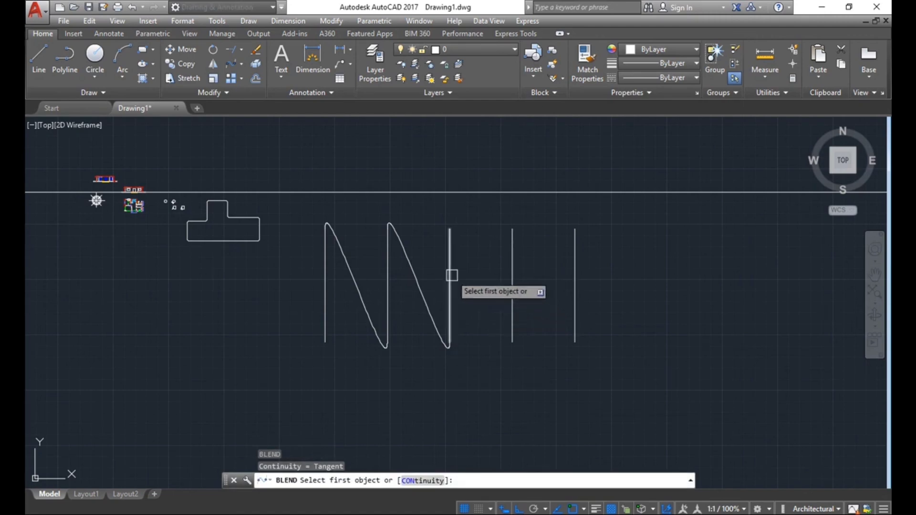
pyautogui.click(450, 274)
pyautogui.click(513, 310)
pyautogui.press('Return')
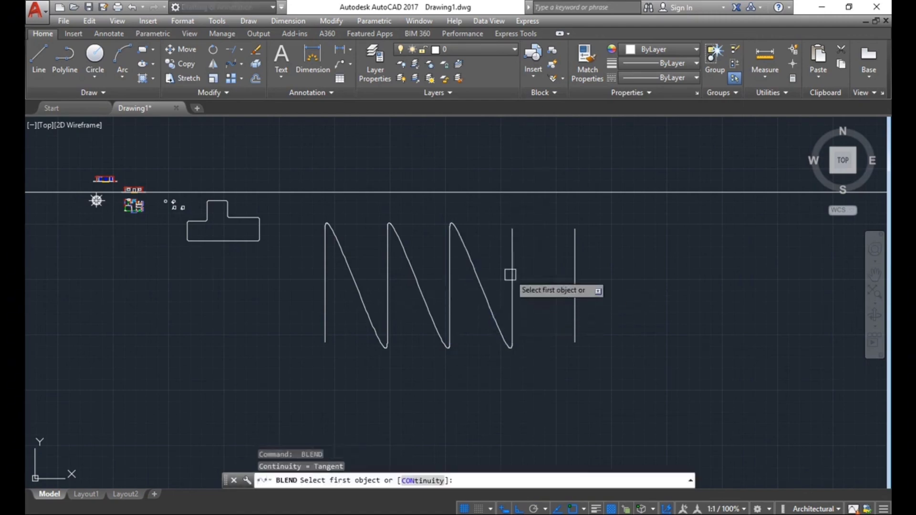
pyautogui.click(511, 273)
pyautogui.click(576, 299)
pyautogui.press('Return')
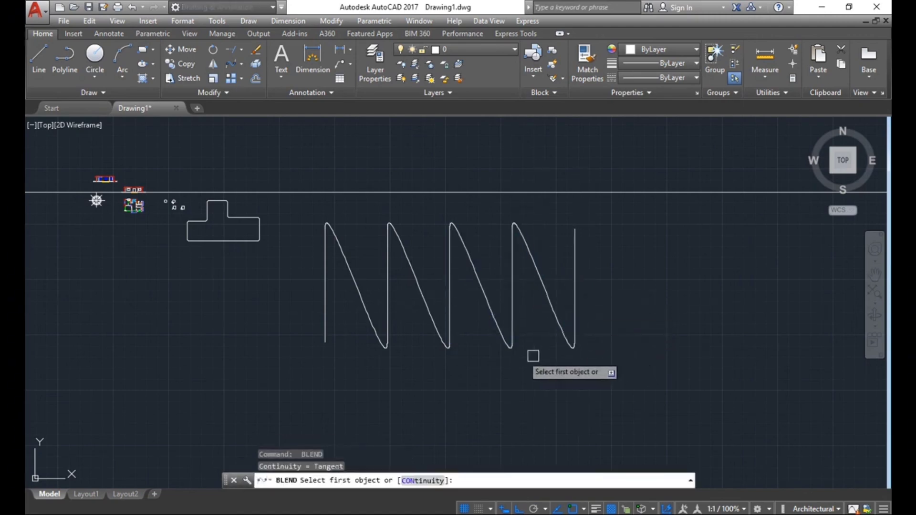
pyautogui.click(329, 328)
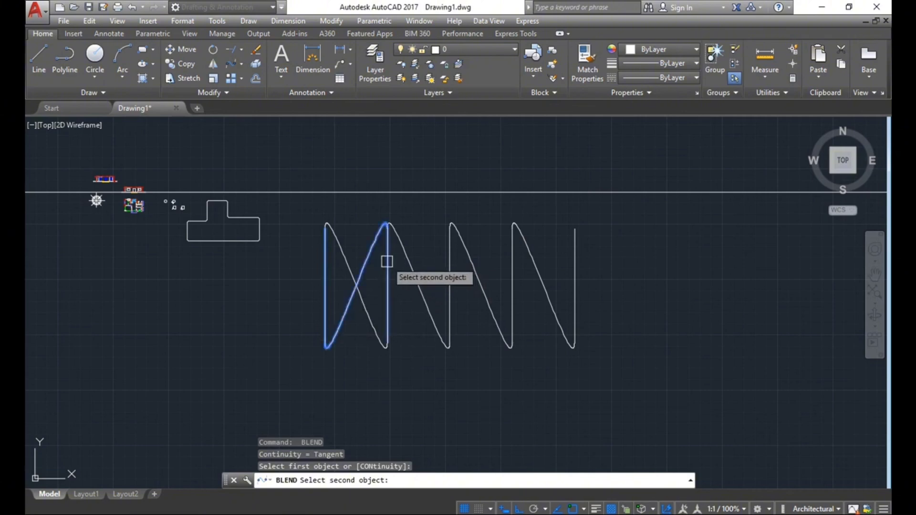
# Add crossing blends between lines 1–2, 2–3, 3–4 and 4–5 forming X shapes.
pyautogui.click(386, 261)
pyautogui.press('Return')
pyautogui.click(387, 308)
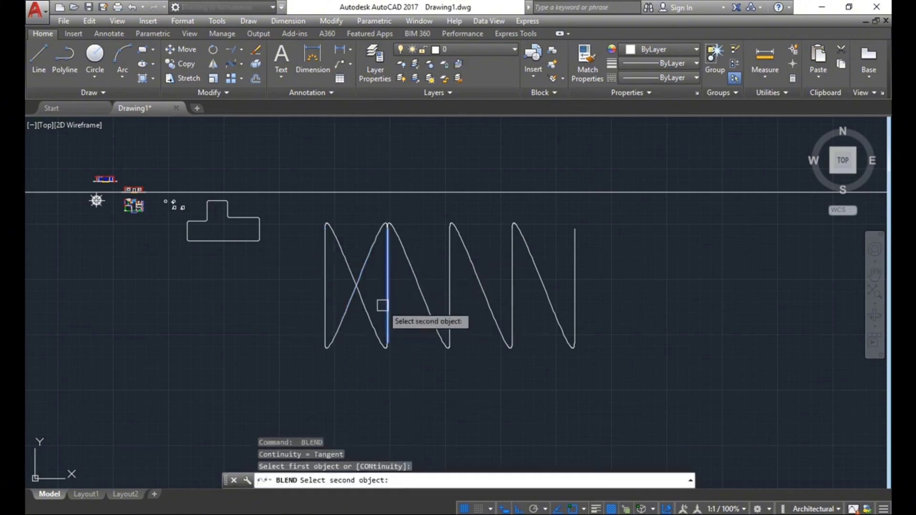
pyautogui.click(447, 259)
pyautogui.press('Return')
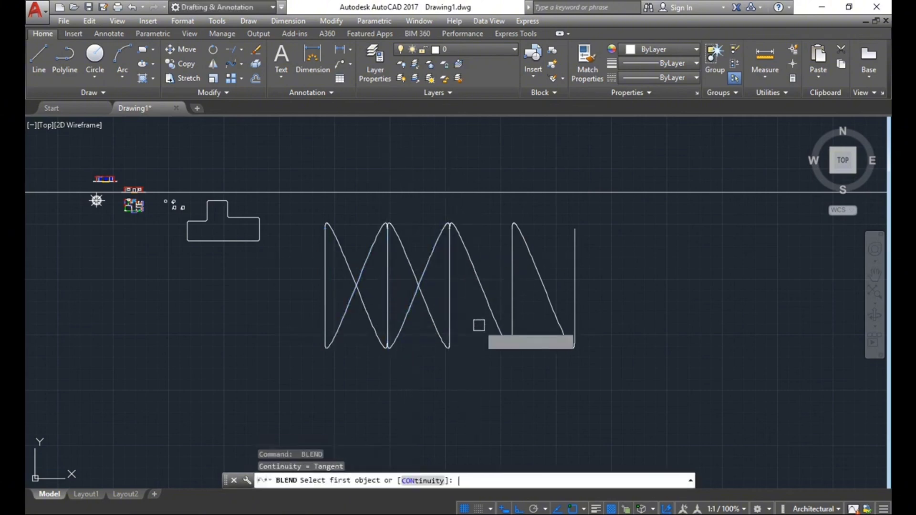
pyautogui.click(449, 290)
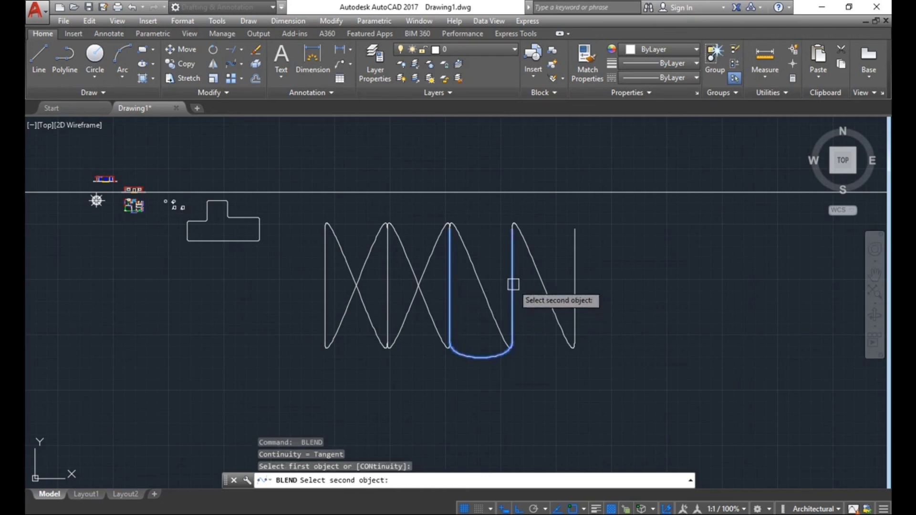
pyautogui.click(513, 260)
pyautogui.press('Return')
pyautogui.click(511, 288)
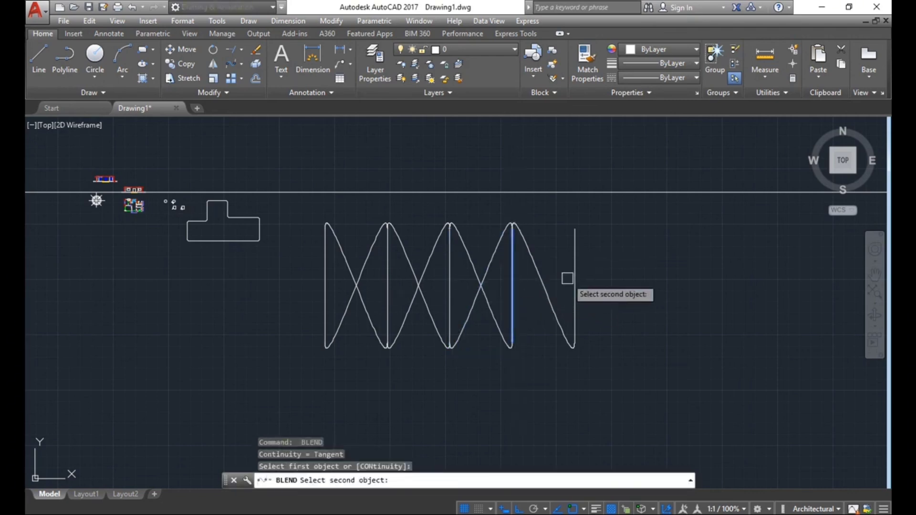
pyautogui.click(574, 272)
pyautogui.press('Return')
# End BLEND and pan around to review the crossed zigzag.
pyautogui.scroll(-3, 524, 260)
pyautogui.moveTo(527, 296); pyautogui.dragTo(472, 359, button='middle')
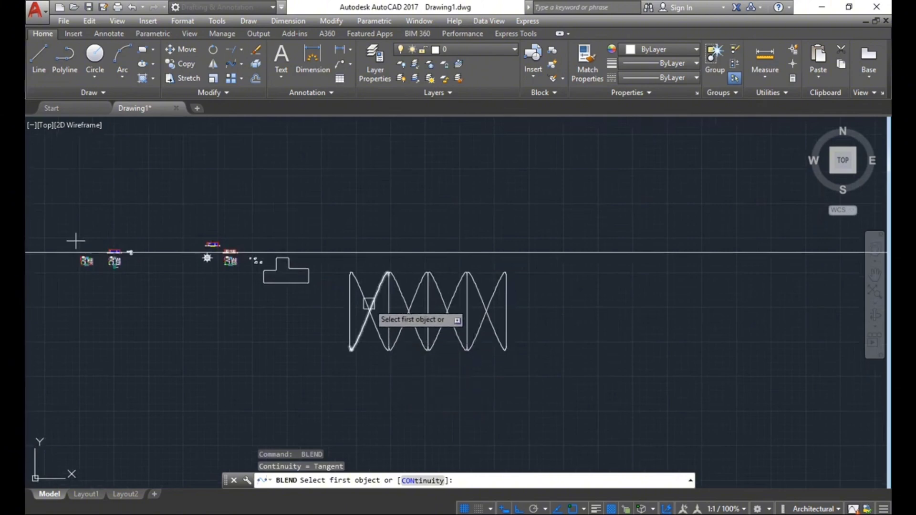
pyautogui.moveTo(369, 304)
pyautogui.mouseDown(button='middle')
pyautogui.moveTo(377, 339)
pyautogui.moveTo(369, 292)
pyautogui.mouseUp(button='middle')
pyautogui.scroll(2, 379, 336)
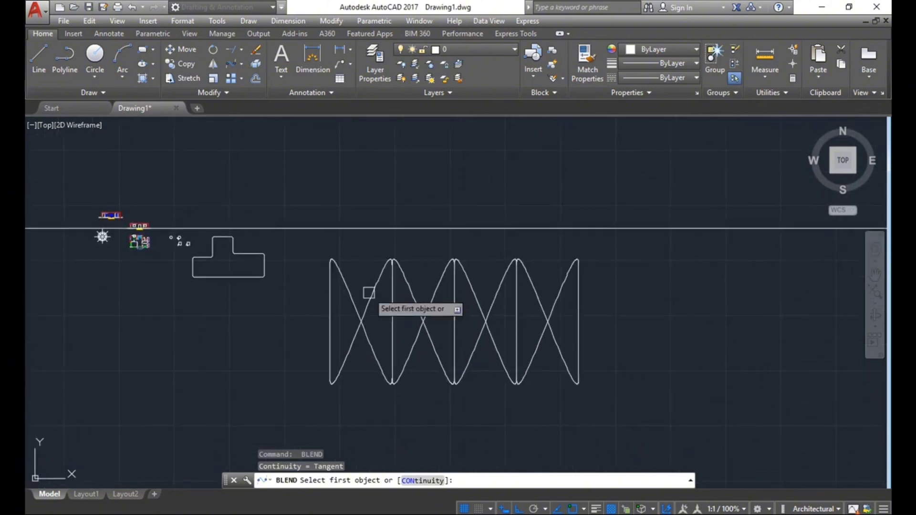
pyautogui.moveTo(528, 389); pyautogui.dragTo(493, 359, button='middle')
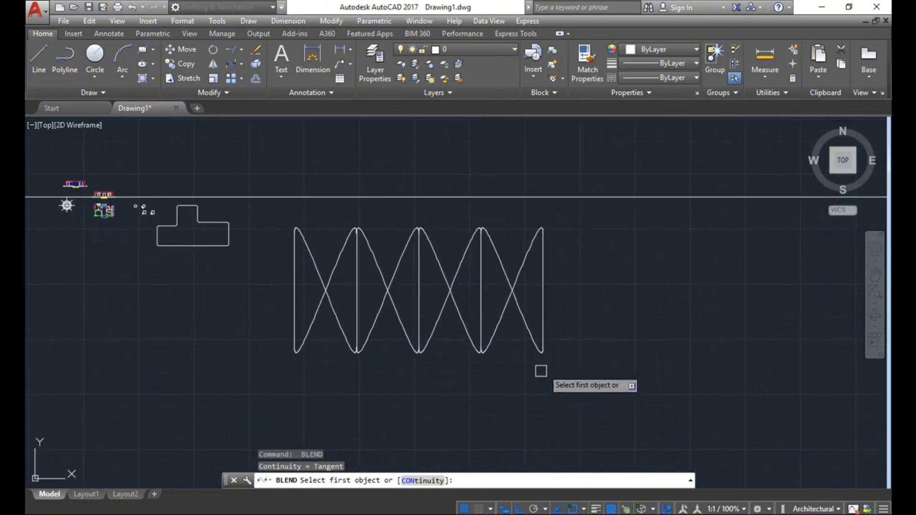
pyautogui.press('Escape')
pyautogui.scroll(-2, 487, 344)
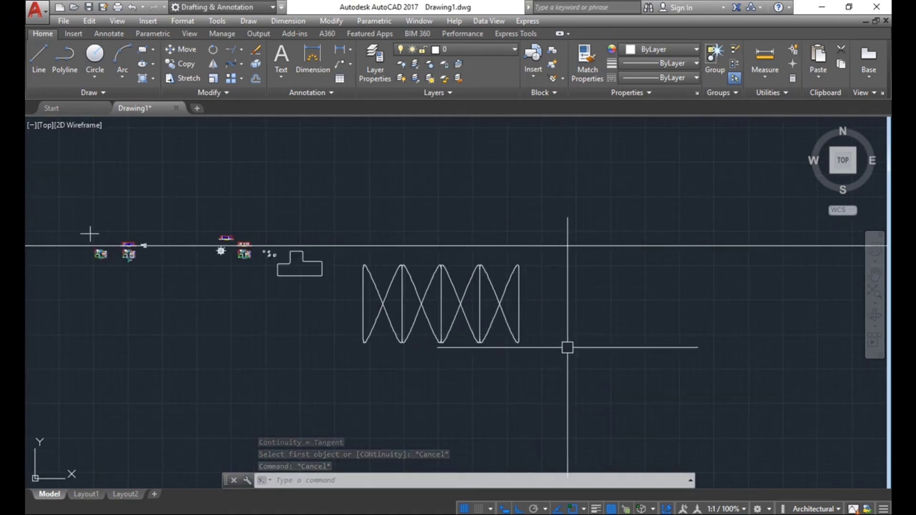
pyautogui.moveTo(553, 332); pyautogui.dragTo(523, 304, button='middle')
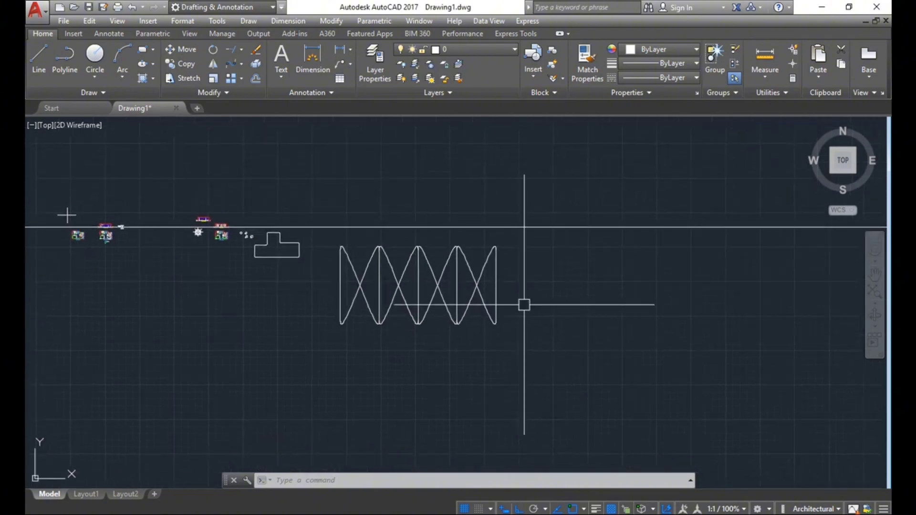